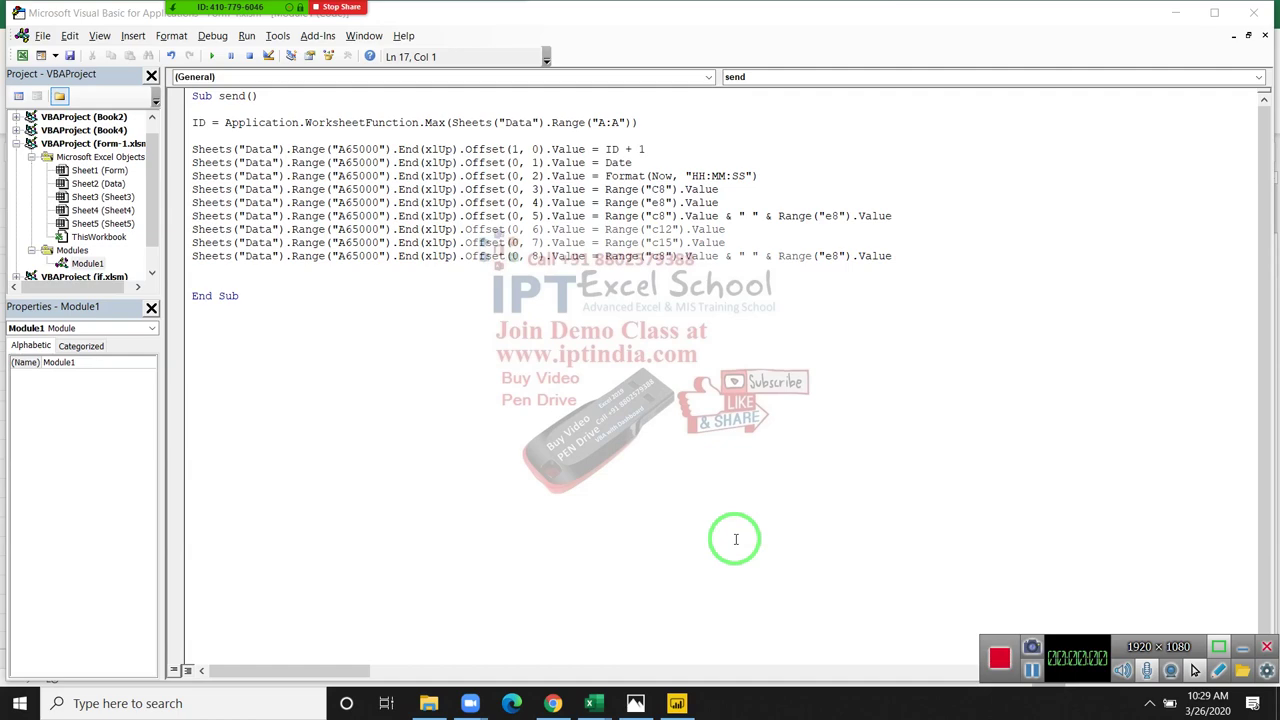
- Switch to the Excel workbook and inspect the saved Data row's email (H2) and empty Address (I2)
mouse_move(714, 537)
left_mouse_down()
mouse_move(286, 471)
mouse_move(243, 623)
left_mouse_up()
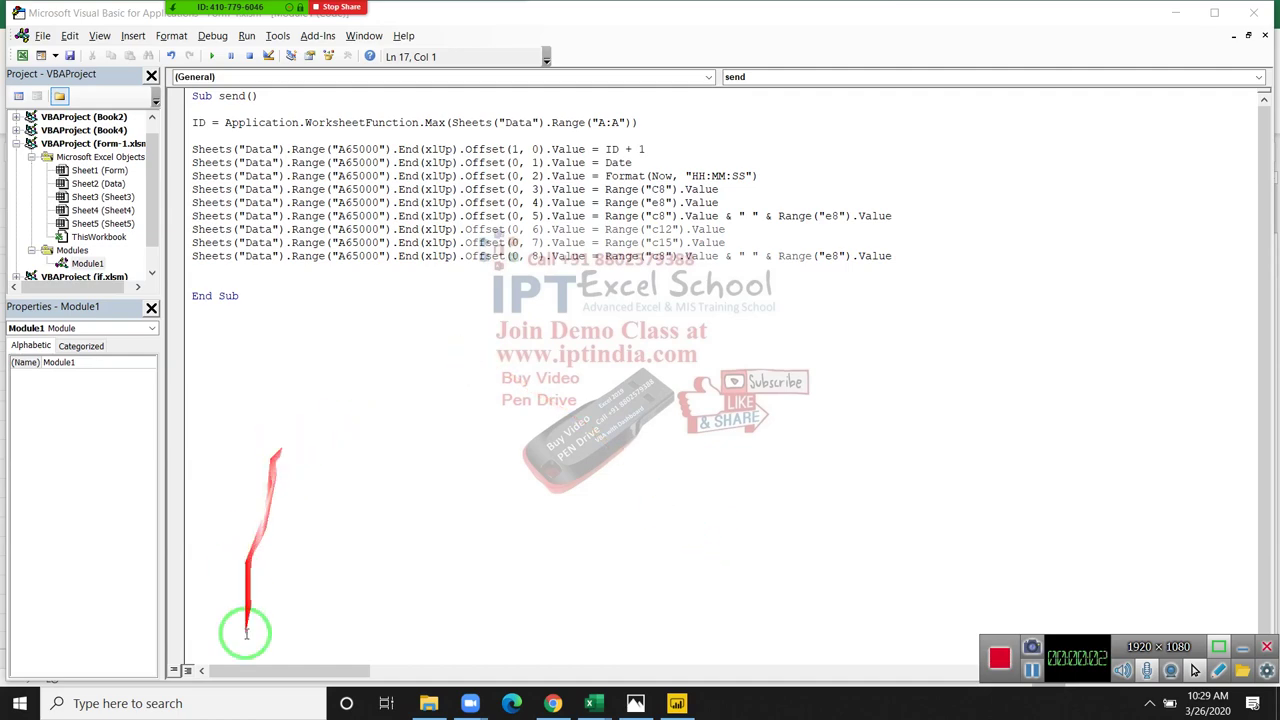
key("alt+Tab")
key("alt+Tab")
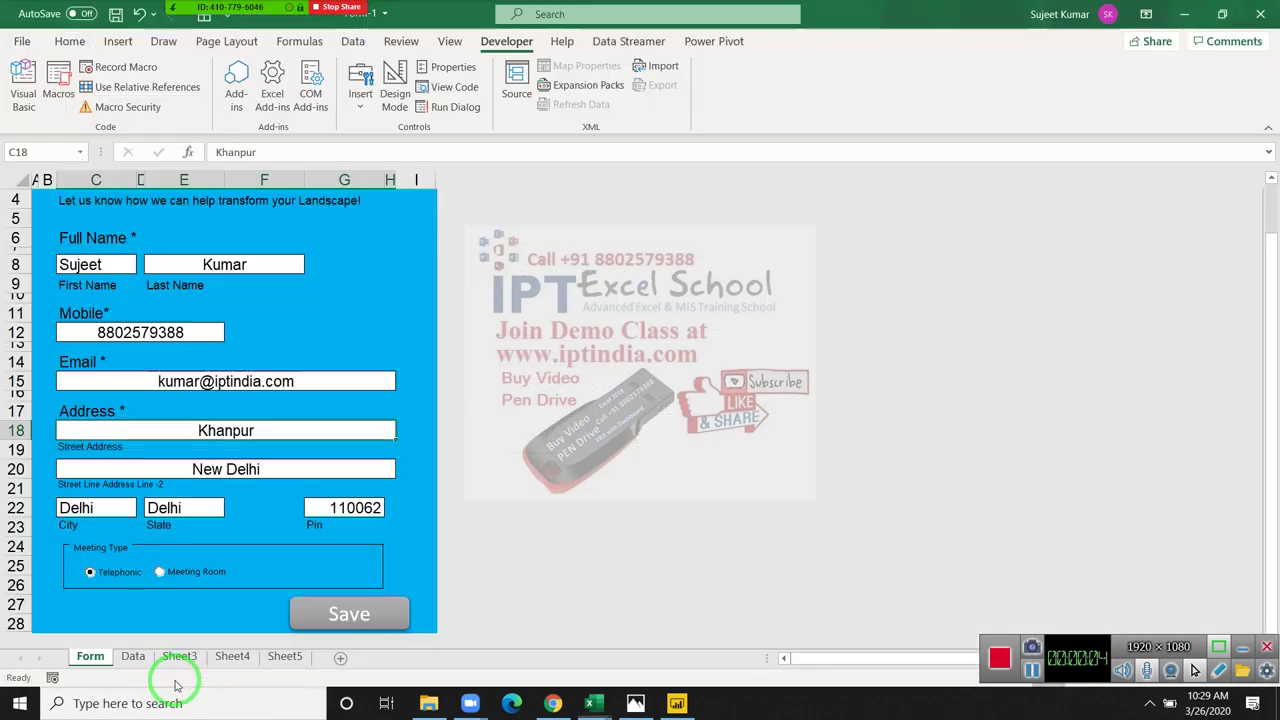
left_click(133, 656)
left_click(84, 660)
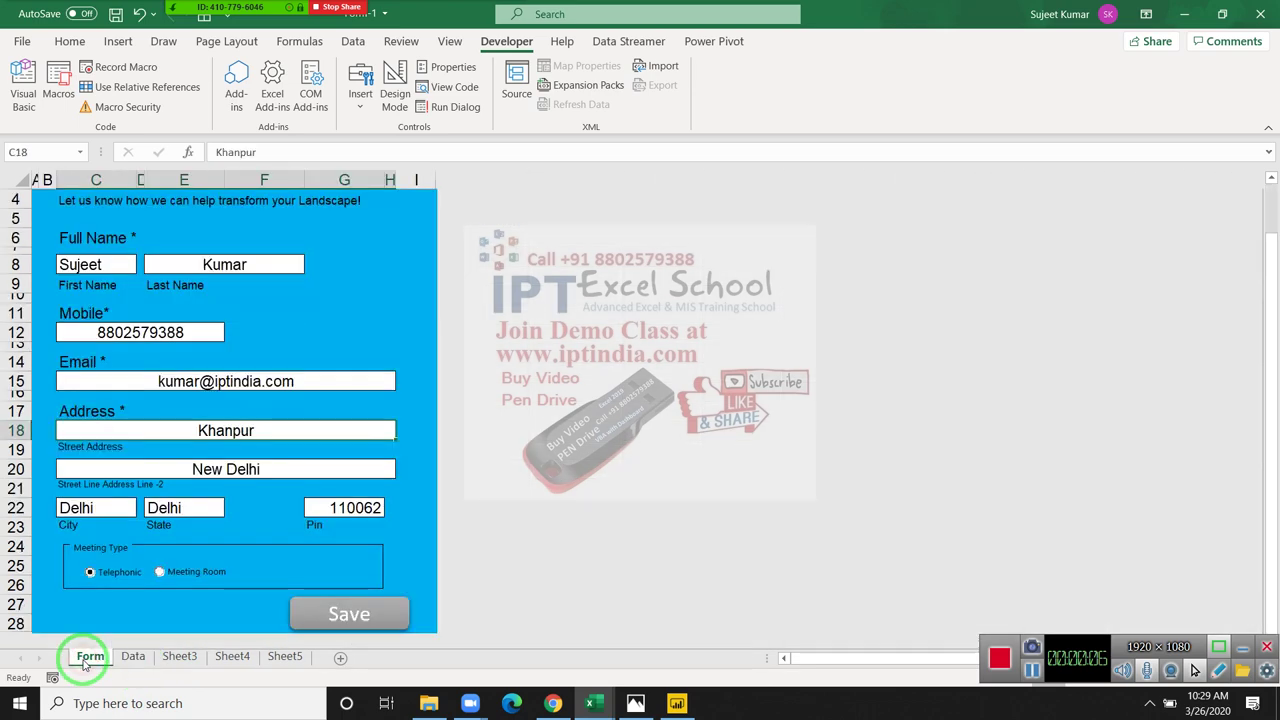
left_click(133, 656)
left_click_drag(165, 650, 568, 398)
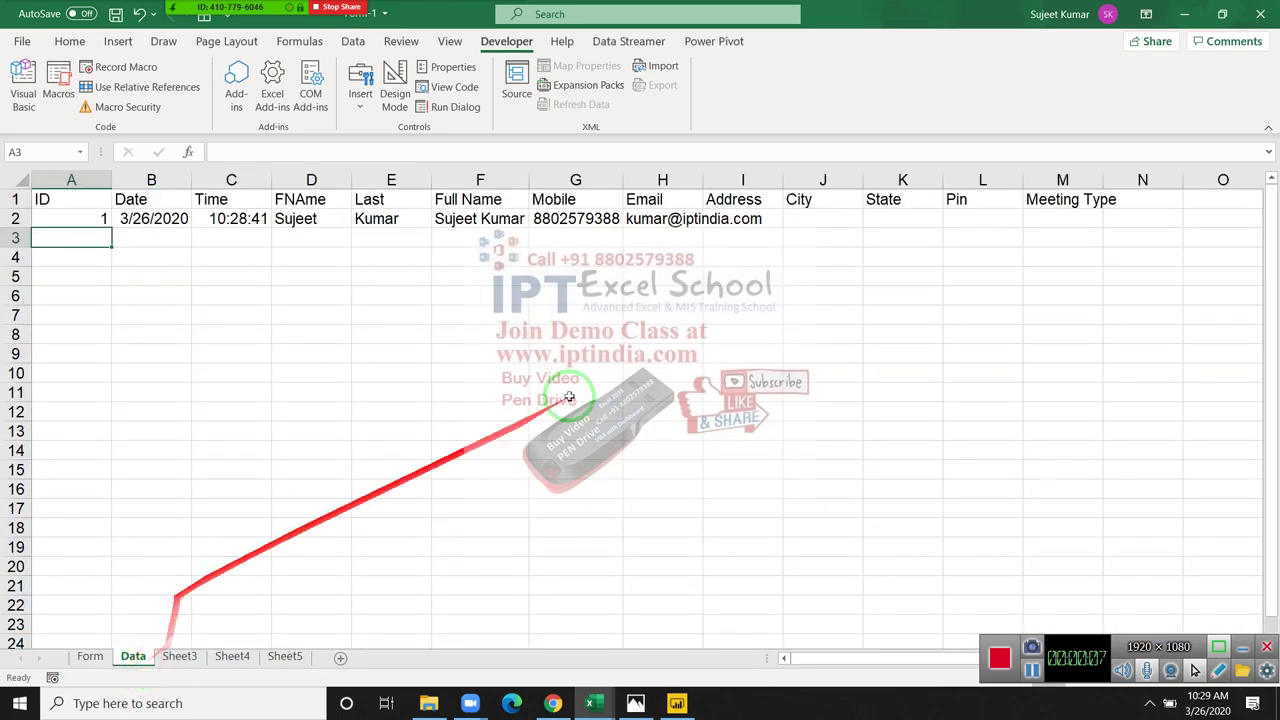
left_click(684, 220)
left_click(745, 218)
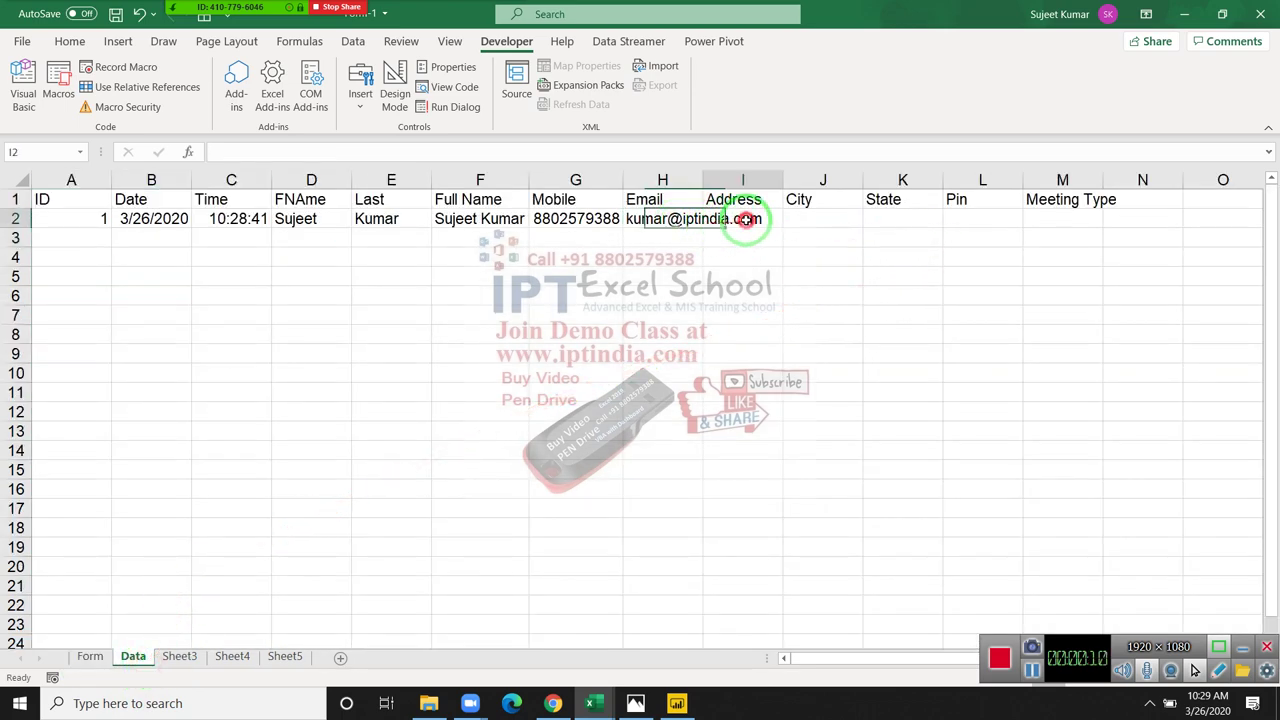
- Check address line 2 in Form cell C20, then go back to the Data sheet and the send macro
left_click(90, 656)
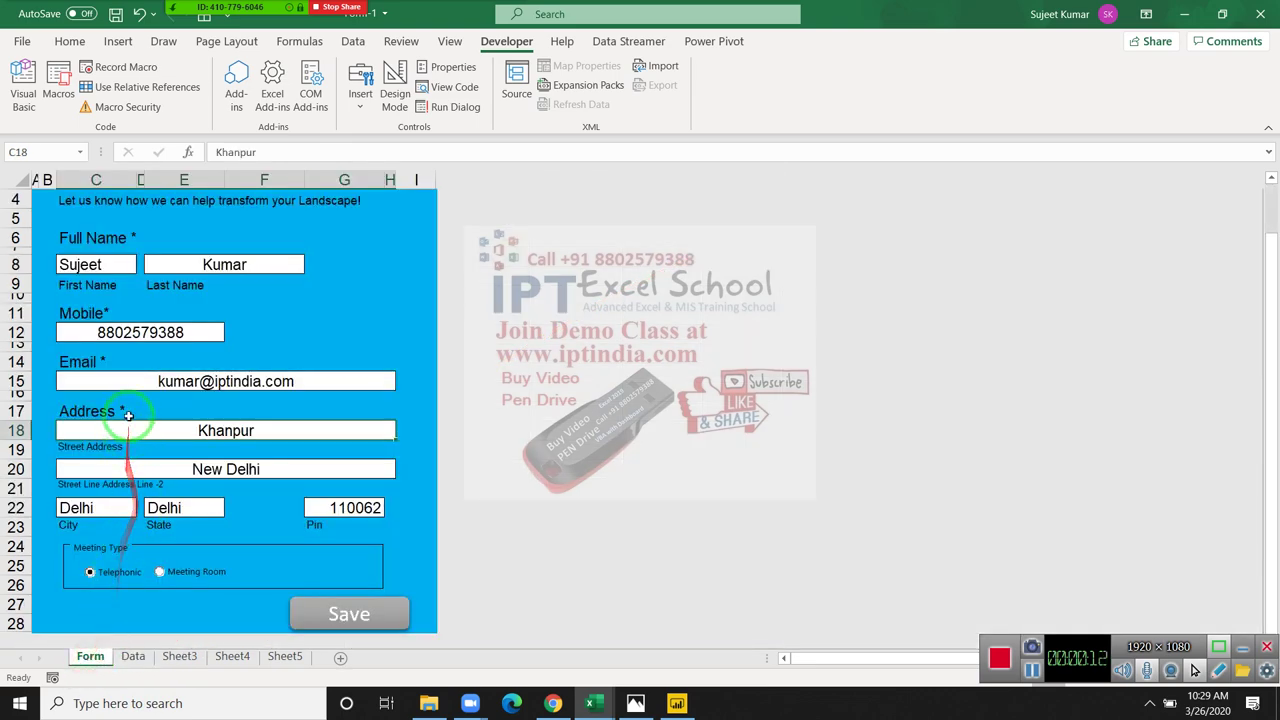
left_click(120, 468)
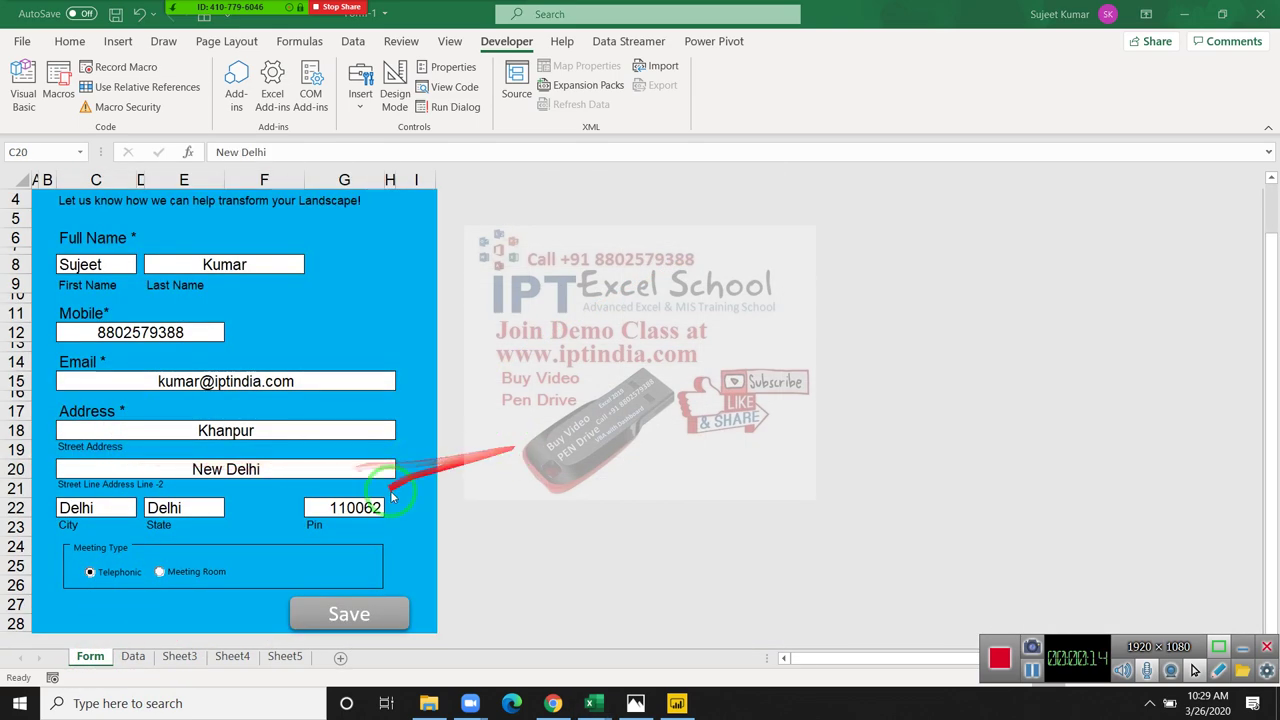
left_click(133, 656)
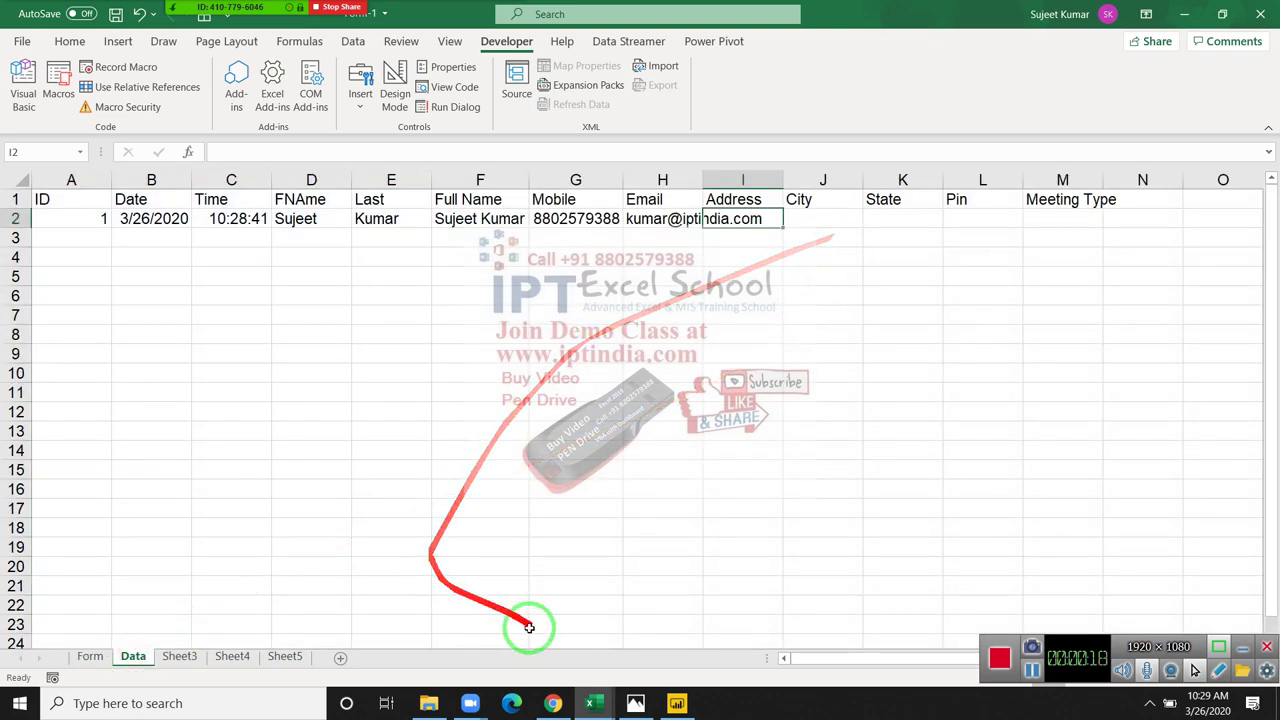
left_click(589, 701)
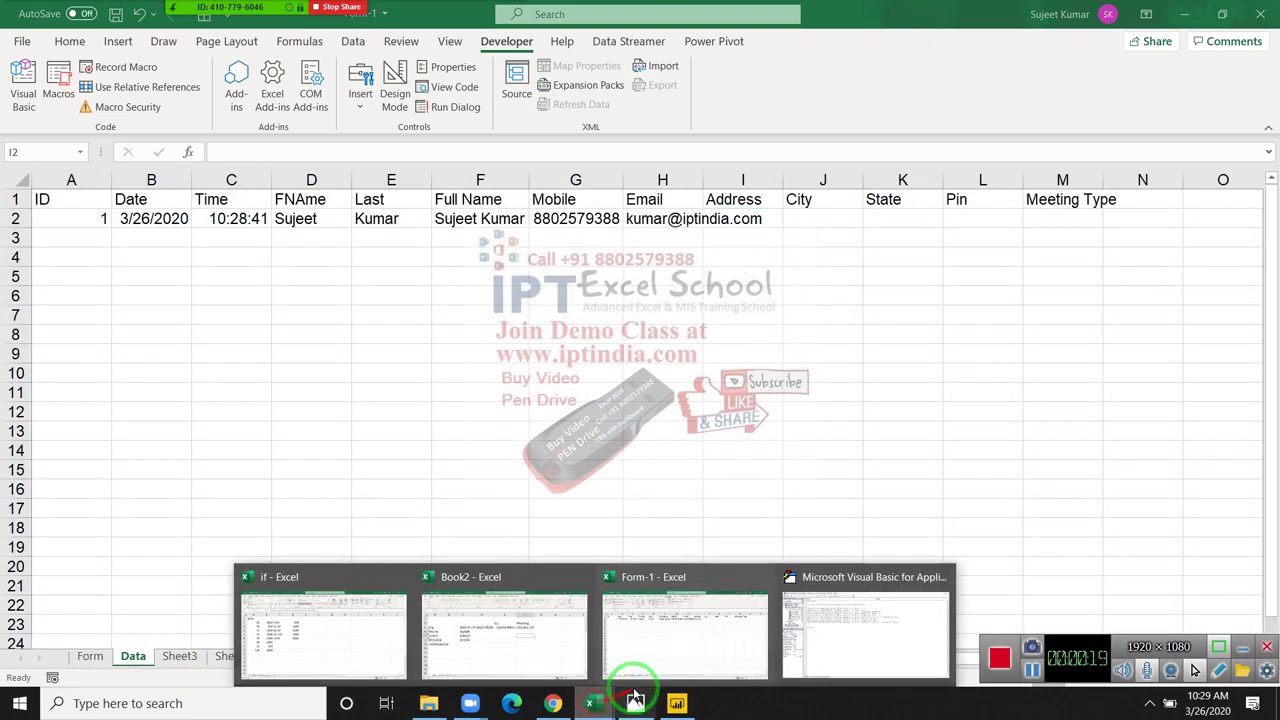
left_click(814, 651)
- Look up the street address and address line 2 cells, C18 and C20, on the Form sheet
left_click(255, 279)
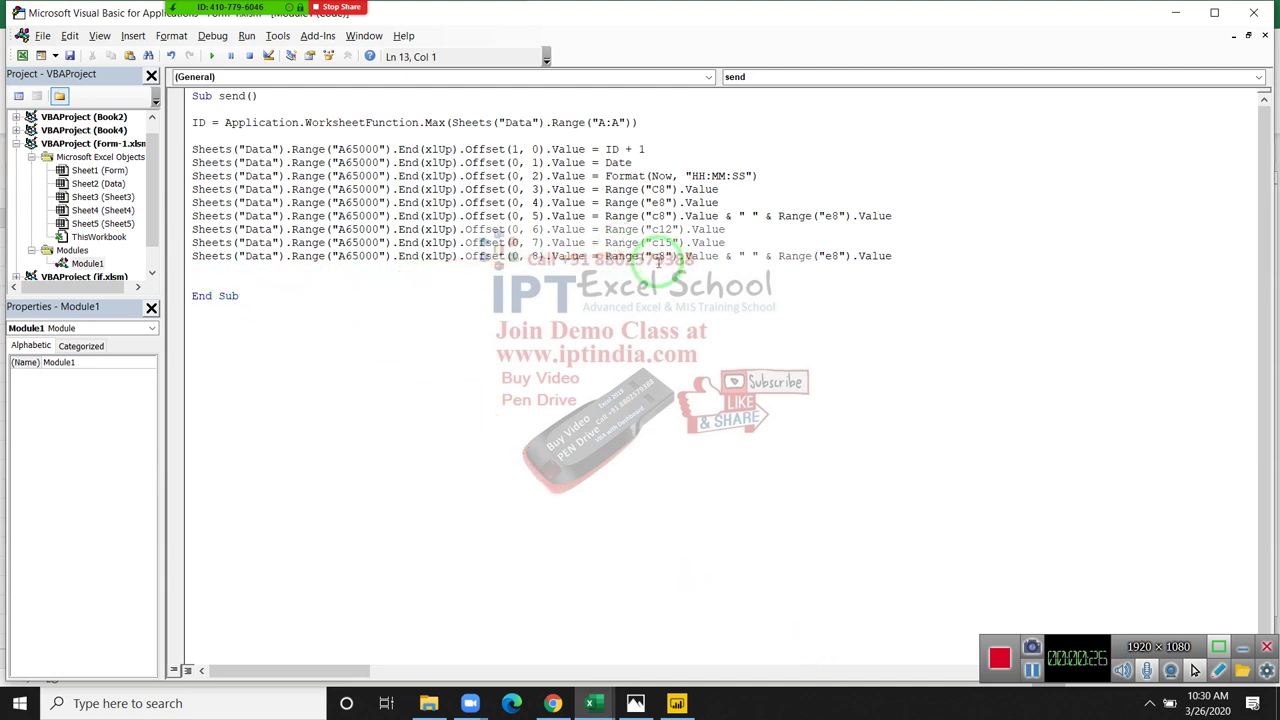
key("alt+Tab")
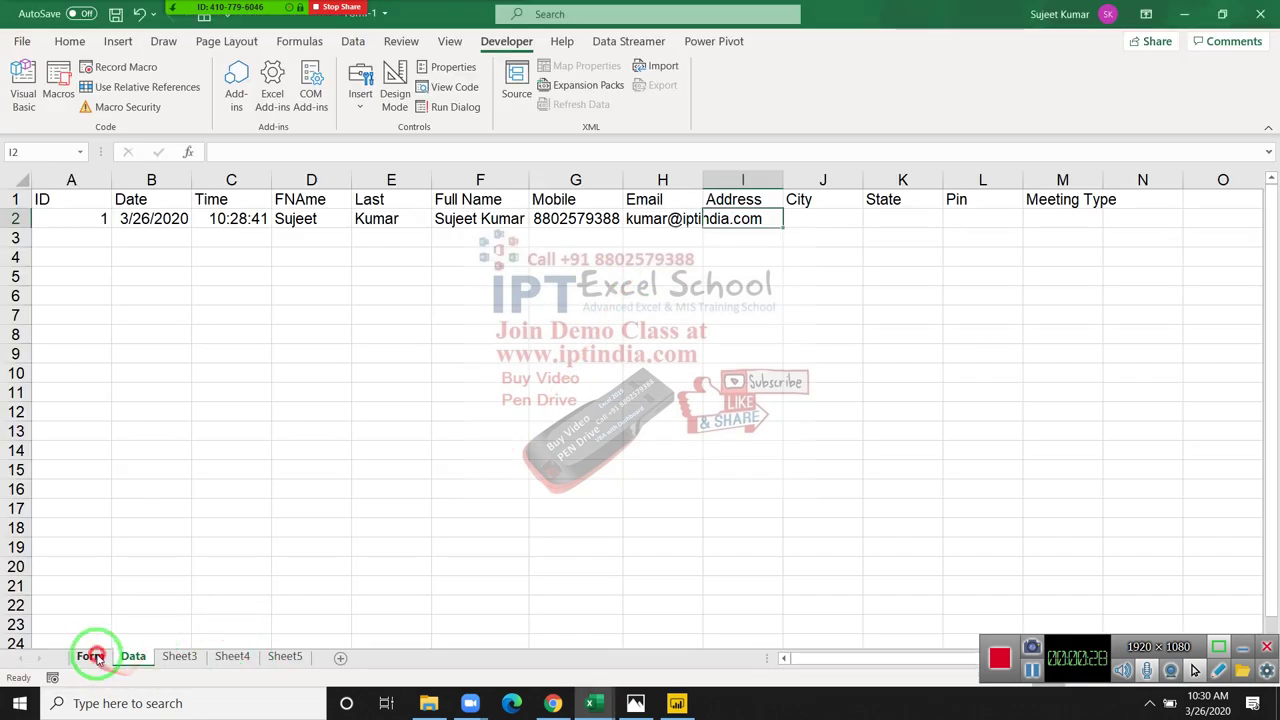
left_click(91, 656)
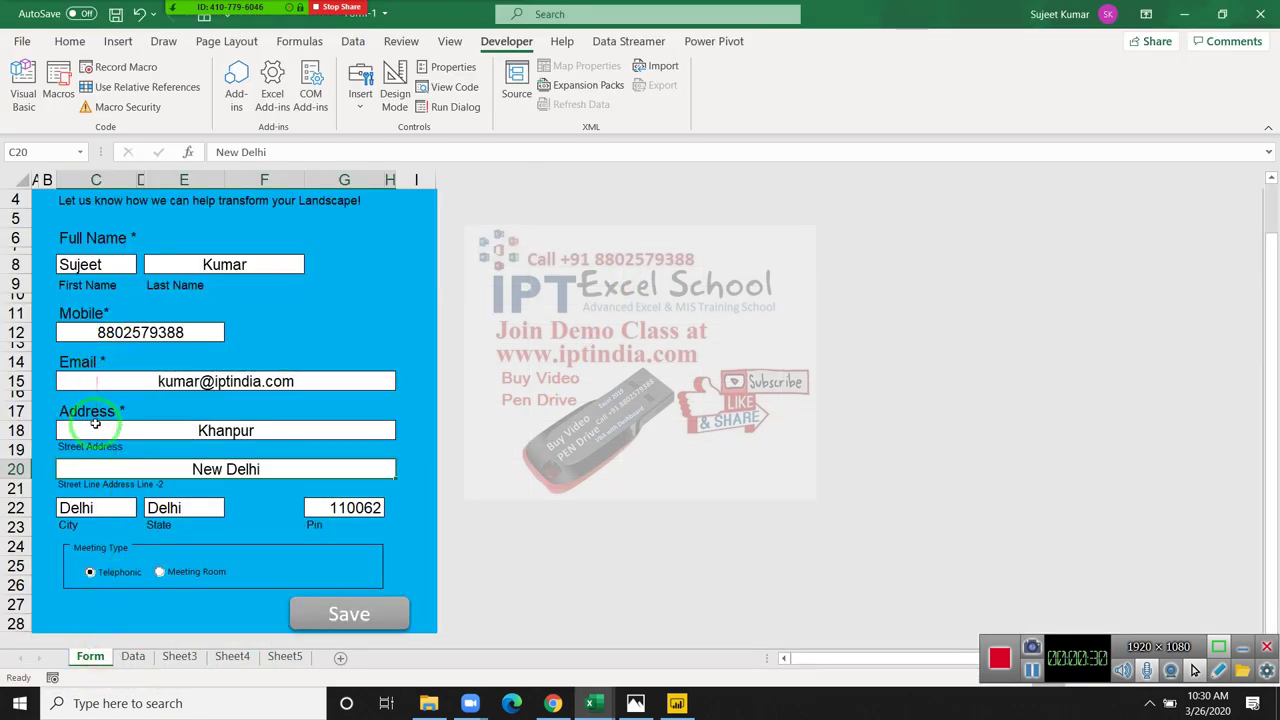
left_click(95, 426)
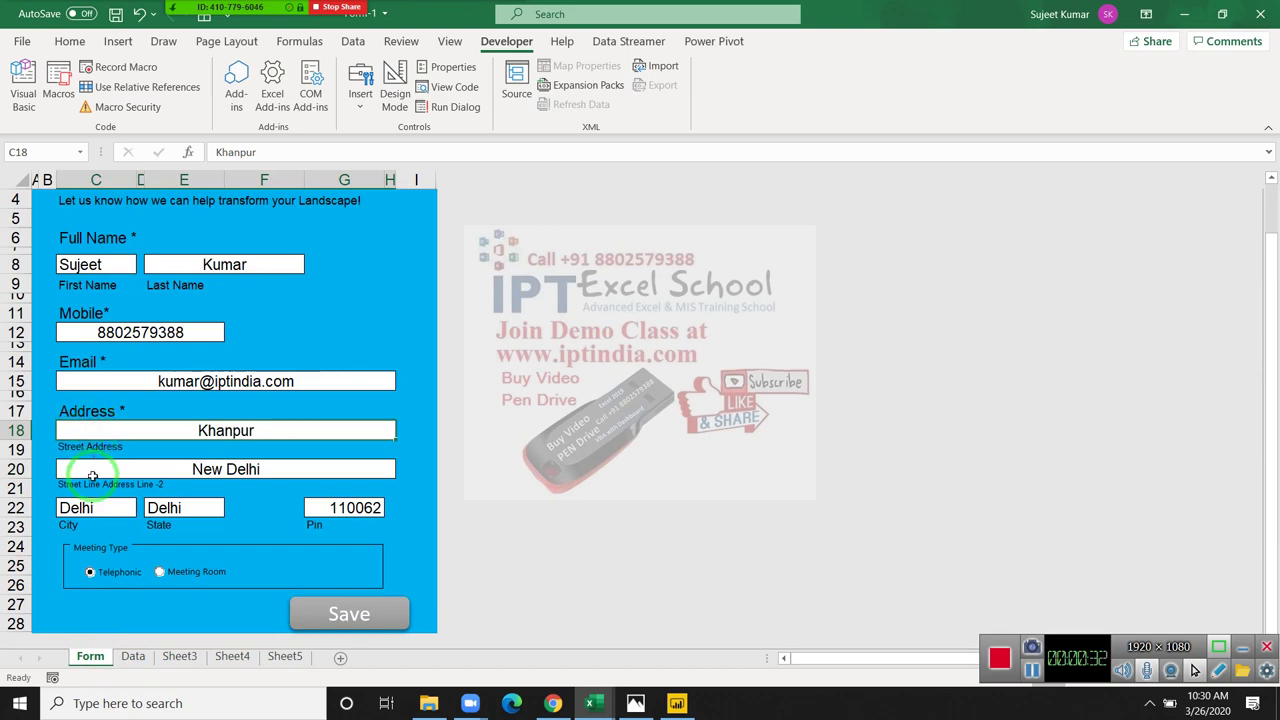
left_click(90, 473)
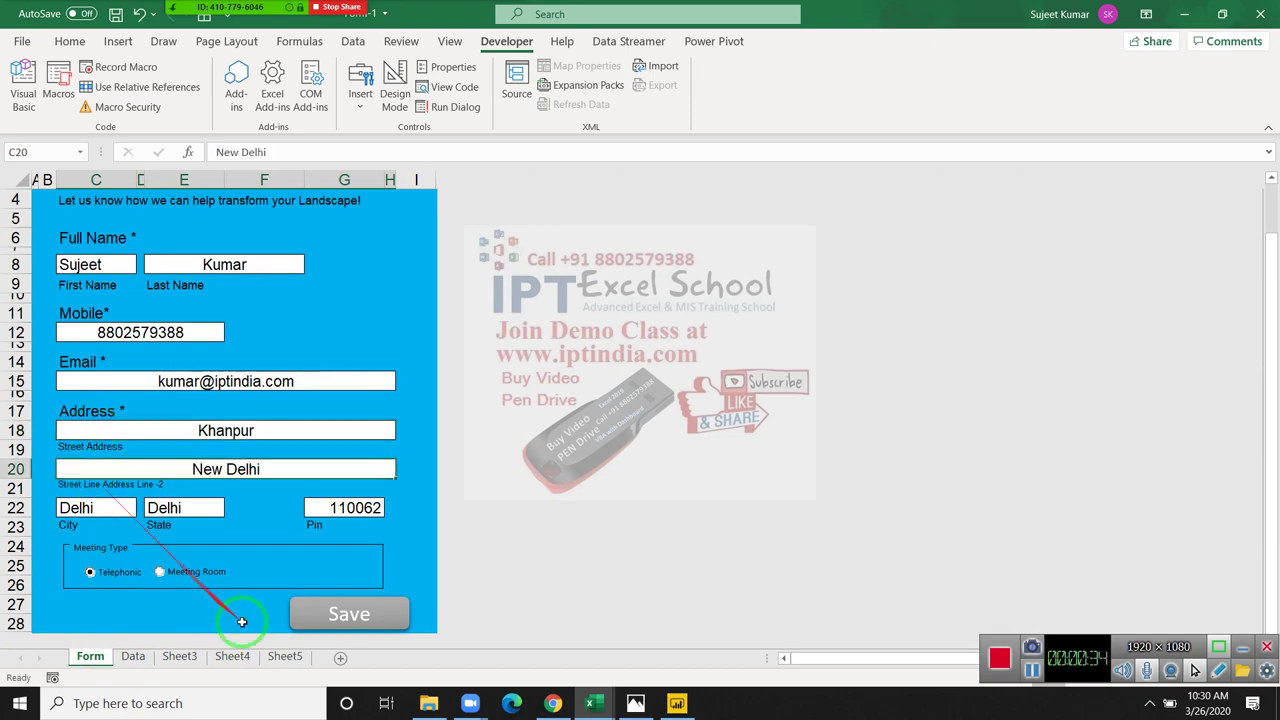
- Rewrite macro line 13 to join Range("c18") and Range("c20") instead of c8 and e8
key("alt+F11")
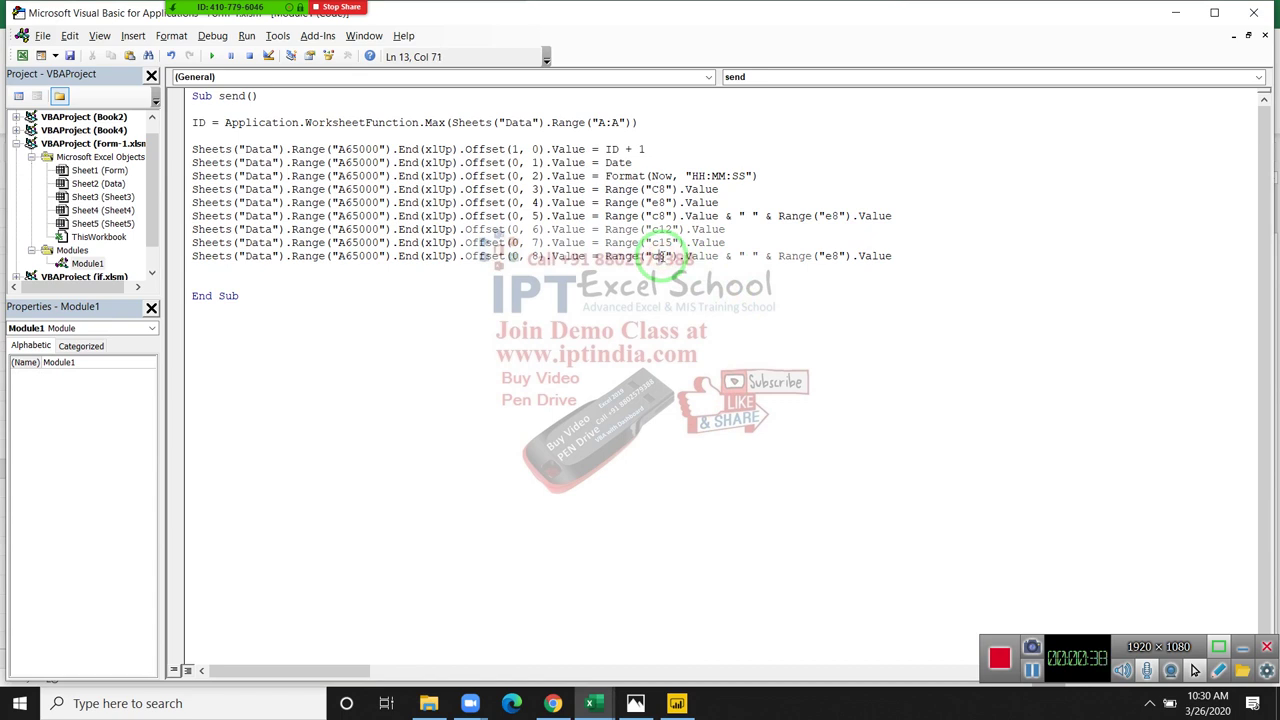
type("1")
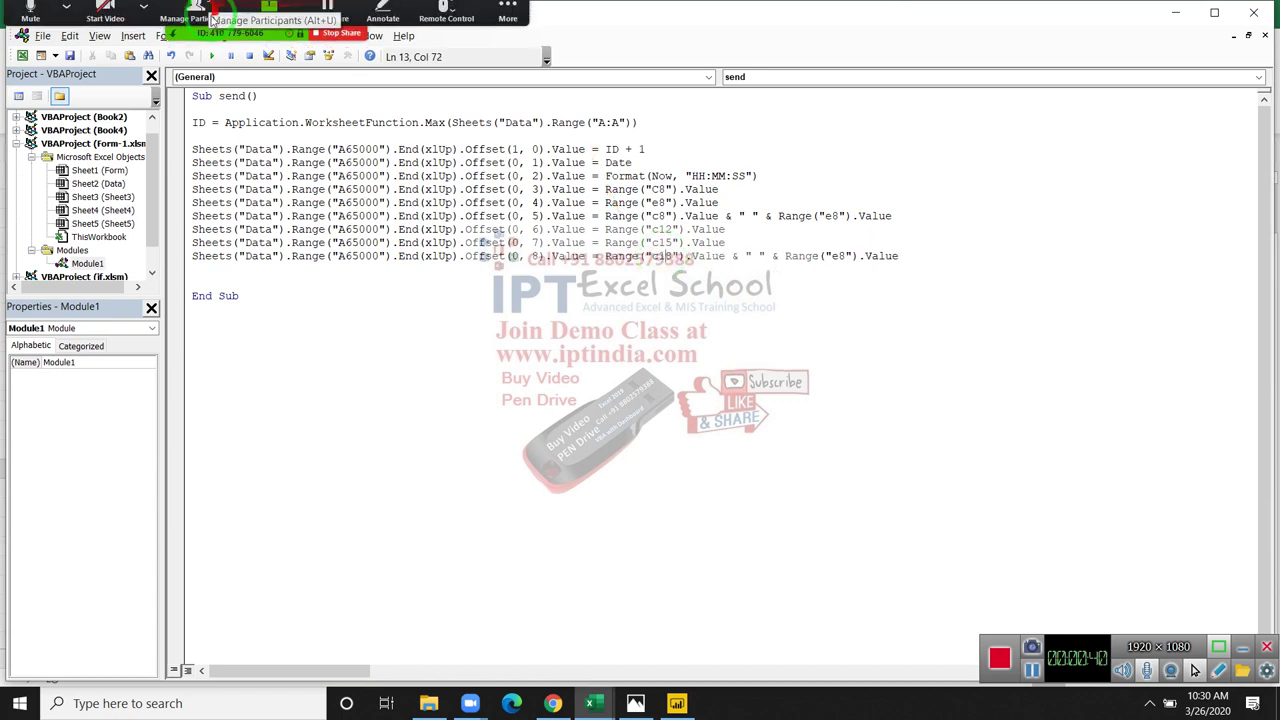
left_click(198, 30)
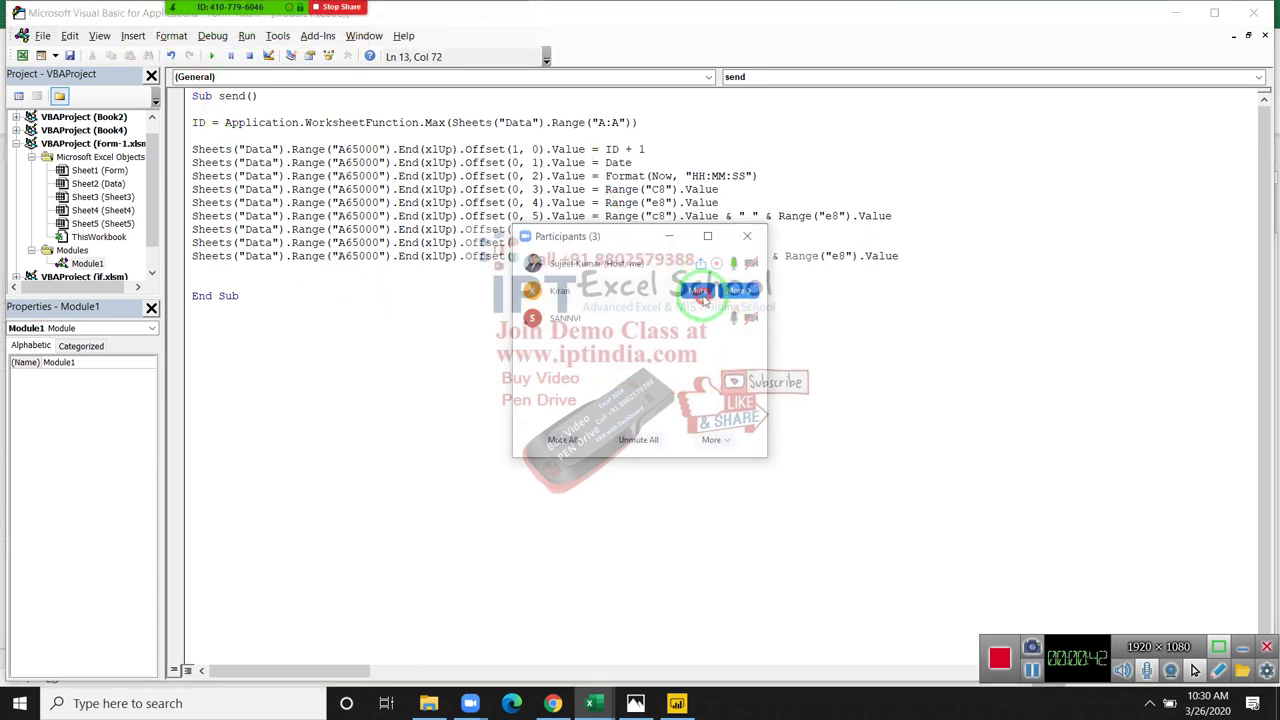
left_click(750, 392)
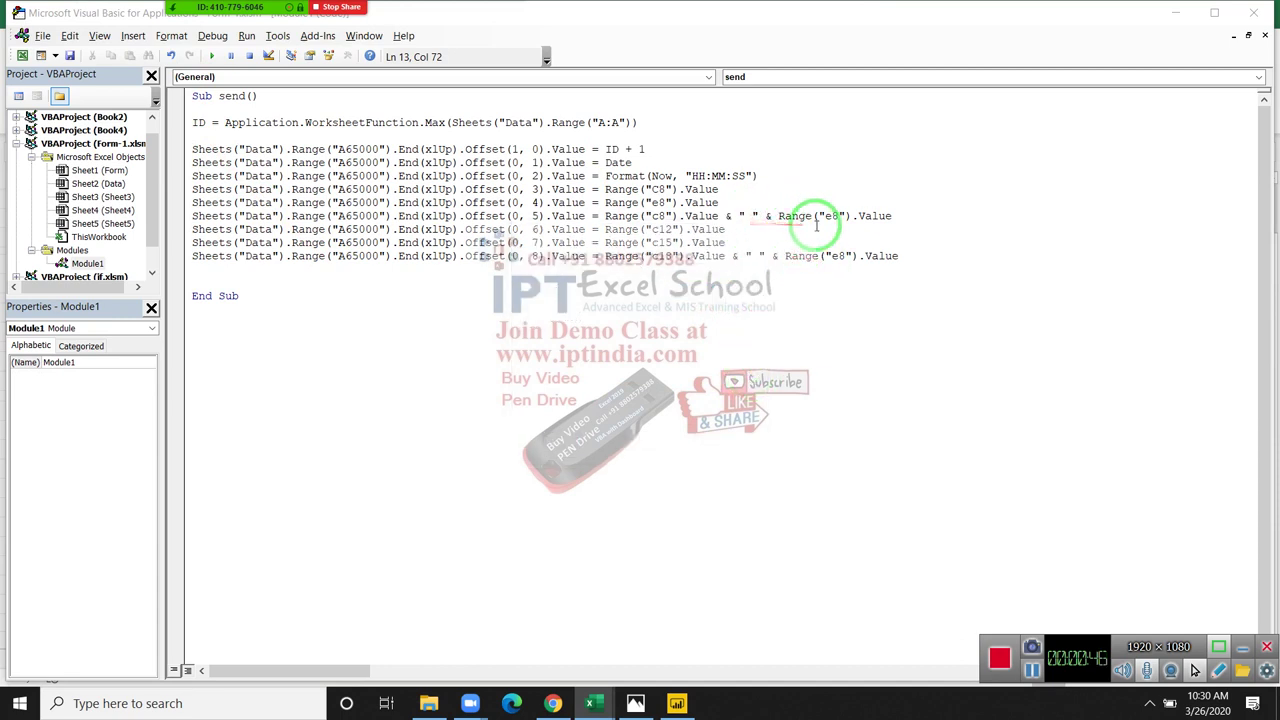
left_click(830, 256)
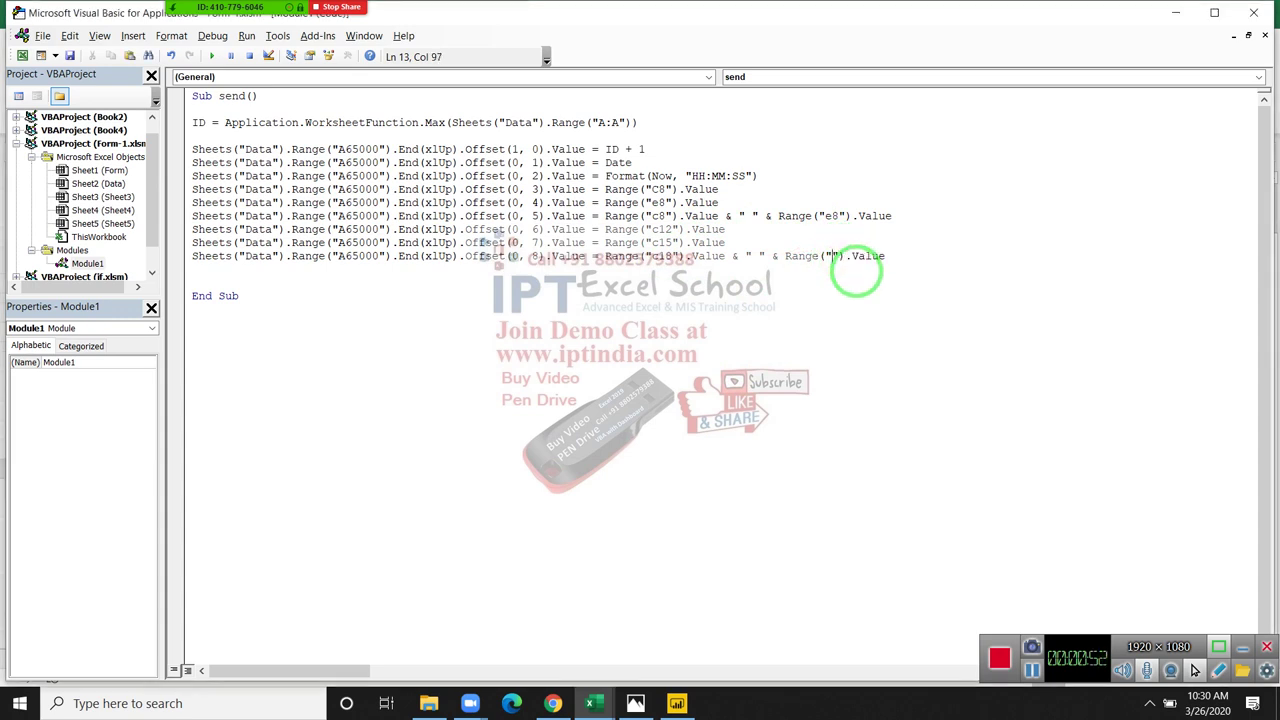
type("c20")
left_click(505, 270)
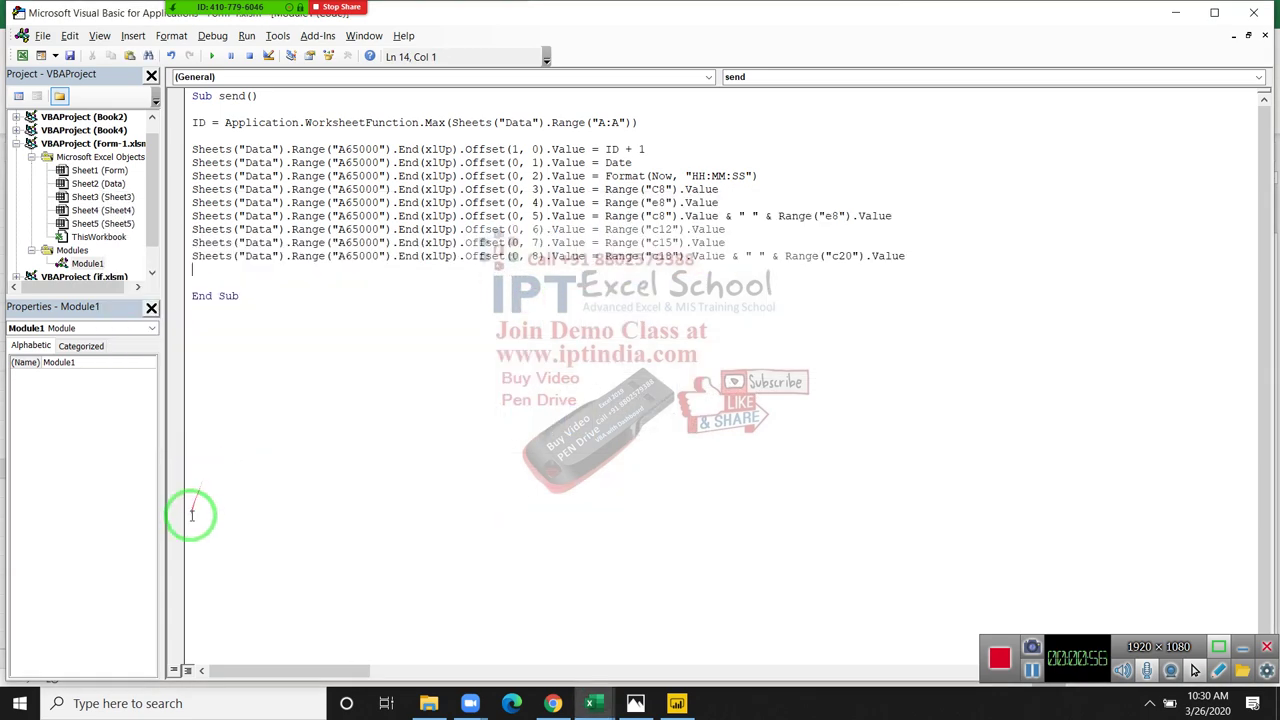
key("alt+Tab")
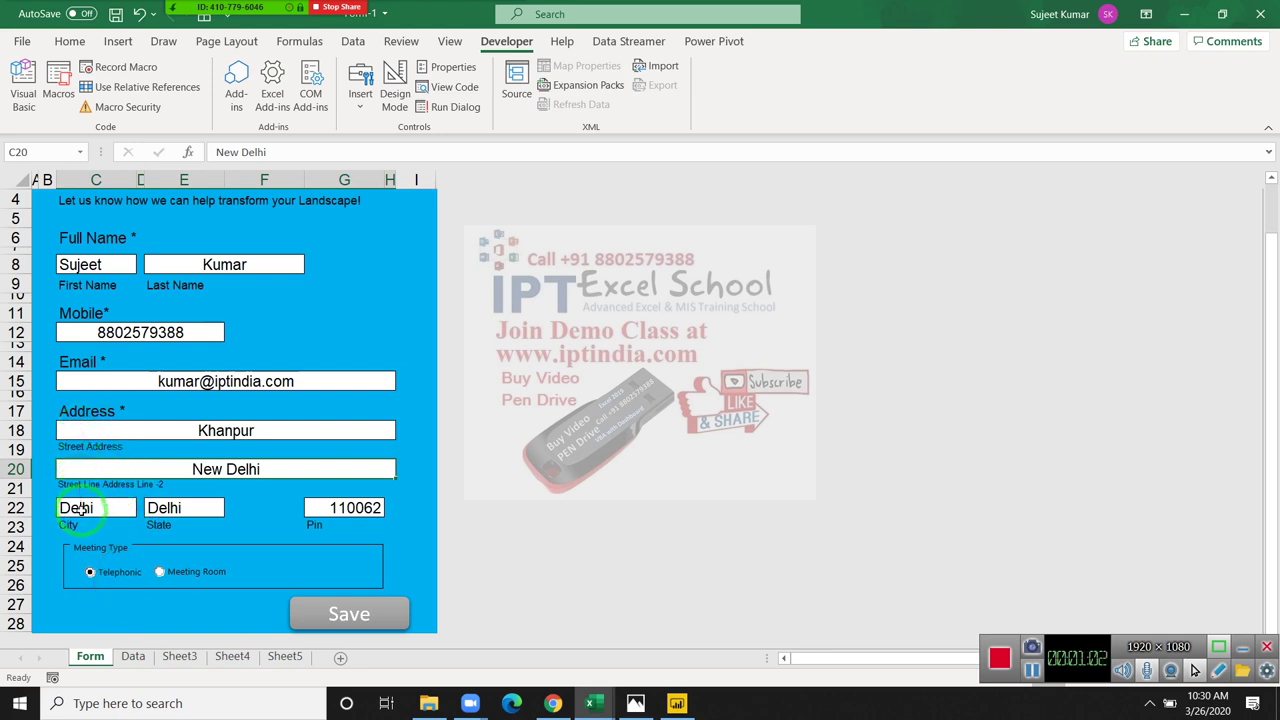
- Check which Form cells hold the city, state and pin code
left_click(72, 507)
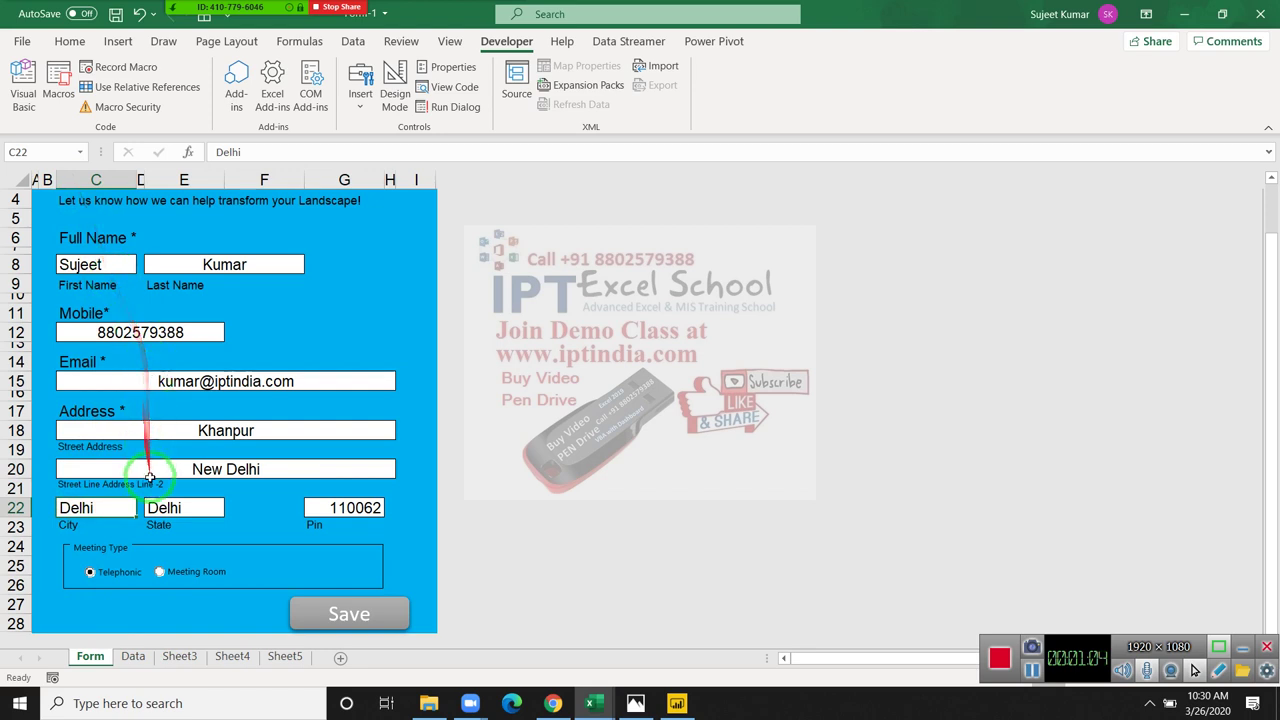
left_click(160, 508)
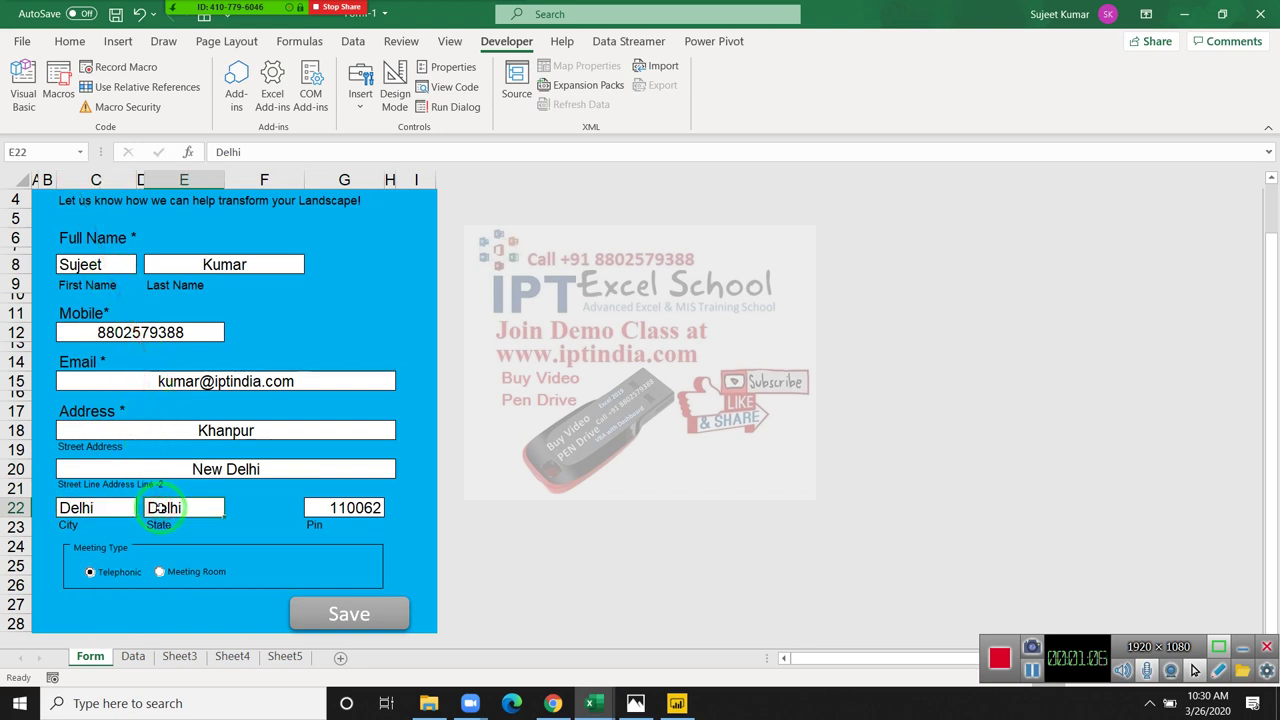
left_click(333, 511)
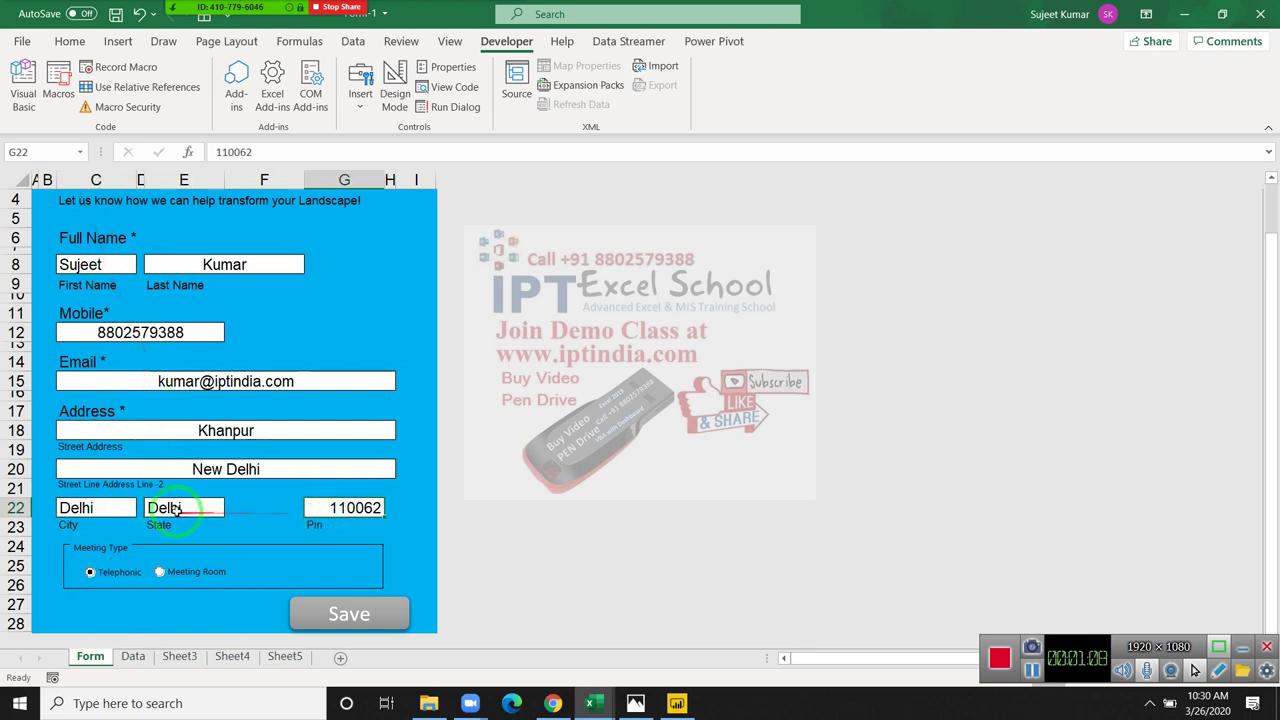
left_click(145, 508)
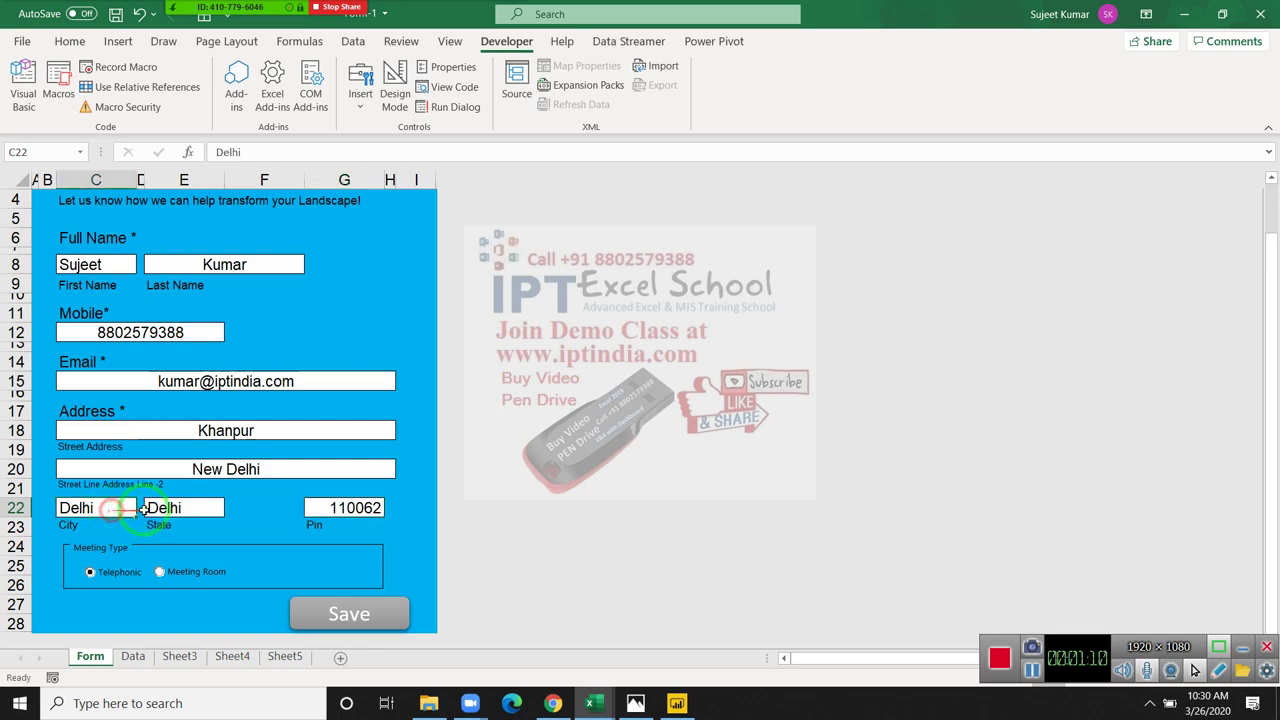
- Duplicate the c15 Sheets line in the send macro
key("alt+F11")
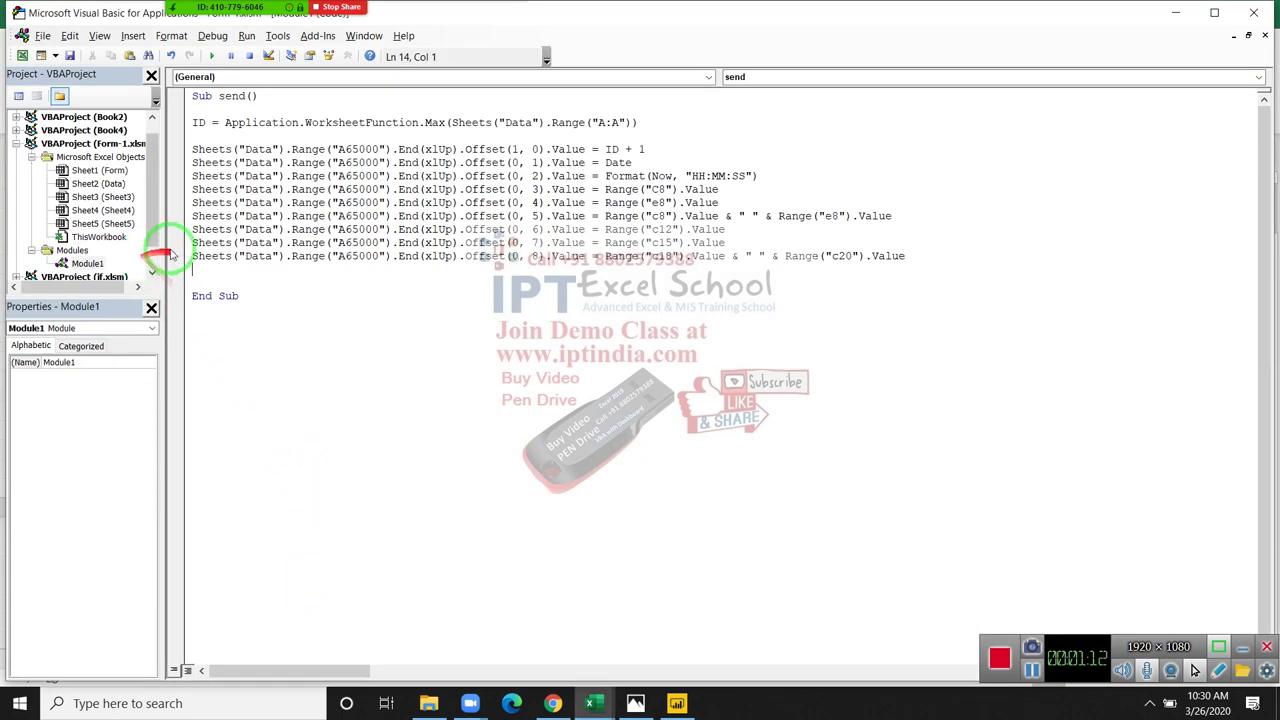
left_click(189, 243)
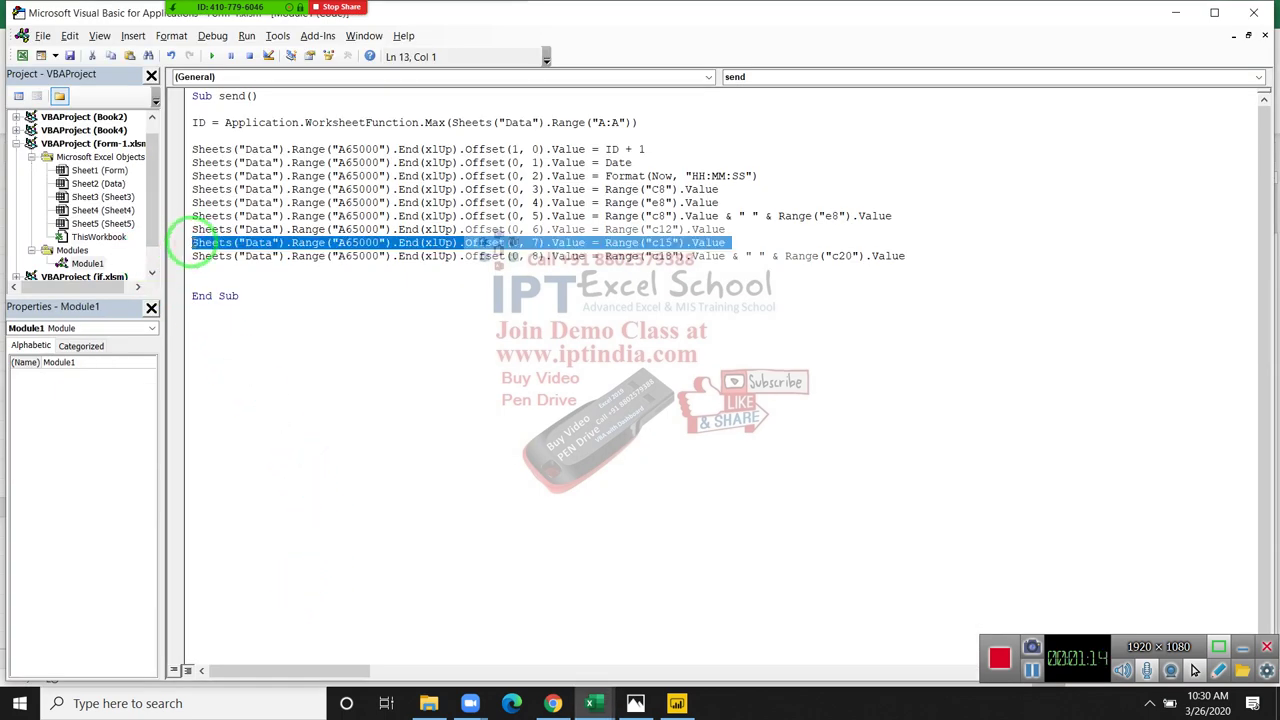
key("ctrl+c")
left_click(190, 269)
key("ctrl+v")
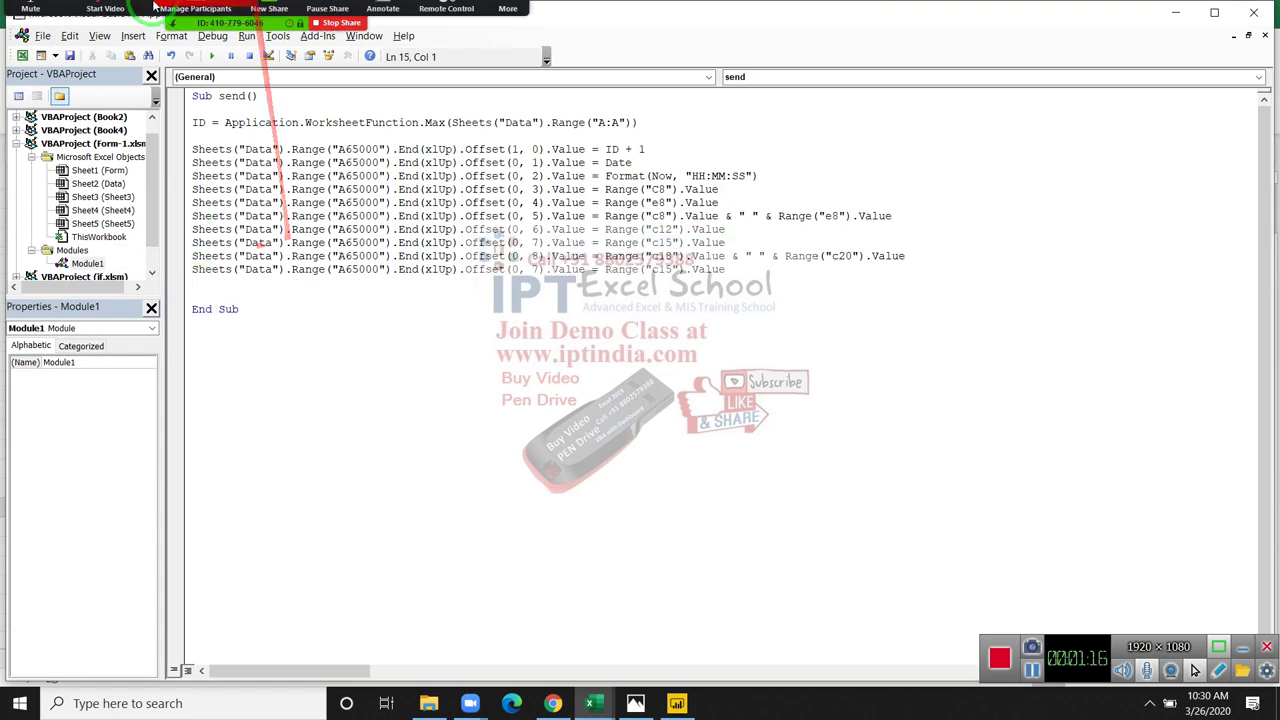
left_click(197, 18)
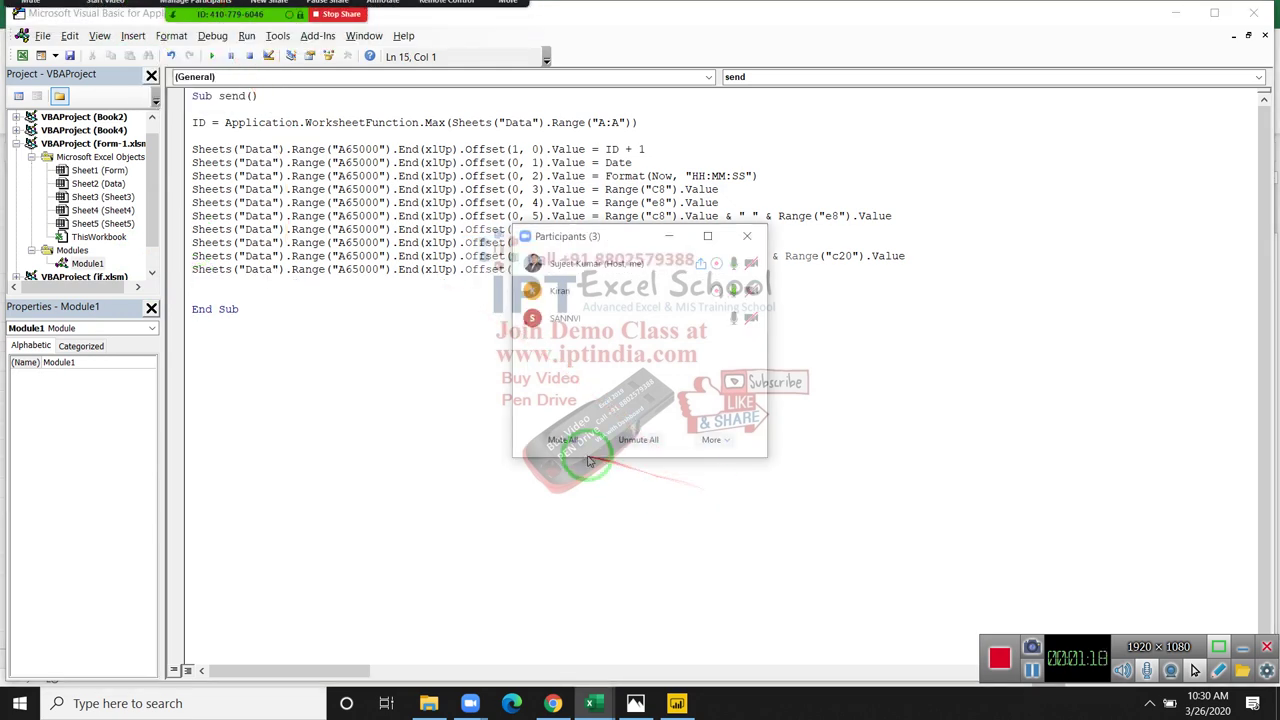
left_click(565, 440)
left_click(680, 383)
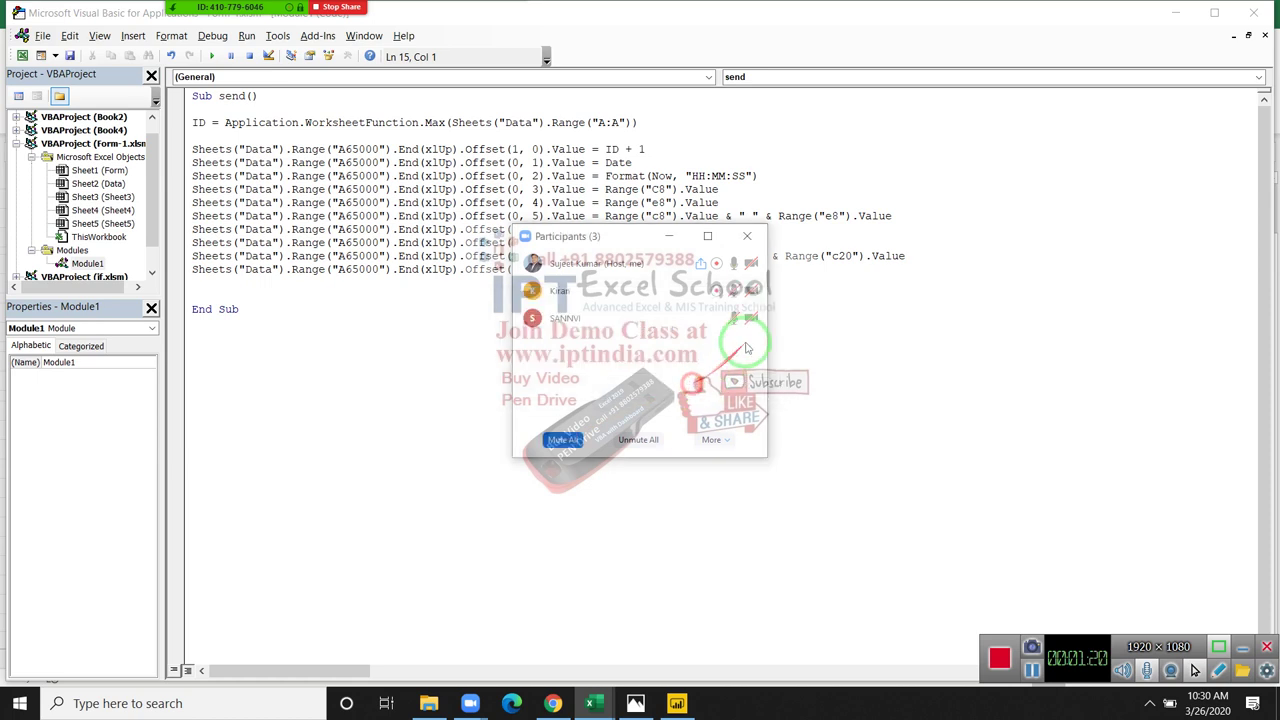
left_click(751, 238)
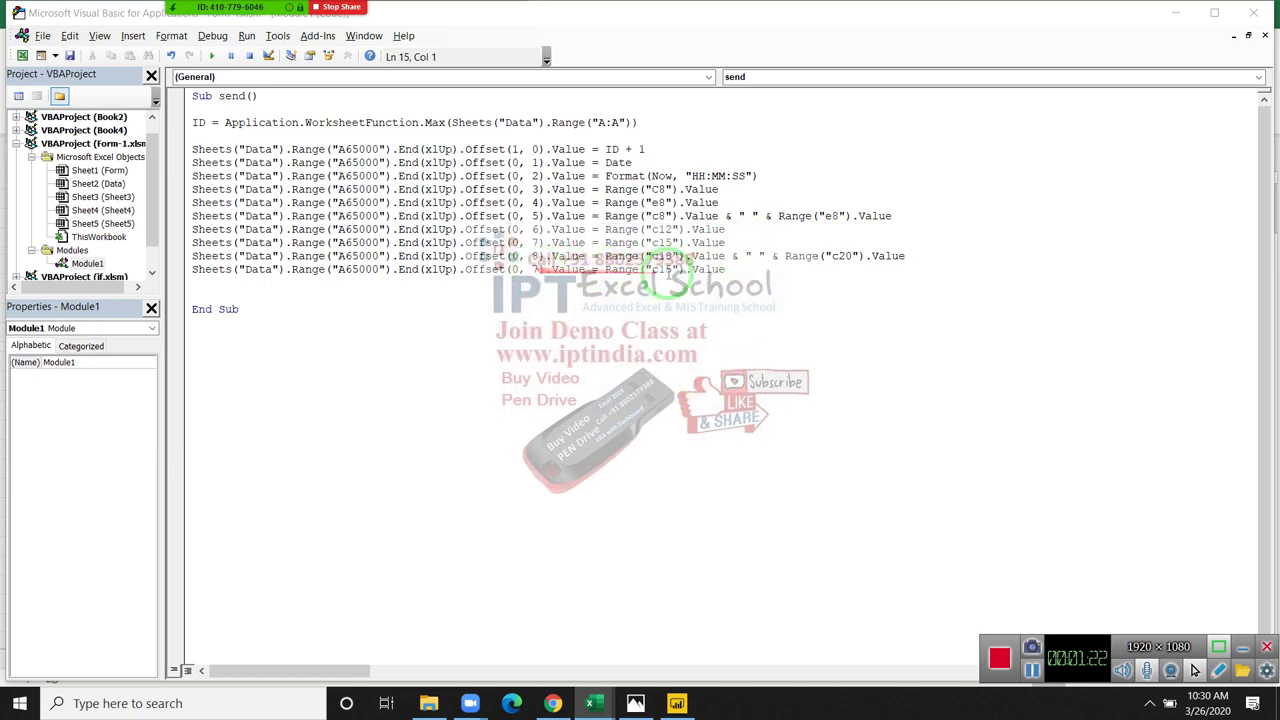
left_click(733, 272)
type("22")
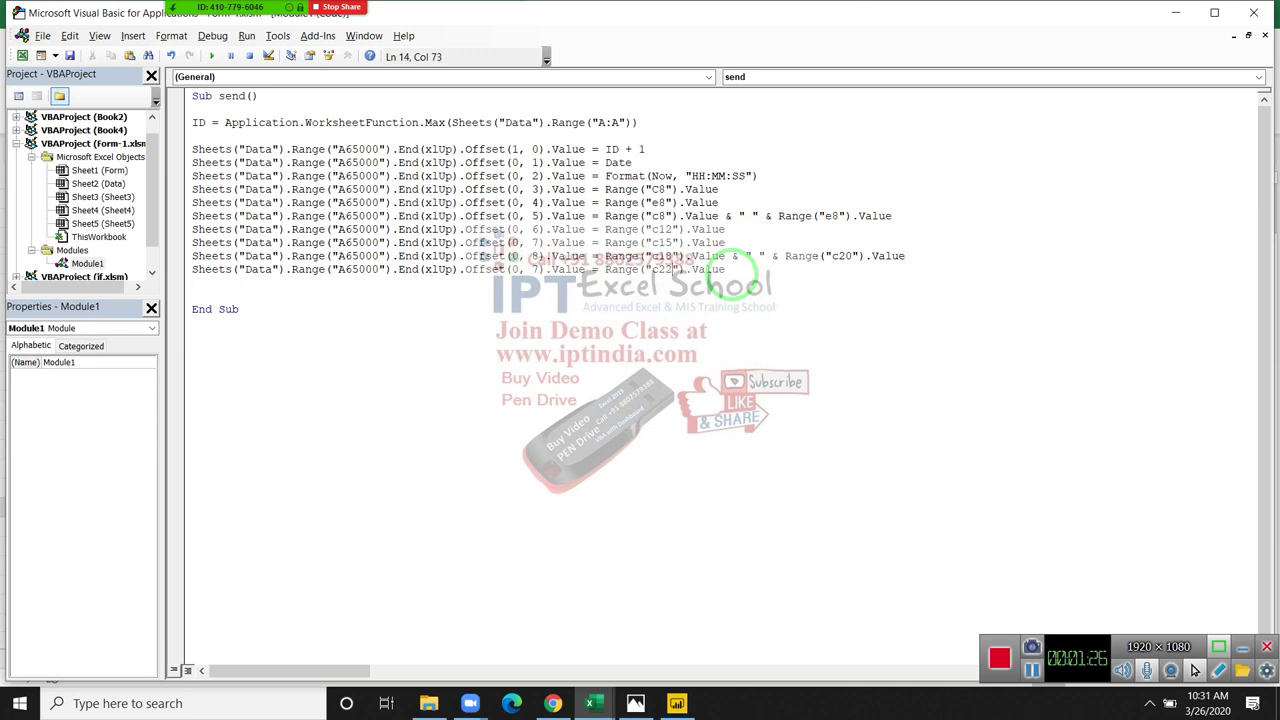
- Change line 14's Offset from 7 to 9 and paste another c15 data line
left_click(539, 269)
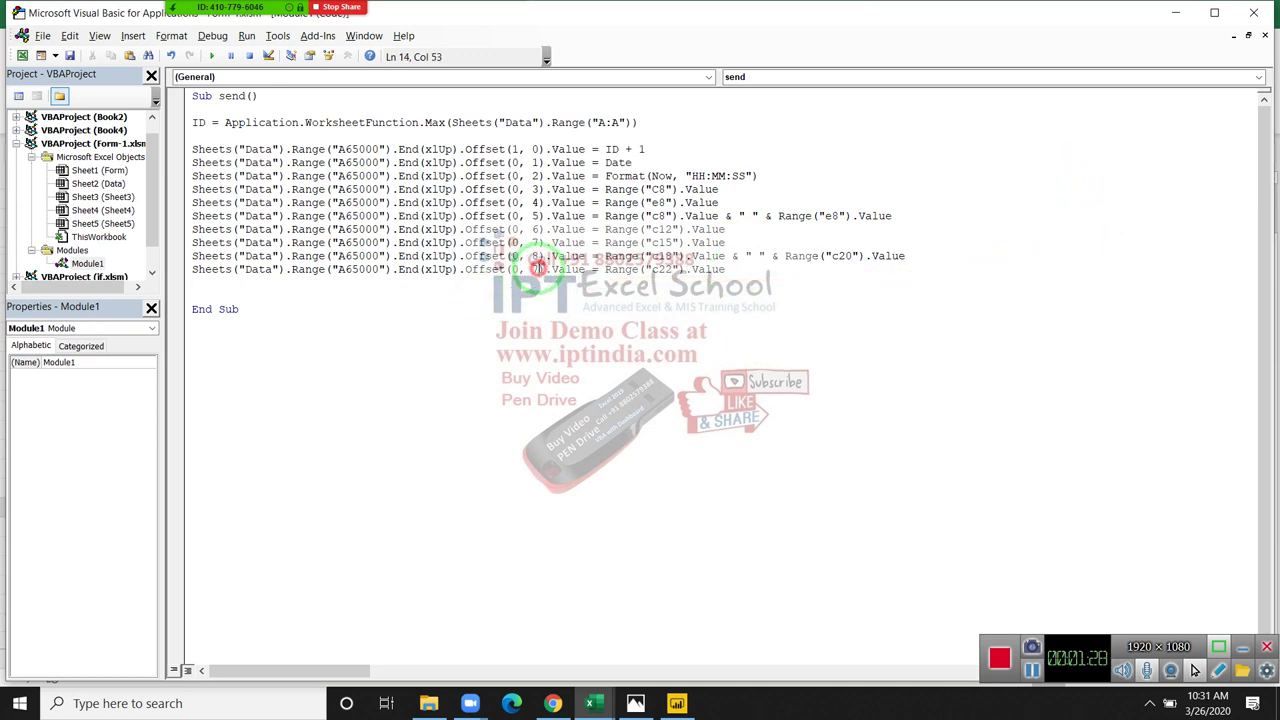
key("BackSpace")
type("9")
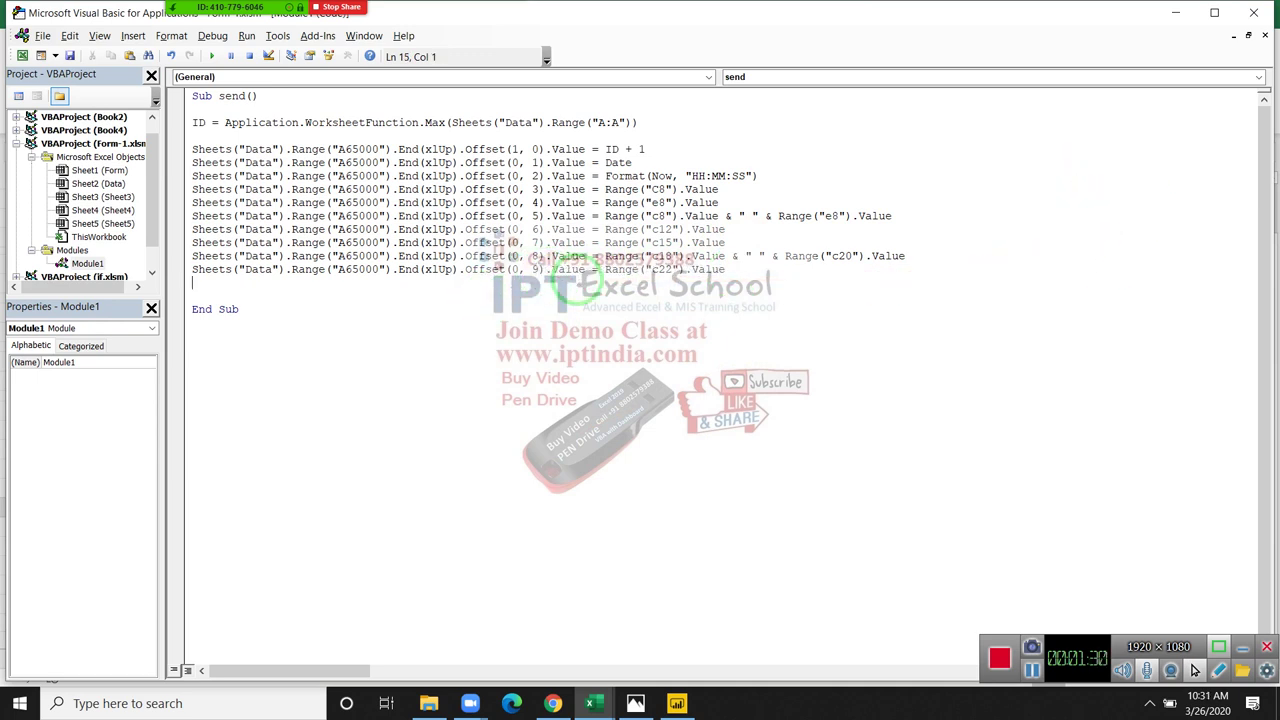
key("ctrl+v")
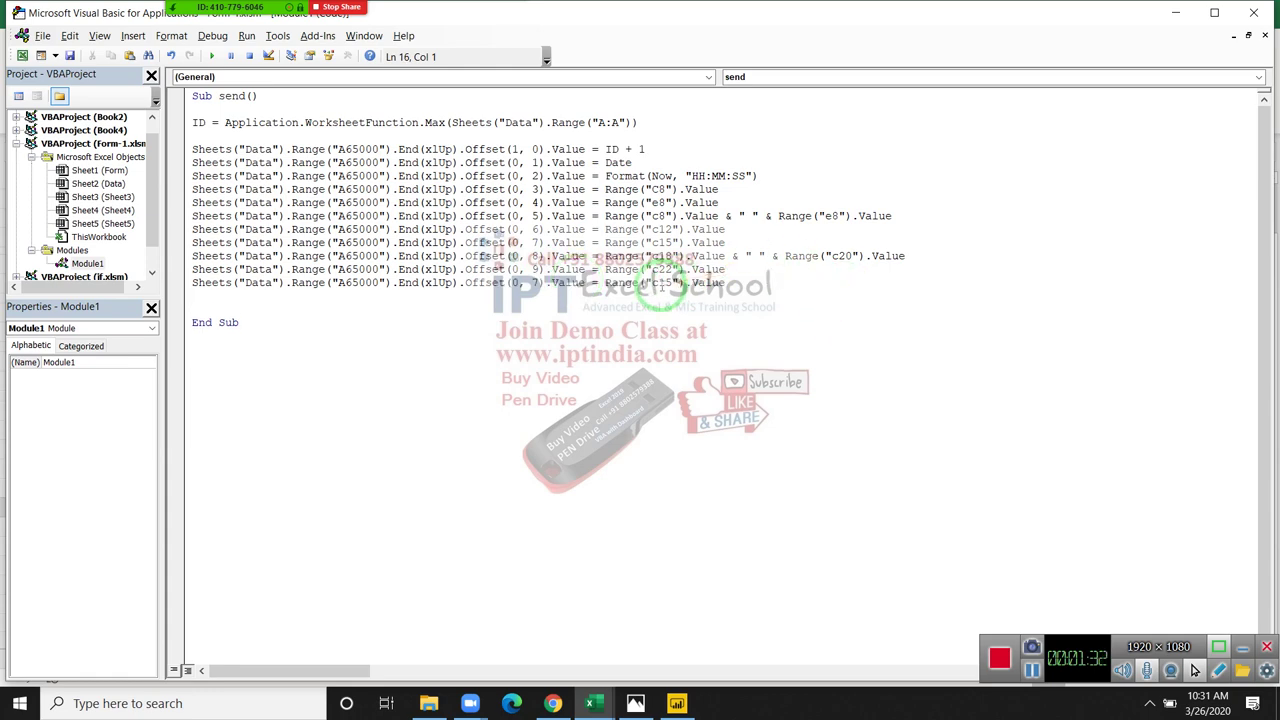
left_click(662, 283)
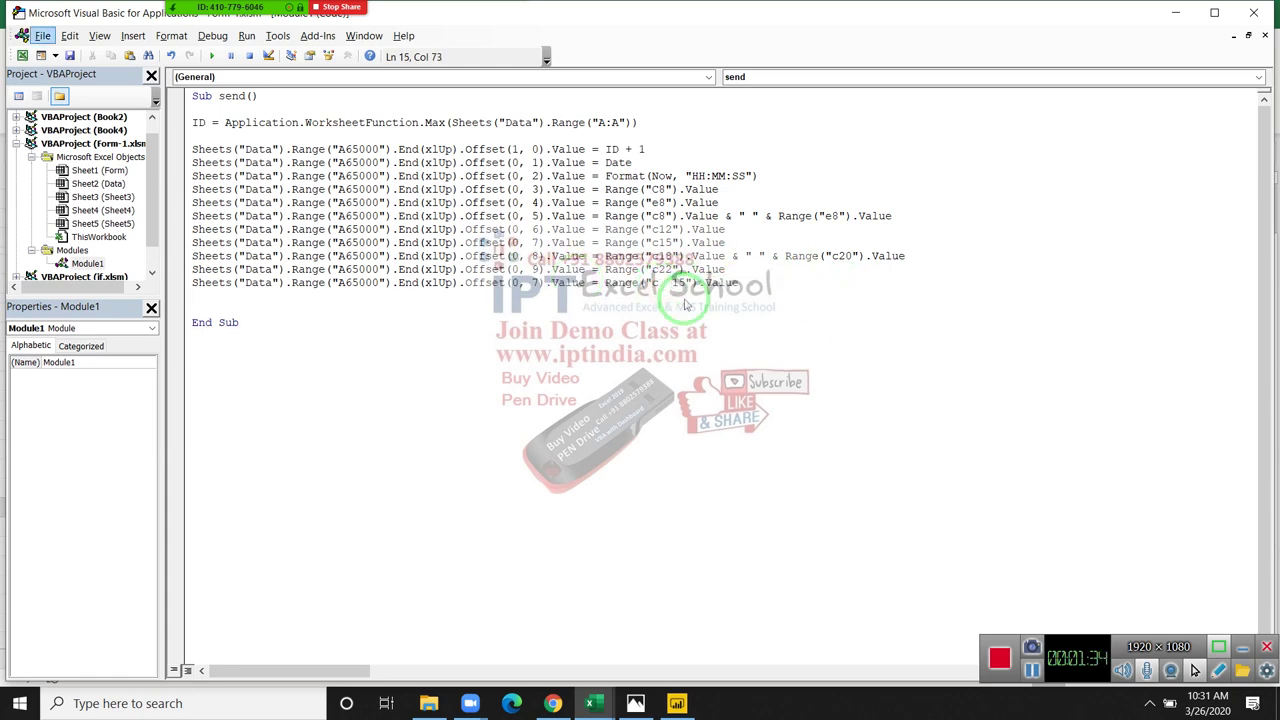
key("alt+Tab")
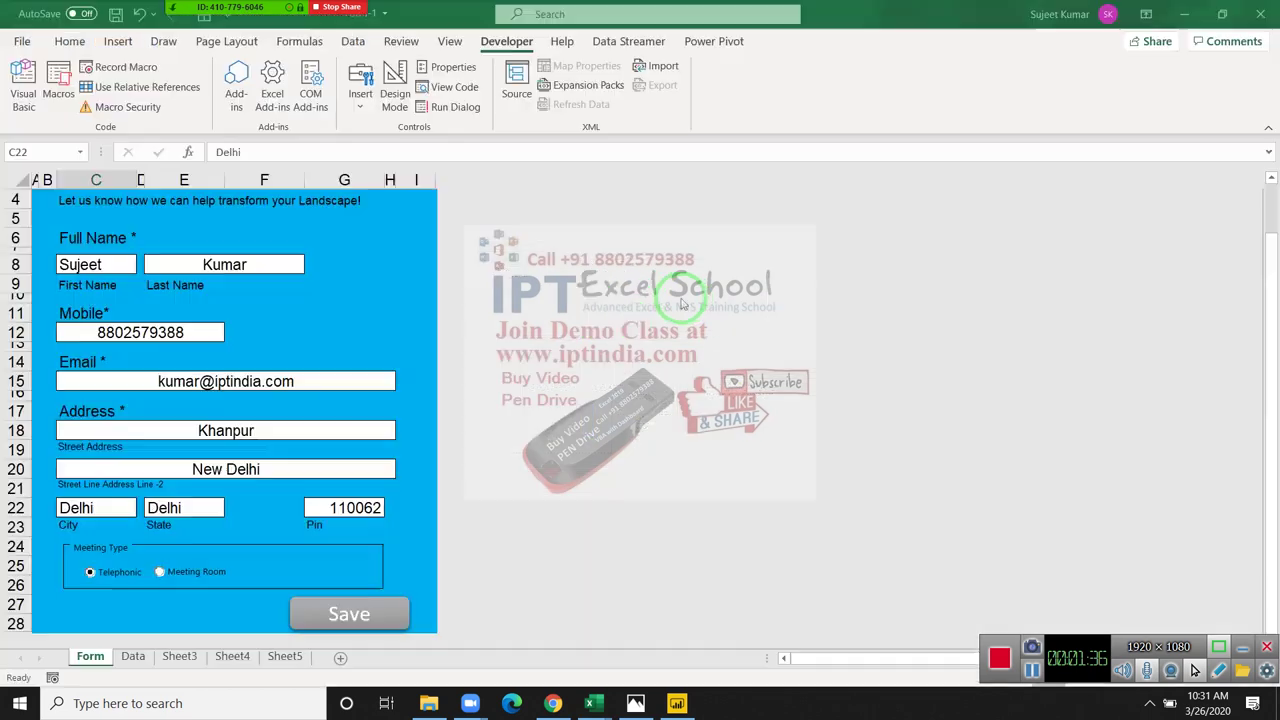
- Confirm the State field is E22, then duplicate the last Sheets line in the macro
left_click(193, 507)
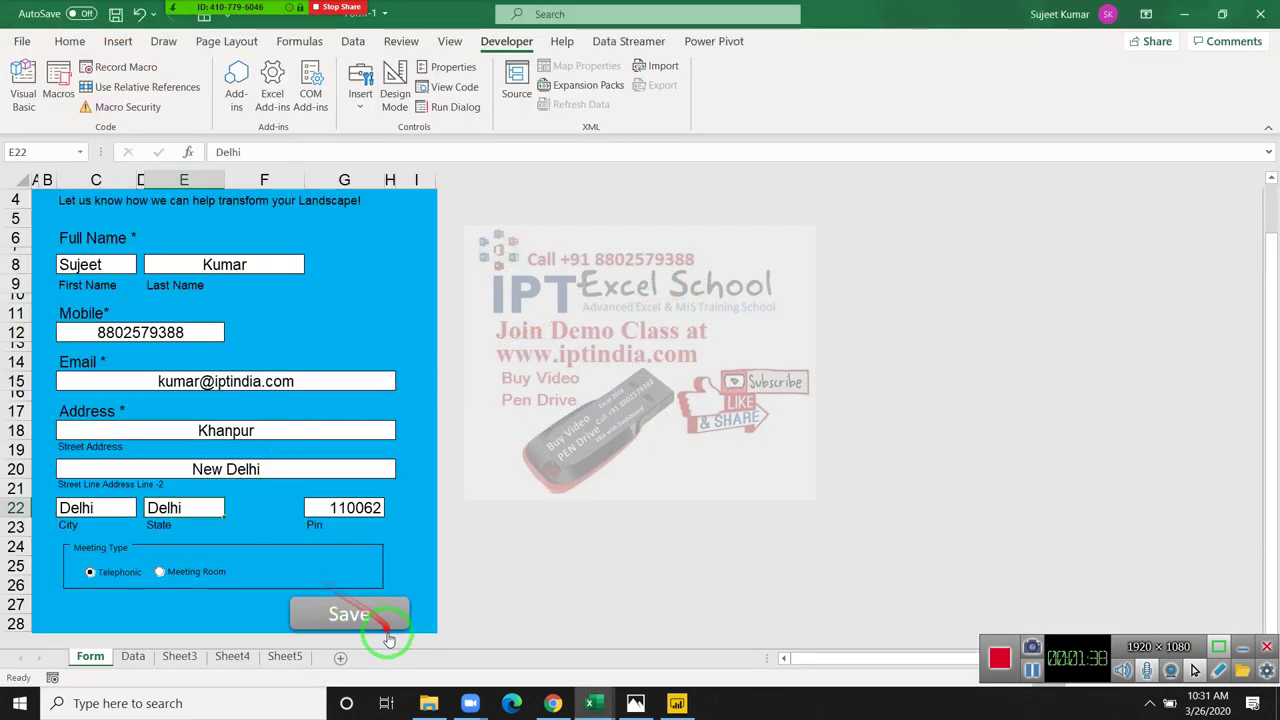
key("alt+Tab")
key("alt+Tab")
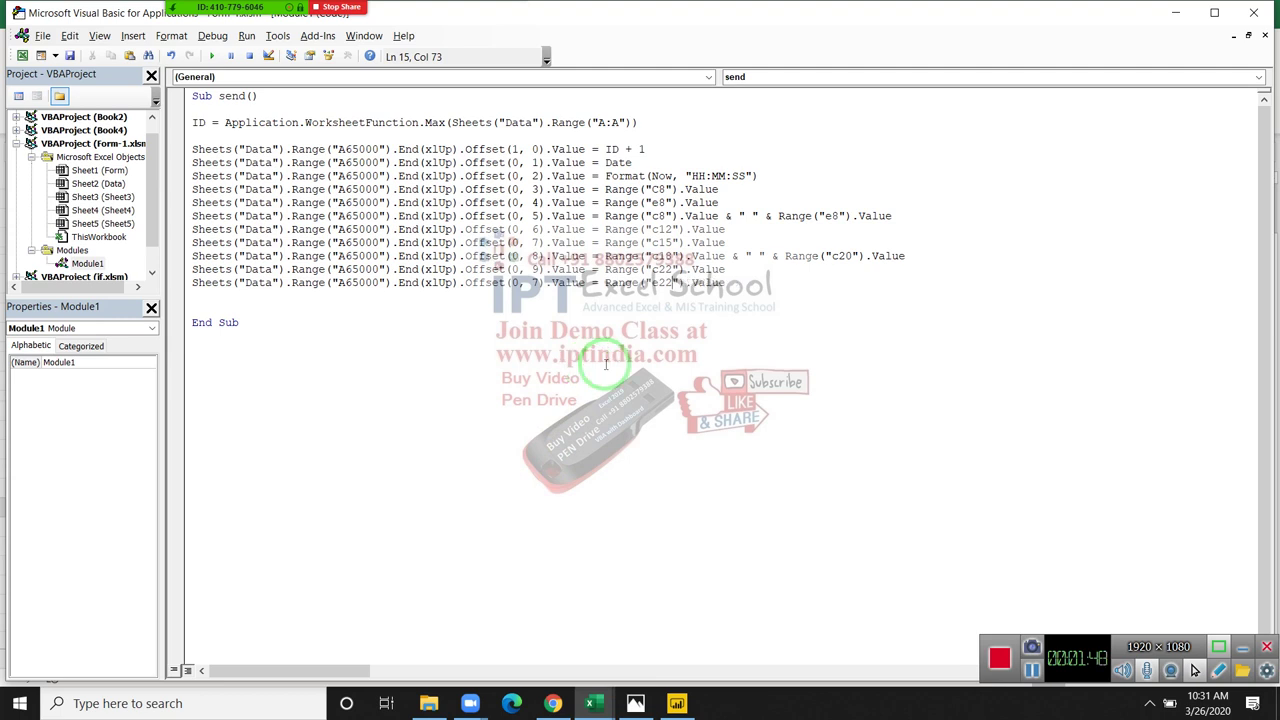
left_click(250, 308)
left_click(206, 282)
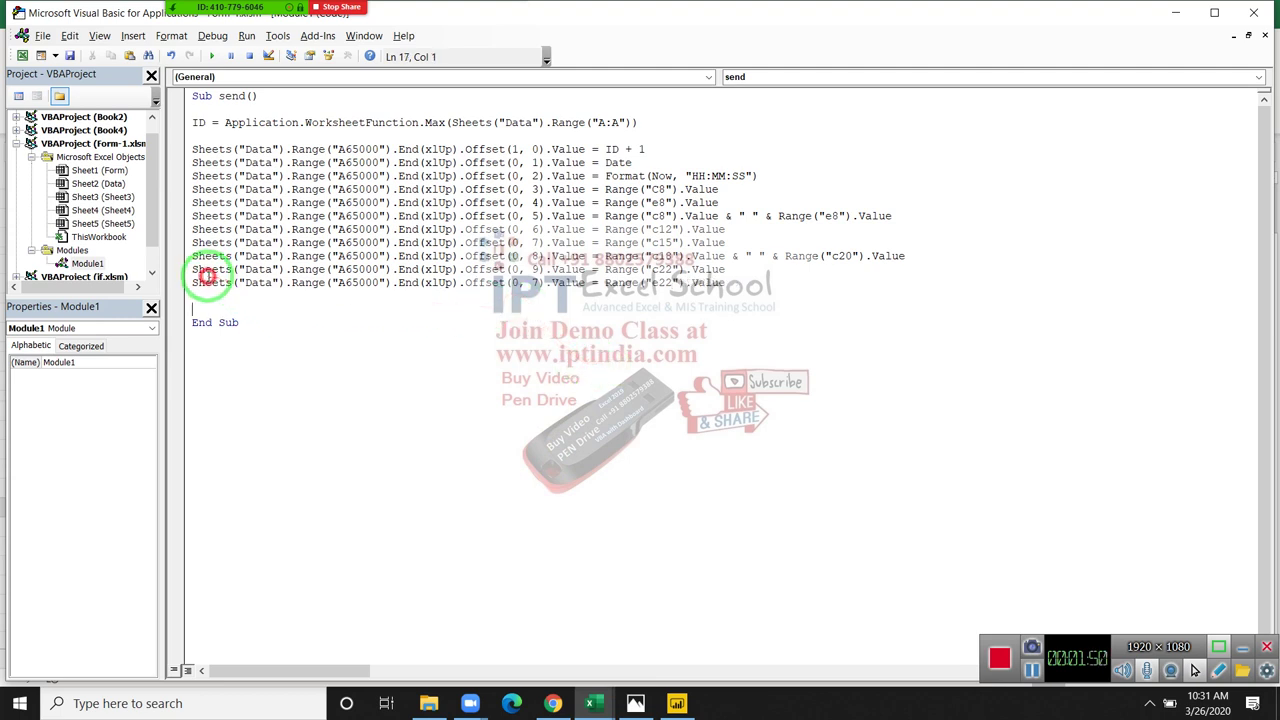
key("shift+Down")
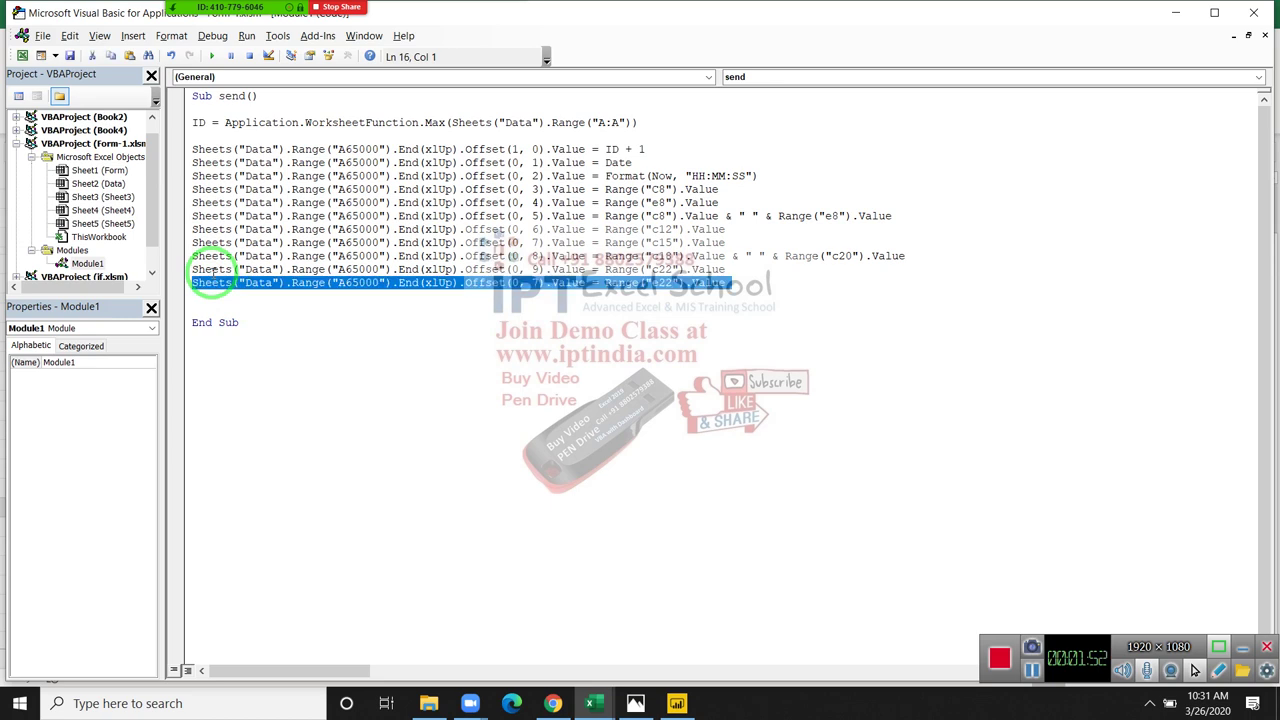
key("ctrl+c")
key("ctrl+v")
key("ctrl+v")
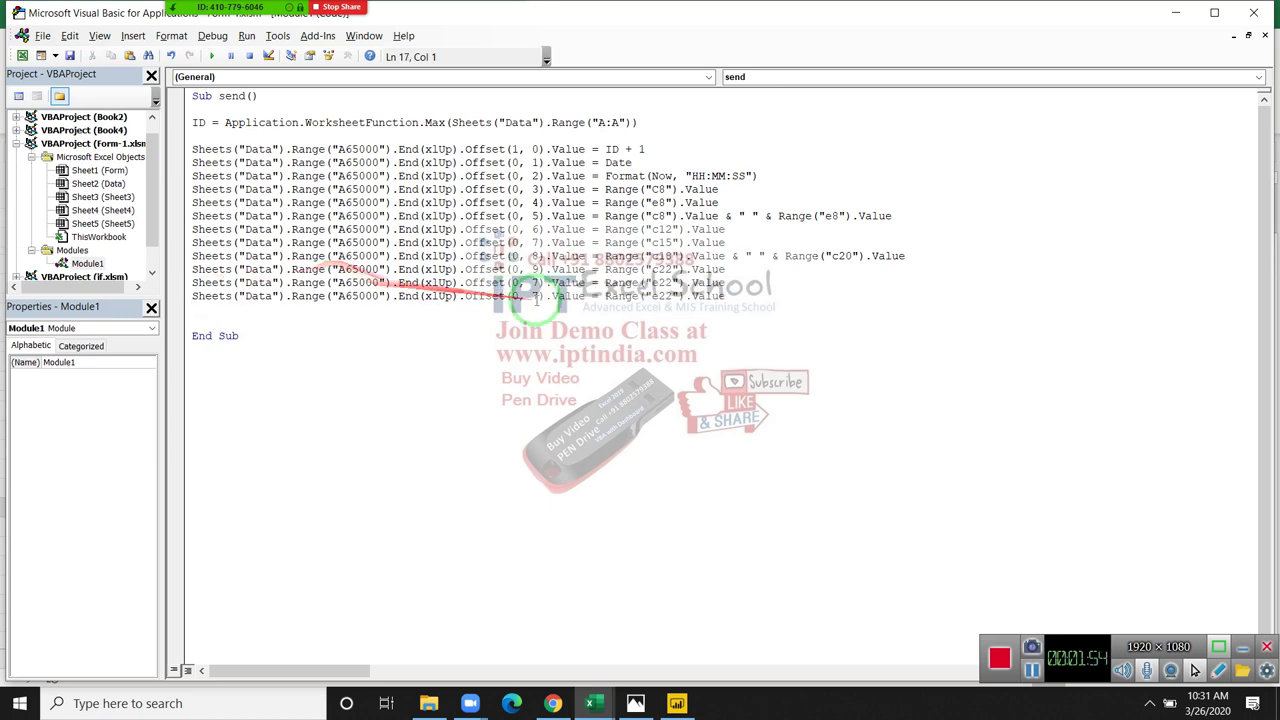
- Set the new lines' Offsets to 10 and 11 and target the e22 reference
left_click(535, 282)
key("BackSpace")
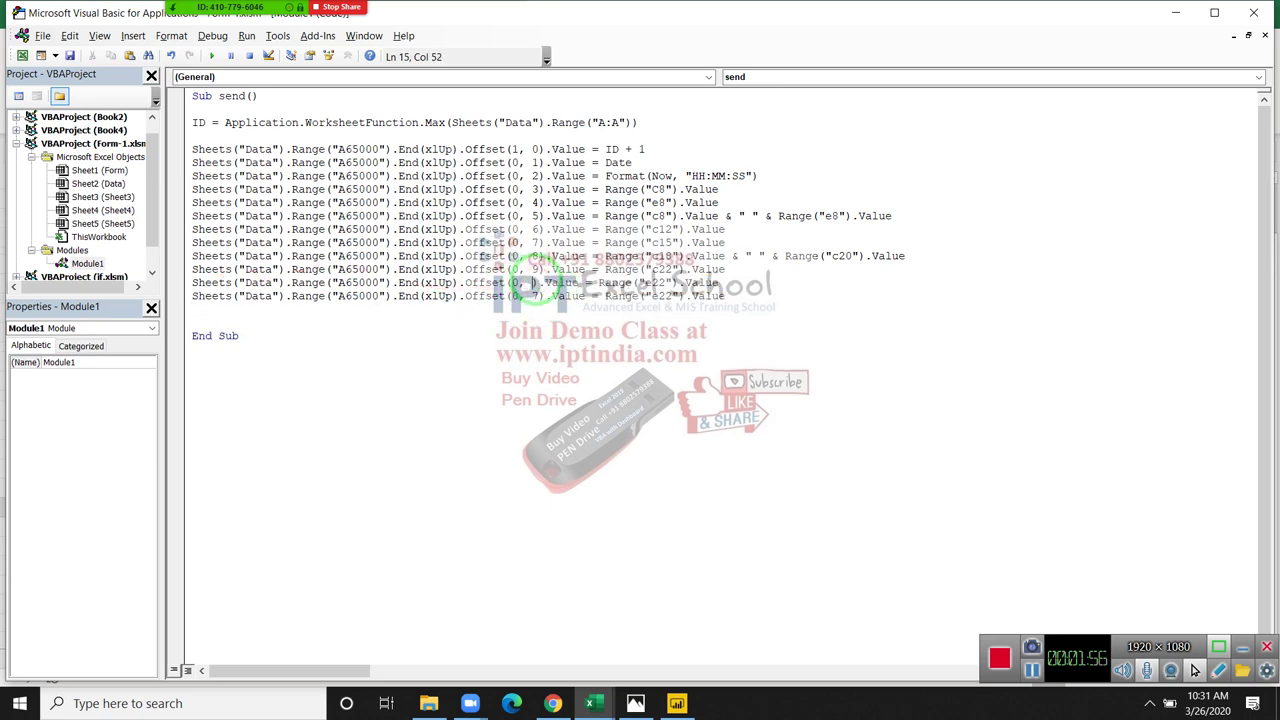
type("10")
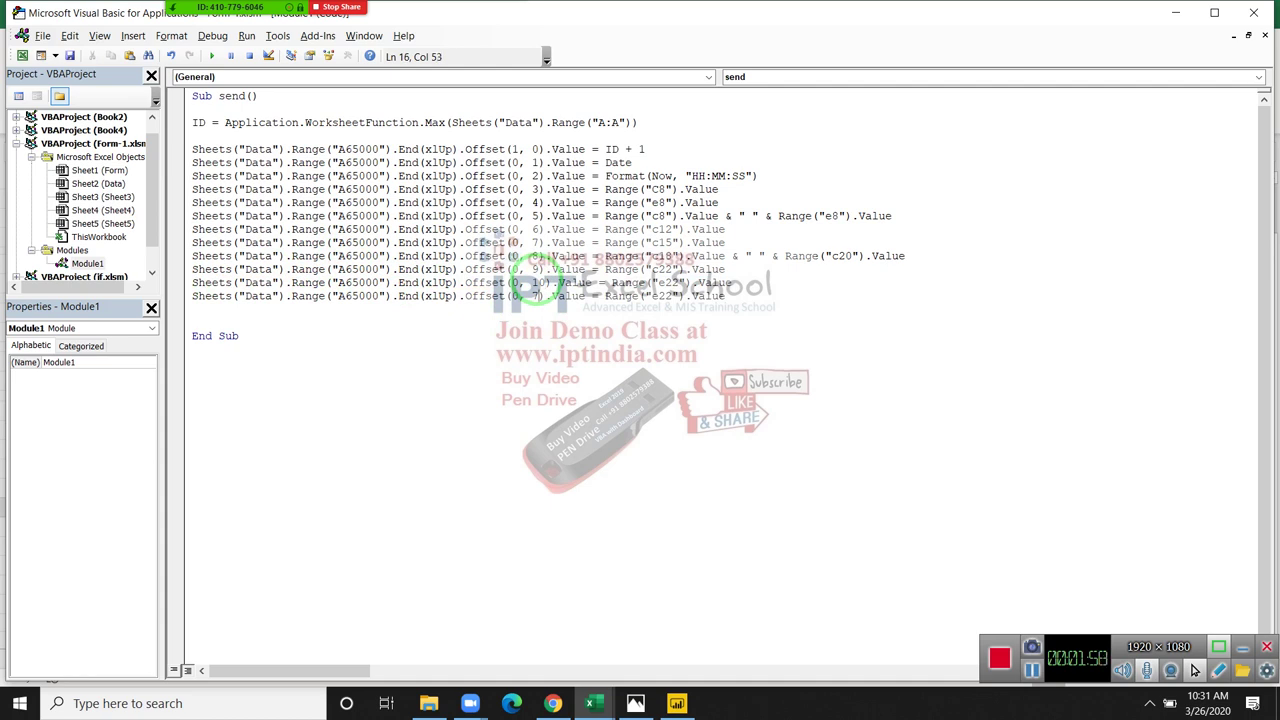
key("BackSpace")
type("11")
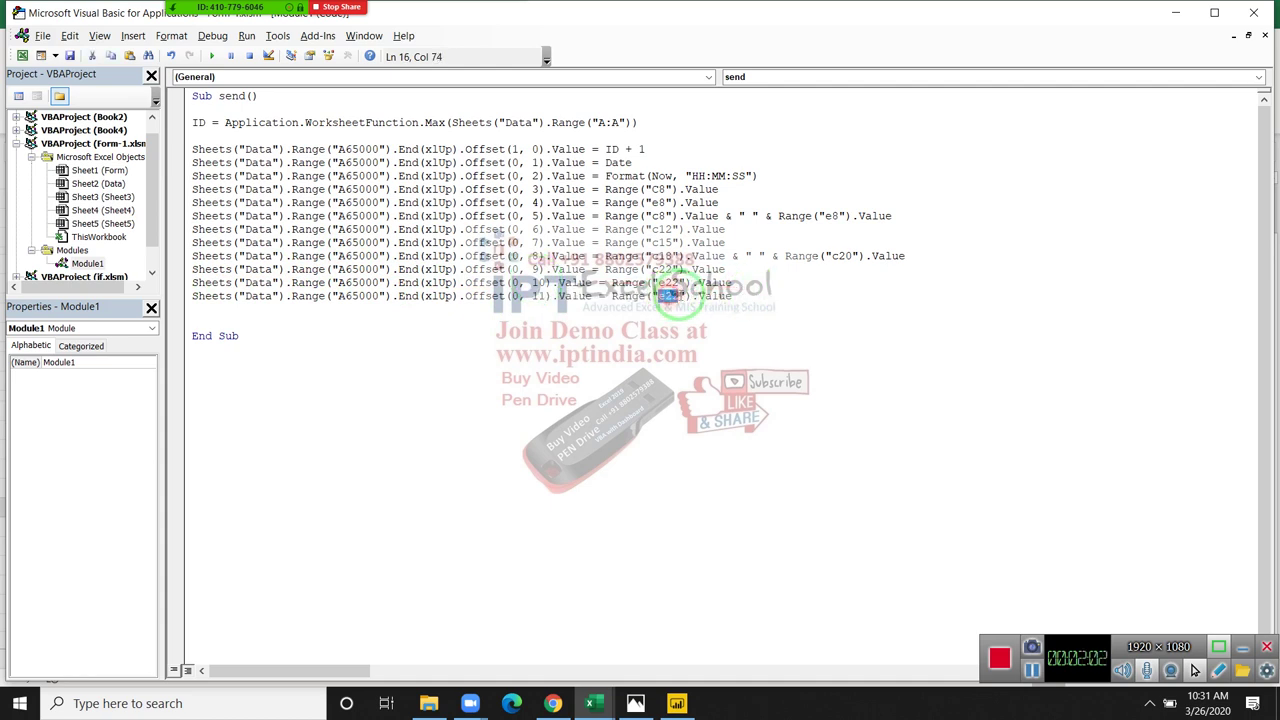
double_click(666, 297)
left_click(665, 297)
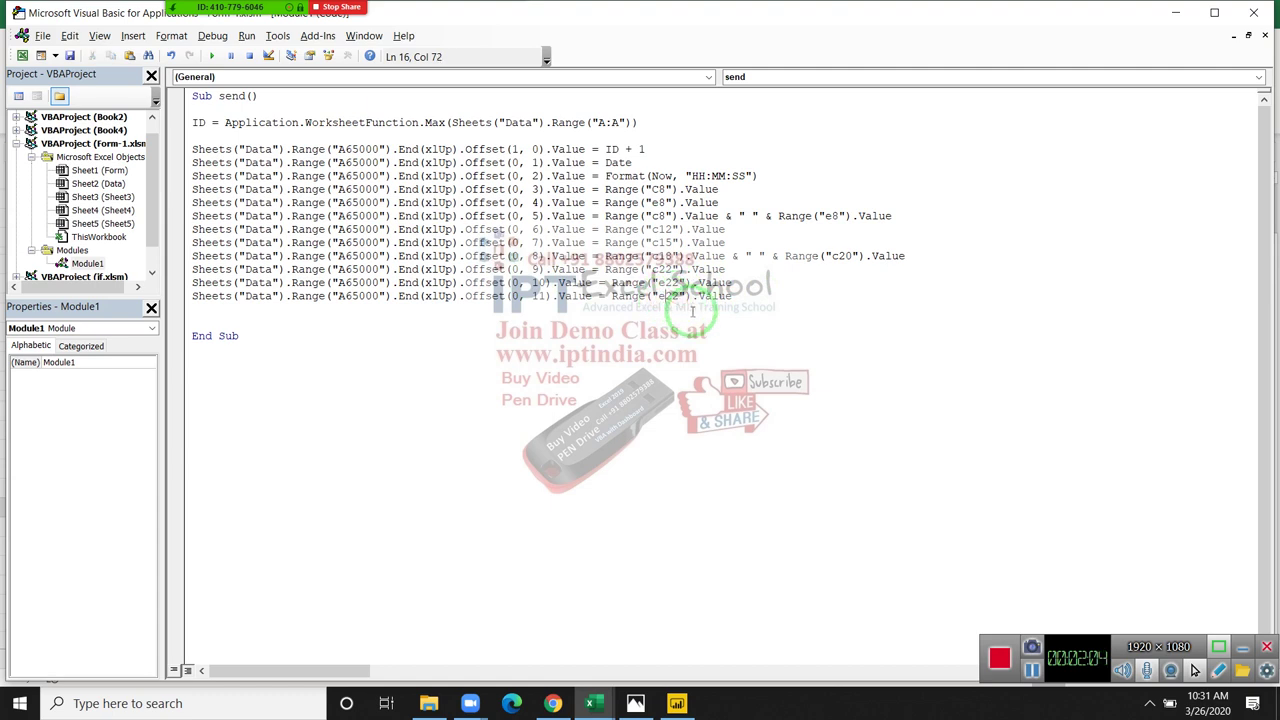
type("g")
- Copy the last Sheets line once more for the g22 pin entry
left_click(243, 310)
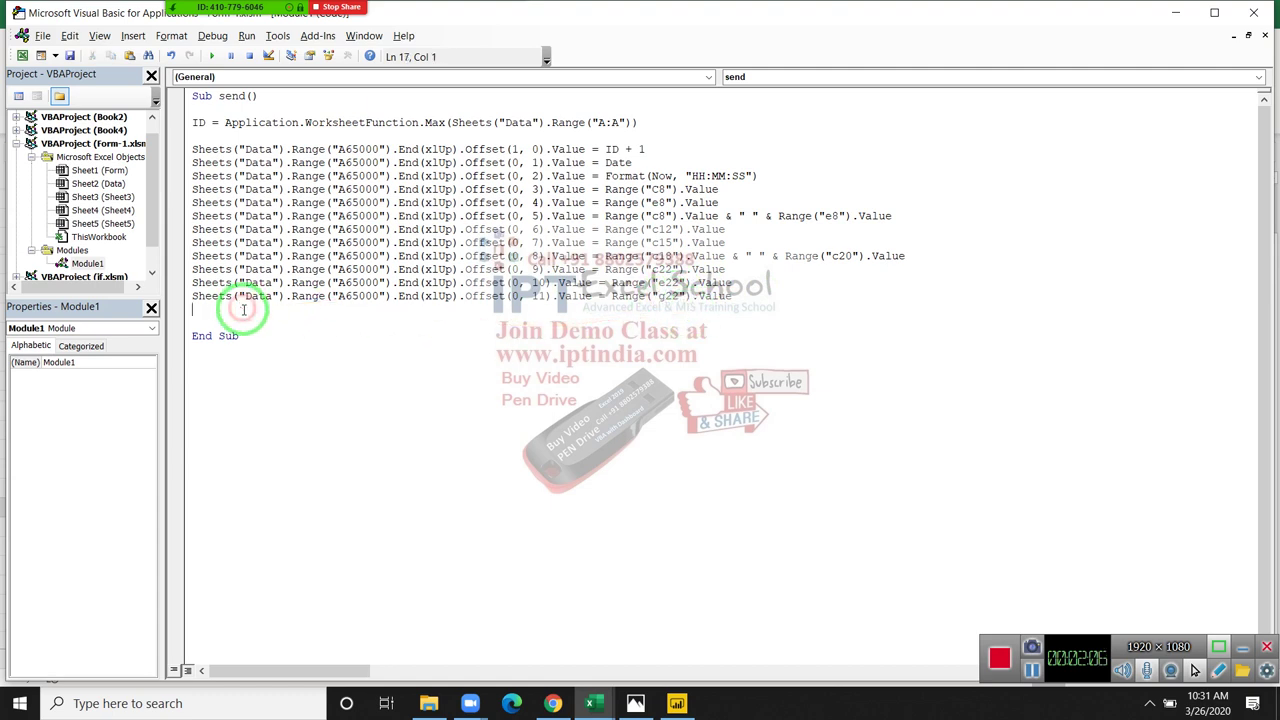
key("shift+Down")
key("ctrl+c")
left_click(243, 310)
key("ctrl+v")
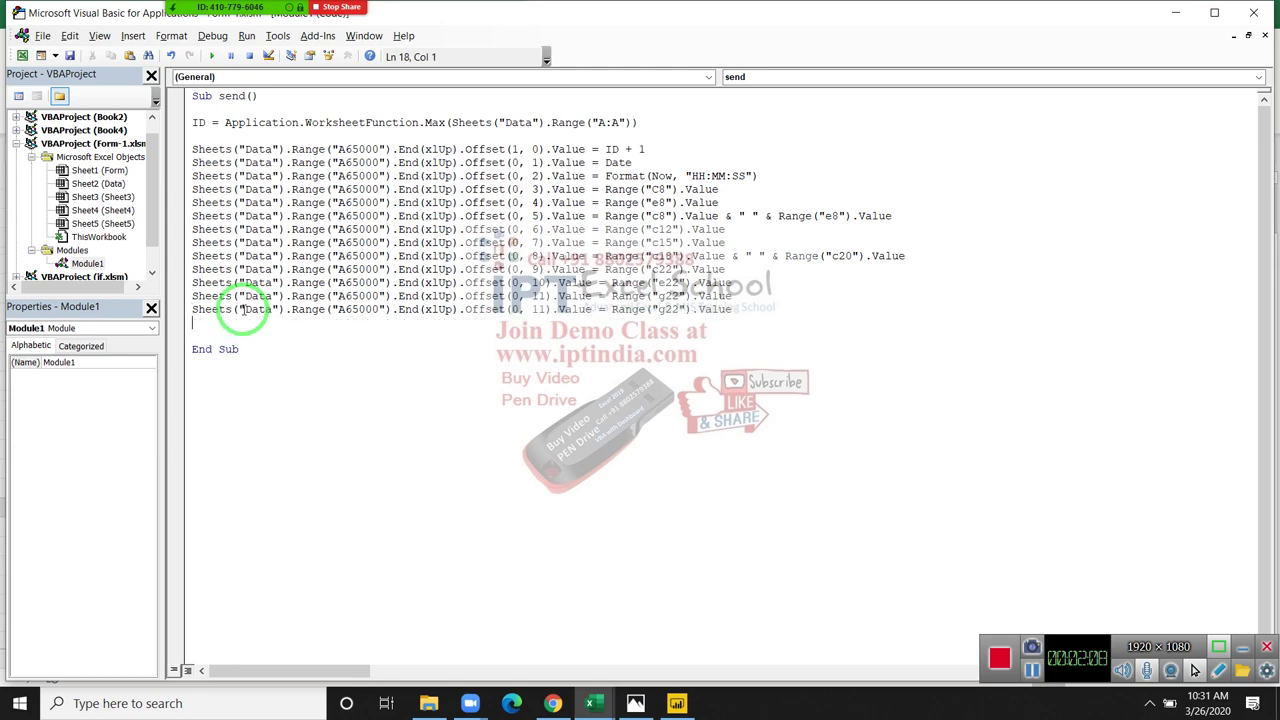
key("alt+Tab")
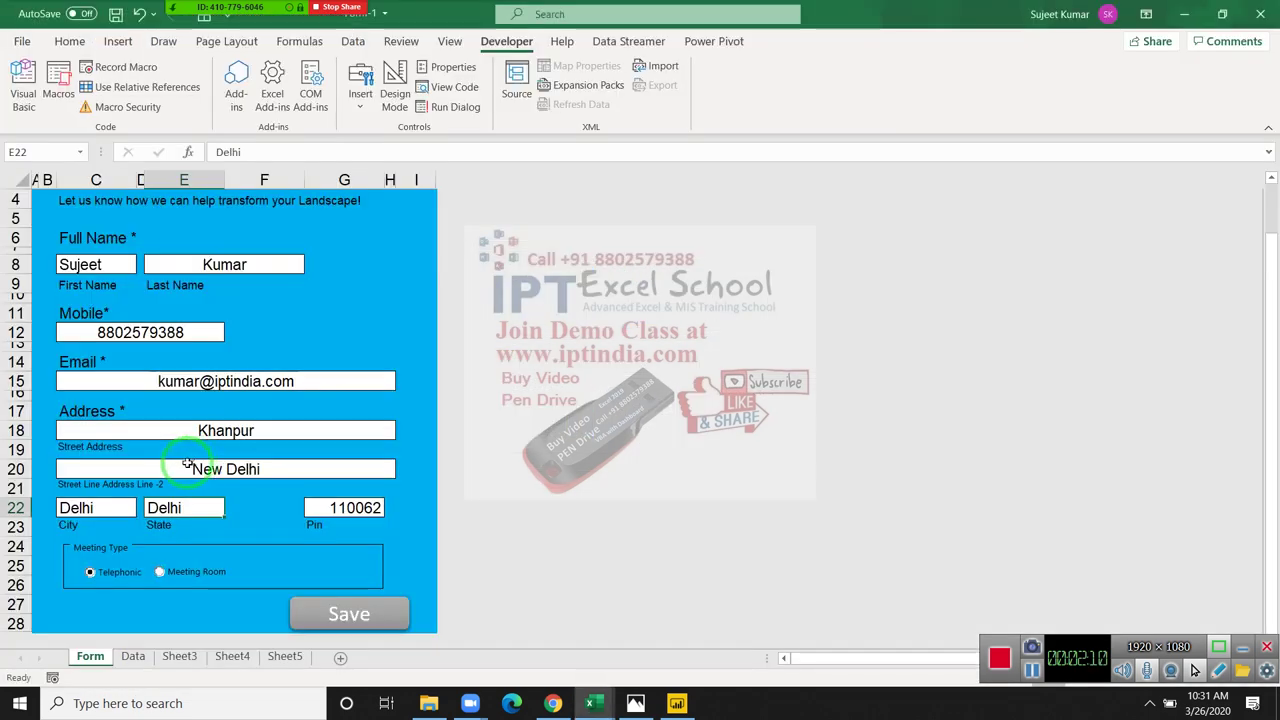
right_click(116, 578)
left_click(170, 561)
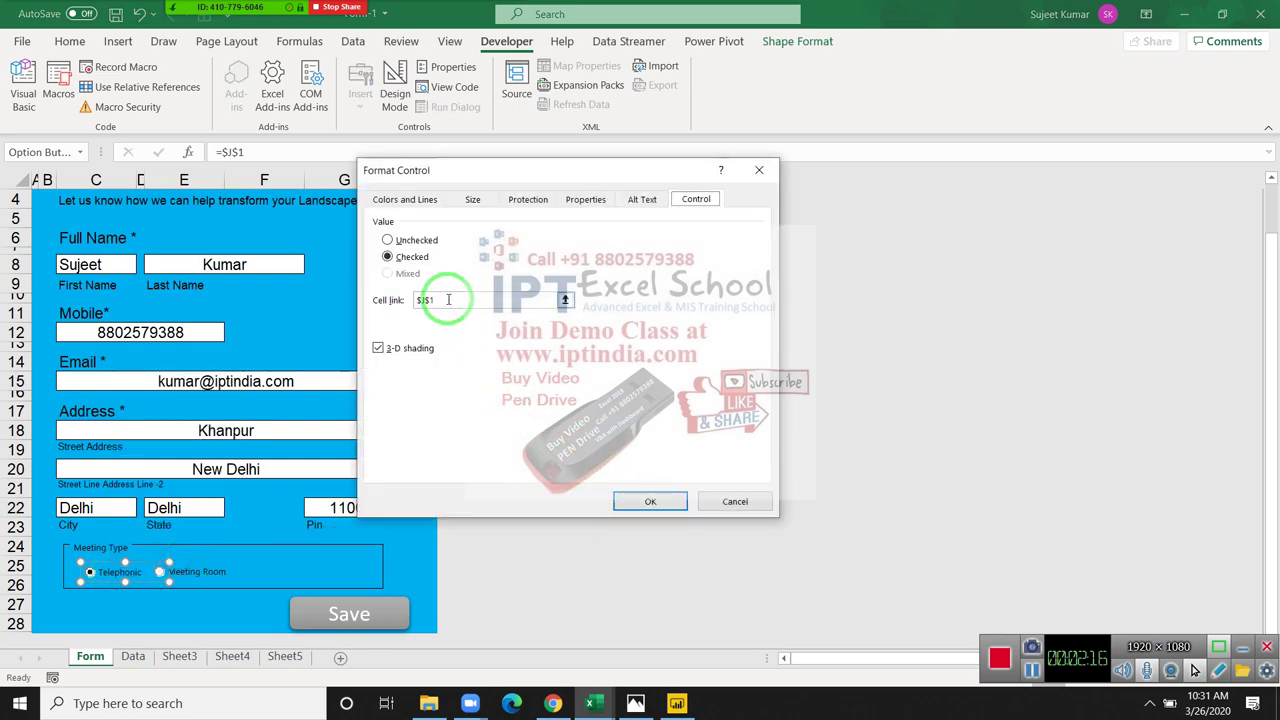
left_click(445, 300)
left_click_drag(469, 174, 713, 165)
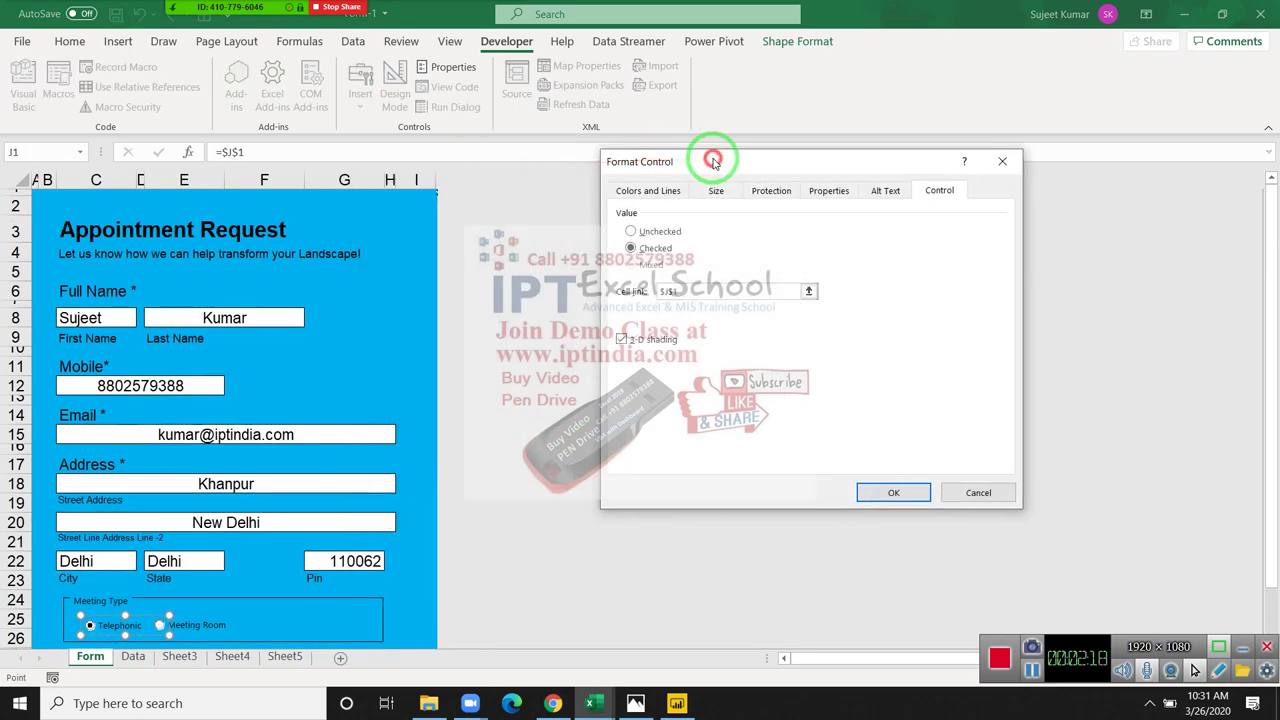
key("Return")
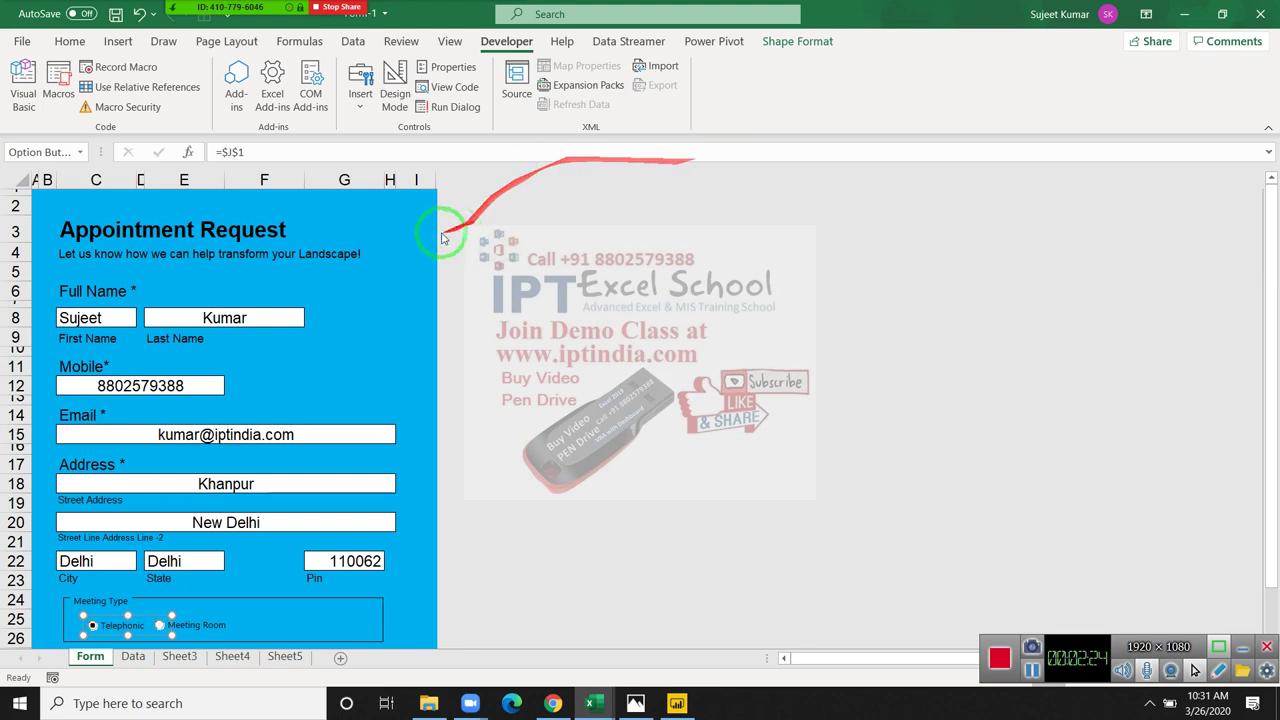
left_click(430, 200)
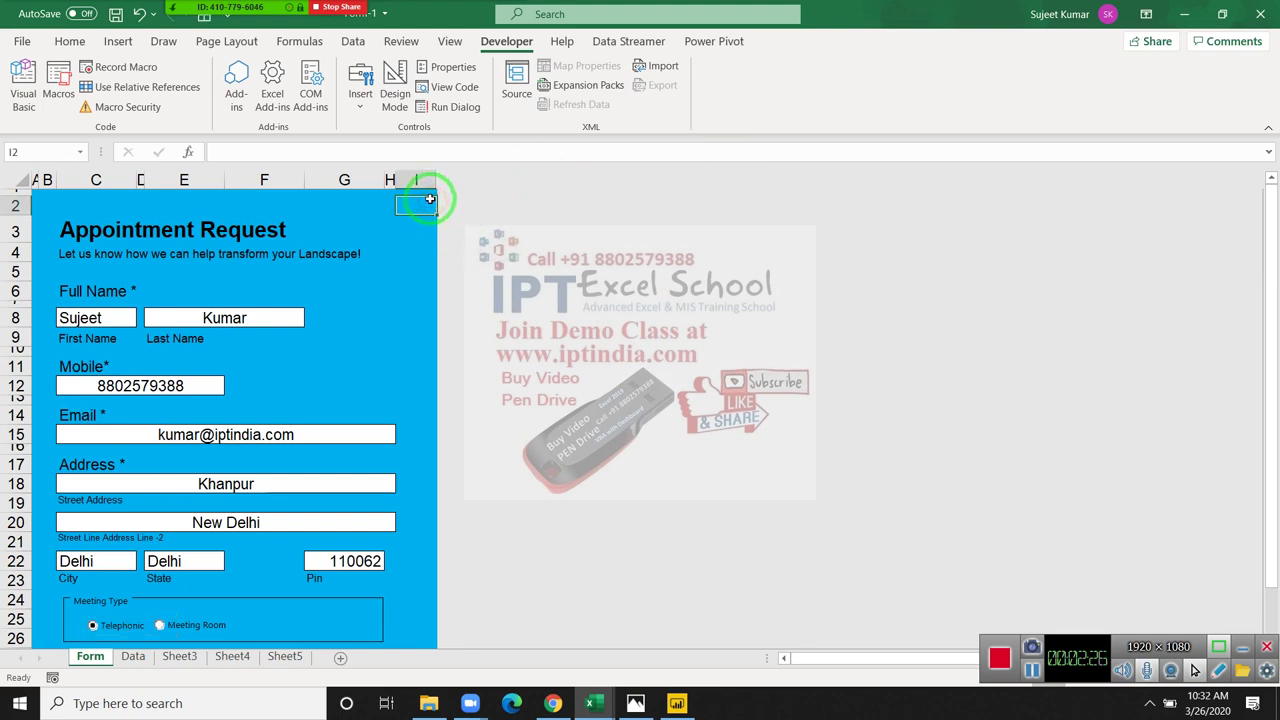
key("Up")
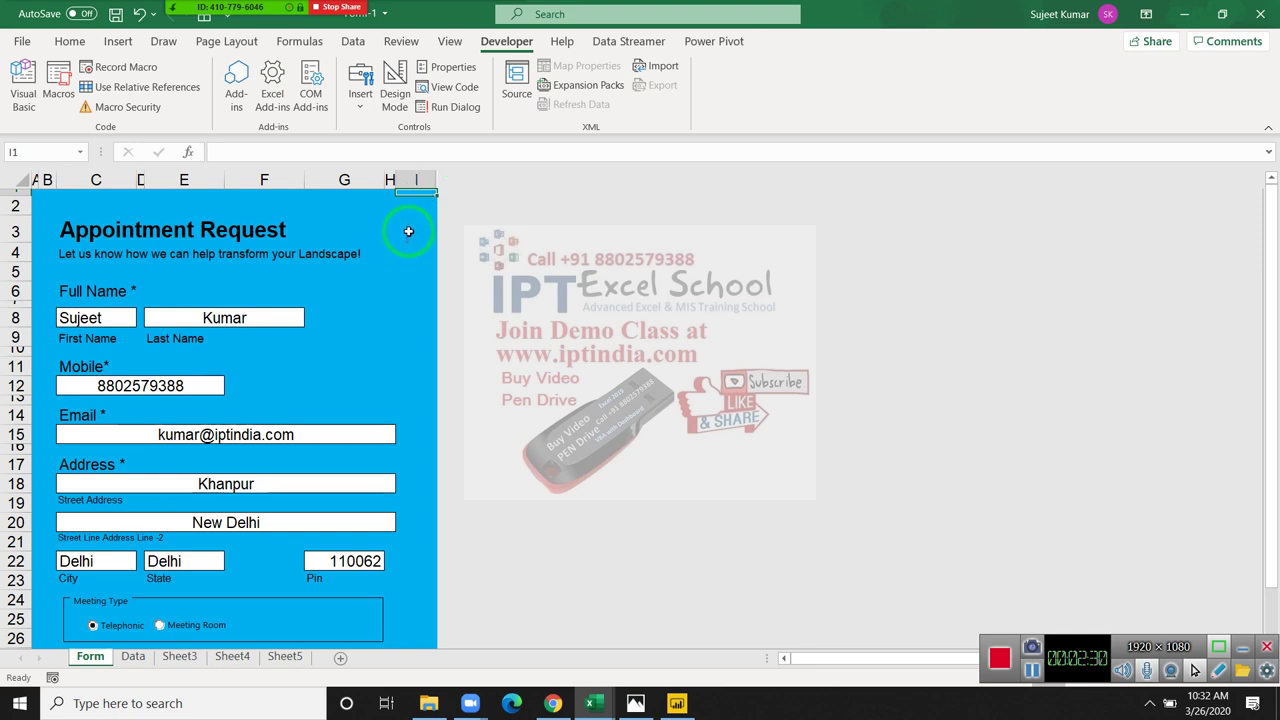
scroll(140, 585, "down", 1)
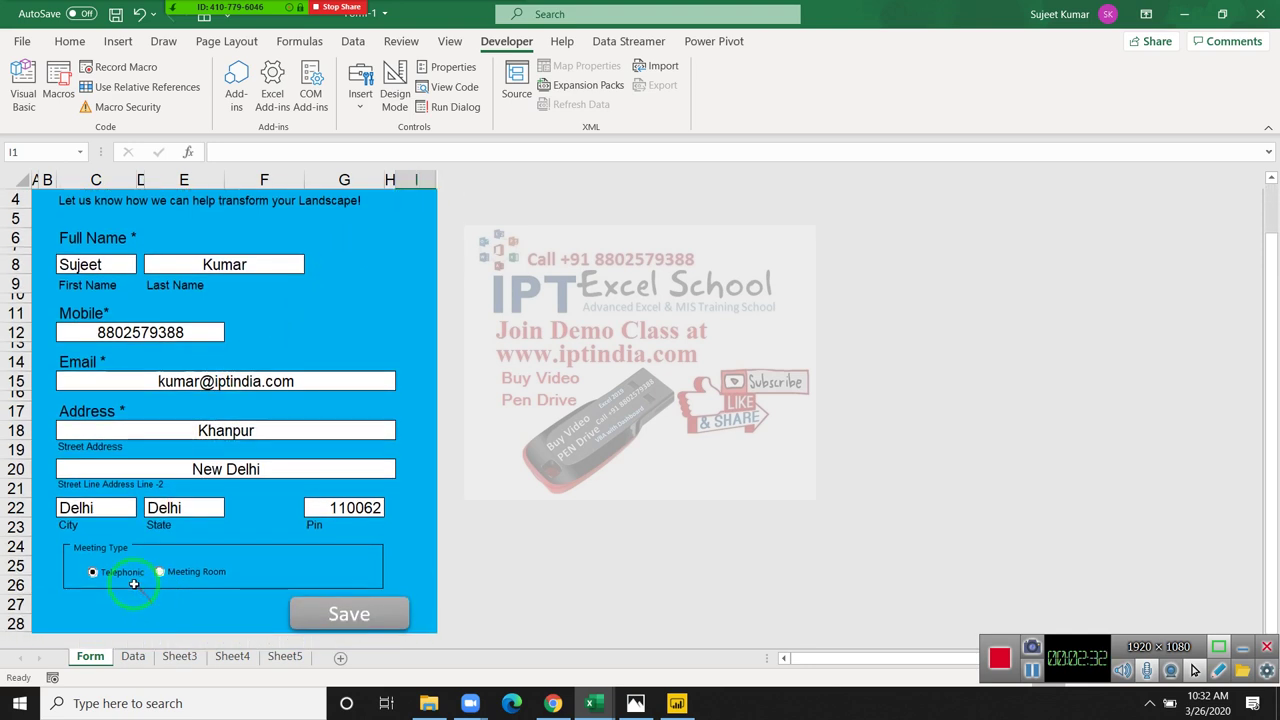
right_click(125, 578)
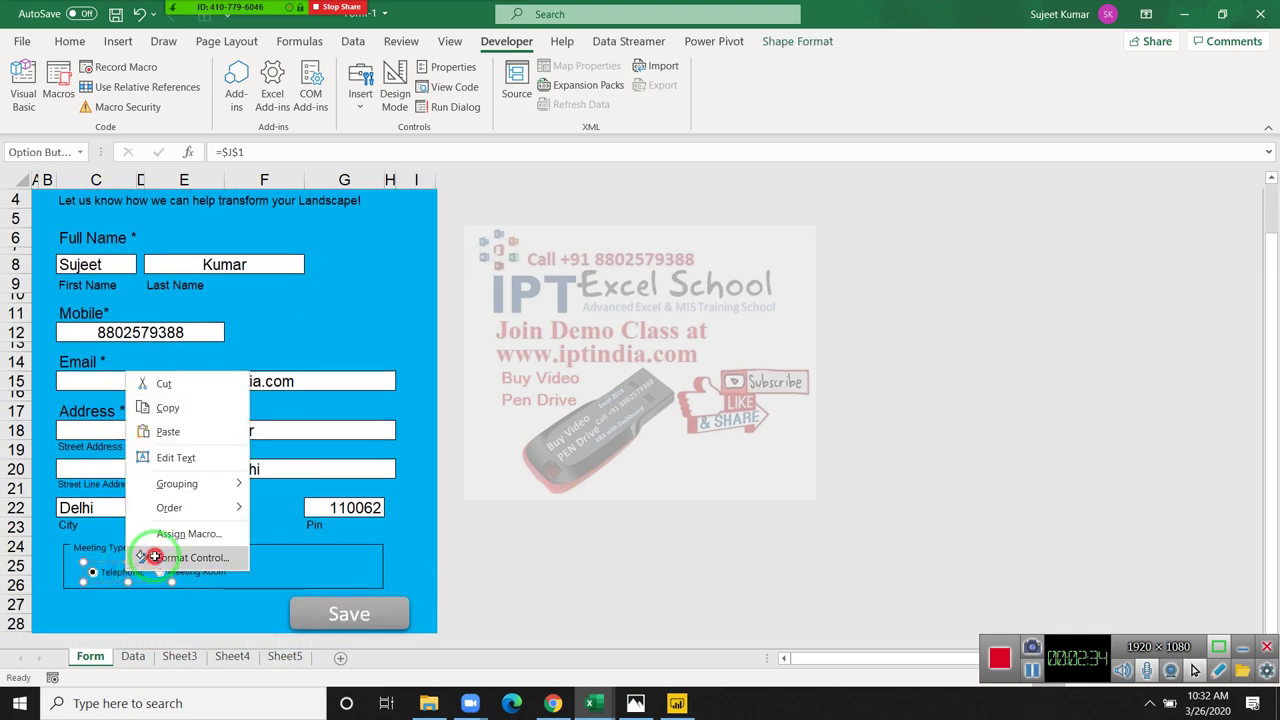
left_click(155, 557)
key("Escape")
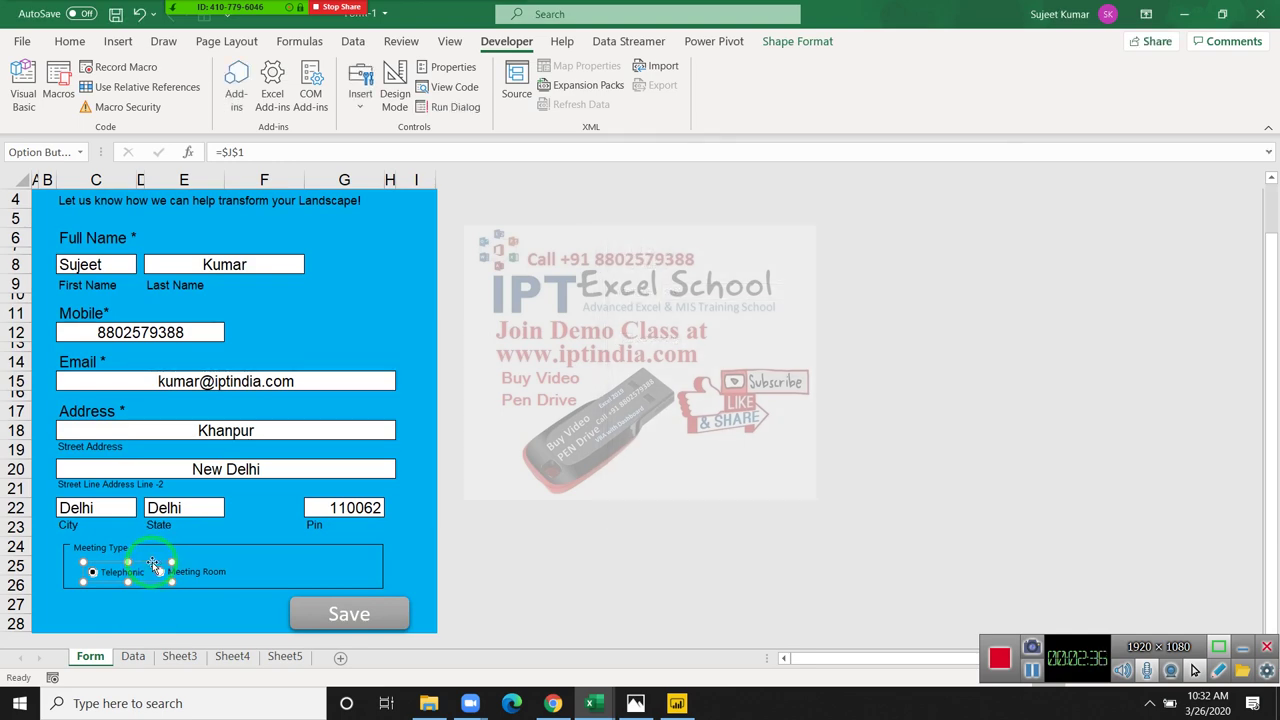
right_click(135, 577)
left_click(178, 557)
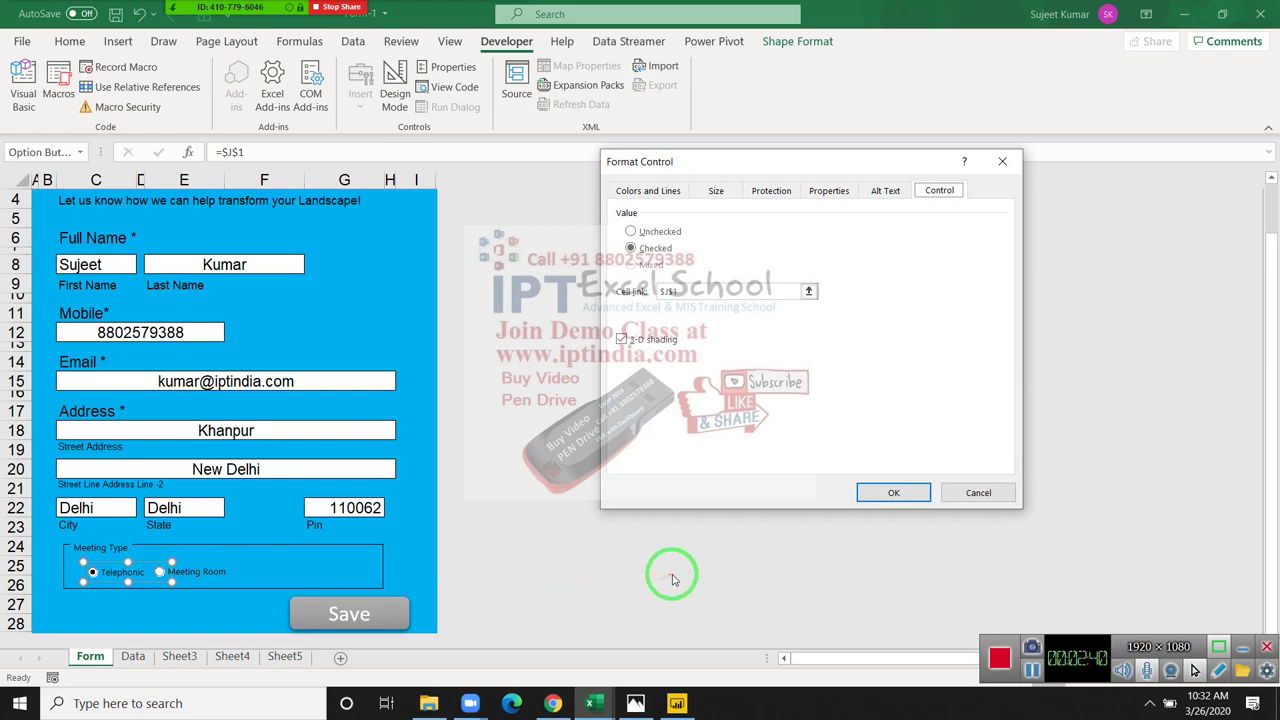
left_click(980, 494)
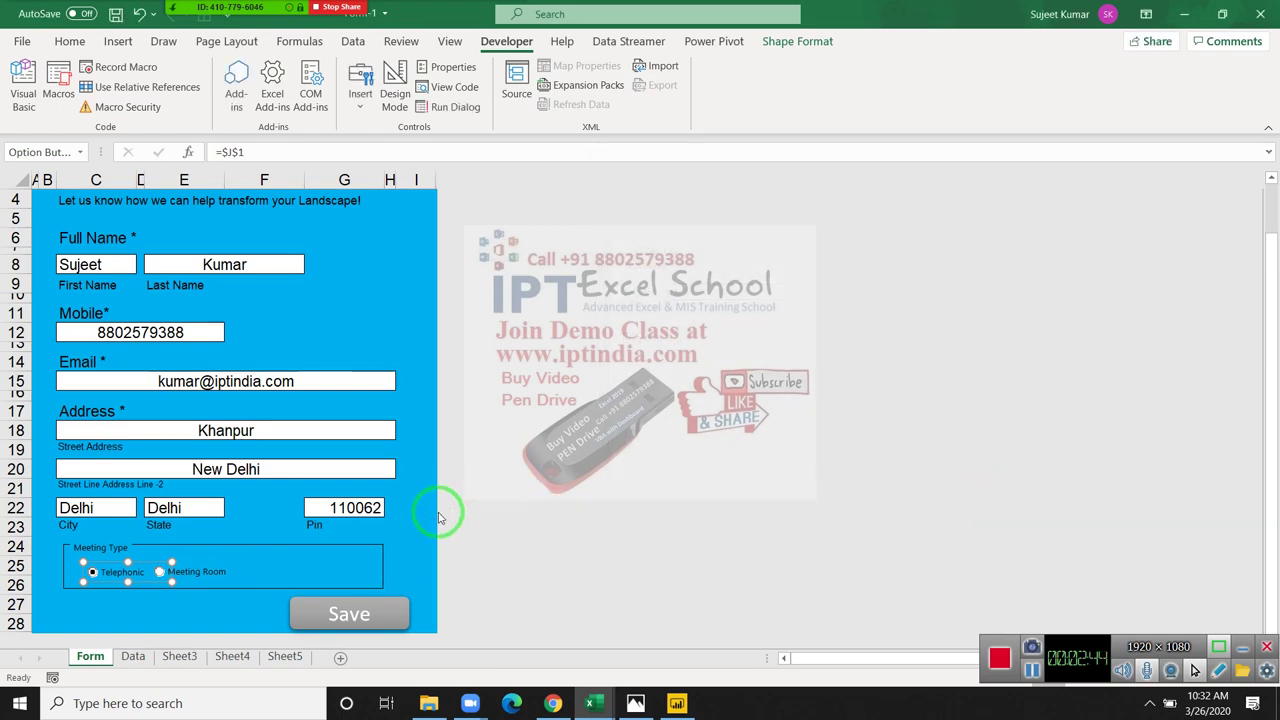
key("alt+Tab")
key("alt+Tab")
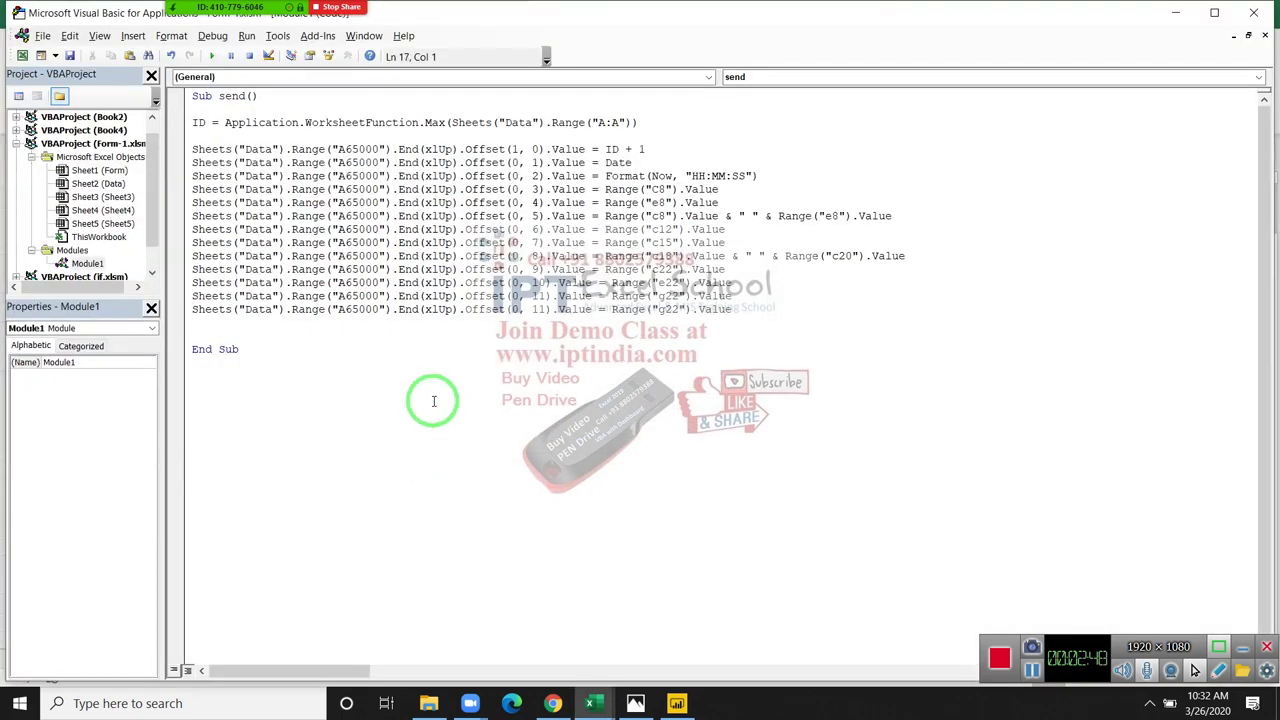
- Add an If Range("j1").Value = 1 condition and delete the g22 reference from its branch
key("Return")
key("Return")
type("if range")
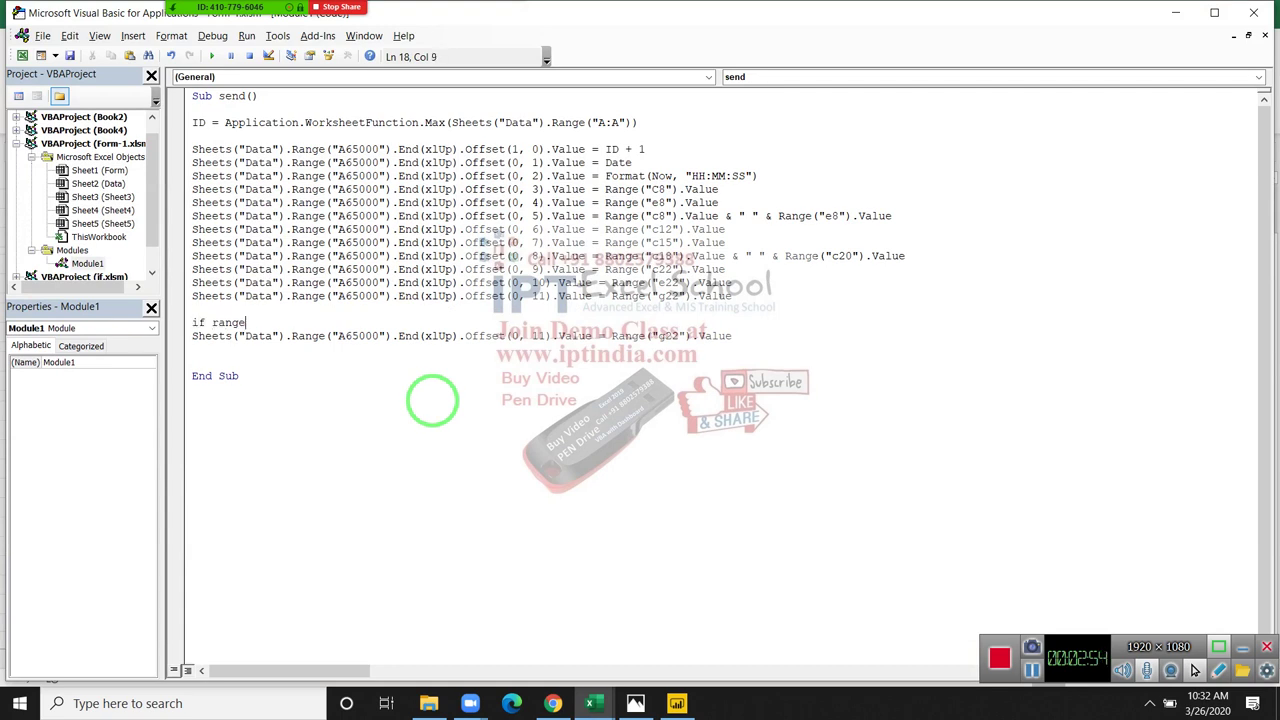
type("(\"j1\"")
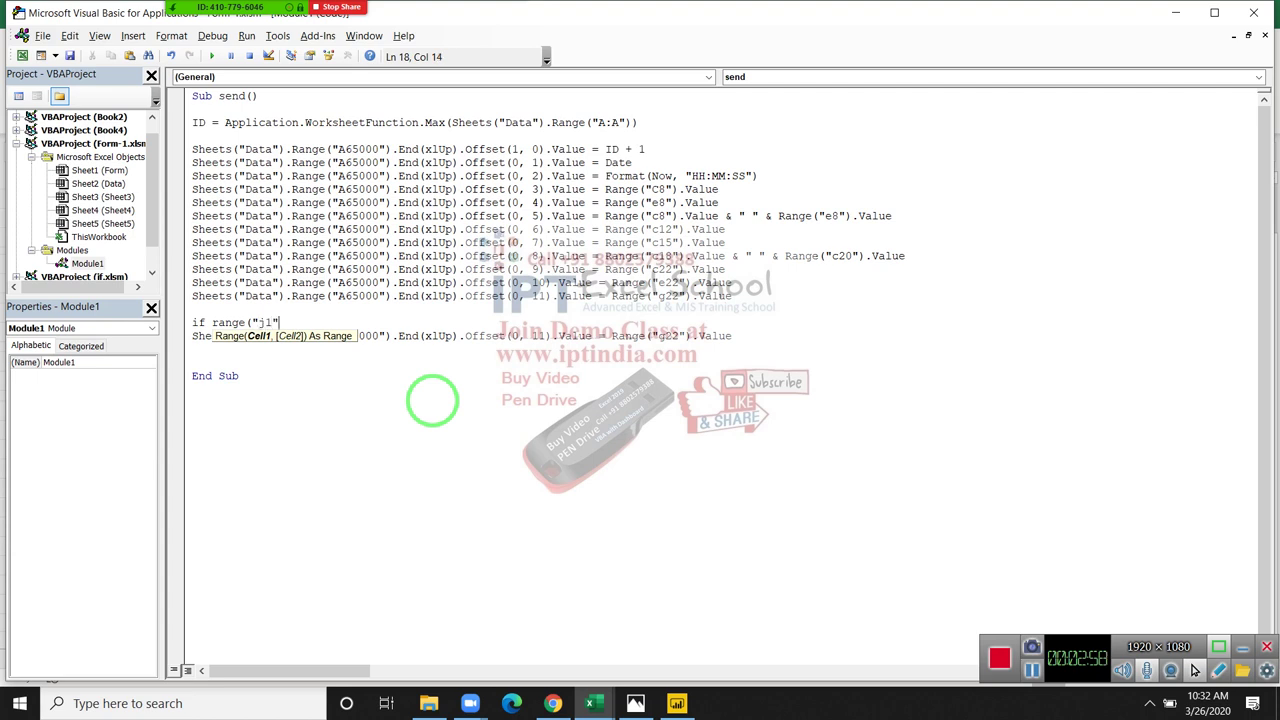
type(").Value=1 then")
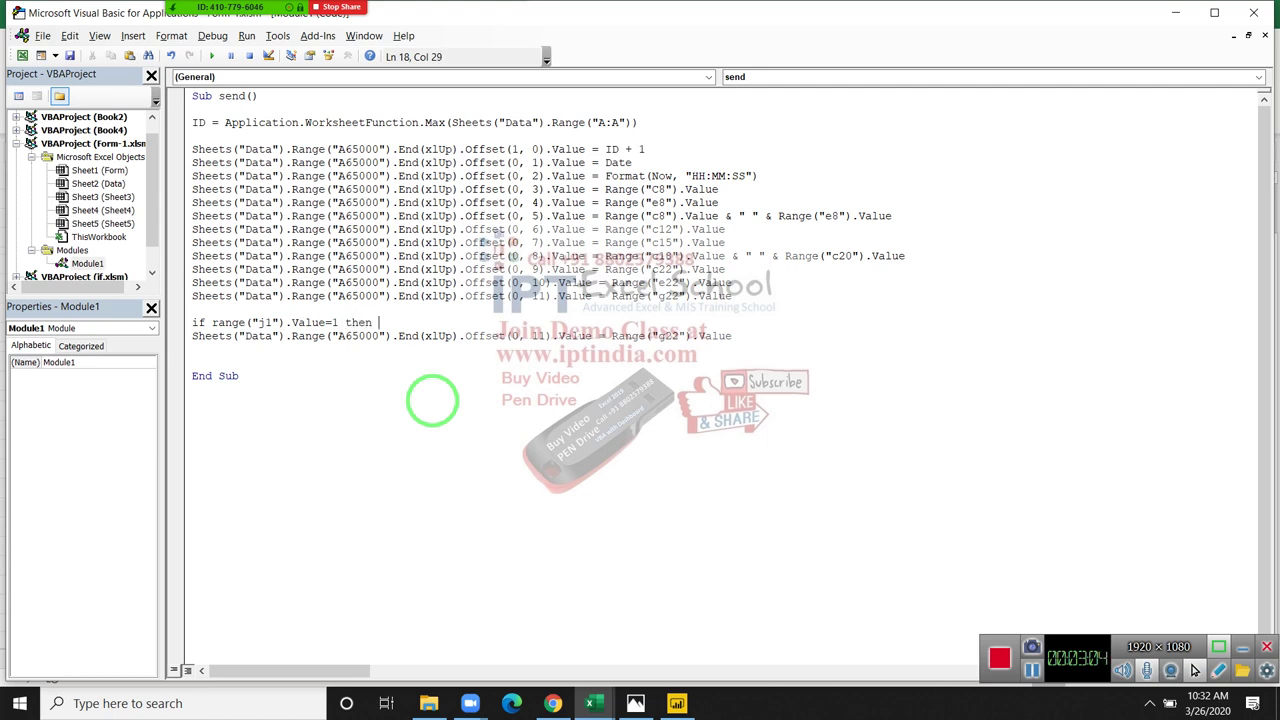
left_click(250, 350)
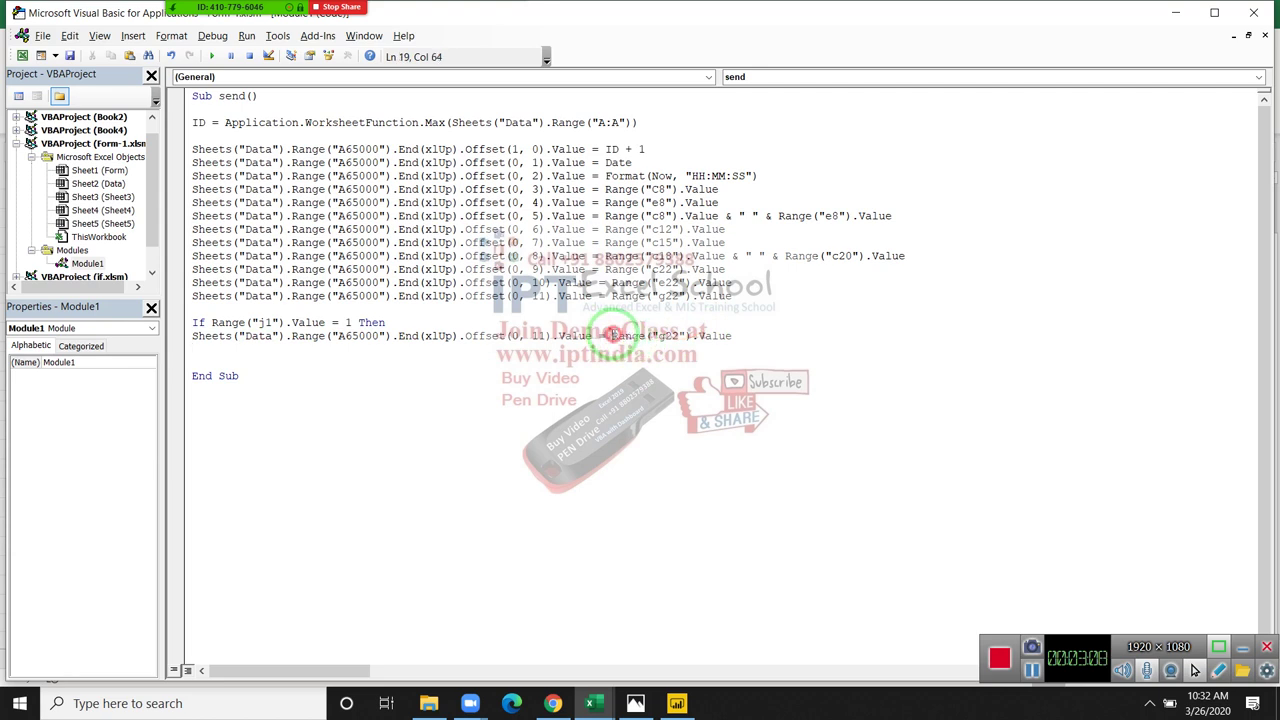
left_click_drag(611, 335, 740, 335)
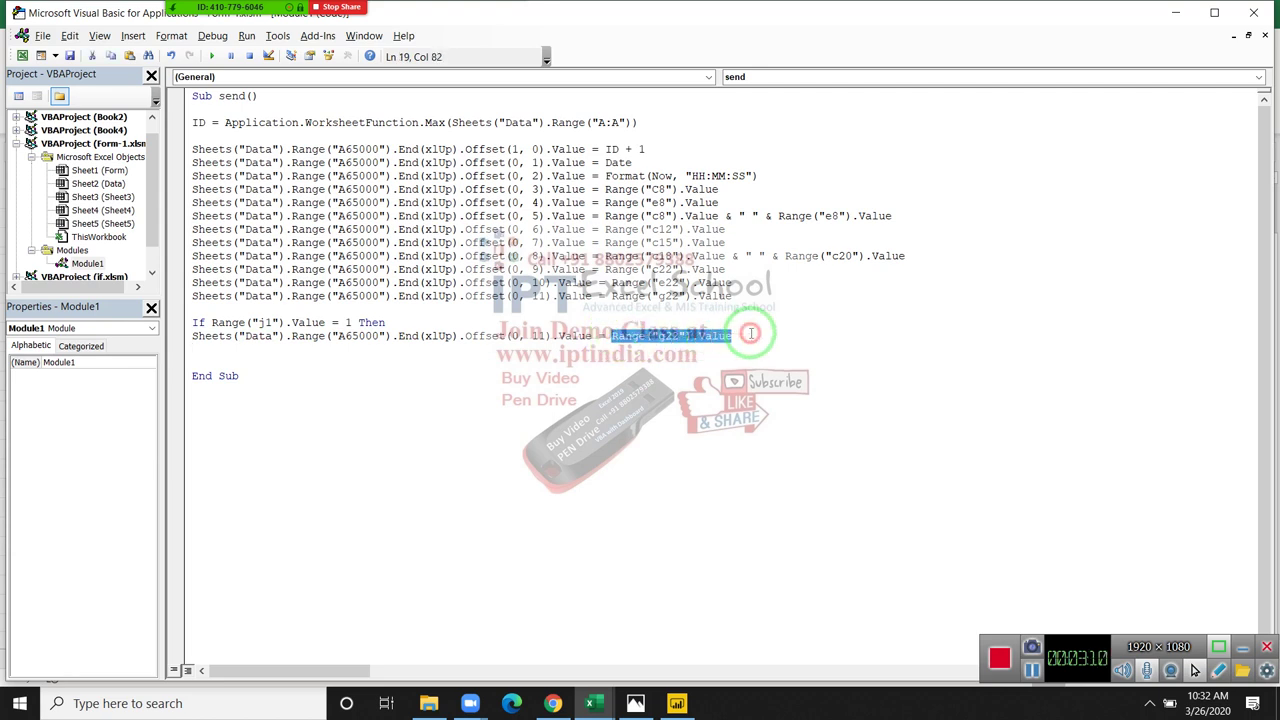
key("Delete")
type("\"Telephonic")
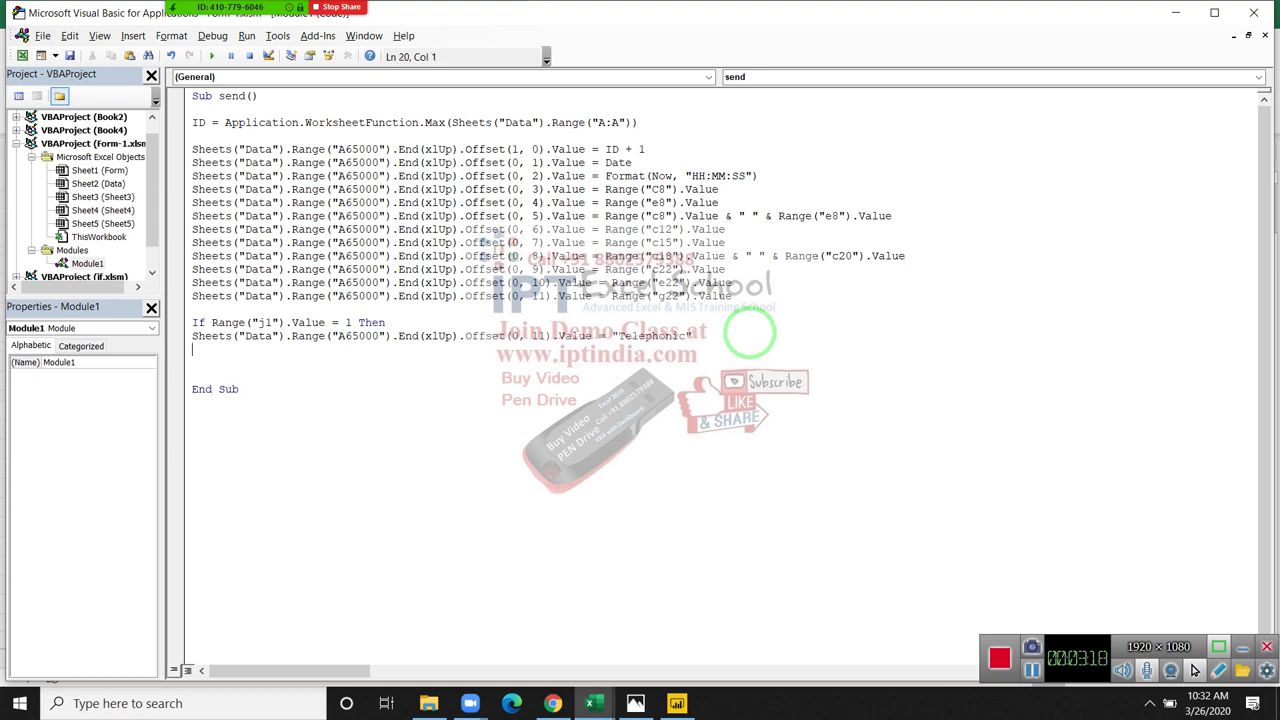
- Add an Else branch with a copy of the Telephonic line changed to "Meeting Room"
key("Return")
key("Up")
key("shift+Up")
key("ctrl+c")
key("Down")
key("Down")
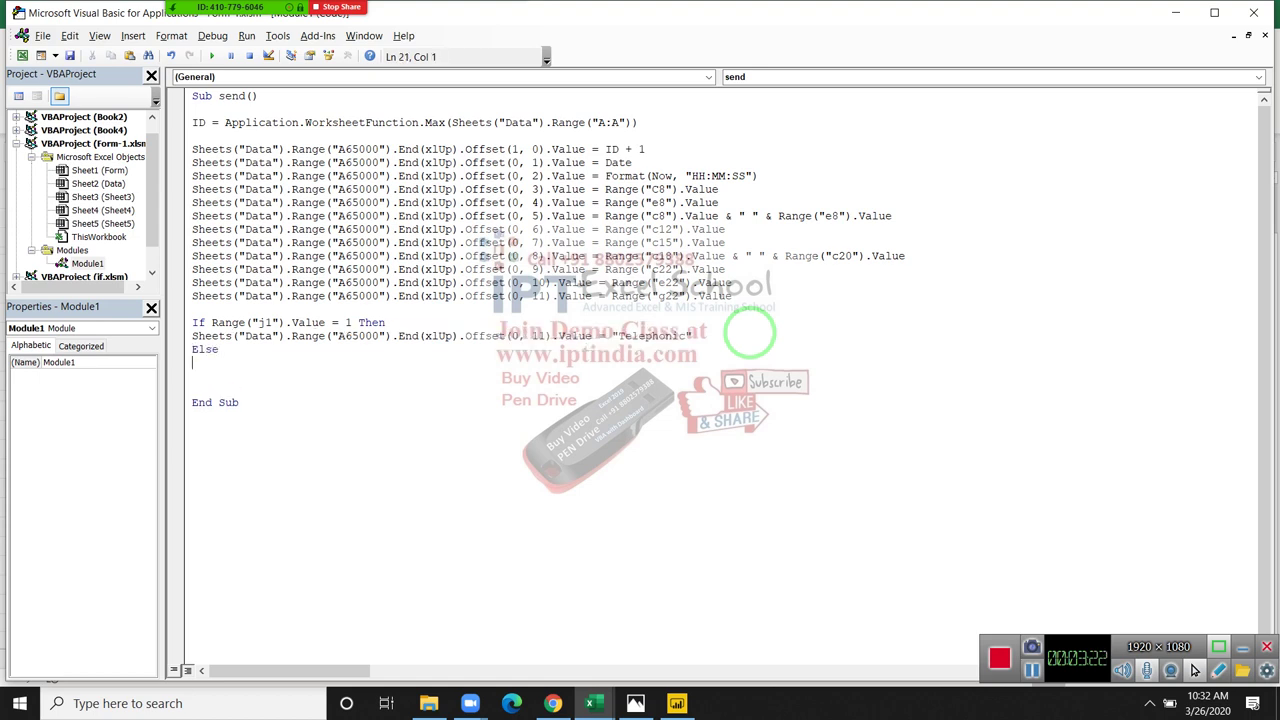
key("ctrl+v")
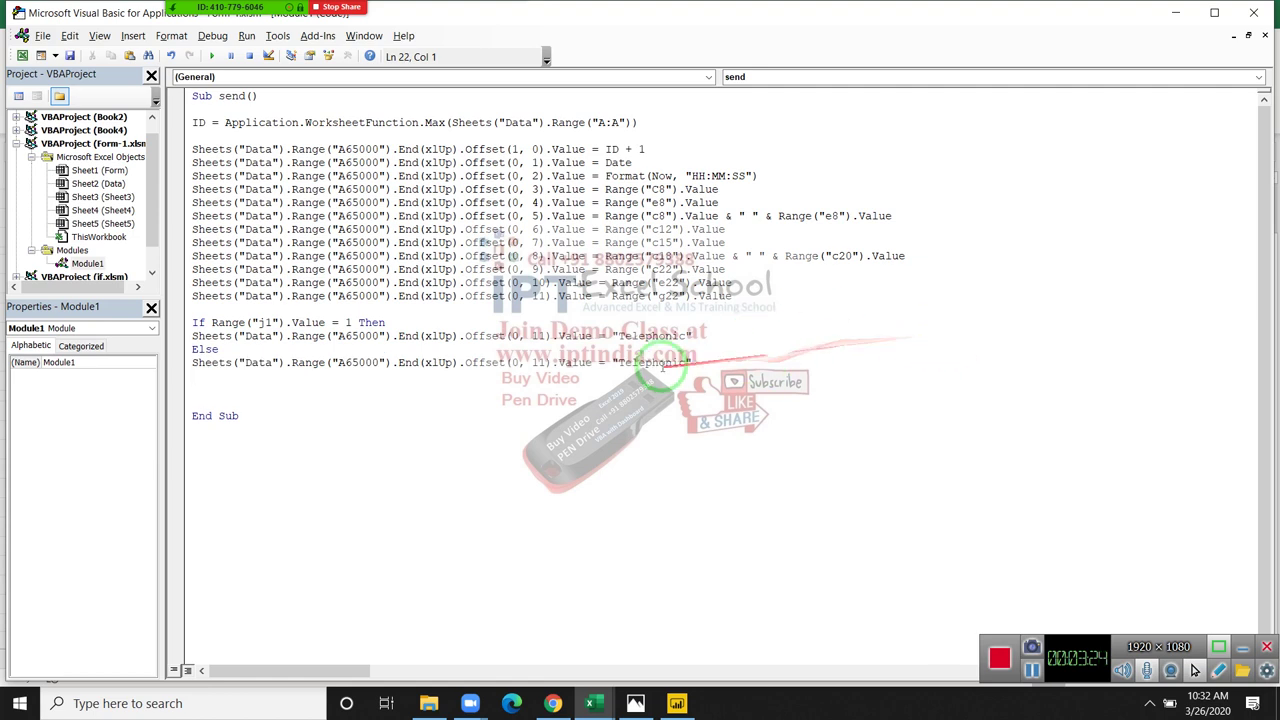
double_click(655, 363)
type("Me")
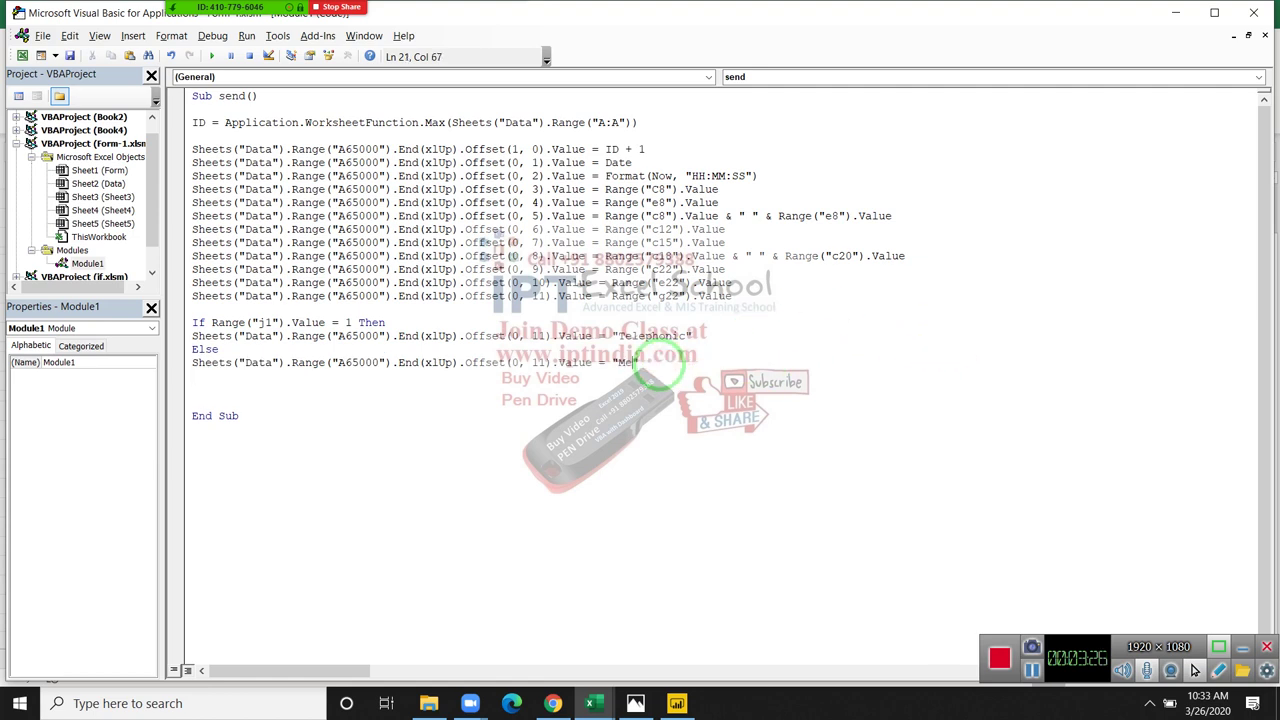
type("eting ")
type("Room")
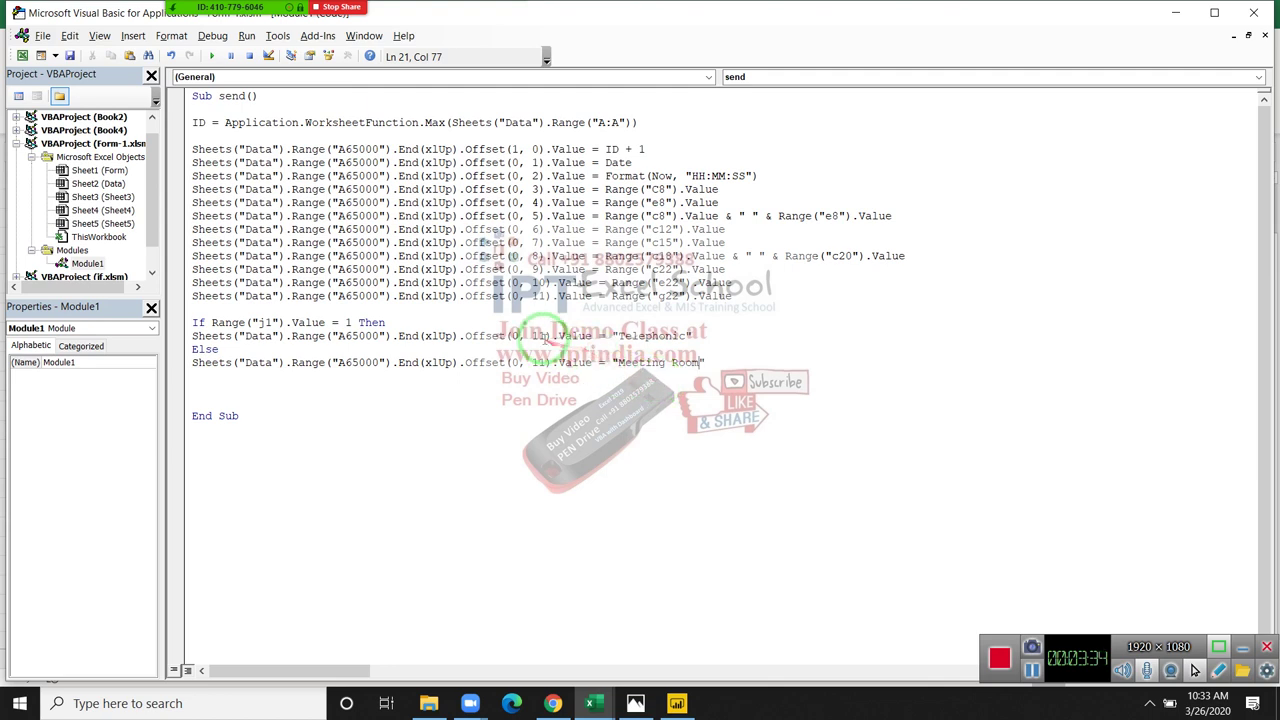
- Change the Offset on both If and Else branch lines to 12
left_click(546, 336)
key("BackSpace")
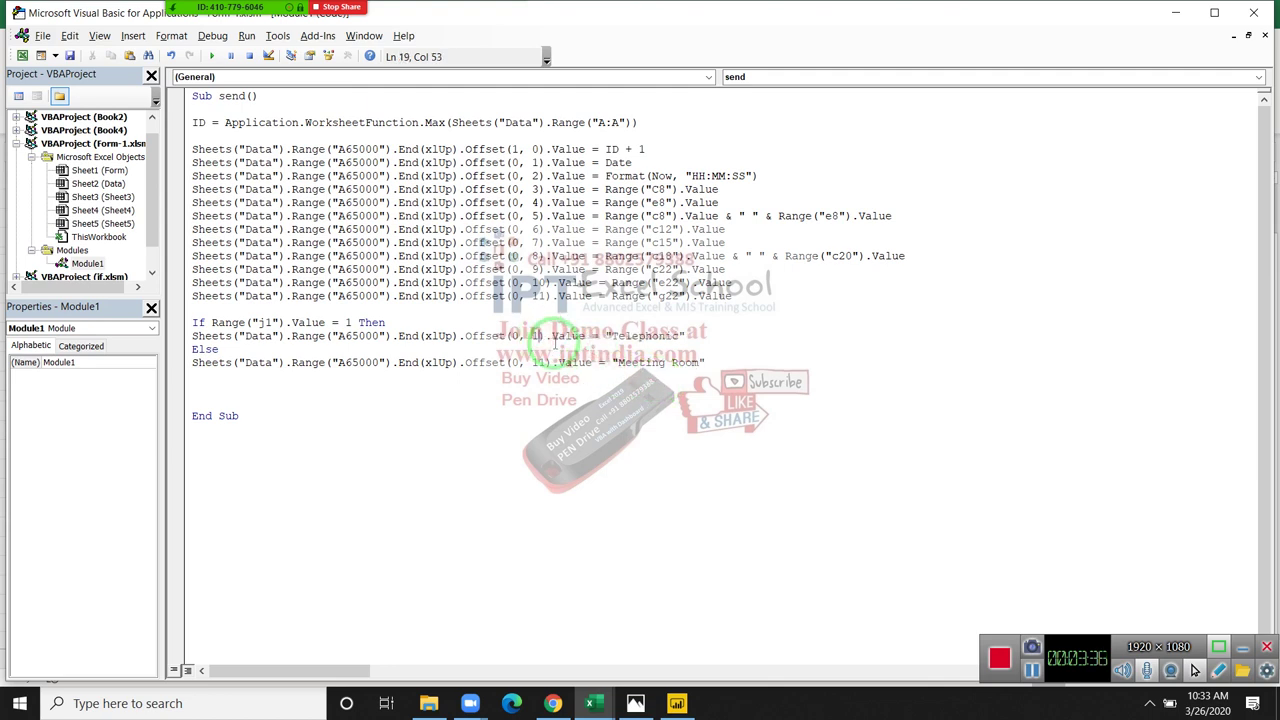
type("2")
left_click(547, 349)
key("BackSpace")
type("2")
- Add a MsgBox "Data Saved" line before End Sub
key("Down")
key("Down")
key("Return")
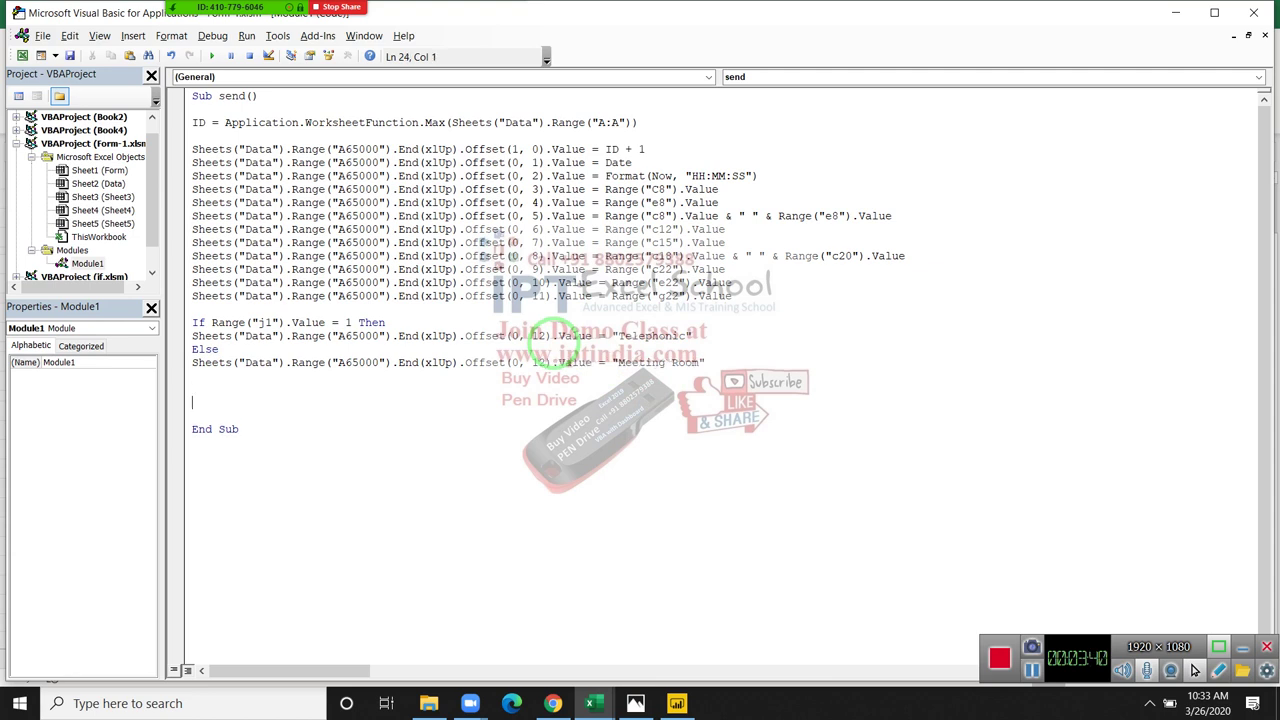
type("msgb")
type("ox ")
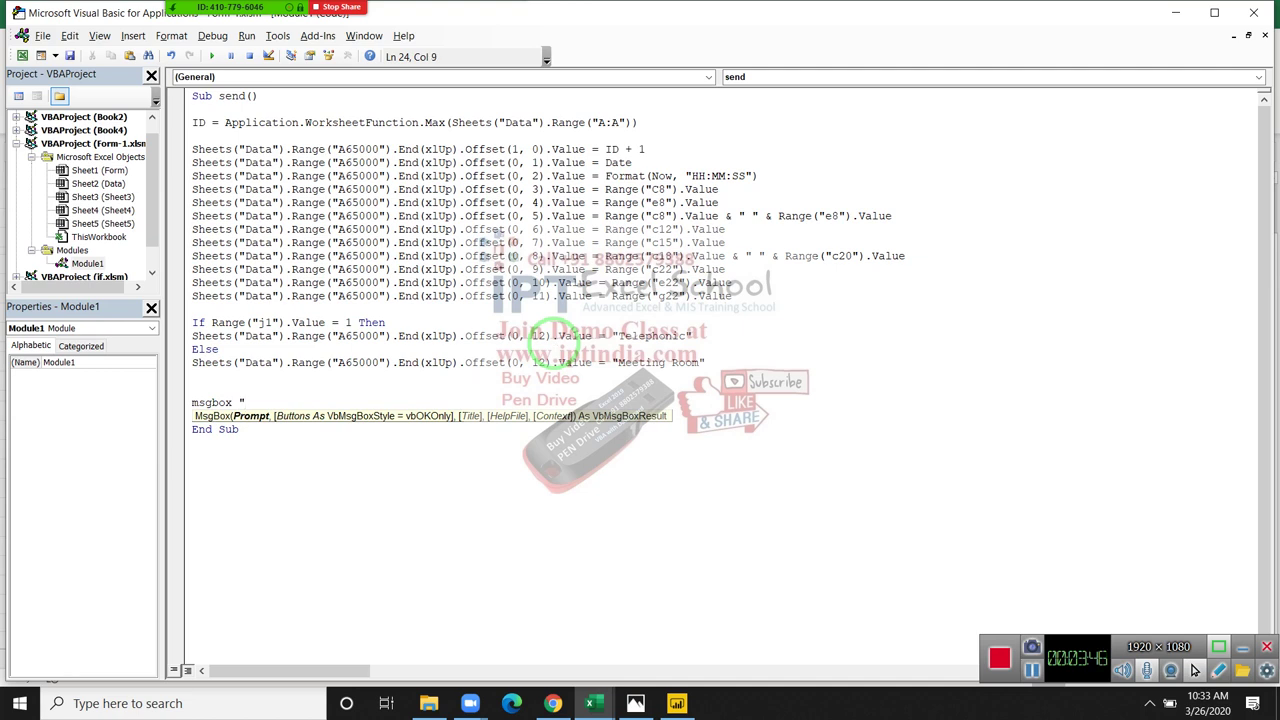
type("da")
key("BackSpace")
key("BackSpace")
type("D")
type("ataSave")
type("d\"")
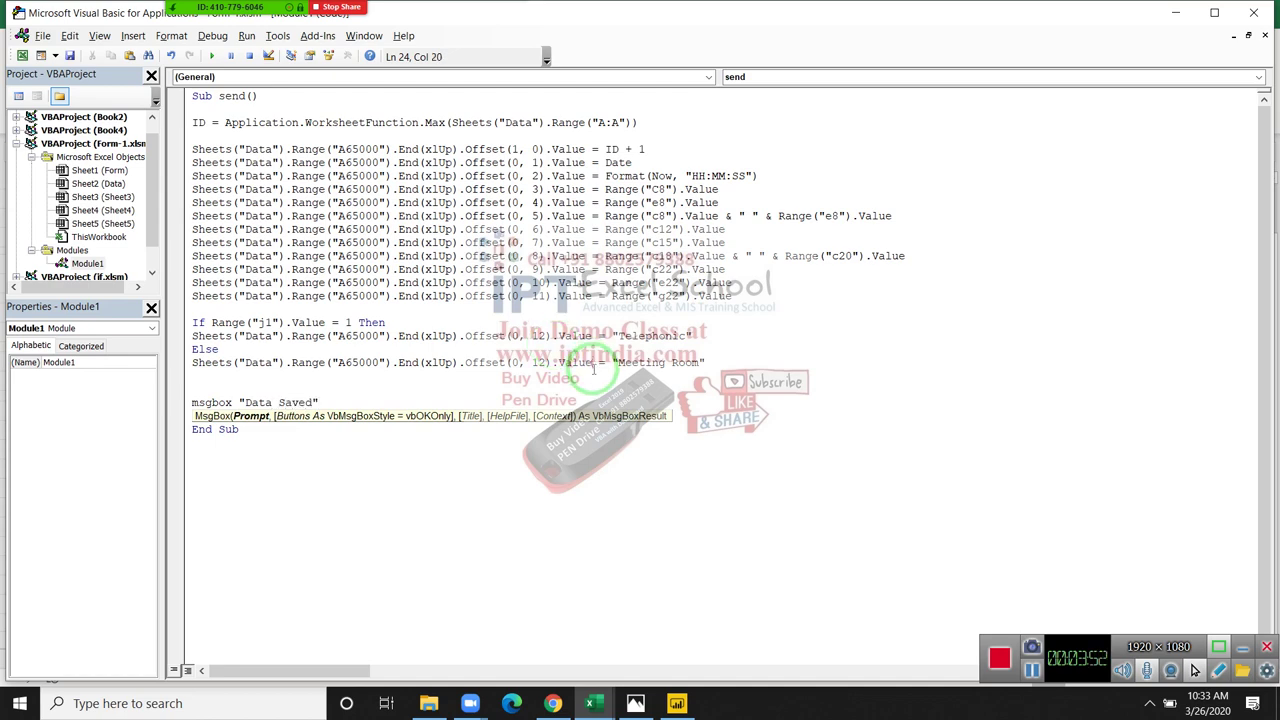
left_click(469, 498)
key("alt+Tab")
key("alt+Tab")
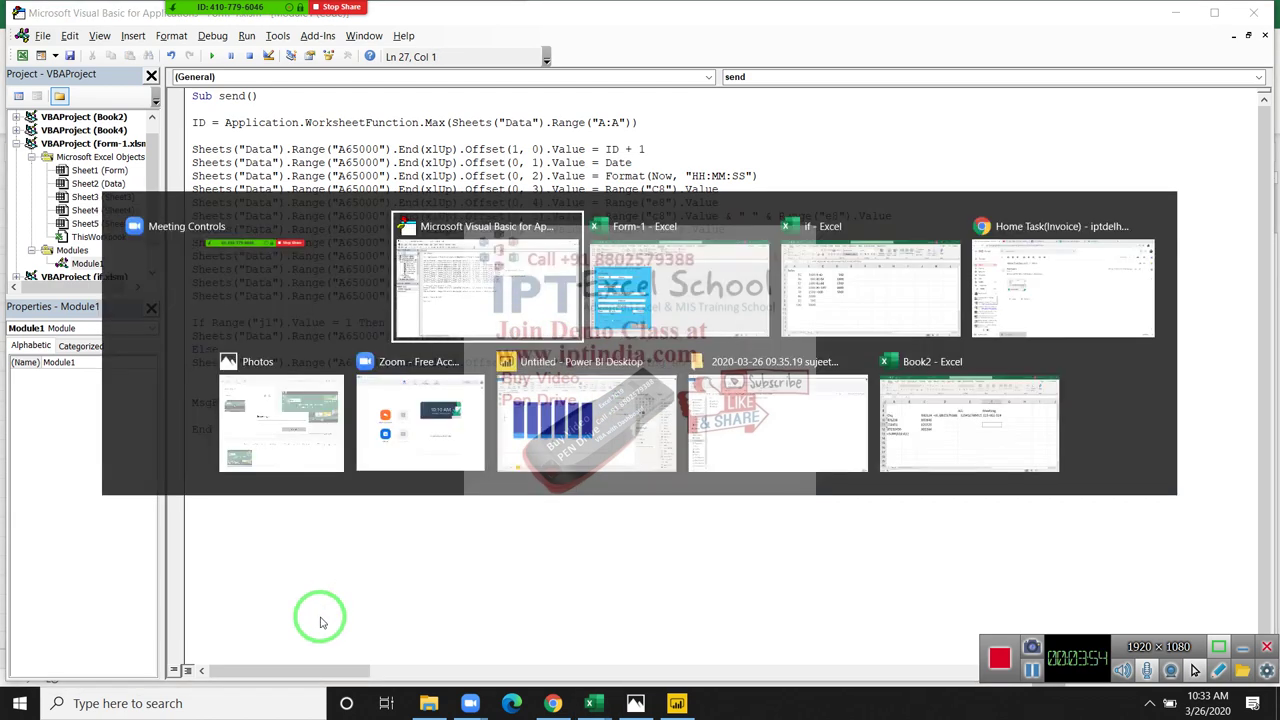
- Run Save from the form and fix the Block If compile error by adding End If
key("Tab")
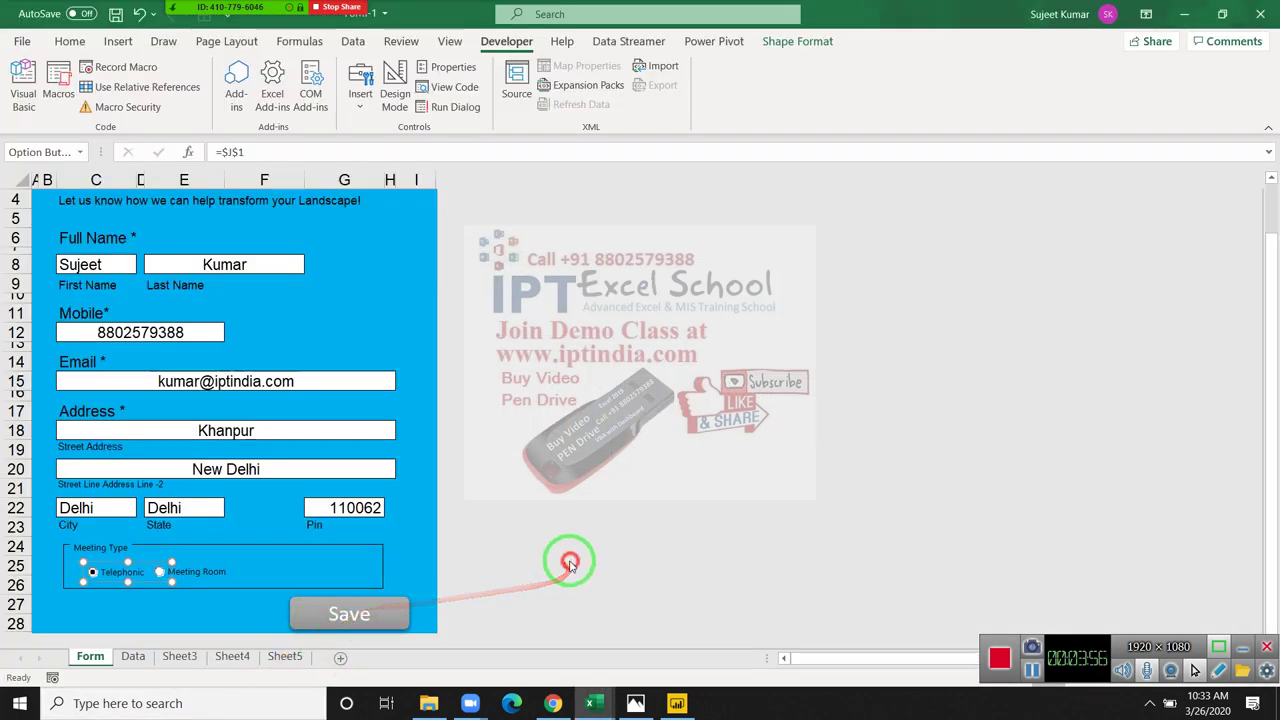
left_click(389, 617)
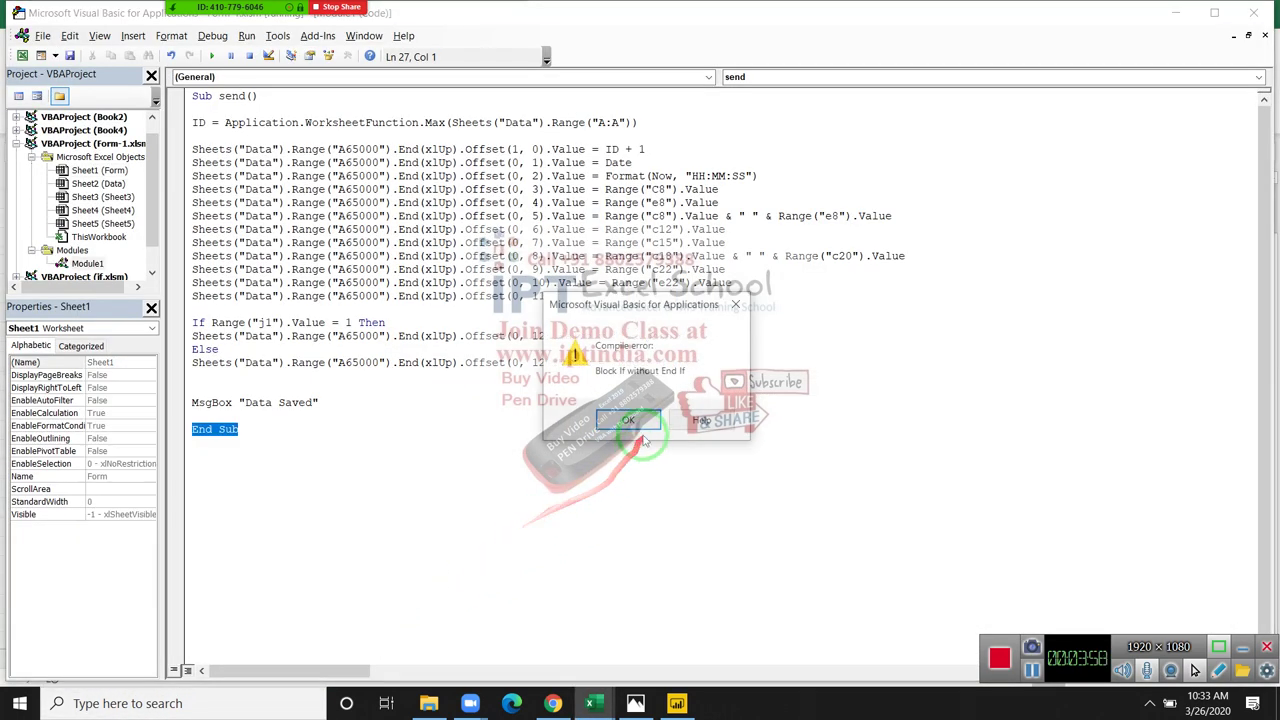
left_click(634, 422)
left_click(250, 376)
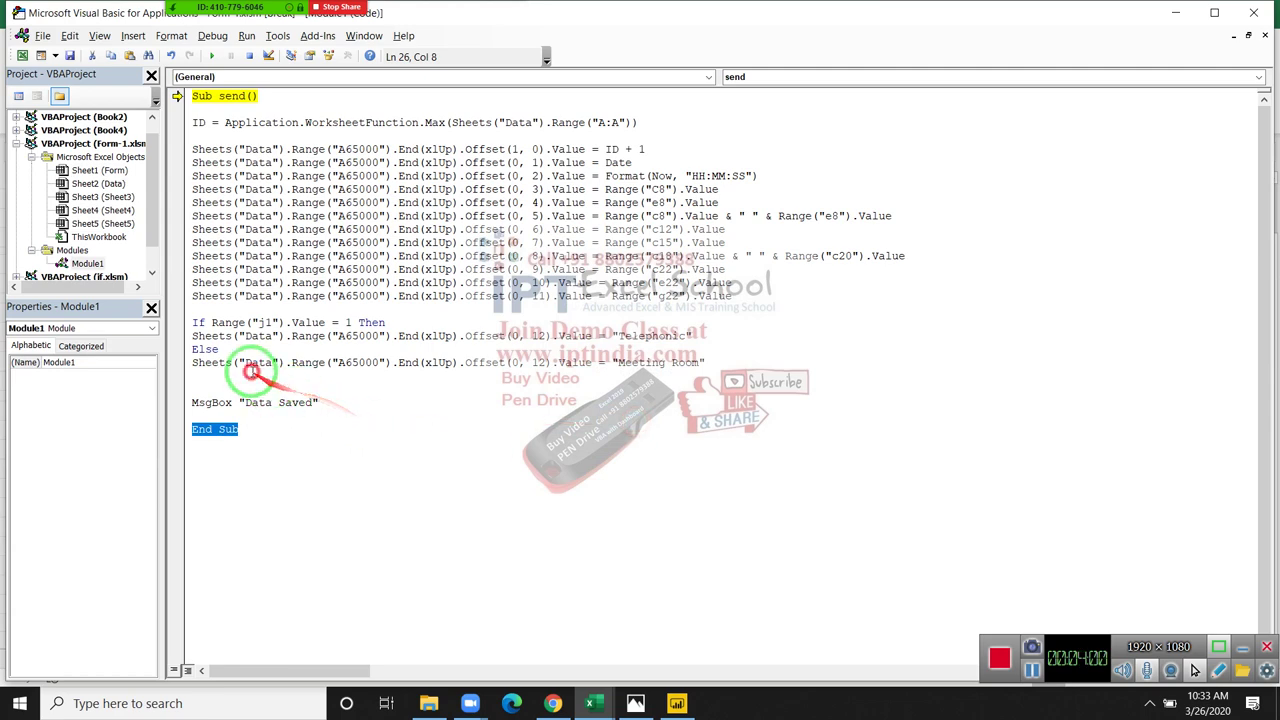
type("end if")
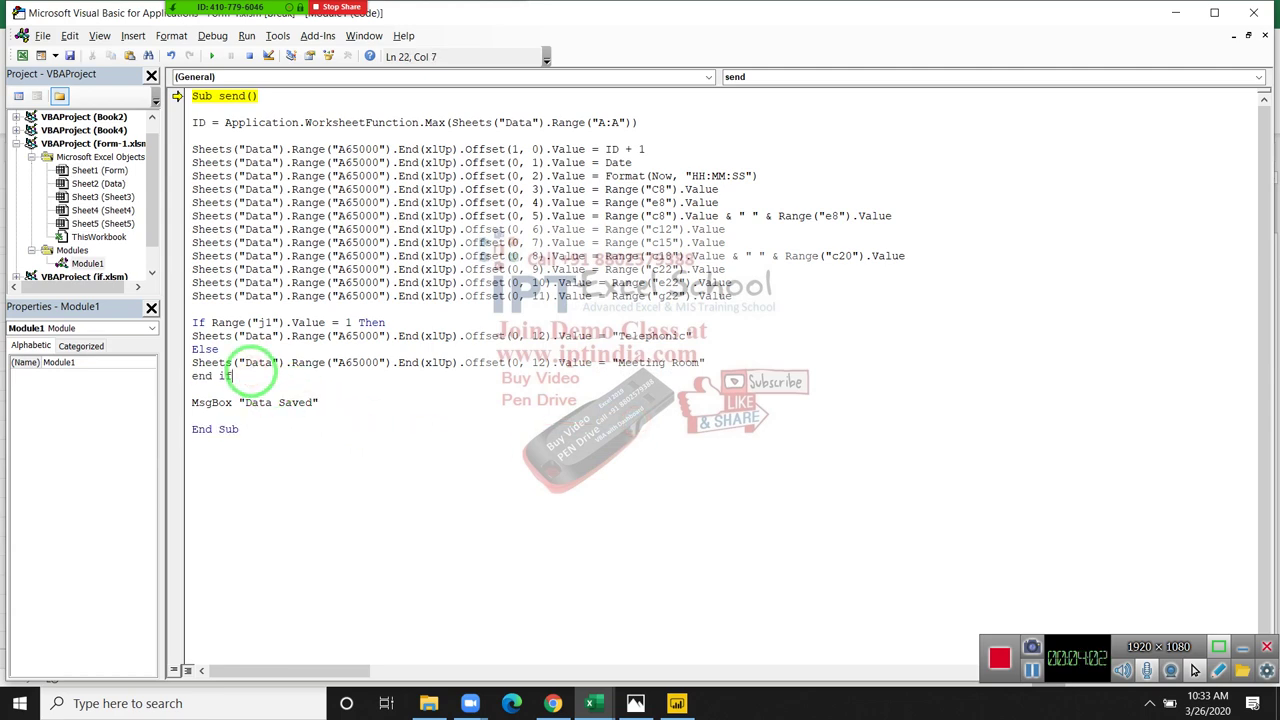
left_click(300, 420)
- Run the send macro, dismiss Data Saved, and verify the new Telephonic row on the Data sheet
key("alt+Tab")
key("alt+Tab")
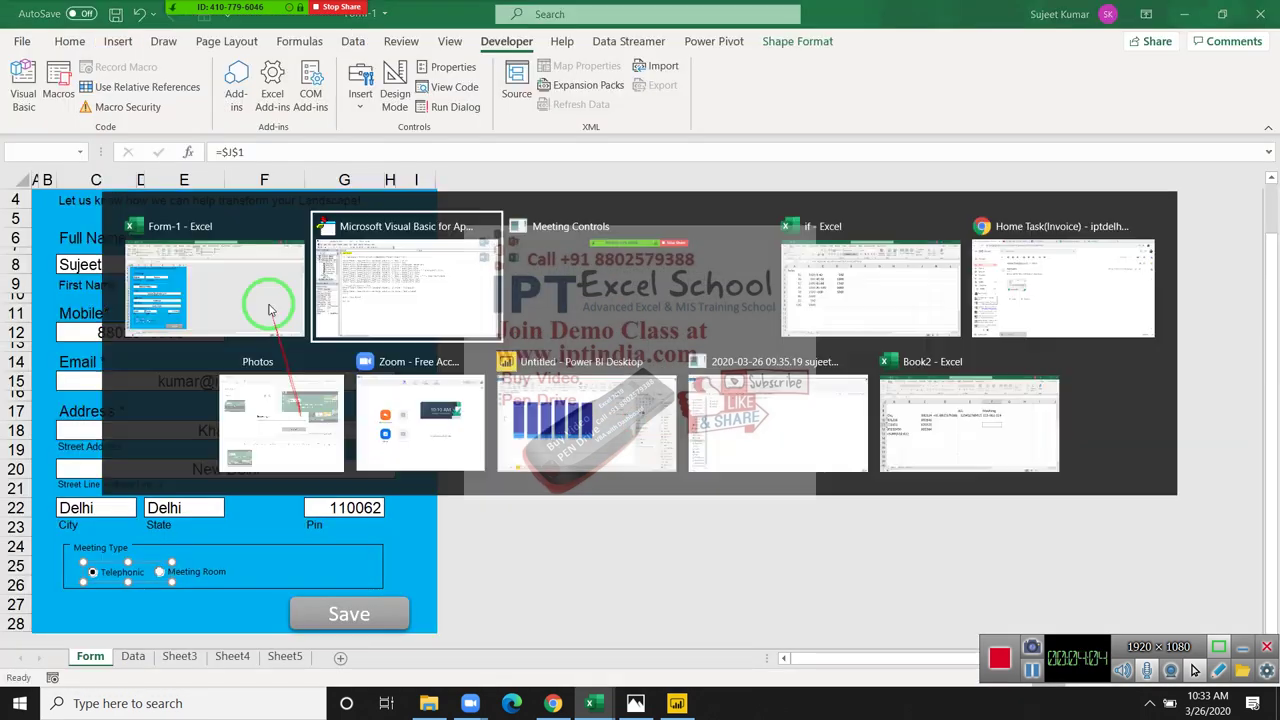
left_click(210, 57)
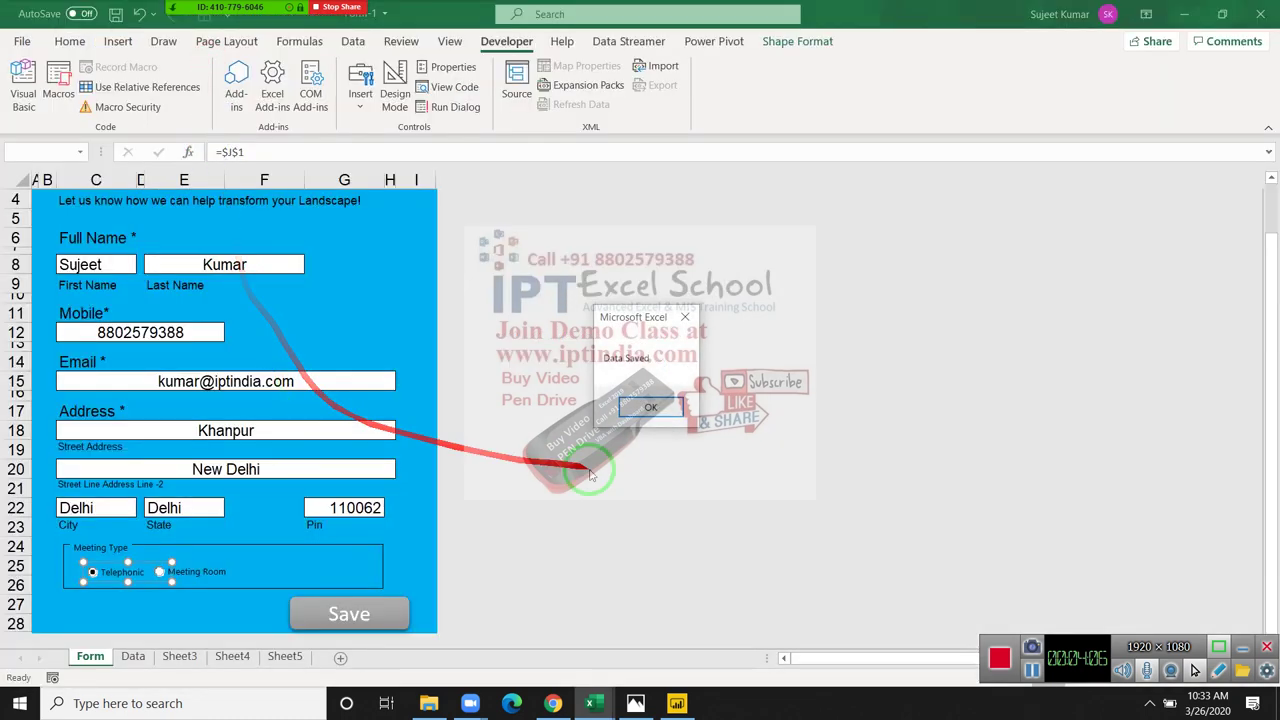
left_click(648, 402)
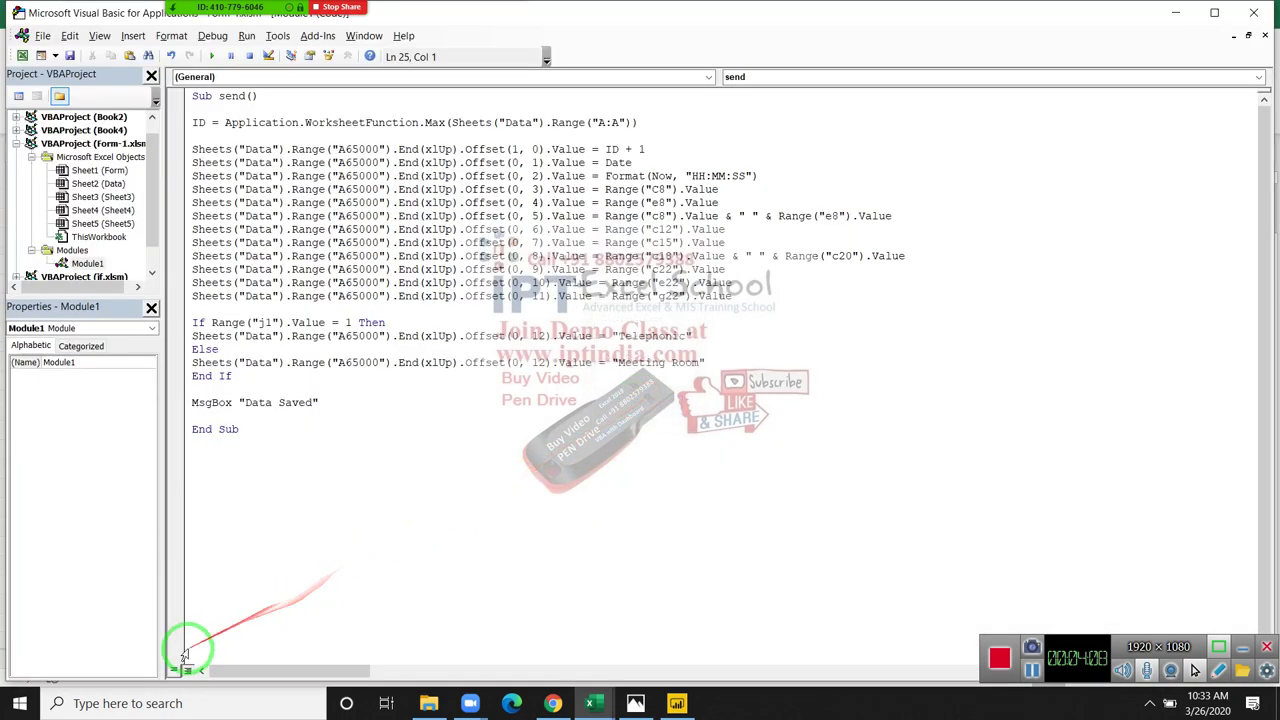
key("alt+Tab")
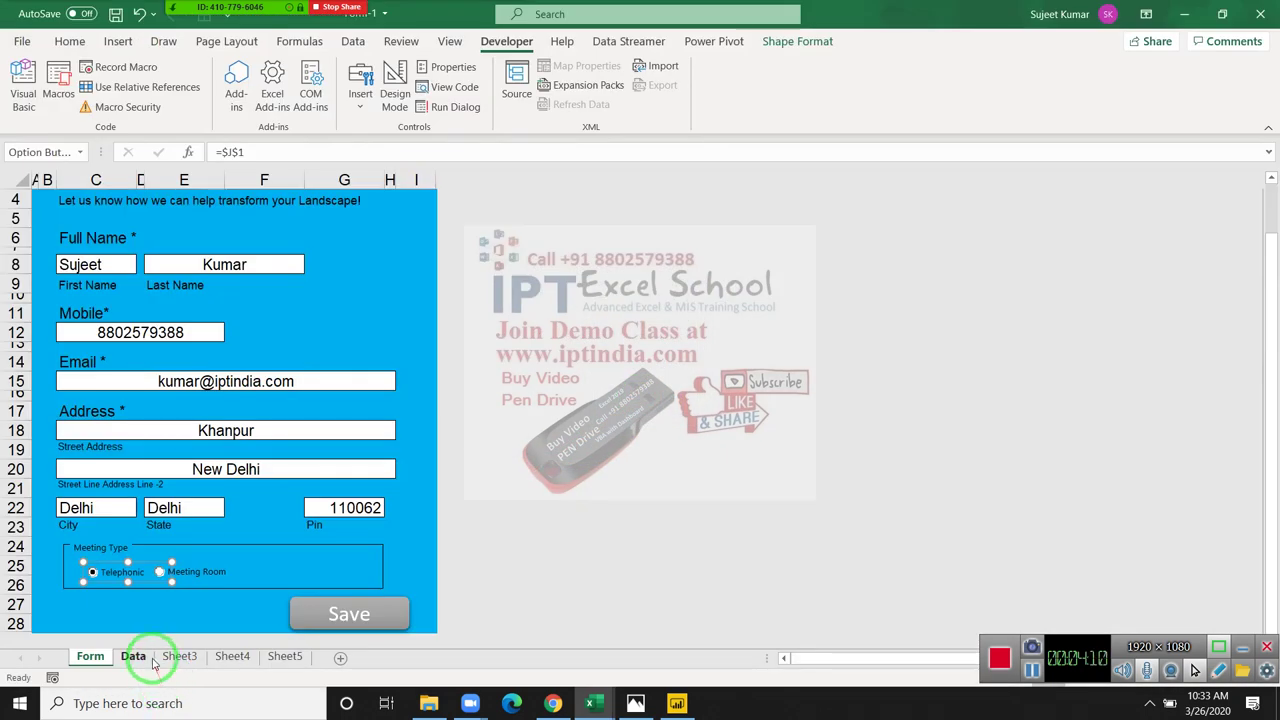
left_click(140, 656)
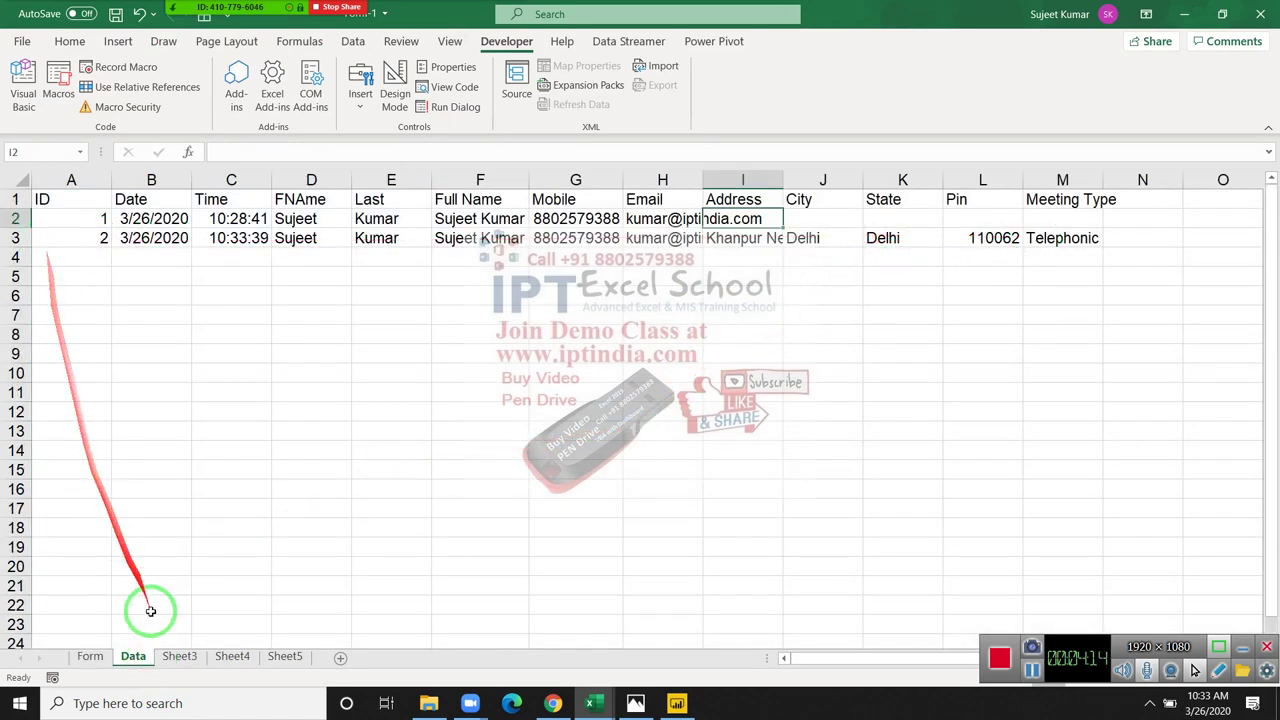
left_click(90, 656)
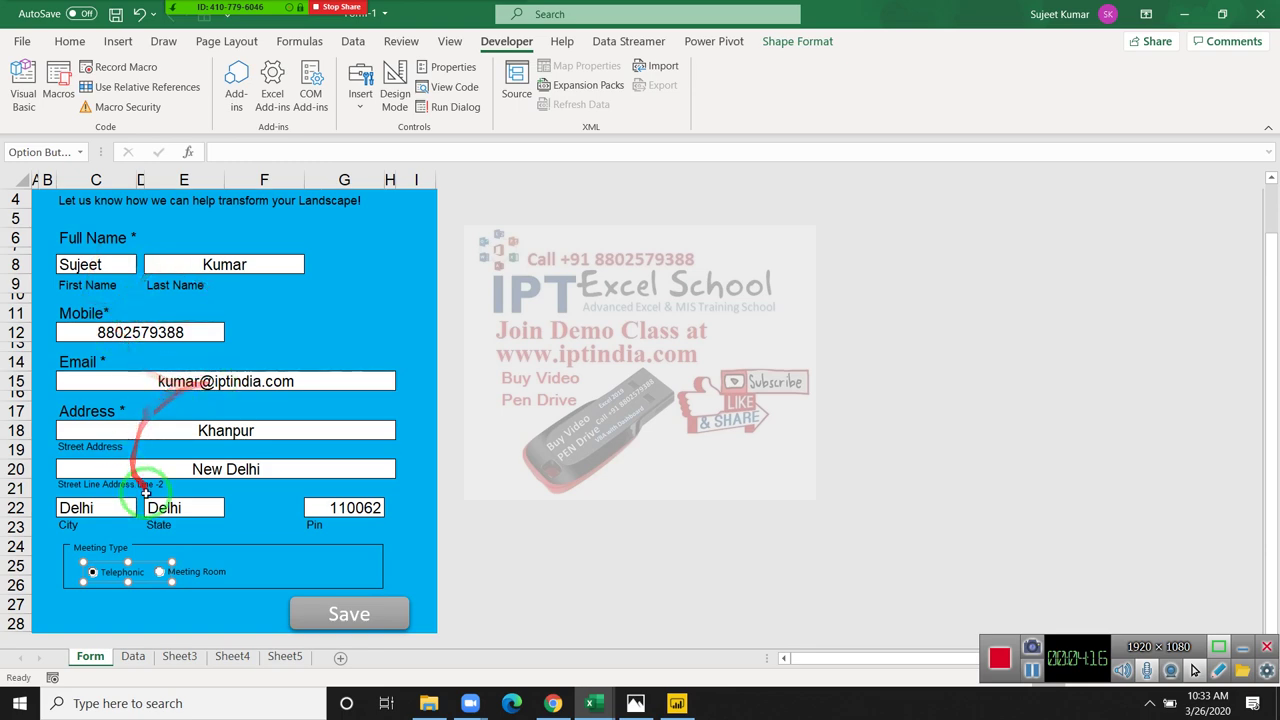
key("alt+Tab")
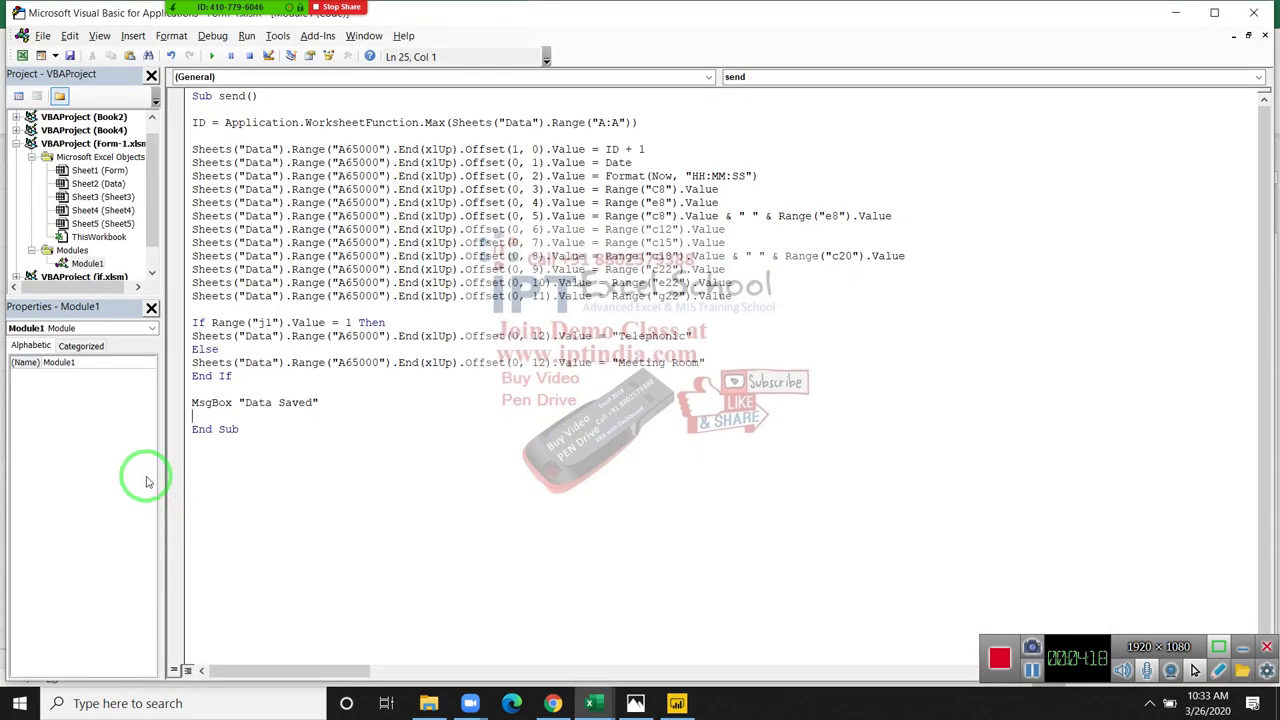
- Below the MsgBox, start a range line listing C8, E8, C12 and C15, fixing a typo
left_click(194, 429)
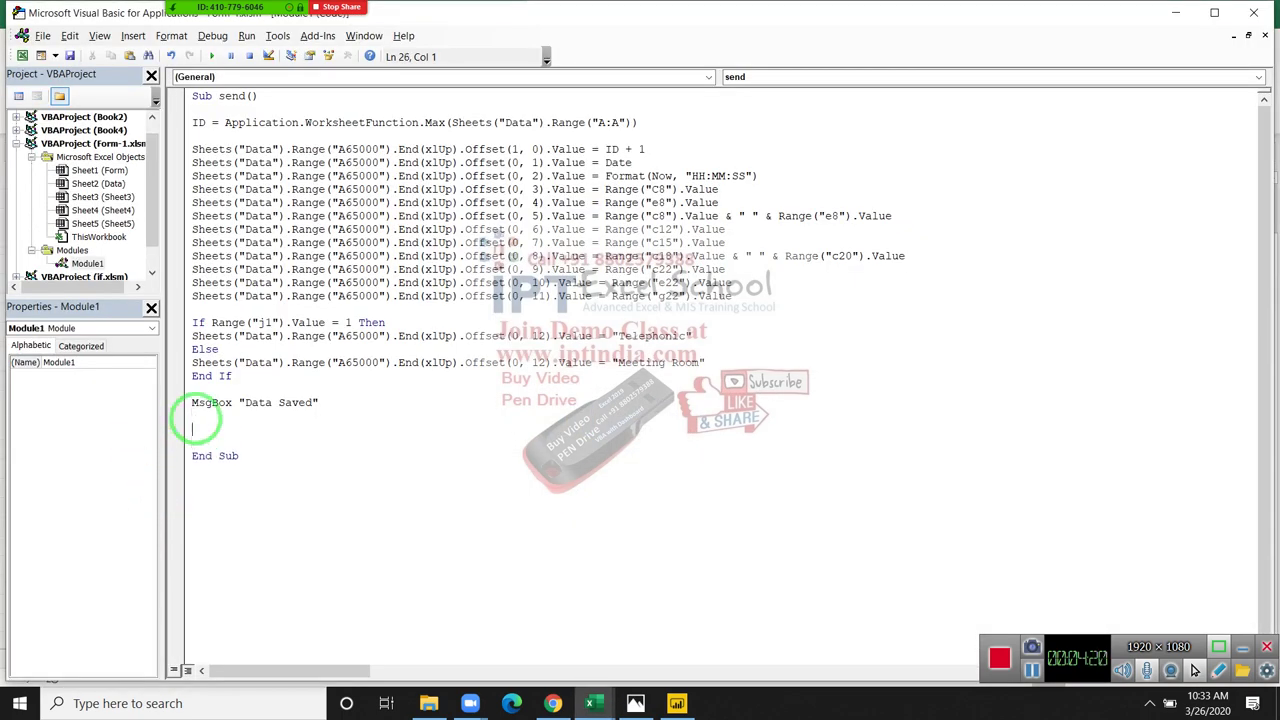
type("range(")
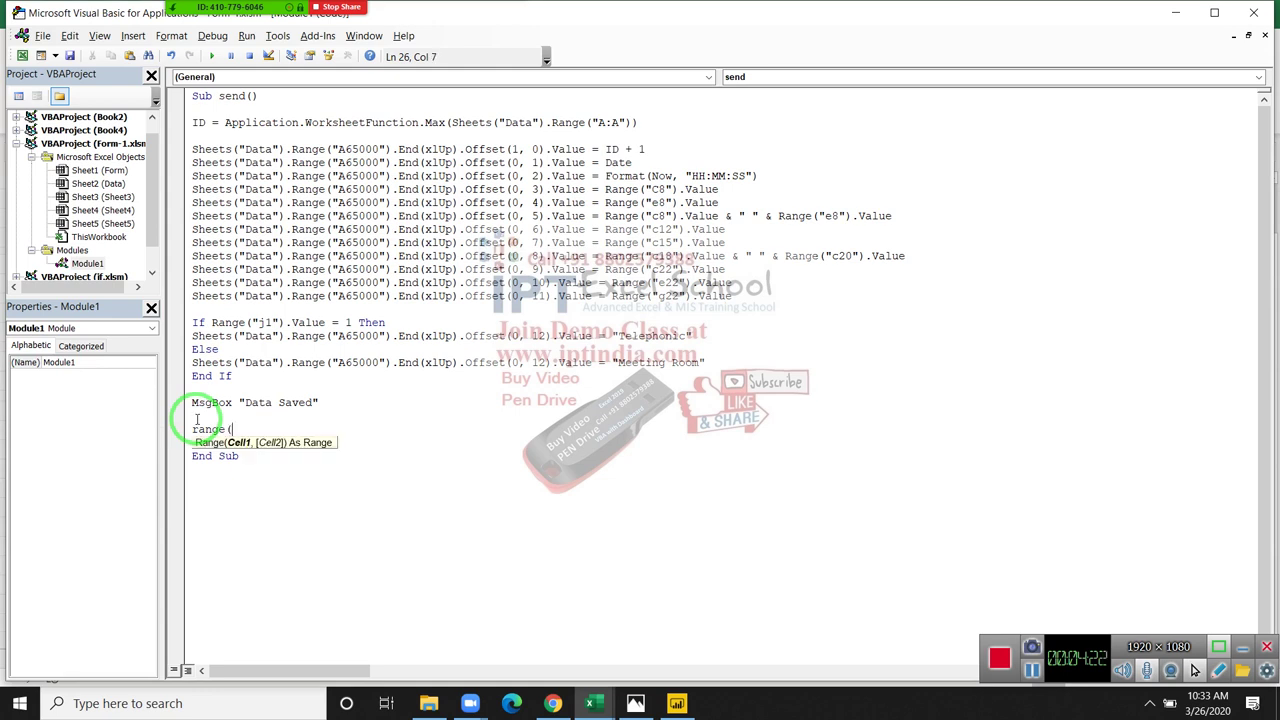
type("\"")
type("C")
type("8,")
type("E8,")
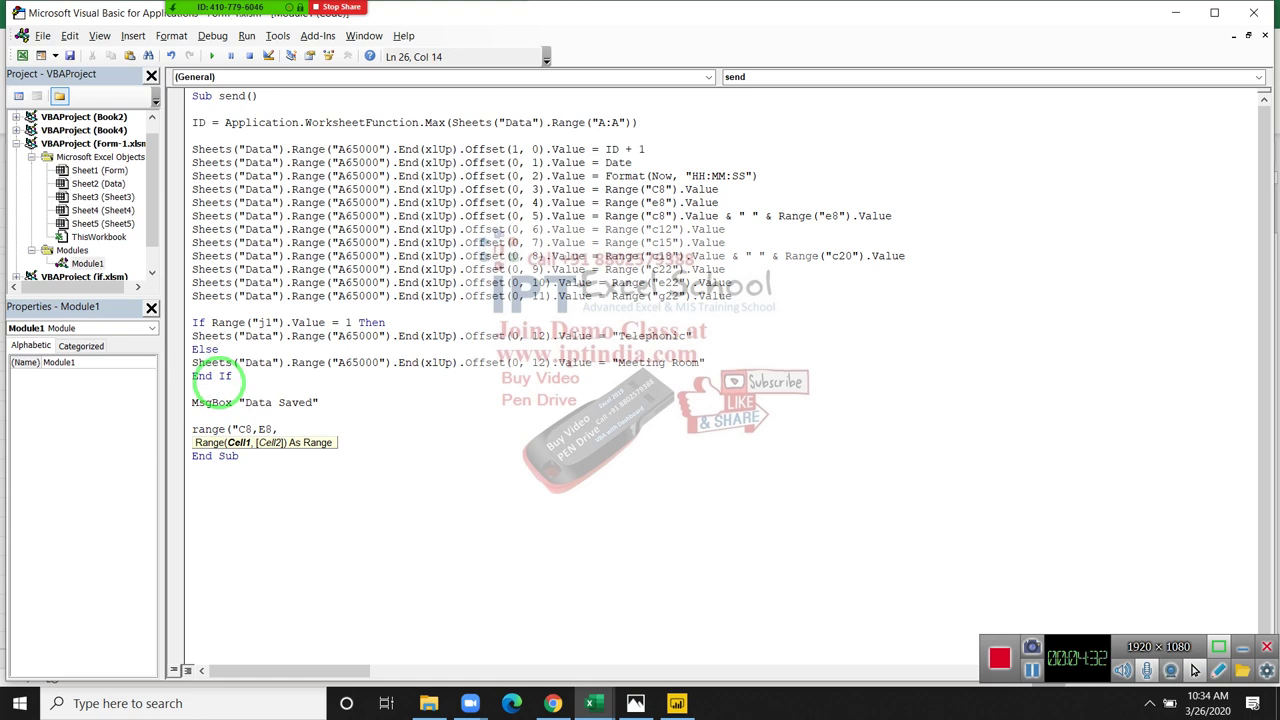
type("C")
type("12")
type("mC")
type("15")
key("Left")
key("Left")
key("Left")
key("BackSpace")
type(",")
- Extend the range with c18, c22, e22, g22 and apply ClearContents to it
key("End")
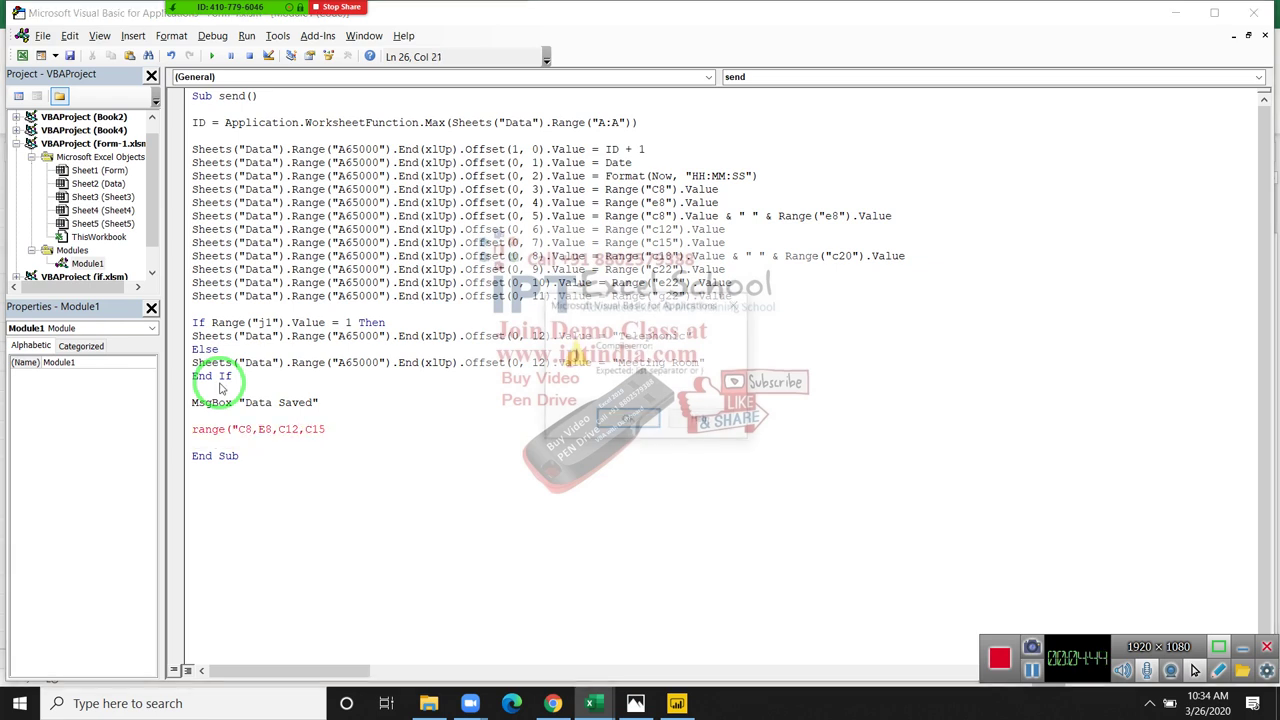
type(",")
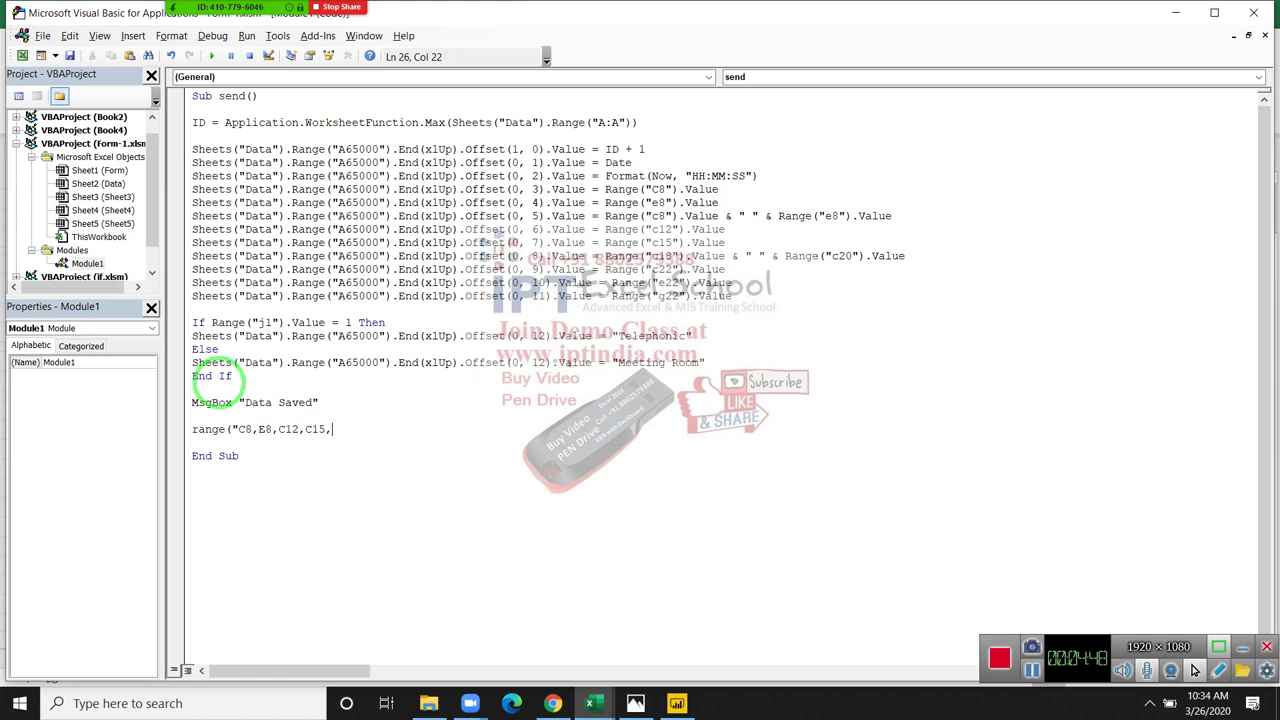
type("c18,")
type("c")
type("22,e2")
type("2")
type(",g")
type("22\"")
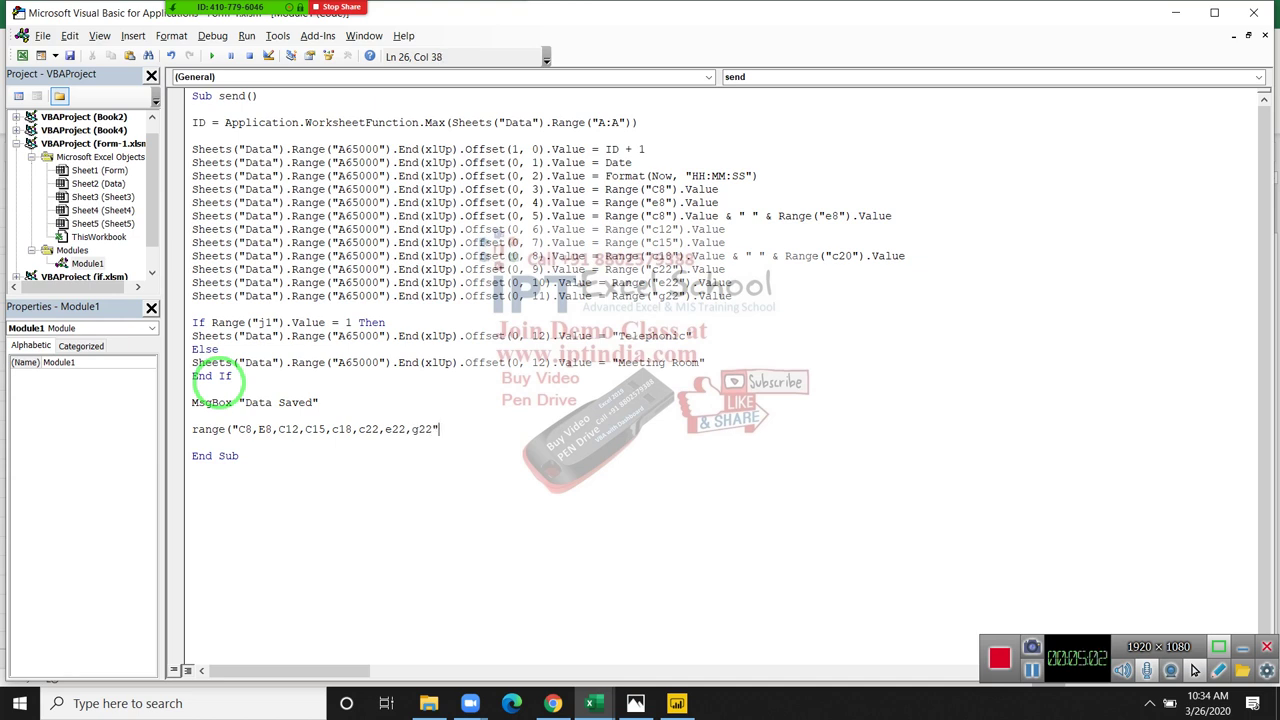
type(").c")
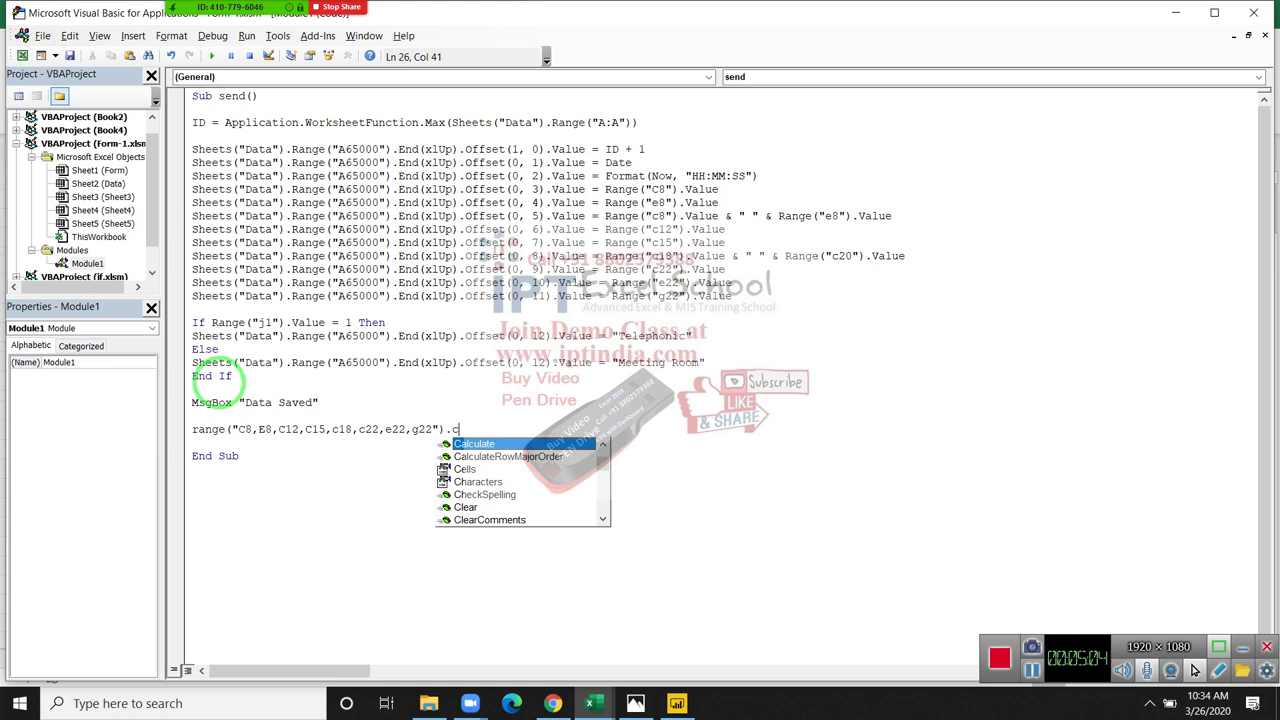
key("Down")
key("Down")
type("l")
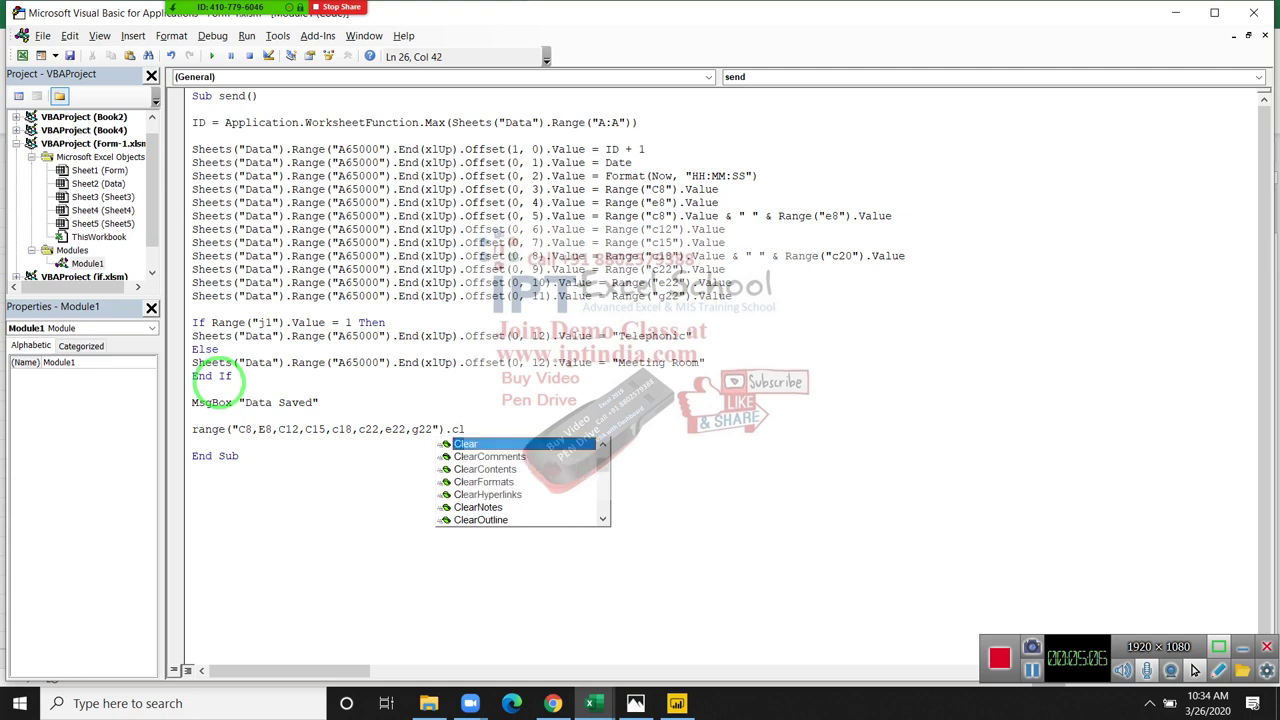
key("Down")
key("Down")
key("Tab")
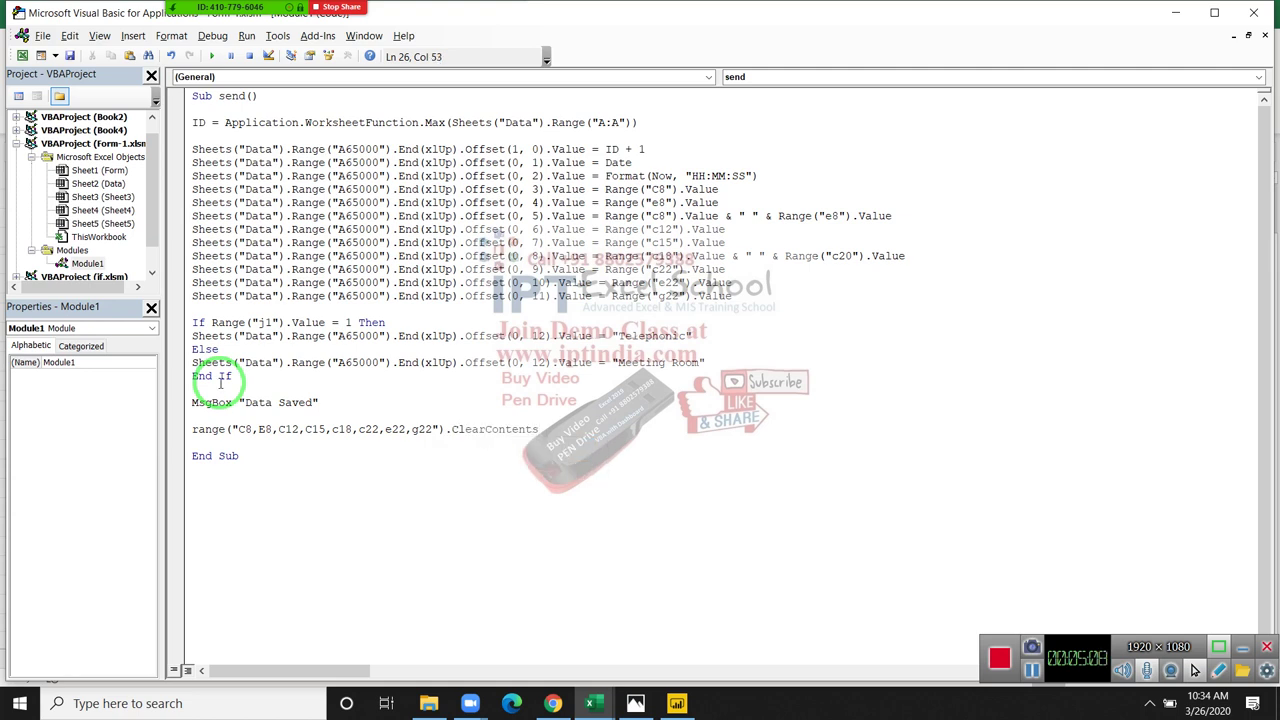
left_click(254, 440)
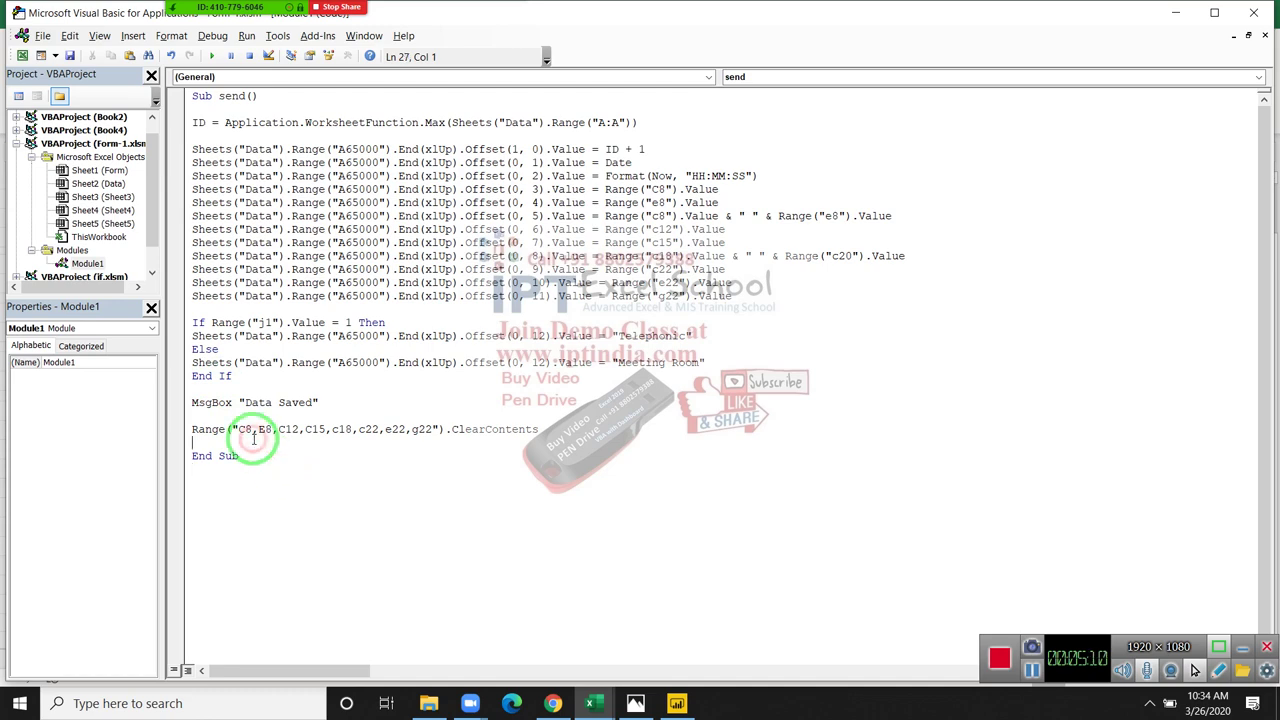
key("alt+F11")
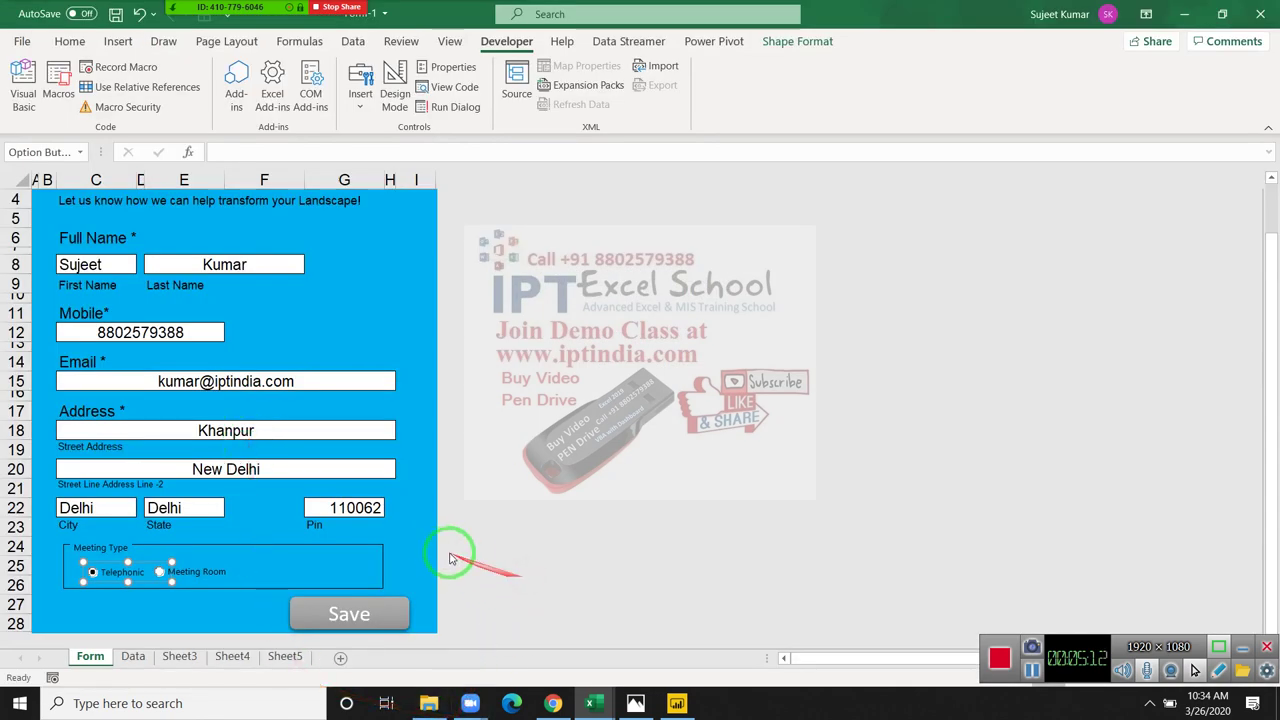
- Save another form entry, dismiss Data Saved, and debug the run-time error 1004
left_click(420, 545)
left_click(375, 604)
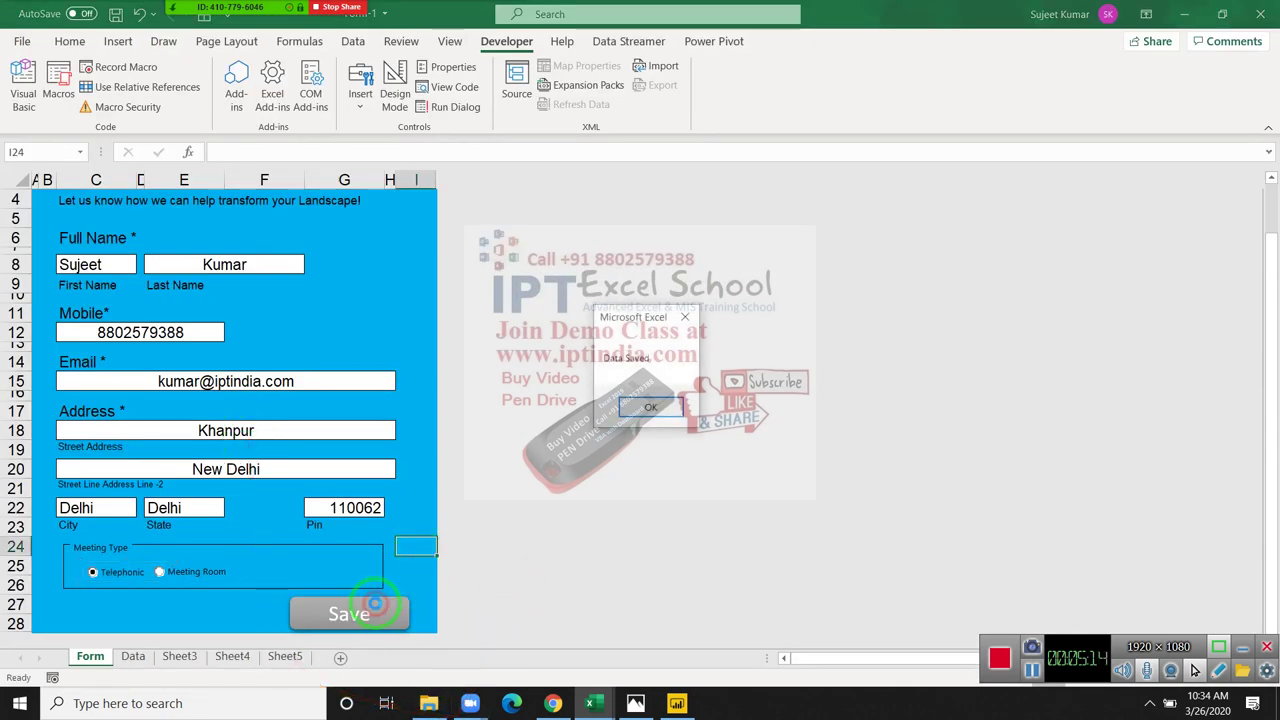
left_click(651, 407)
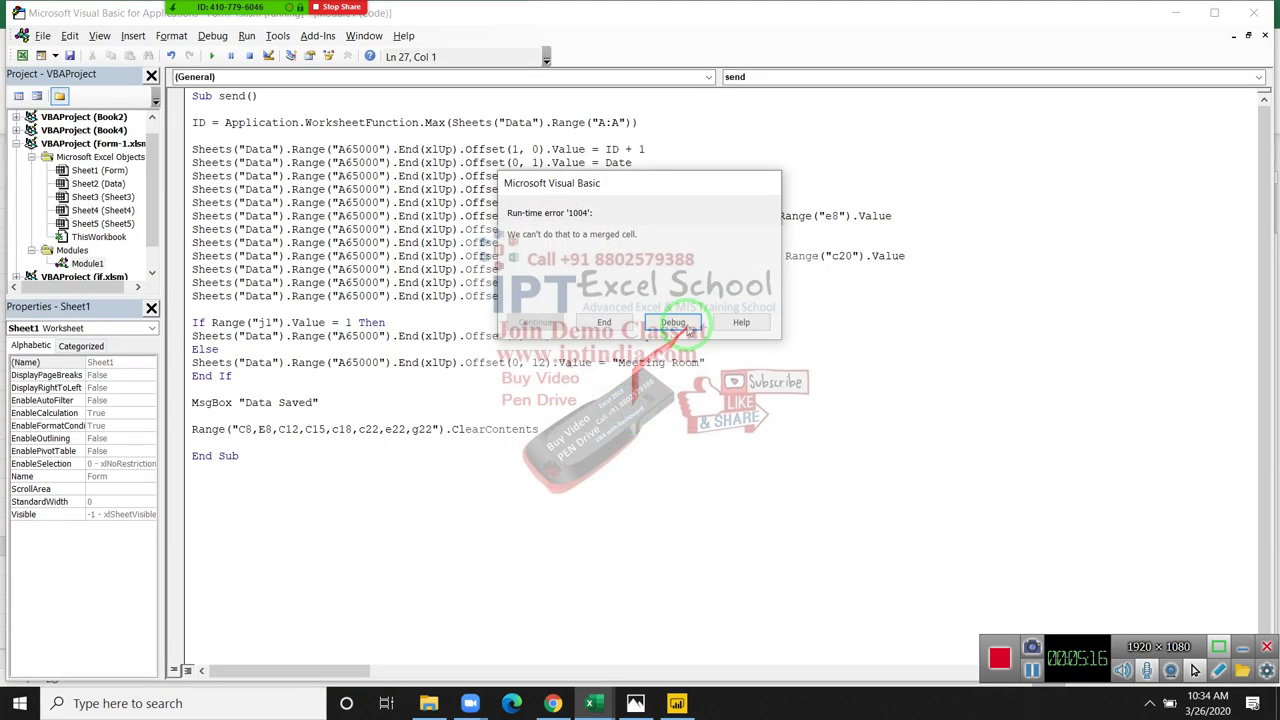
left_click(690, 330)
- Delete the failing ClearContents line and reset the paused macro
key("alt+F11")
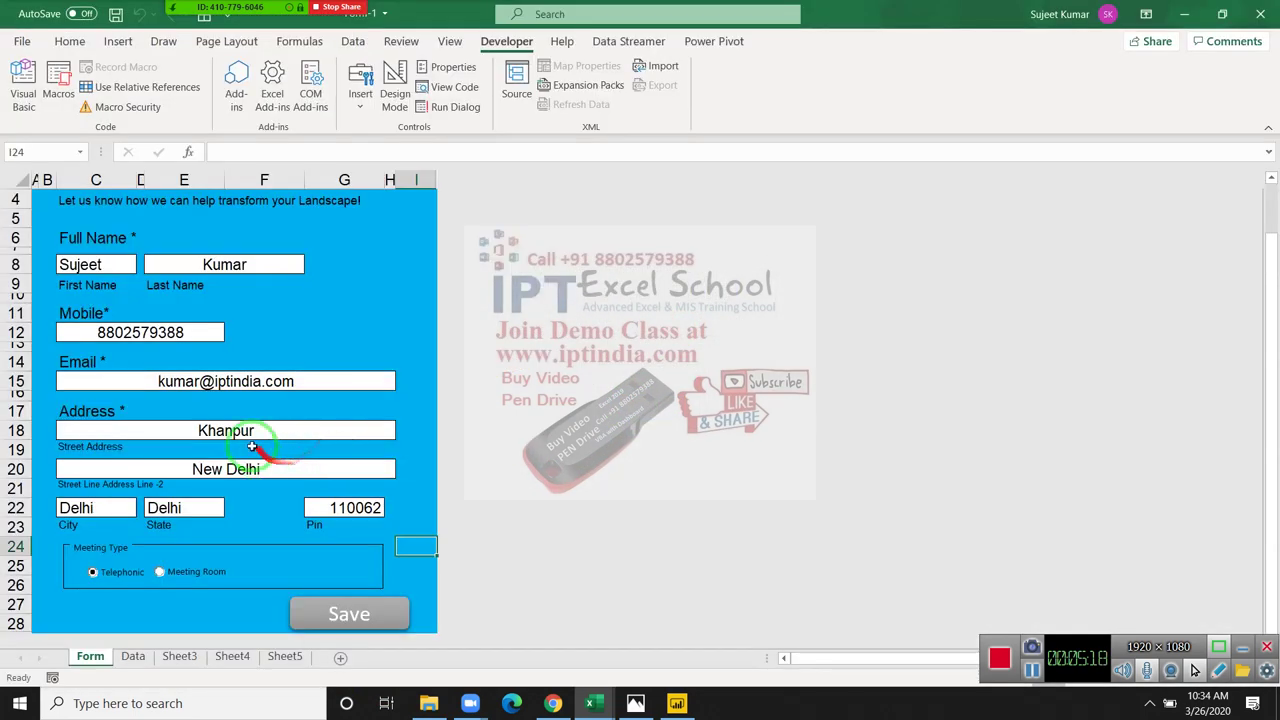
key("alt+F11")
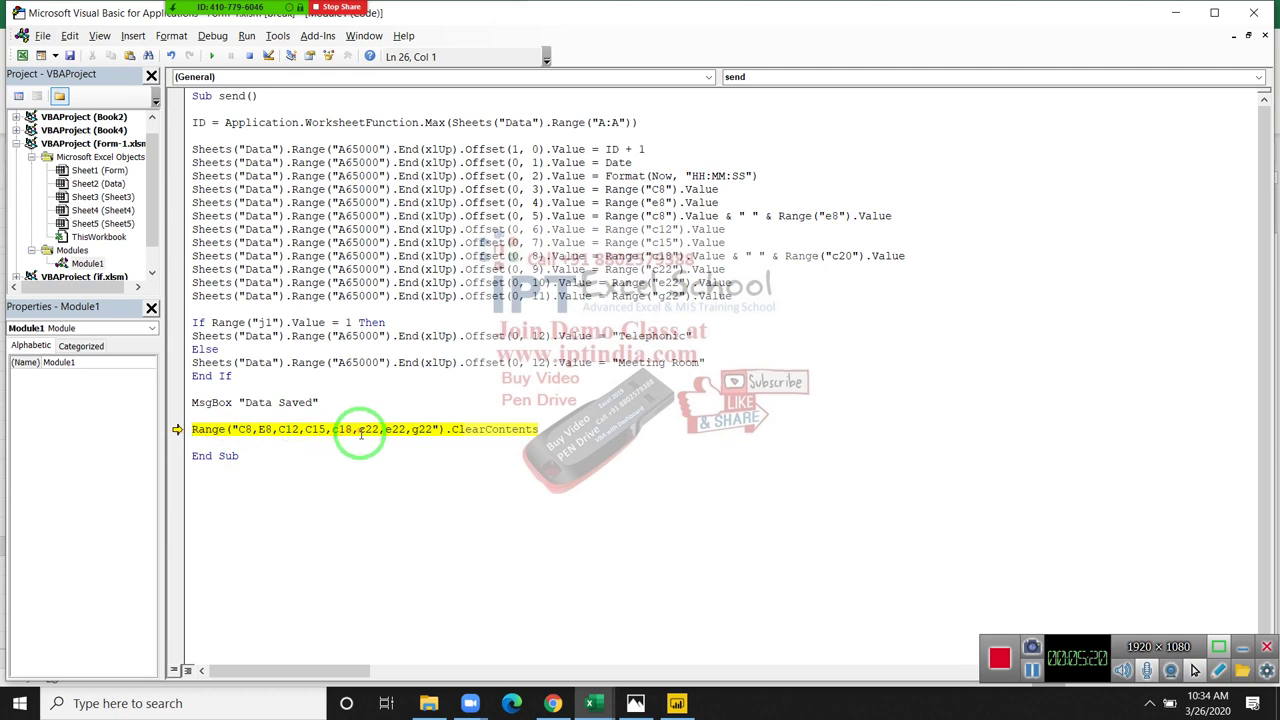
left_click_drag(190, 429, 633, 430)
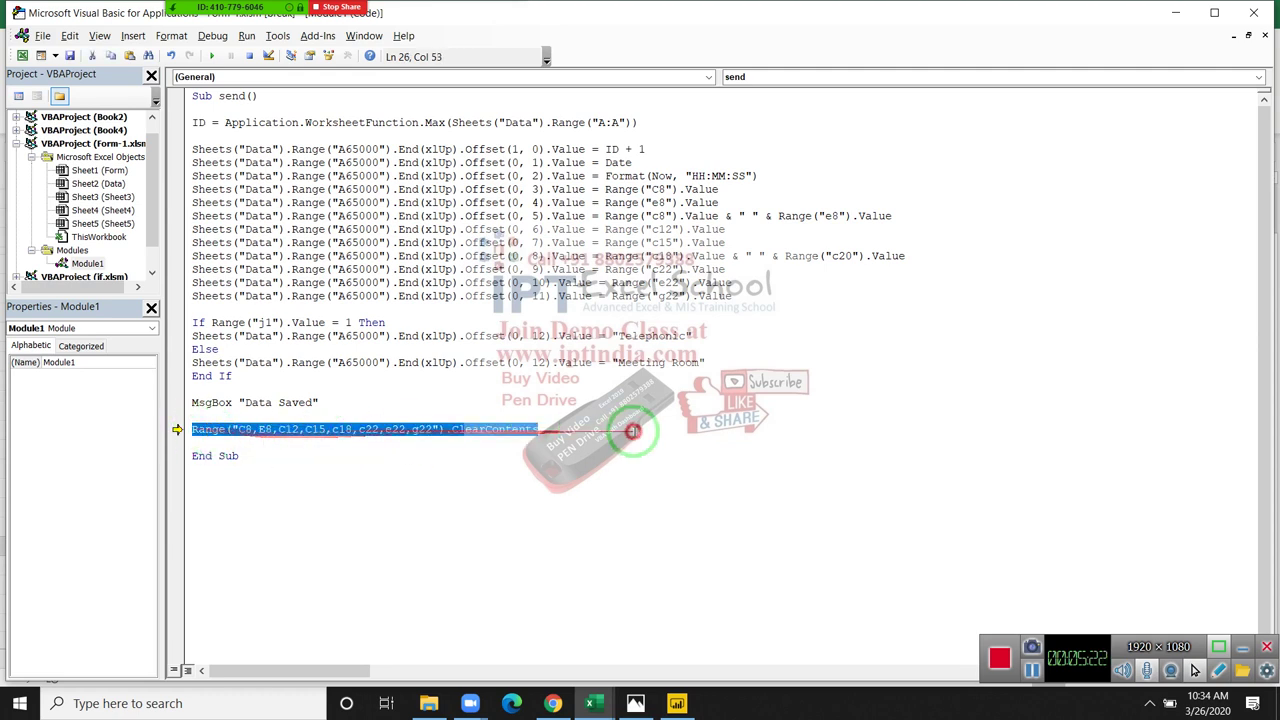
key("Delete")
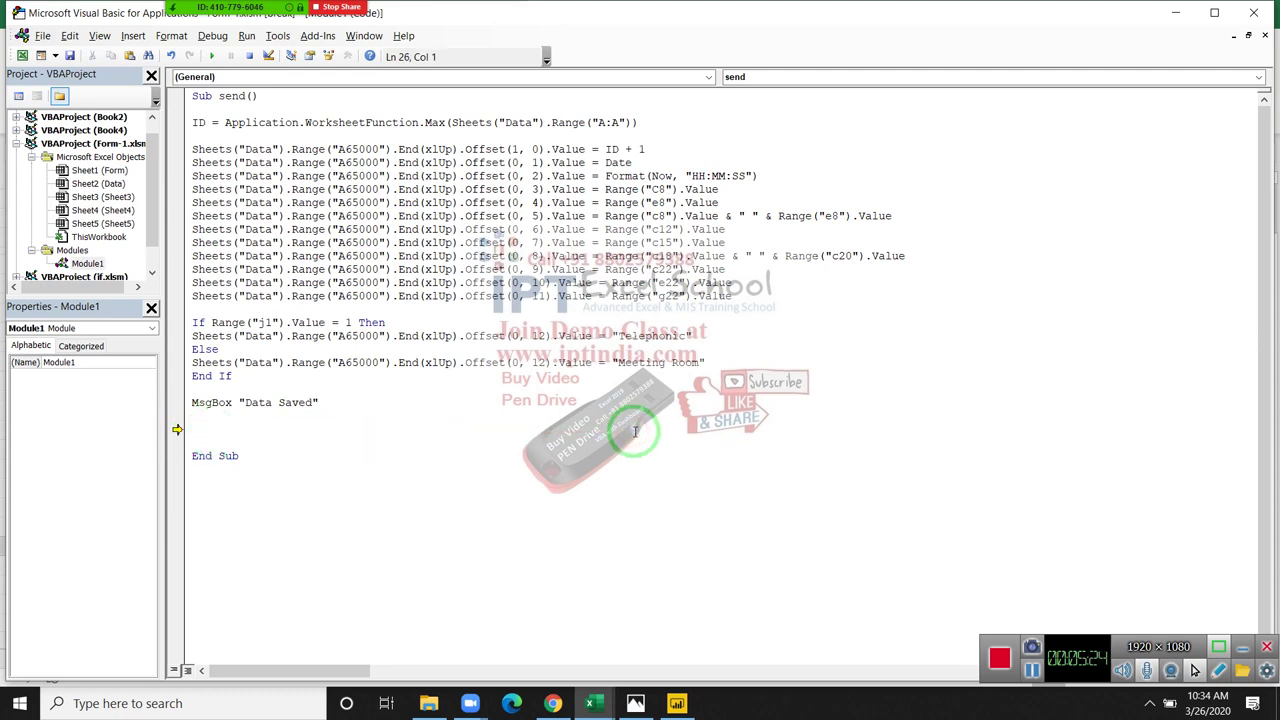
left_click(218, 56)
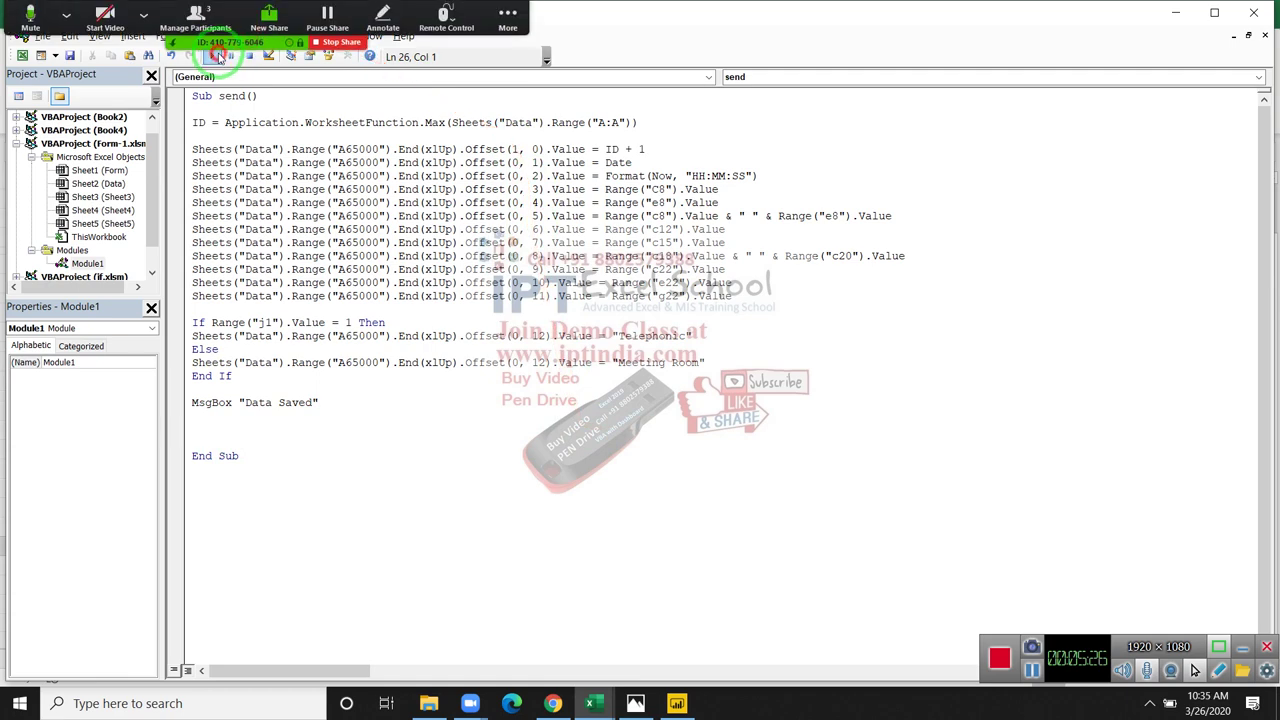
left_click(338, 401)
key("alt+F11")
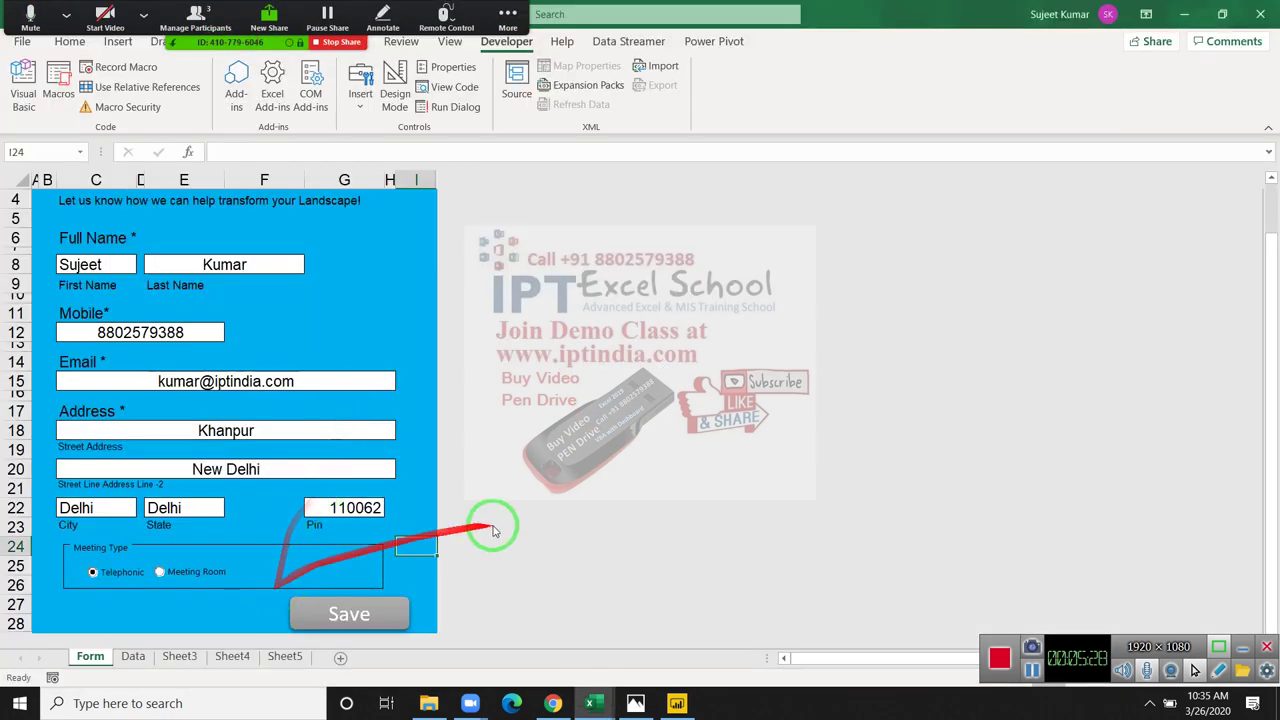
- Copy the Data sheet to (new book) via Move or Copy with Create a copy ticked
scroll(492, 526, "up", 1)
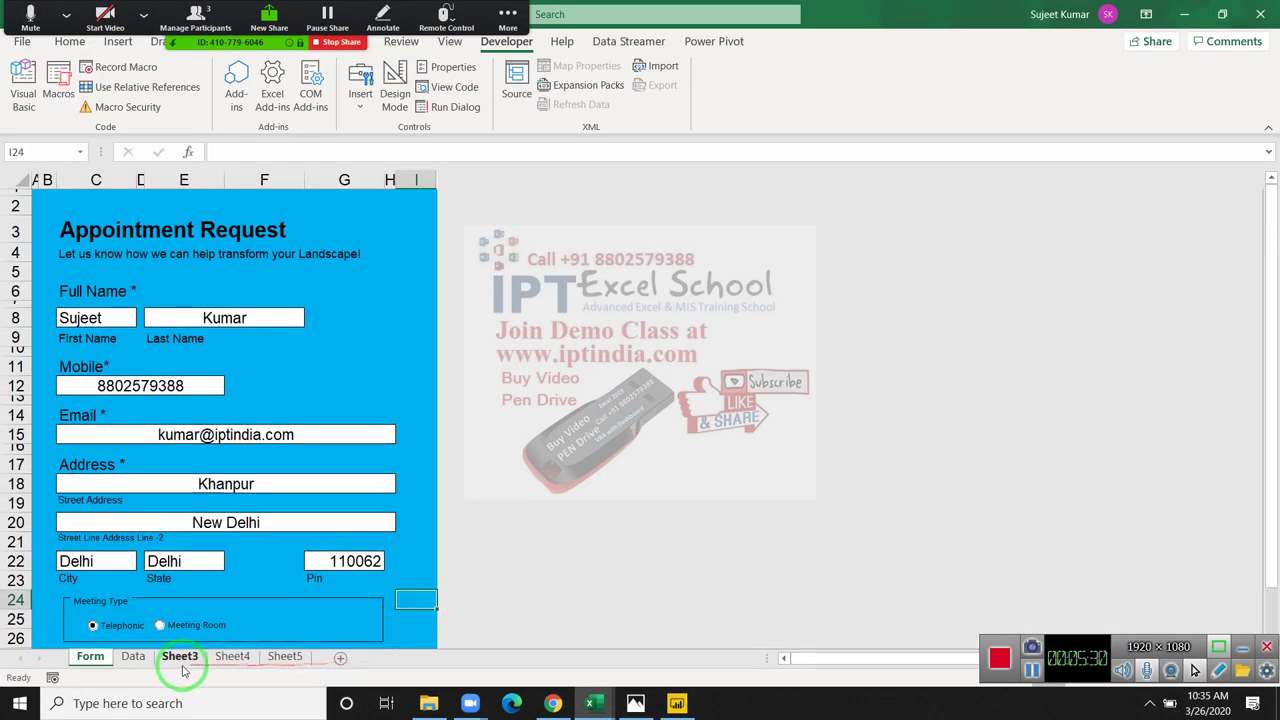
left_click(133, 656)
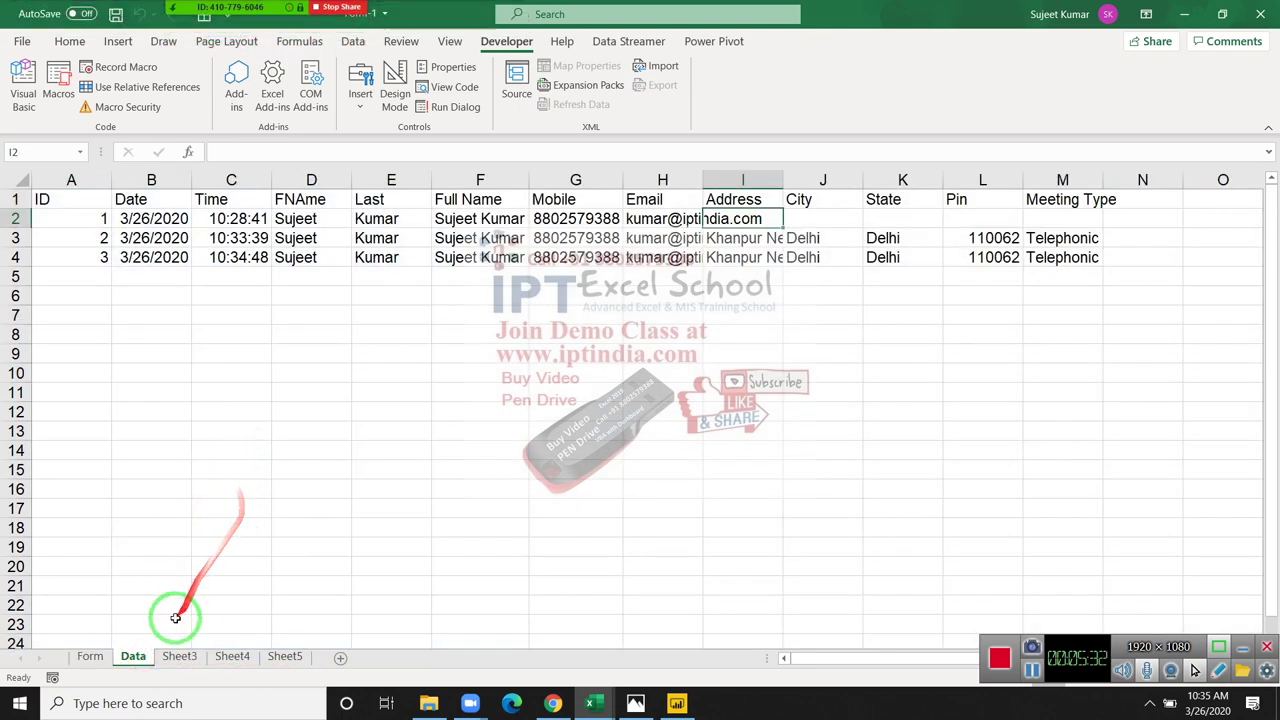
right_click(135, 657)
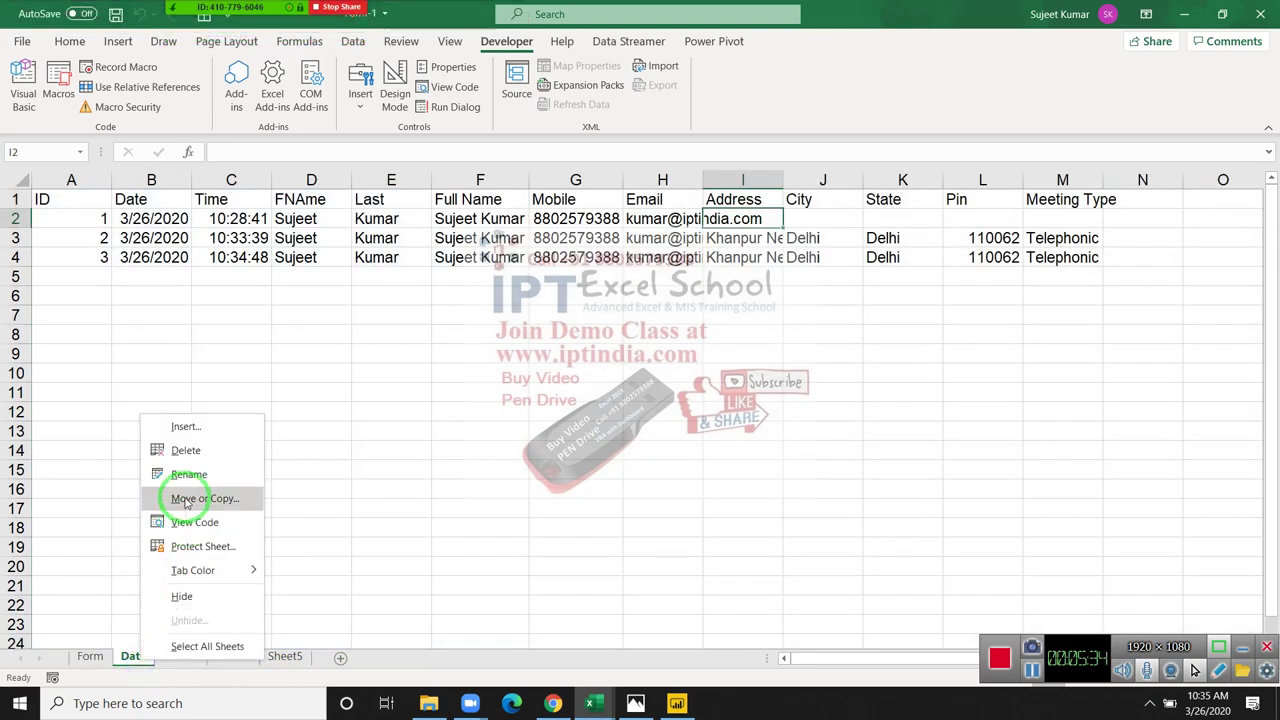
left_click(185, 500)
left_click(158, 433)
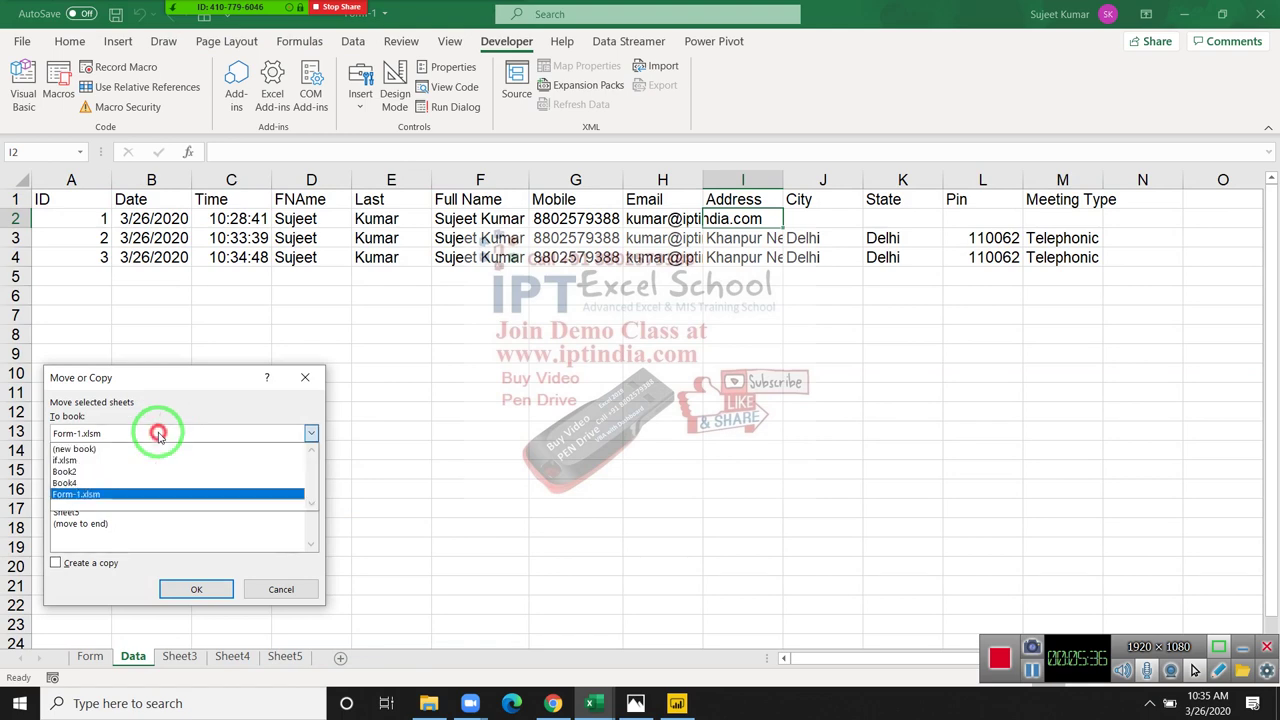
left_click(150, 449)
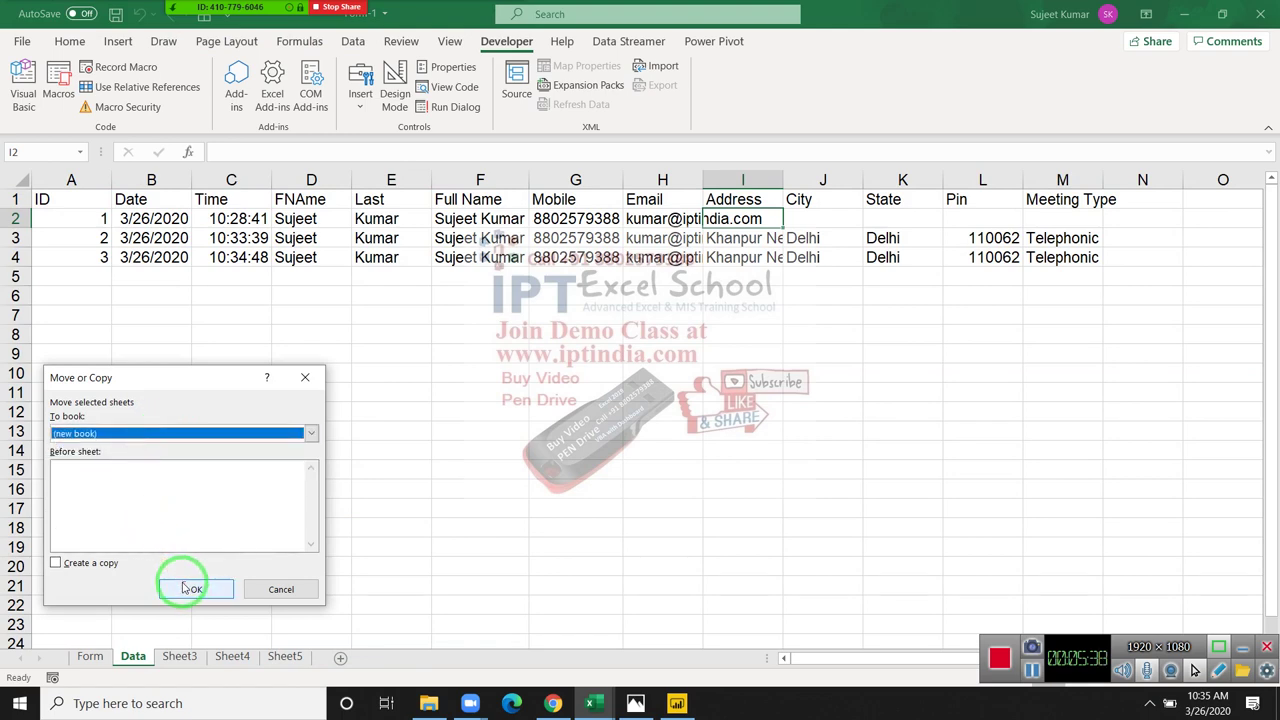
left_click(105, 563)
left_click(188, 589)
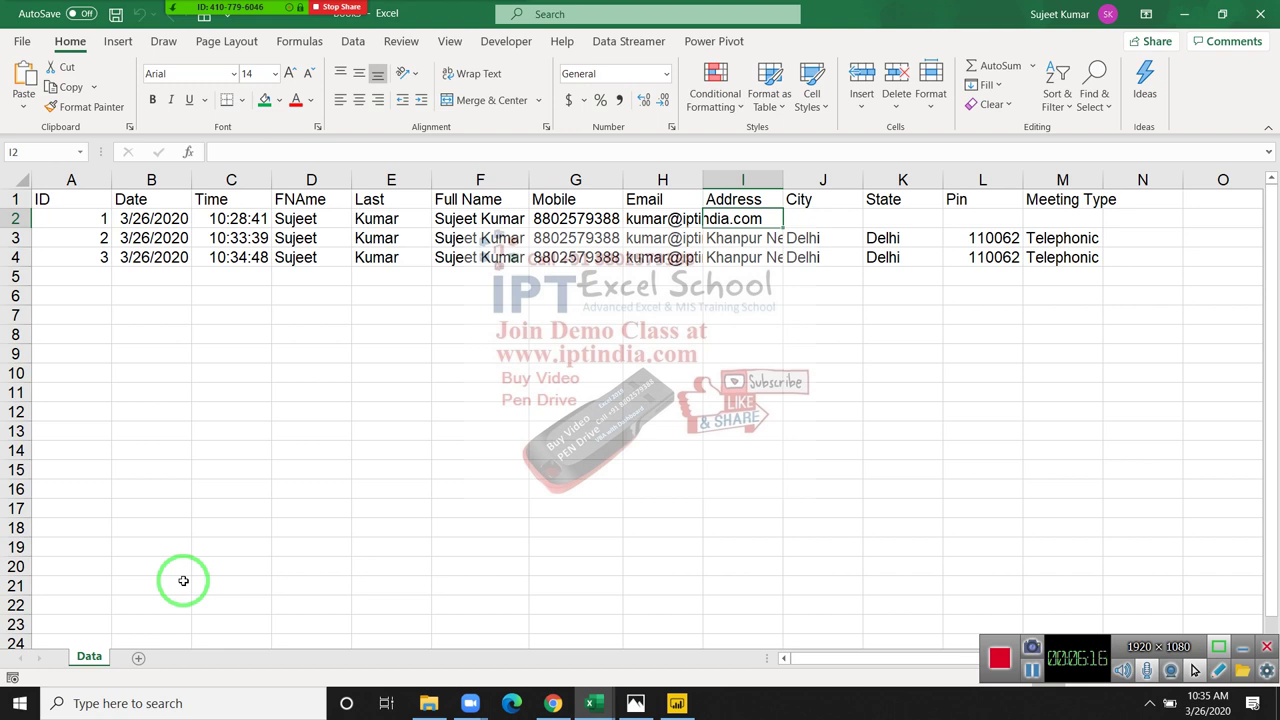
- Inspect cells B21 and B10 on the new workbook's copied Data sheet
left_click(183, 581)
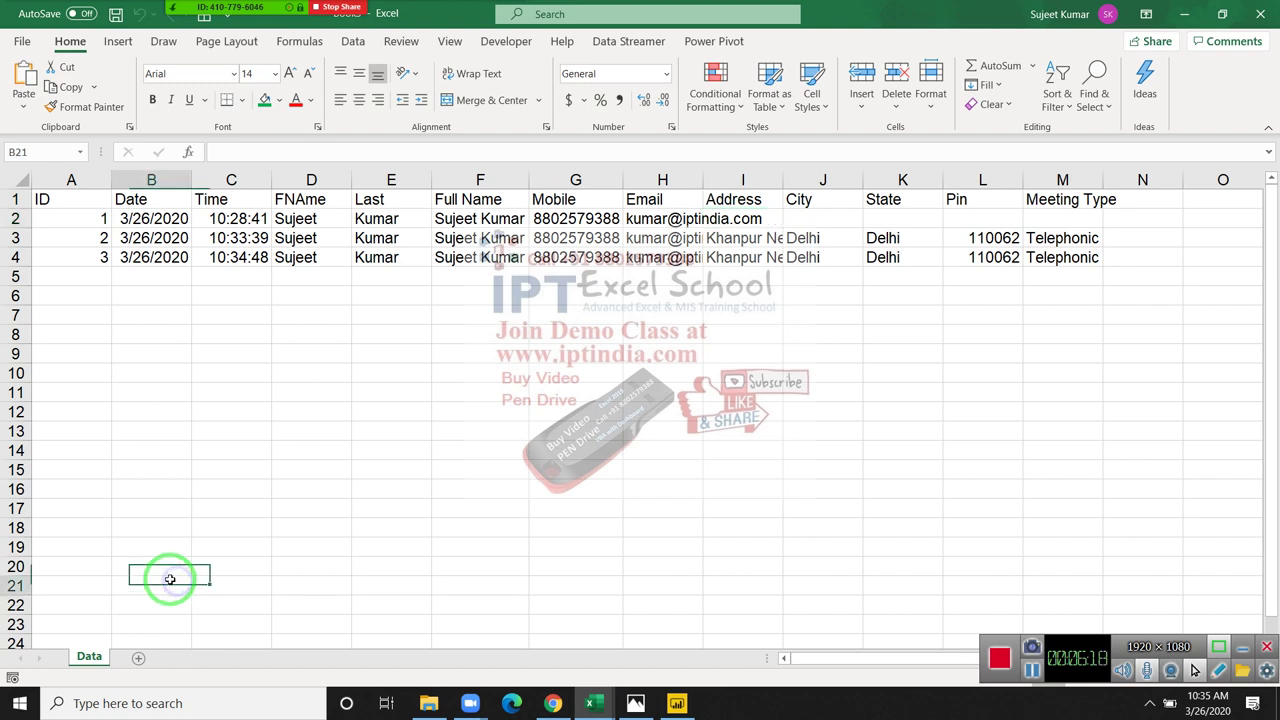
right_click(178, 582)
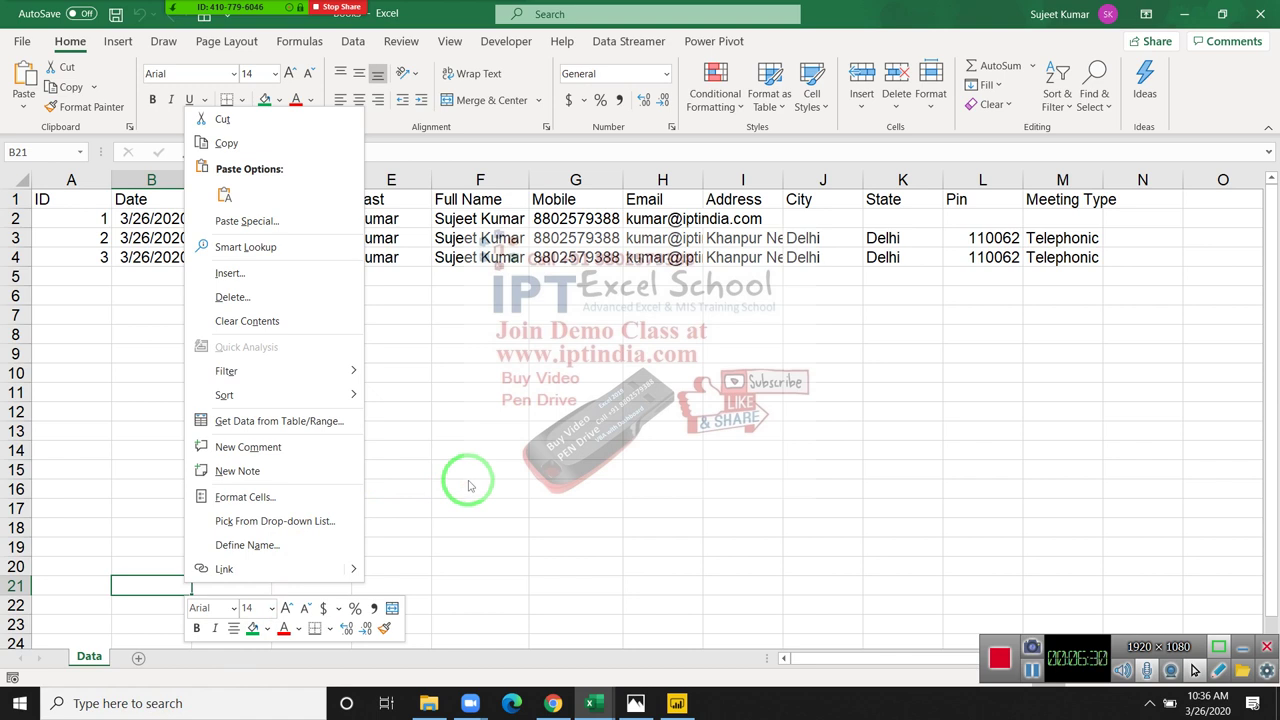
left_click(428, 487)
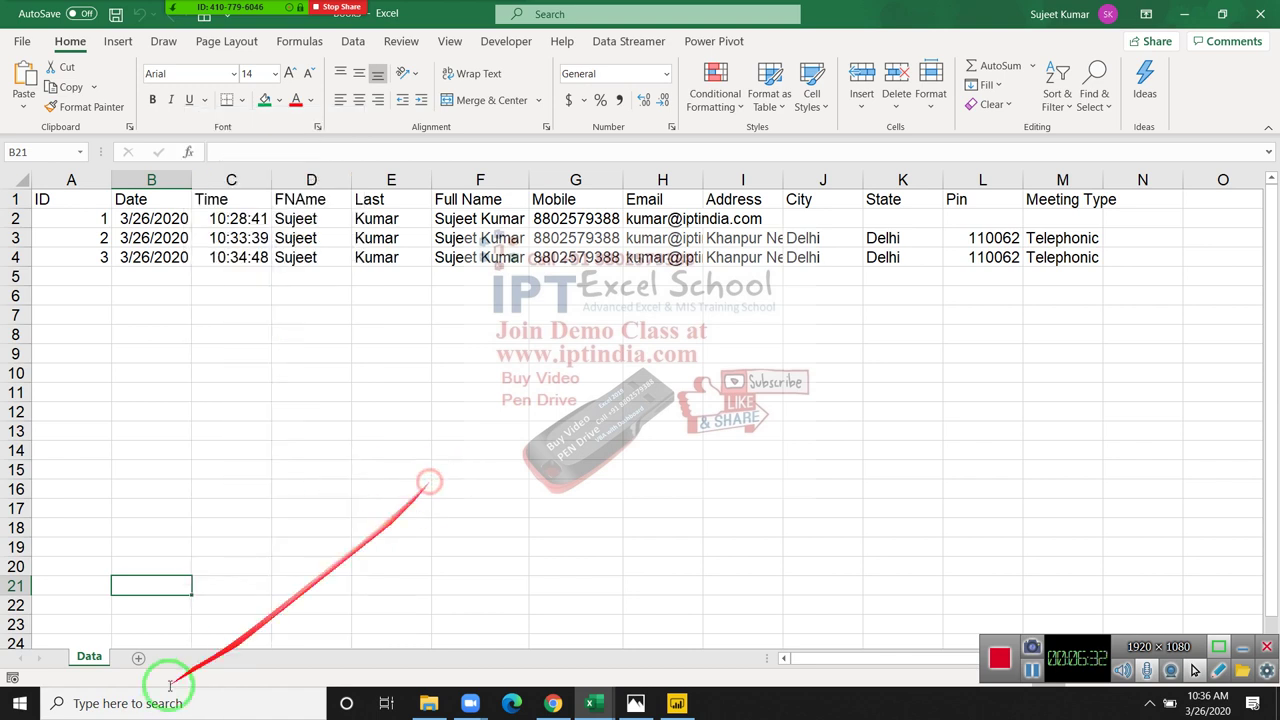
left_click(185, 373)
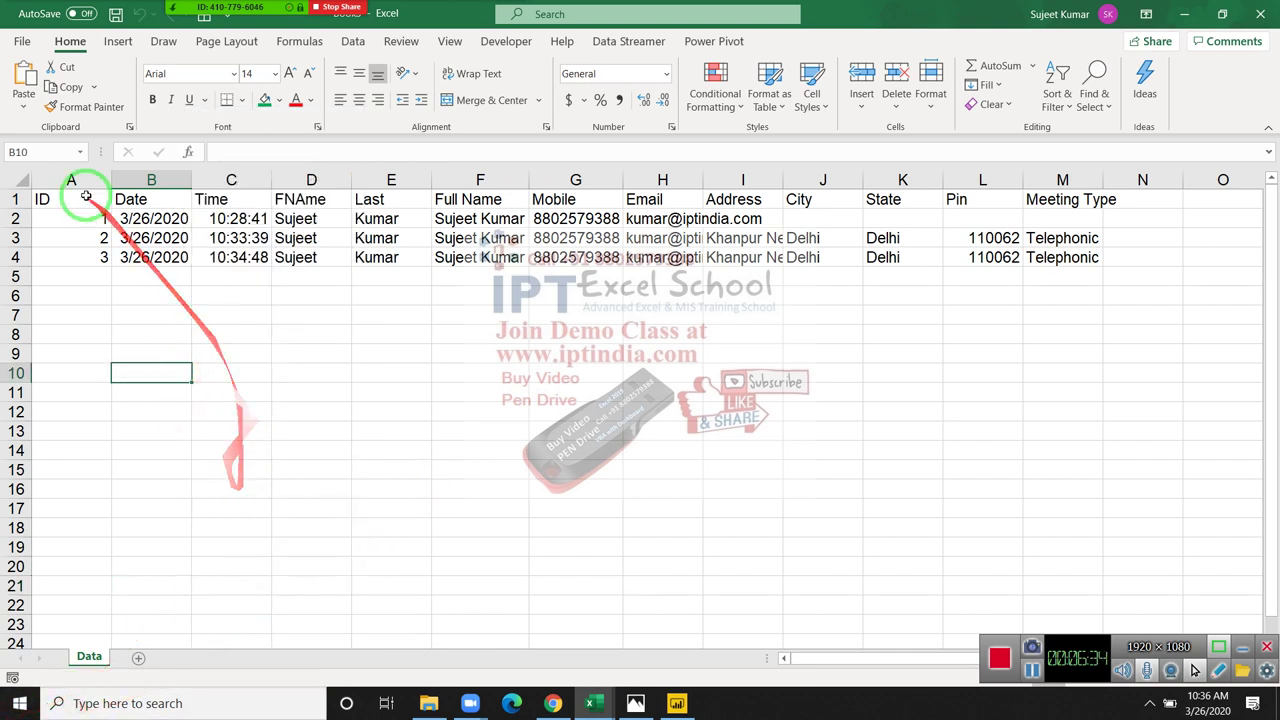
- Save the new workbook as Data in place of the default Book5 name
left_click(116, 14)
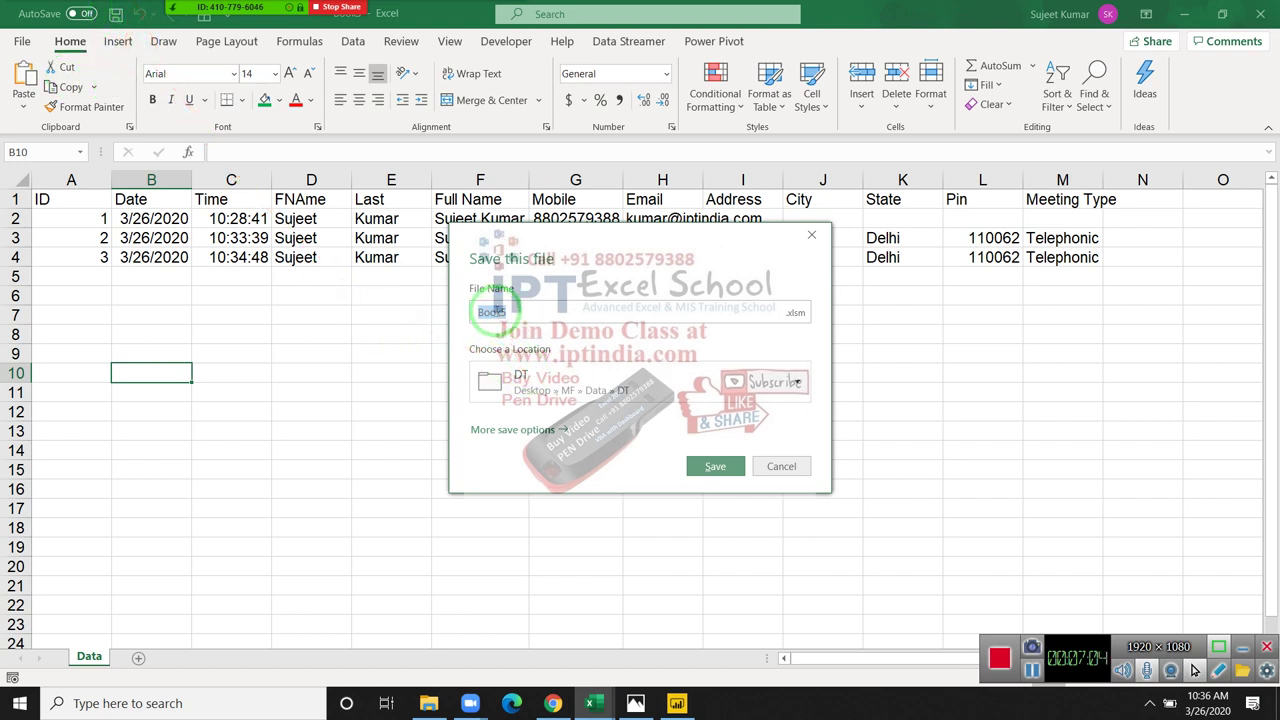
key("BackSpace")
type("Dat")
type("a")
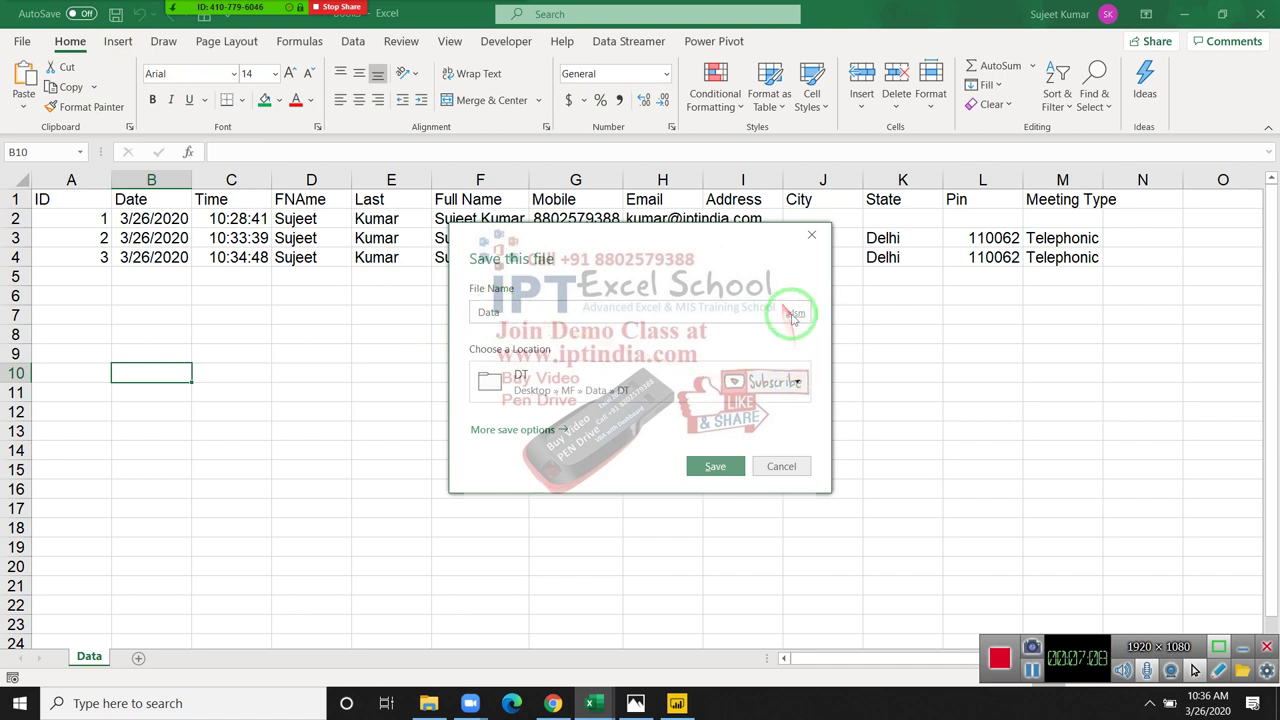
left_click(736, 470)
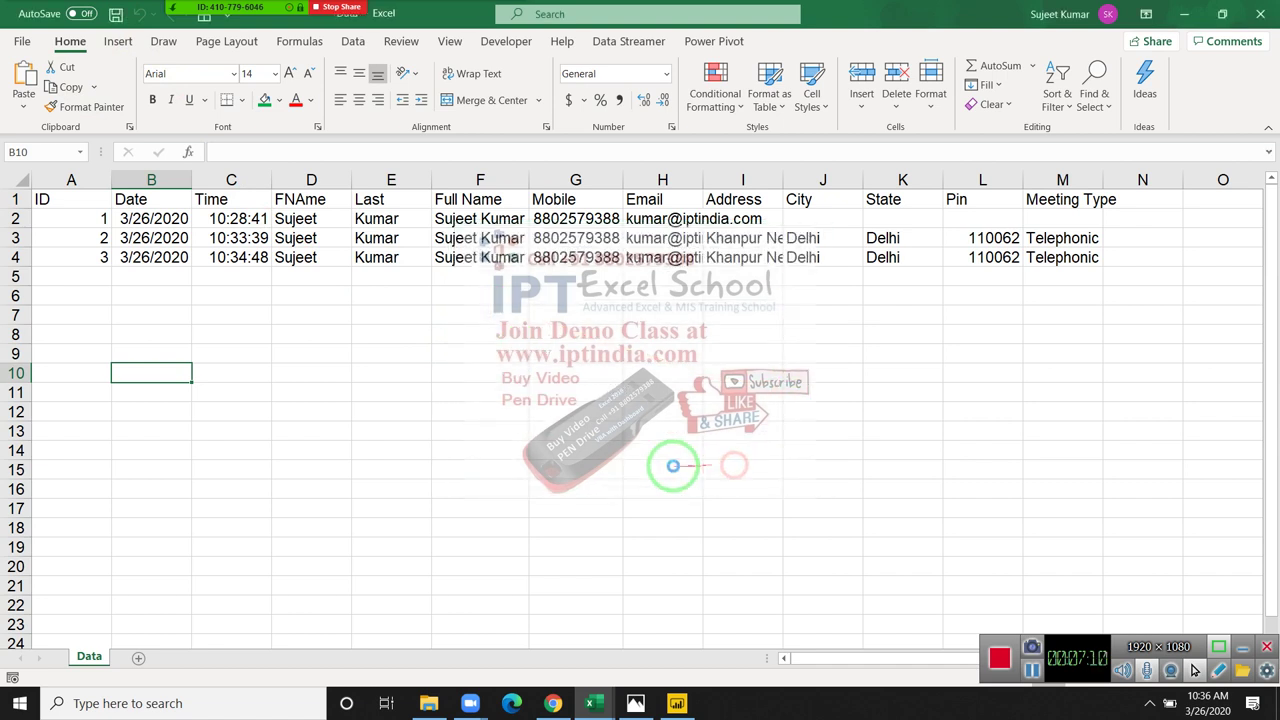
- Close the saved Data workbook and return to the Form sheet
left_click(1262, 20)
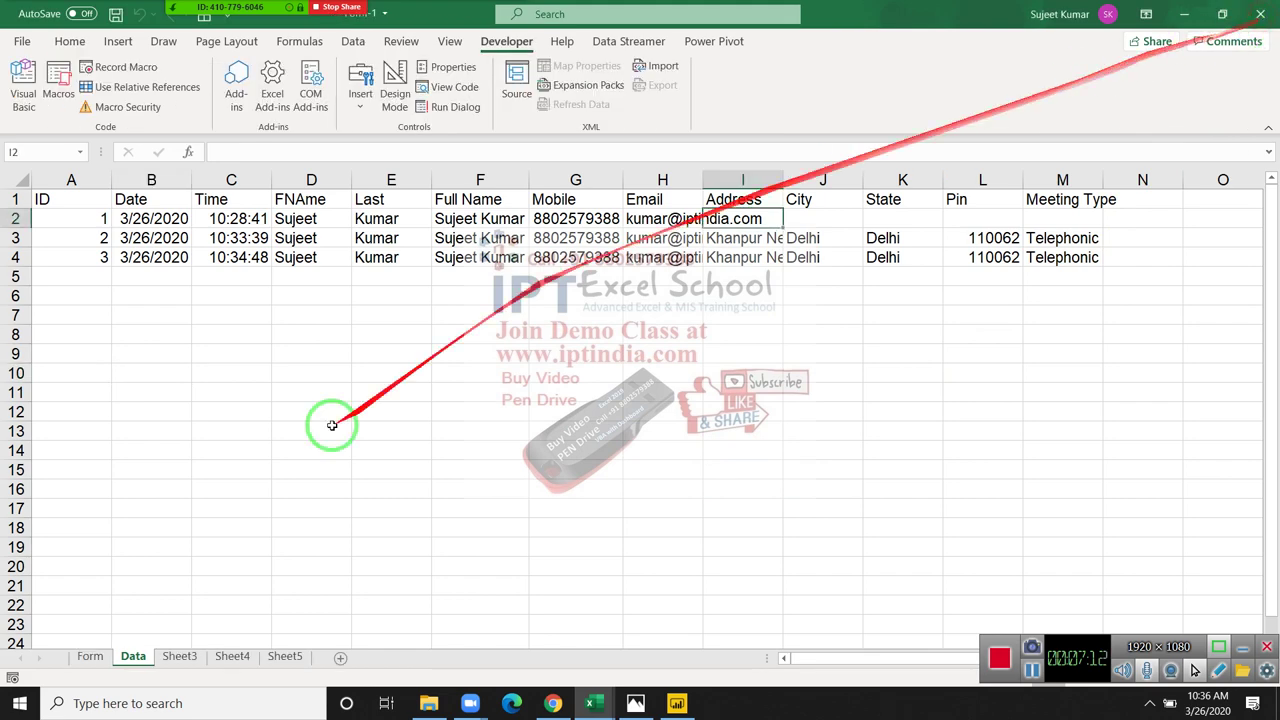
left_click(88, 656)
scroll(419, 595, "down", 3)
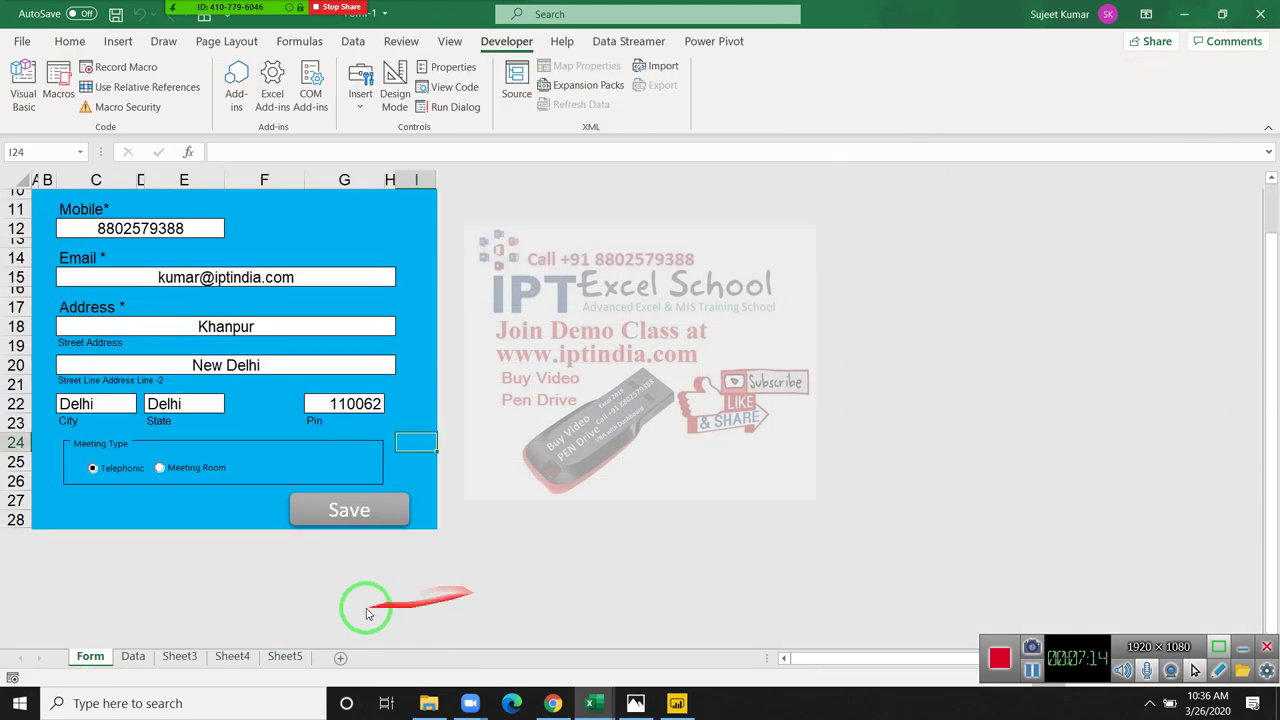
- Paste a second copy of the send macro below the original's End Sub
key("alt+F11")
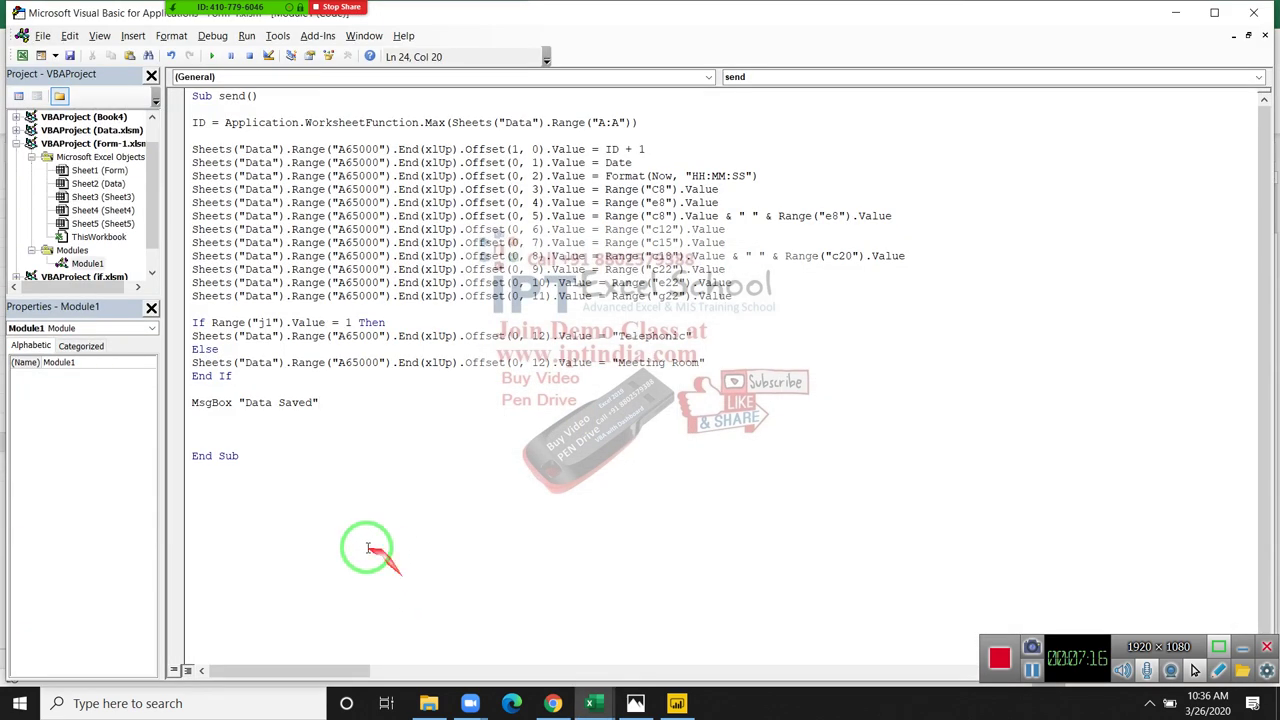
key("ctrl+a")
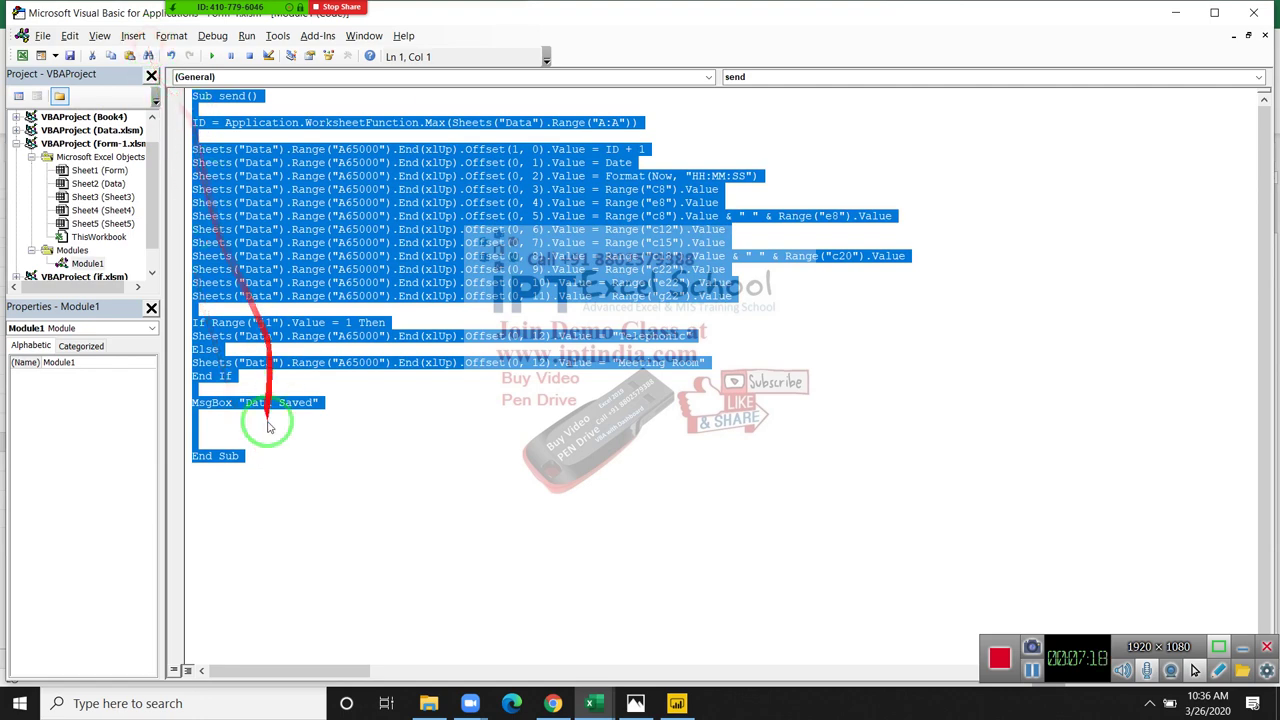
left_click(240, 478)
type("Sub send()  ID = Application.WorksheetFunction.Max(Sheets(\"Data\").Range(\"A:A\"))  Sheets(\"Data\").Range(\"A65000\").End(xlUp).Offset(1, 0).Value = ID + 1 Sheets(\"Data\").Range(\"A65000\").End(xlUp).Offset(0, 1).Value = Date Sheets(\"Data\").Range(\"A65000\").End(xlUp).Offset(0, 2).Value = Format(Now, \"HH:MM:SS\") Sheets(\"Data\").Range(\"A65000\").End(xlUp).Offset(0, 3).Value = Range(\"C8\").Value Sheets(\"Data\").Range(\"A65000\").End(xlUp).Offset(0, 4).Value = Range(\"e8\").Value Sheets(\"Data\").Range(\"A65000\").End(xlUp).Offset(0, 5).Value = Range(\"c8\").Value & \" \" & Range(\"e8\").Value Sheets(\"Data\").Range(\"A65000\").End(xlUp).Offset(0, 6).Value = Range(\"c12\").Value Sheets(\"Data\").Range(\"A65000\").End(xlUp).Offset(0, 7).Value = Range(\"c15\").Value Sheets(\"Data\").Range(\"A65000\").End(xlUp).Offset(0, 8).Value = Range(\"c18\").Value & \" \" & Range(\"c20\").Value Sheets(\"Data\").Range(\"A65000\").End(xlUp).Offset(0, 9).Value = Range(\"c22\").Value Sheets(\"Data\").Range(\"A65000\").End(xlUp).Offset(0, 10).Value = Range(\"e22\").Value Sheets(\"Data\").Range(\"A65000\").End(xlUp).Offset(0, 11).Value = Range(\"g22\").Value  If Range(\"j1\").Value = 1 Then Sheets(\"Data\").Range(\"A65000\").End(xlUp).Offset(0, 12).Value = \"Telephonic\" Else Sheets(\"Data\").Range(\"A65000\").End(xlUp).Offset(0, 12).Value = \"Meeting Room\" End If  MsgBox \"Data Saved\"    End Sub")
scroll(258, 485, "down", 1)
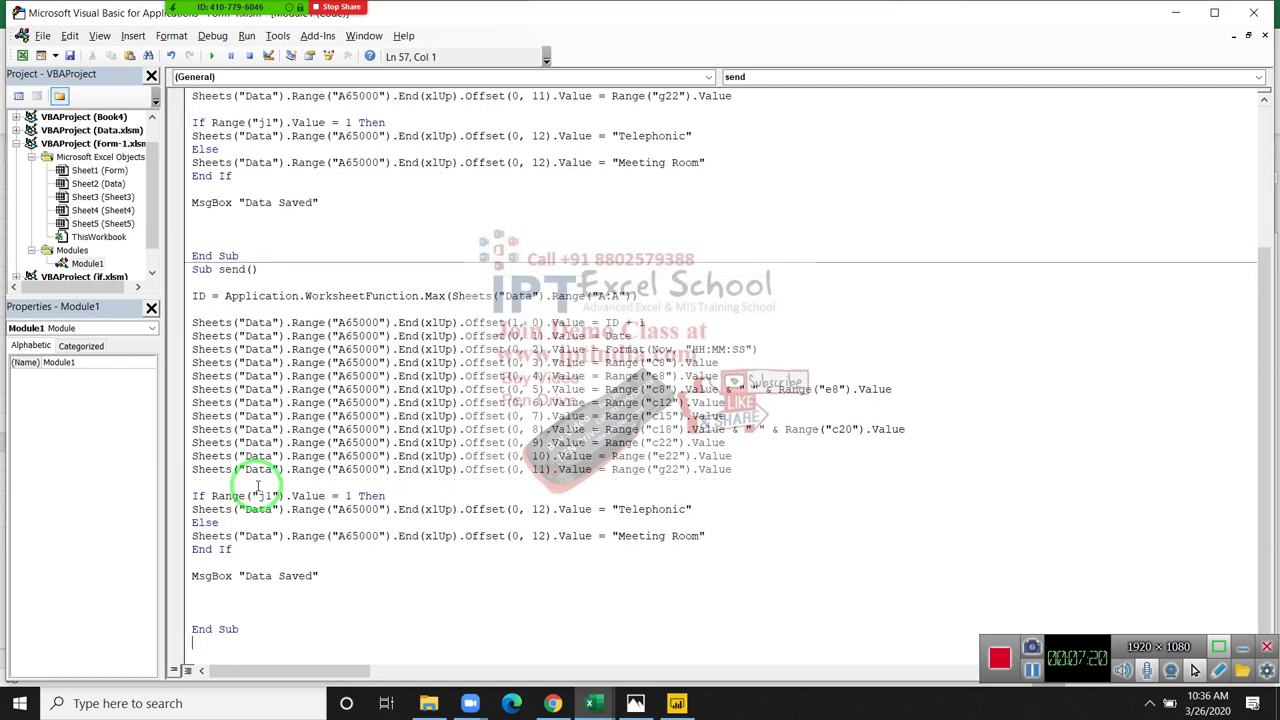
- Start a Workbooks.Open line directly under the second Sub send()
left_click(205, 284)
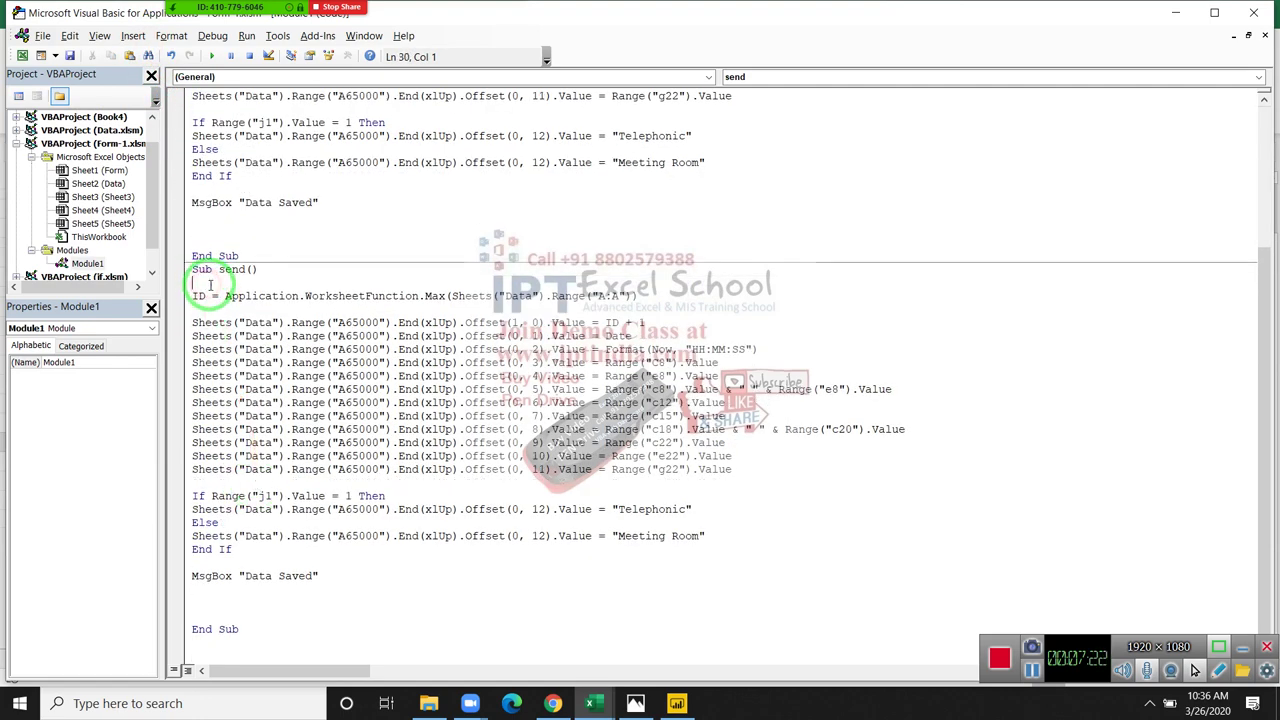
key("Return")
key("Up")
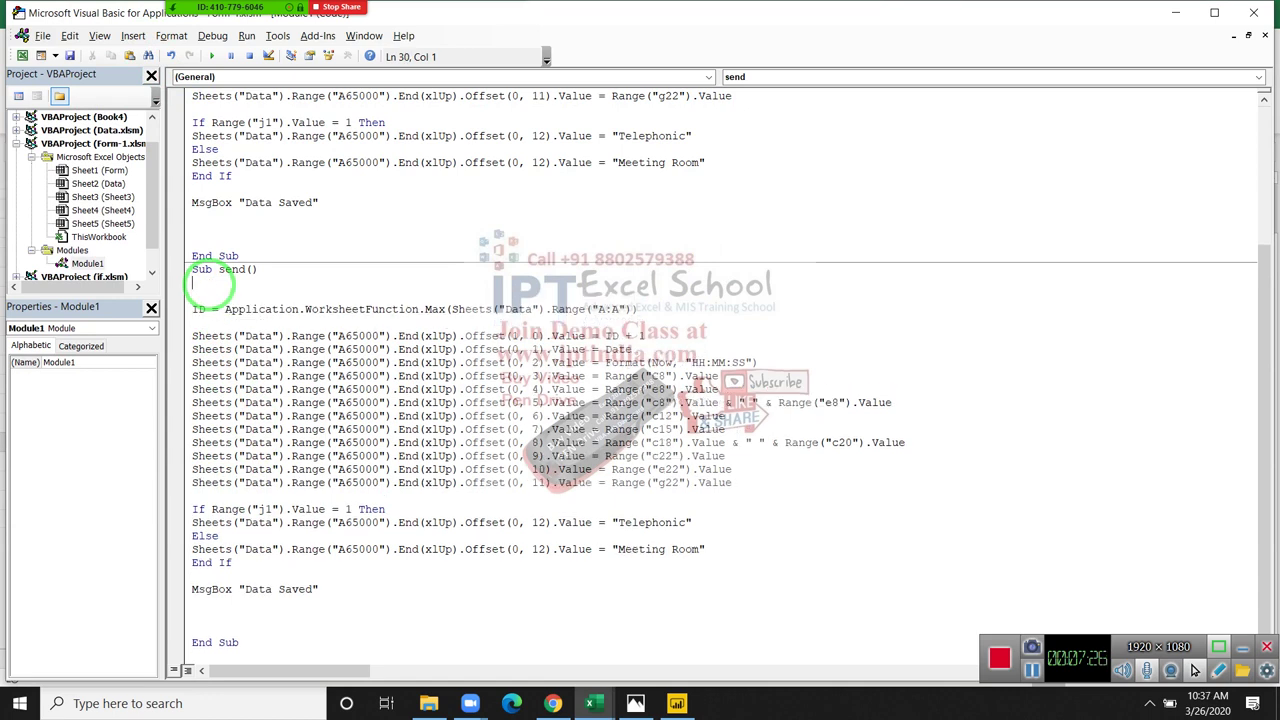
type("workb")
type("ooks.")
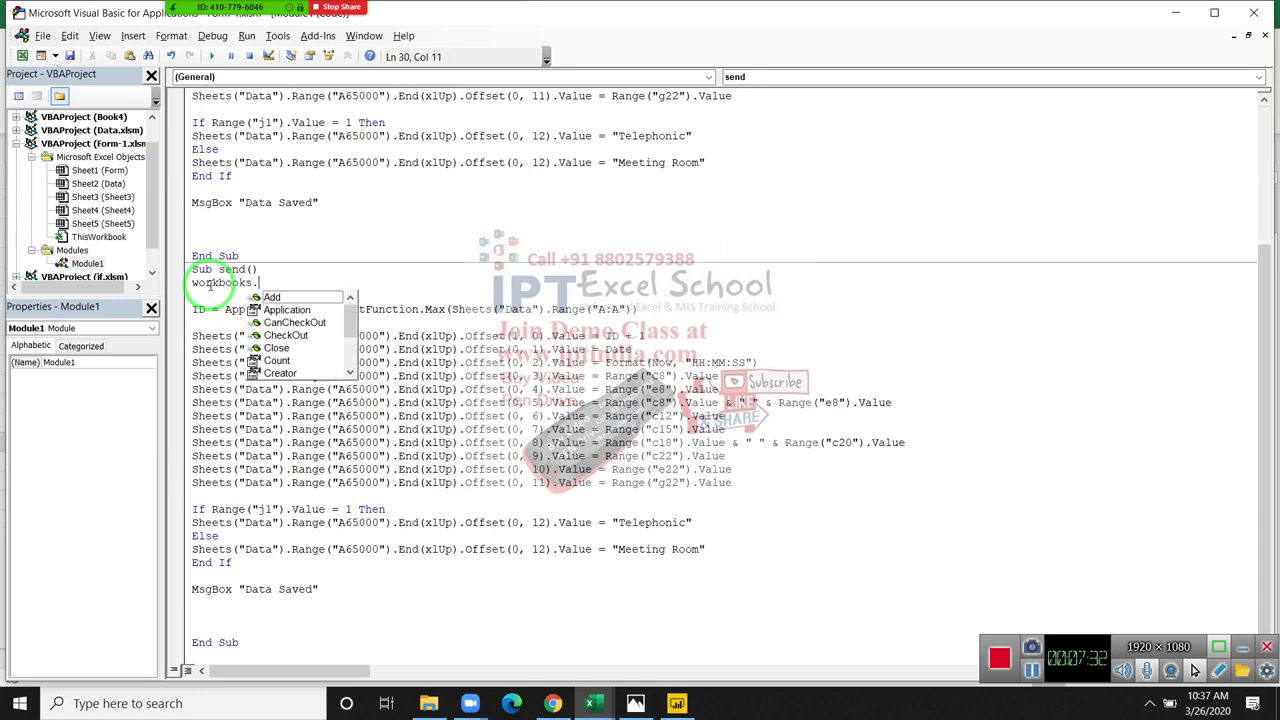
type("op")
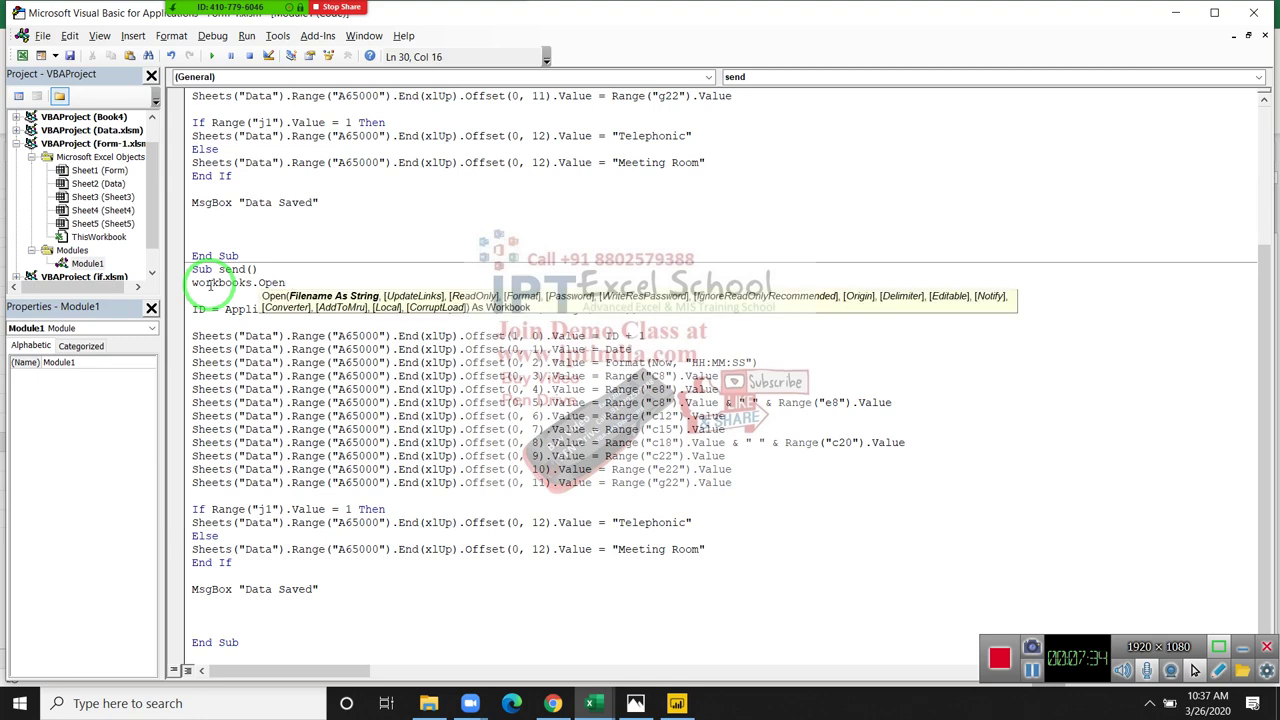
- Browse File Explorer to the DT folder on New Volume (F:) and select its path
left_click(430, 703)
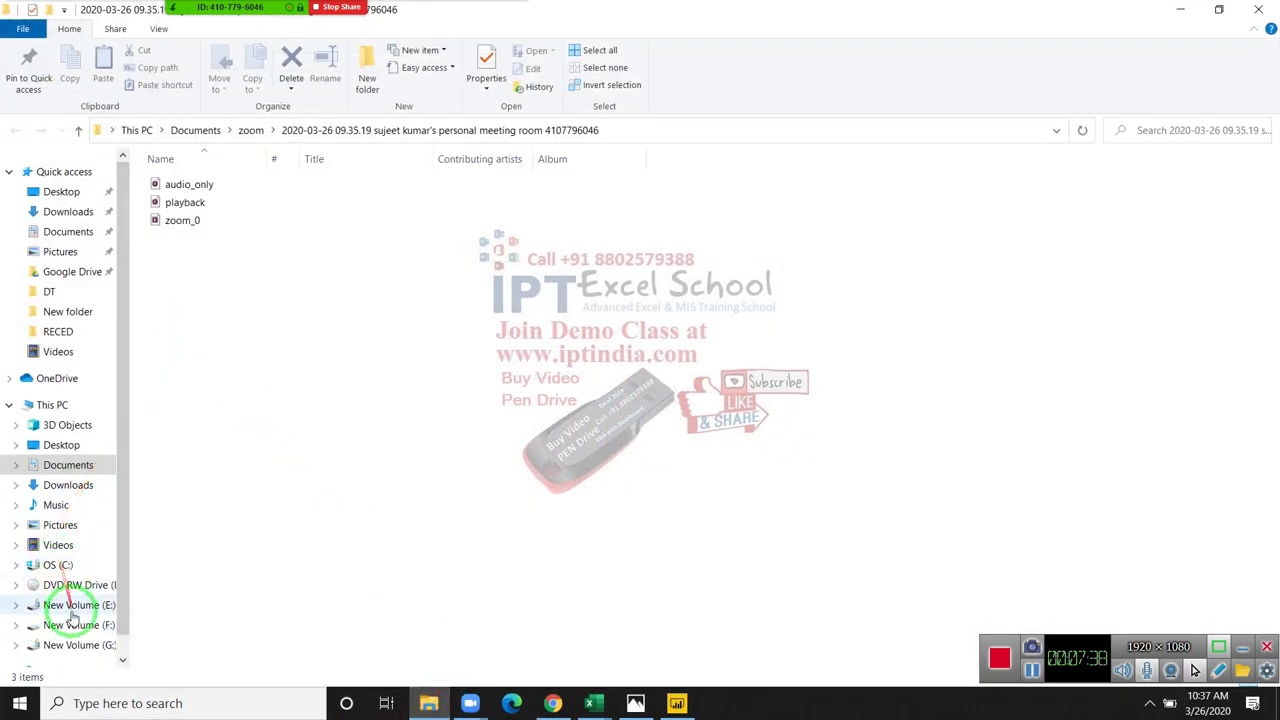
left_click(76, 624)
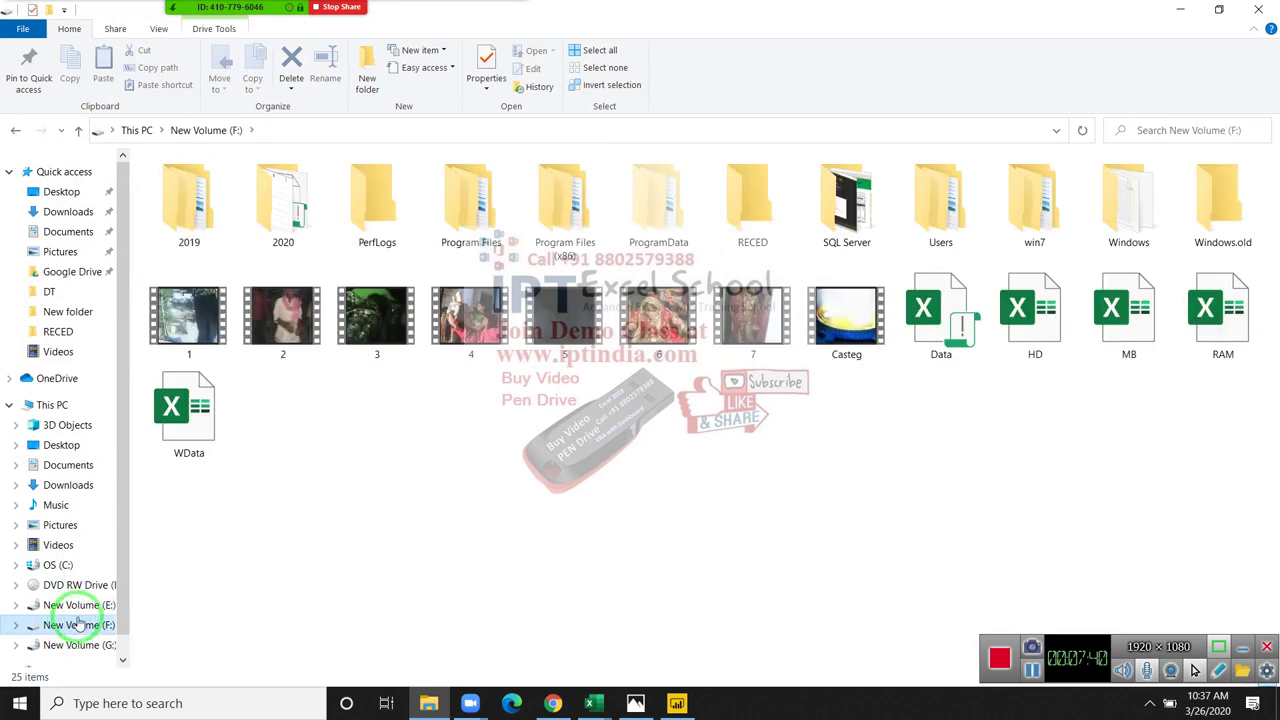
left_click(65, 295)
left_click(334, 130)
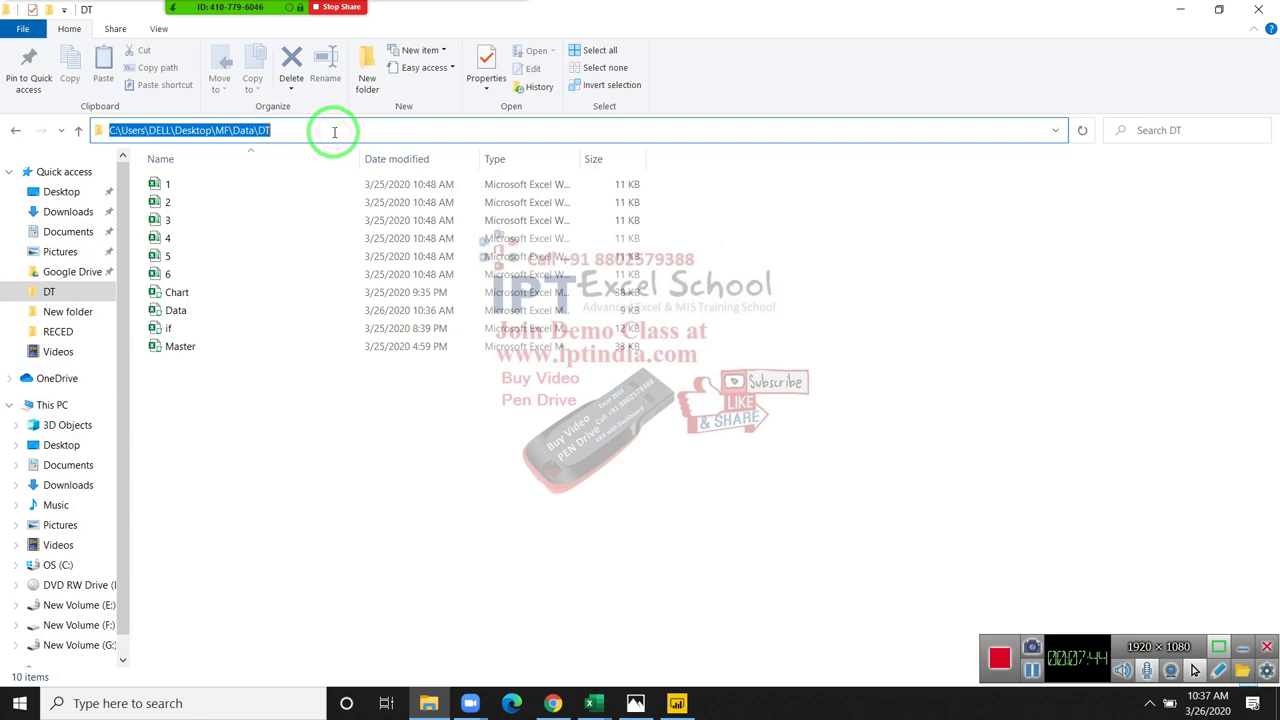
- Complete Workbooks.Open with the pasted DT folder path and the \Data.xlsm file name
key("alt+Tab")
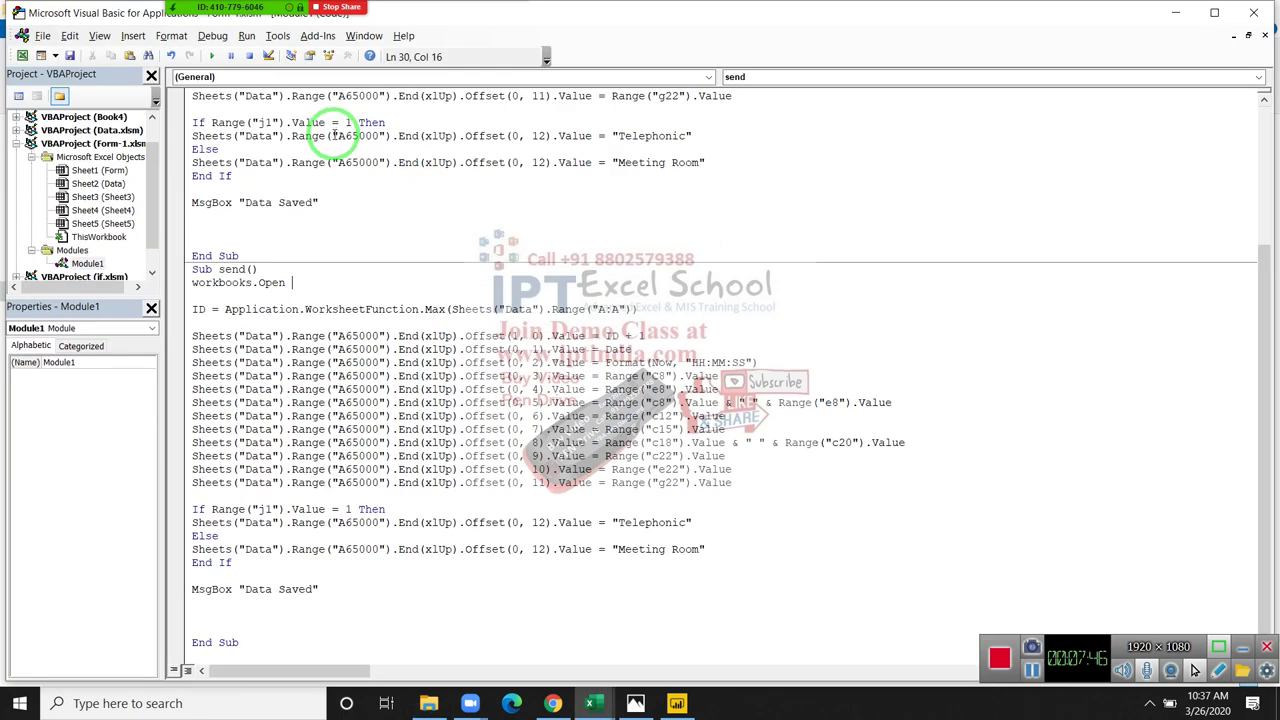
type("C:\\Users\\DELL\\Desktop\\MF\\Data\\DT")
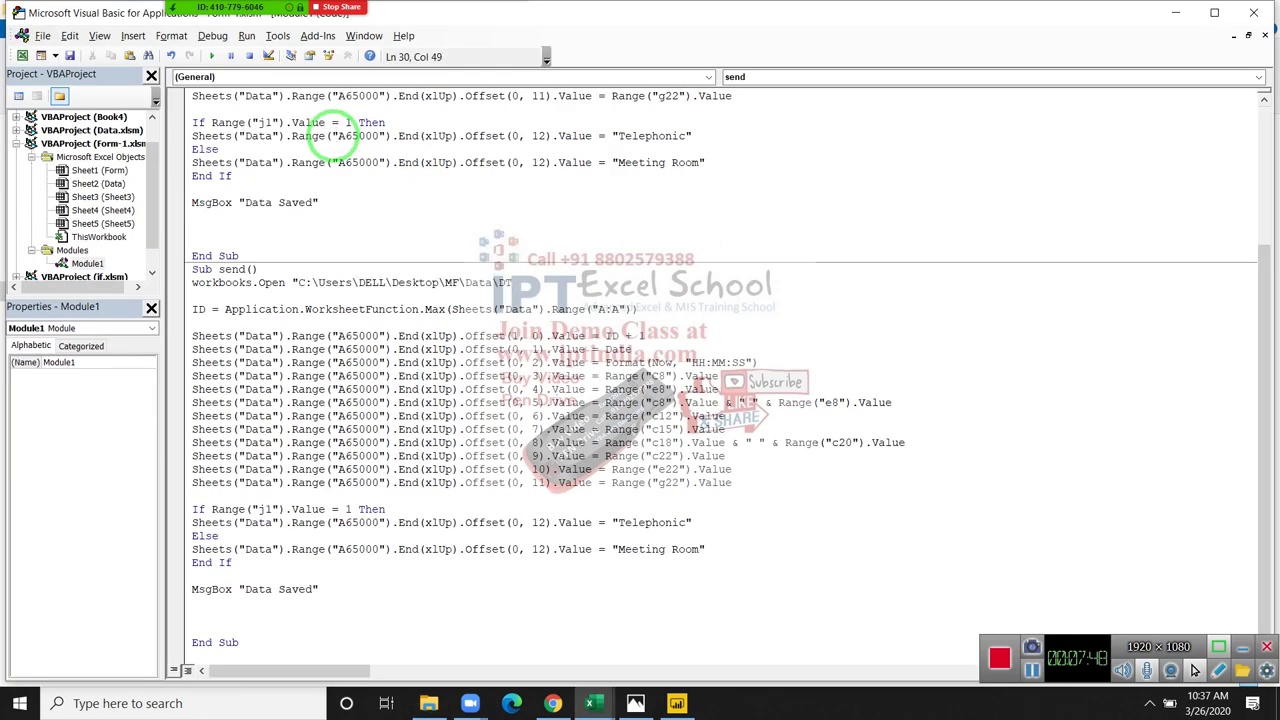
type("\\")
type("Data.x")
type("lsm")
left_click(290, 324)
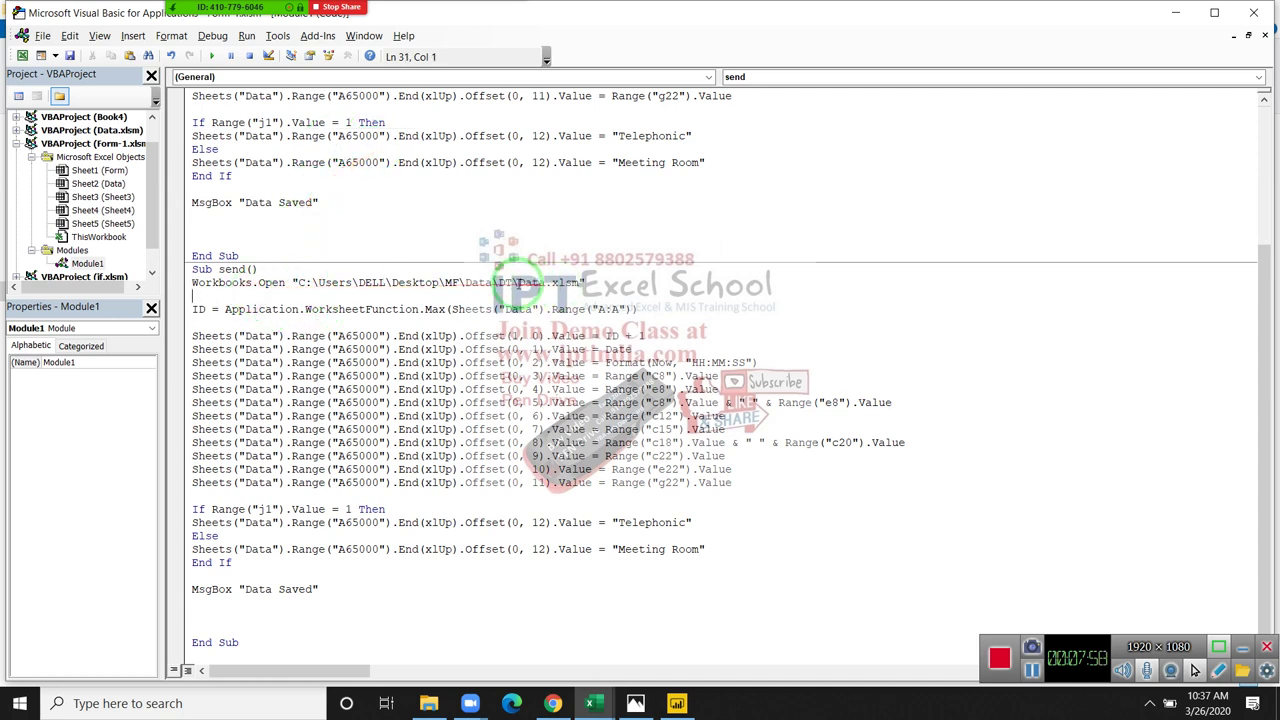
left_click_drag(516, 283, 548, 283)
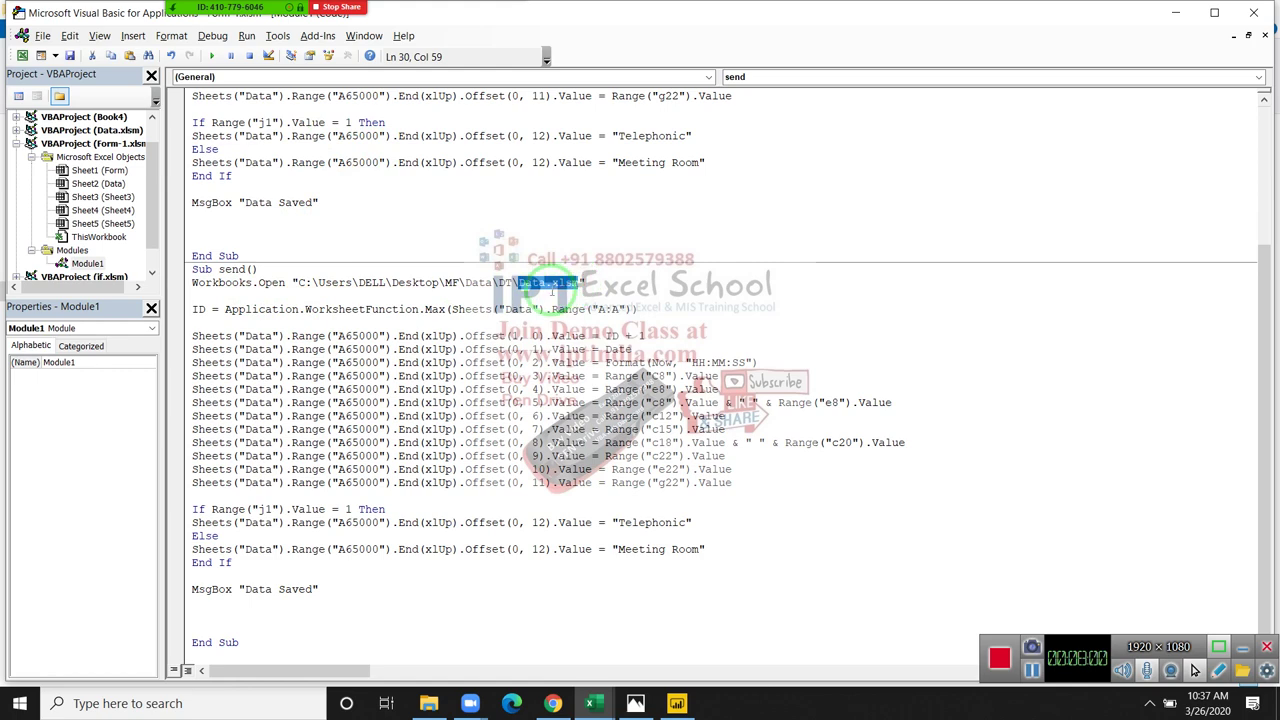
left_click(469, 318)
- Prefix the ID line's Max argument with workbooks.("Data.xlsm"), which raises a compile error
left_click(451, 309)
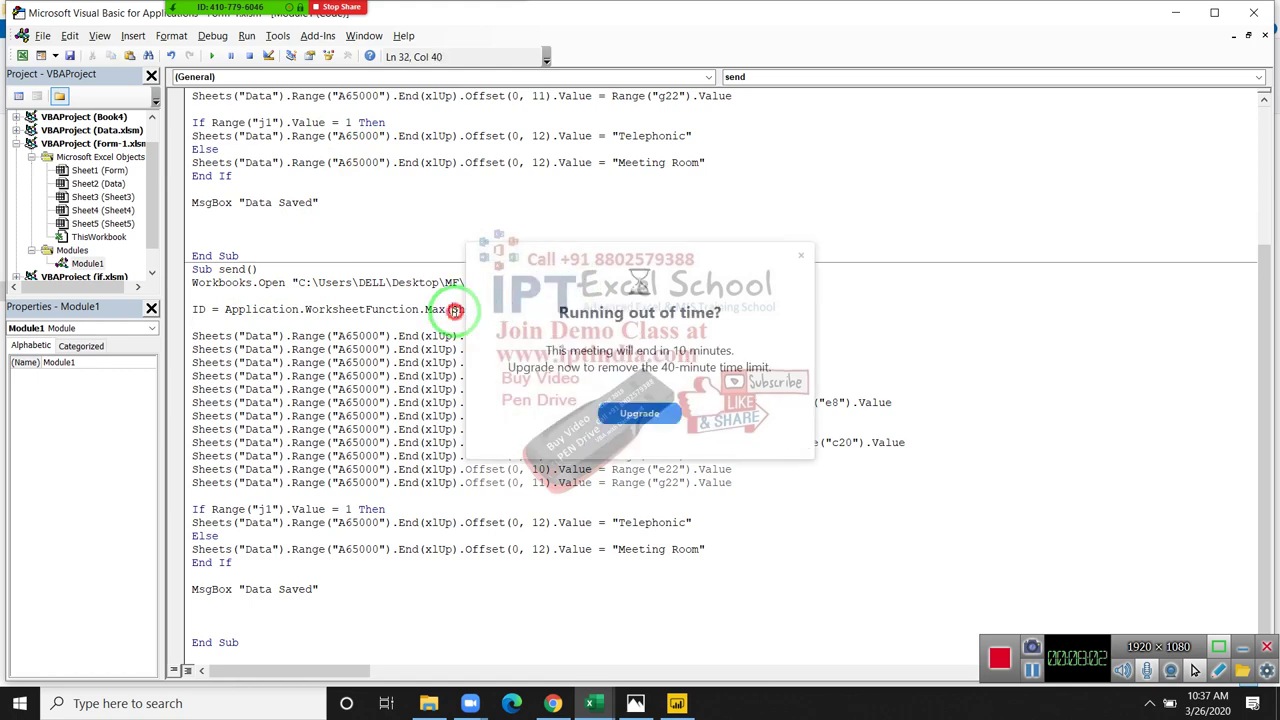
left_click(800, 256)
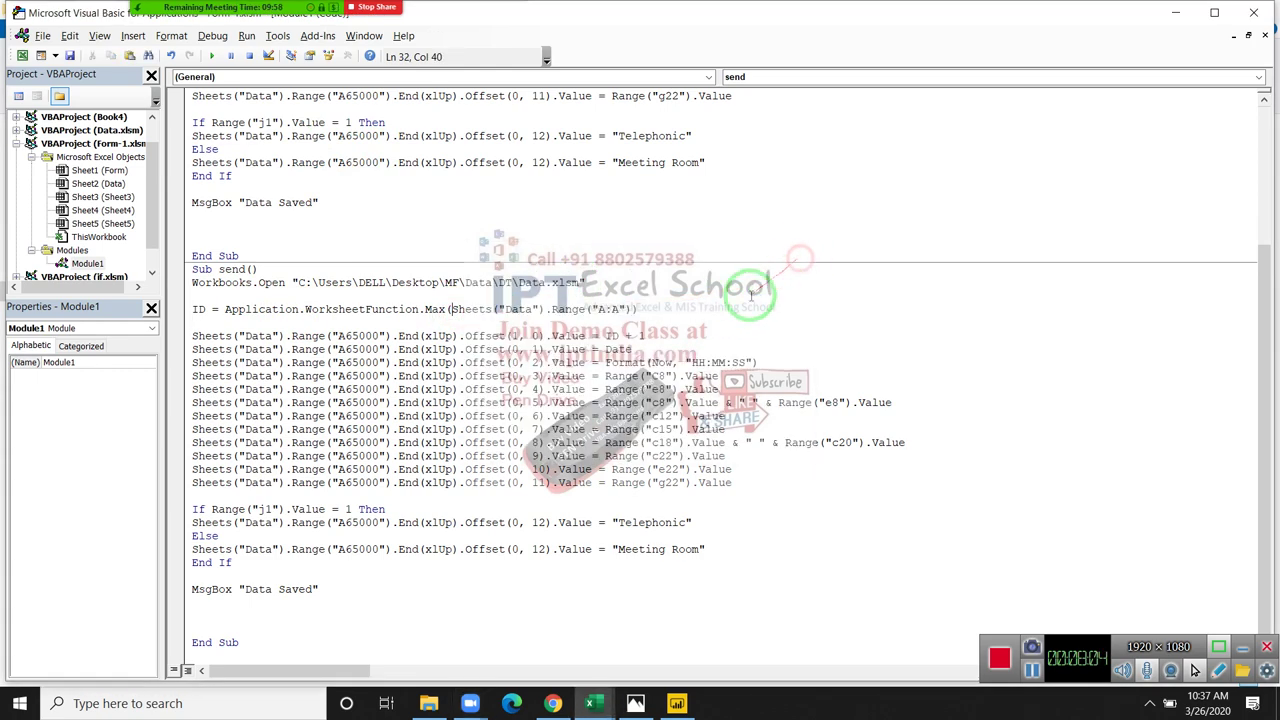
type("wor")
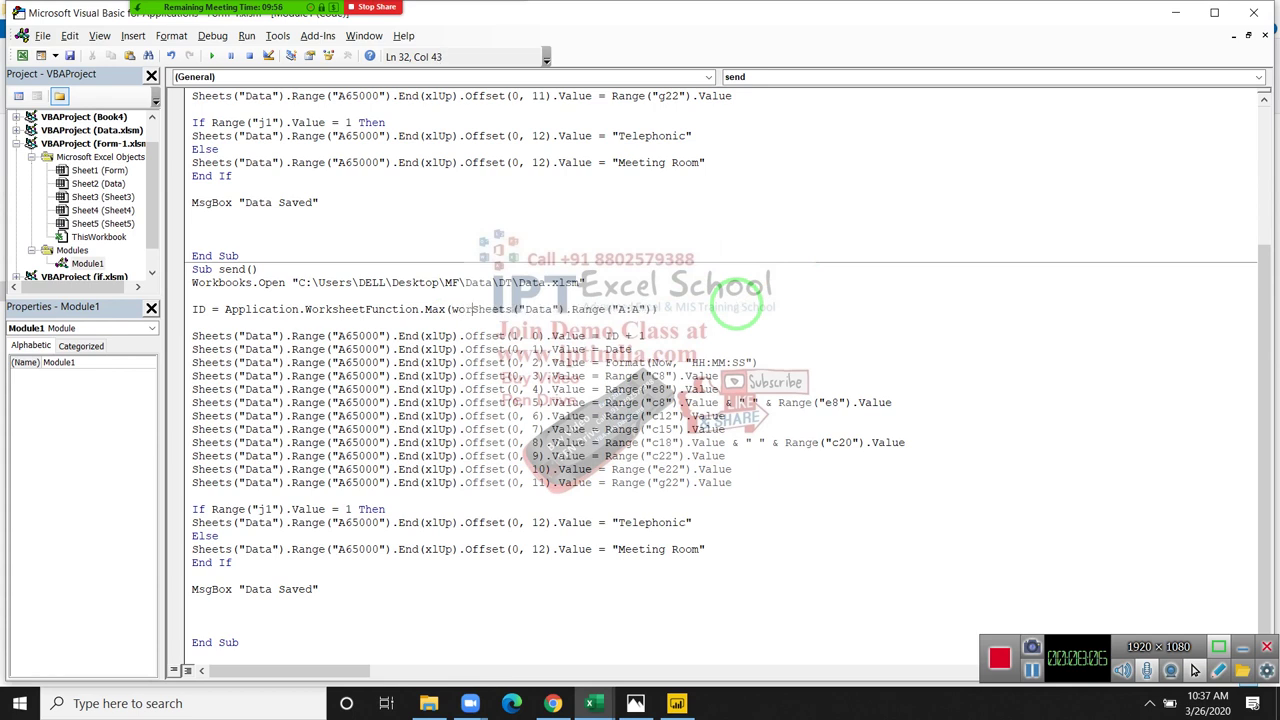
type("kboo")
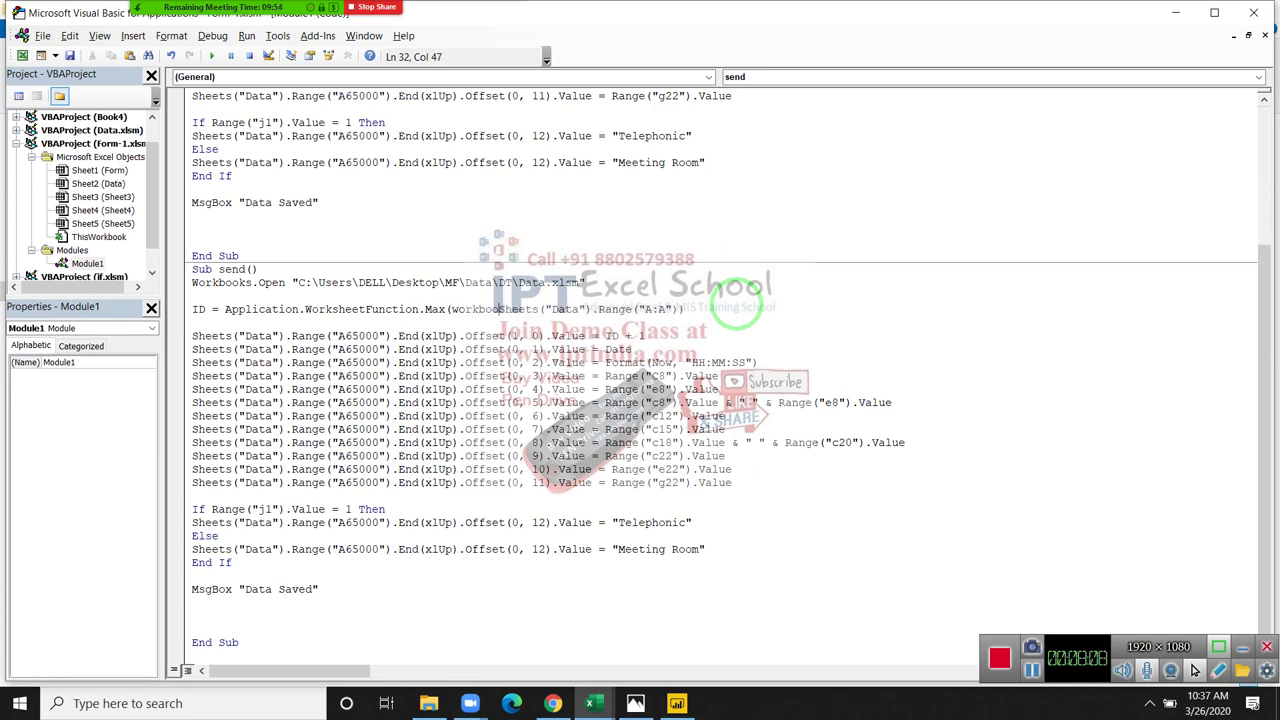
type("k")
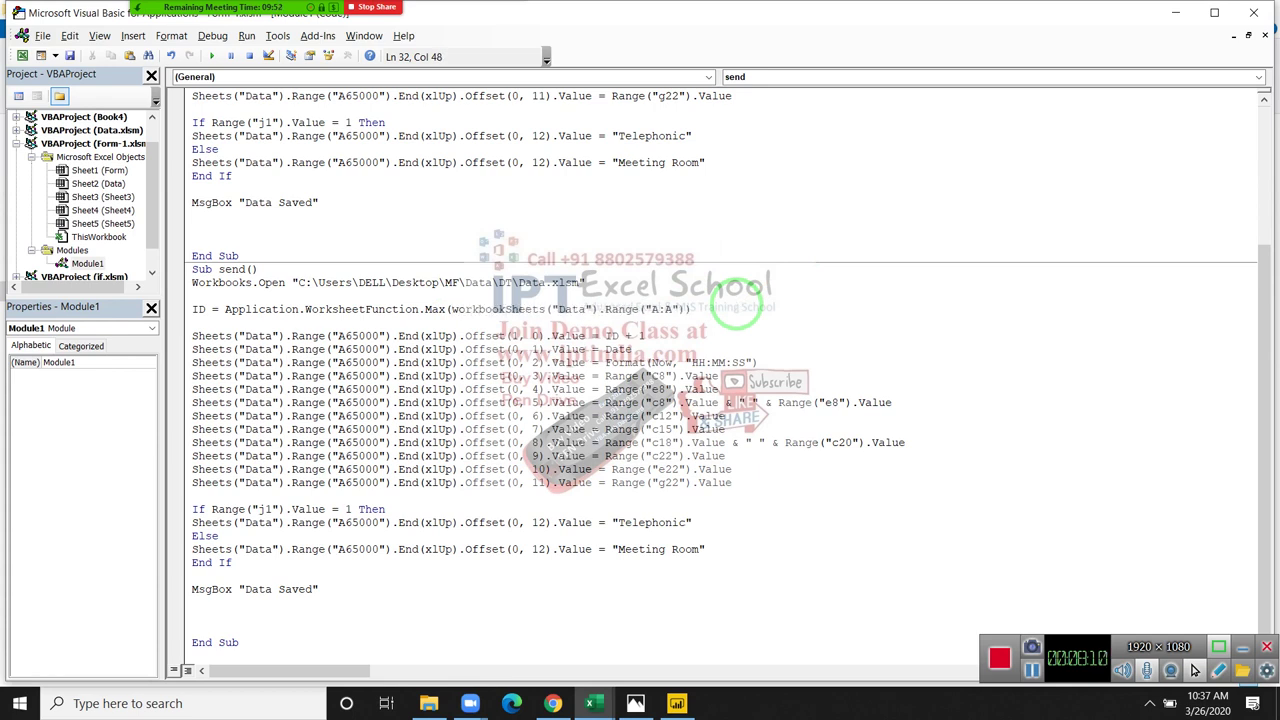
type("s.(")
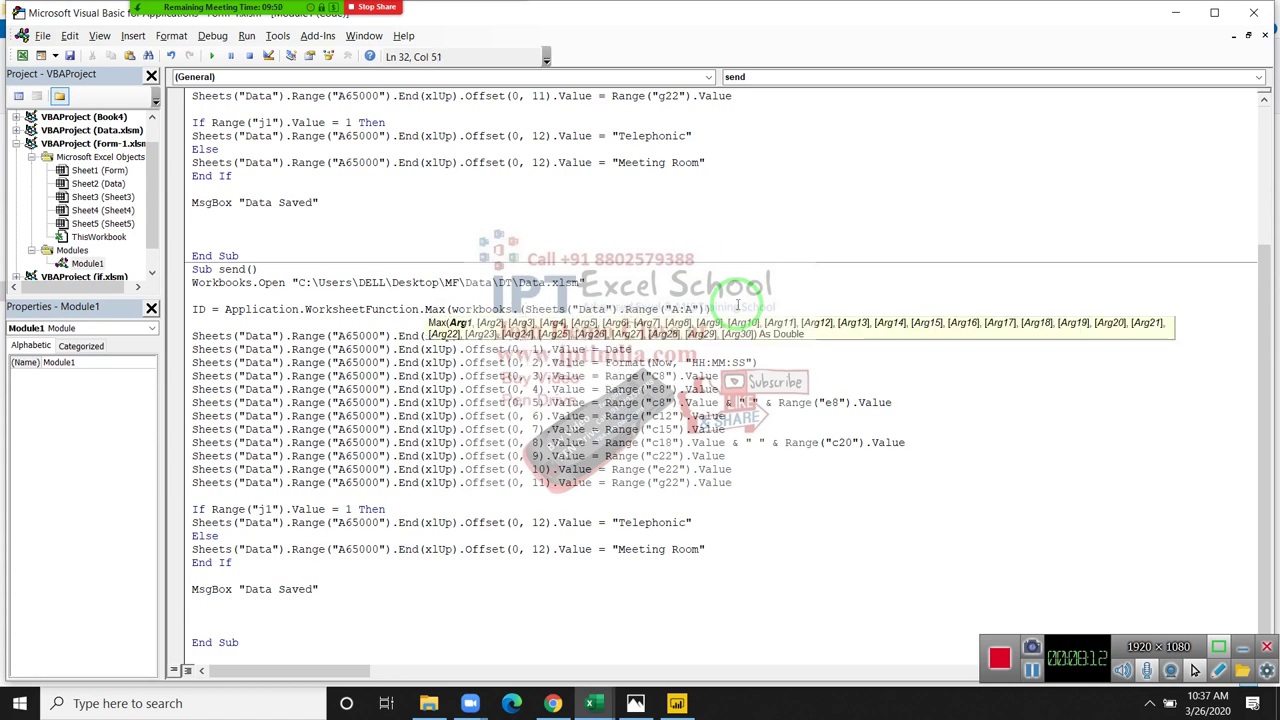
type("Data.xlsm\"")
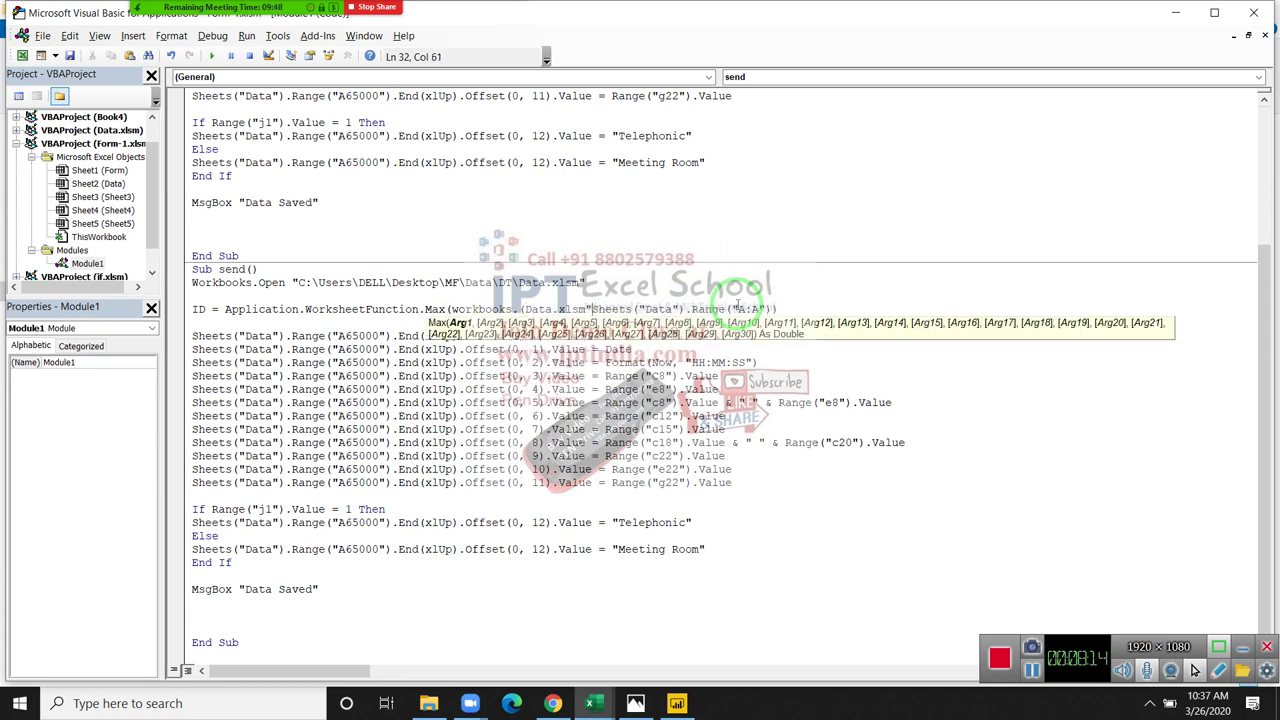
type(")")
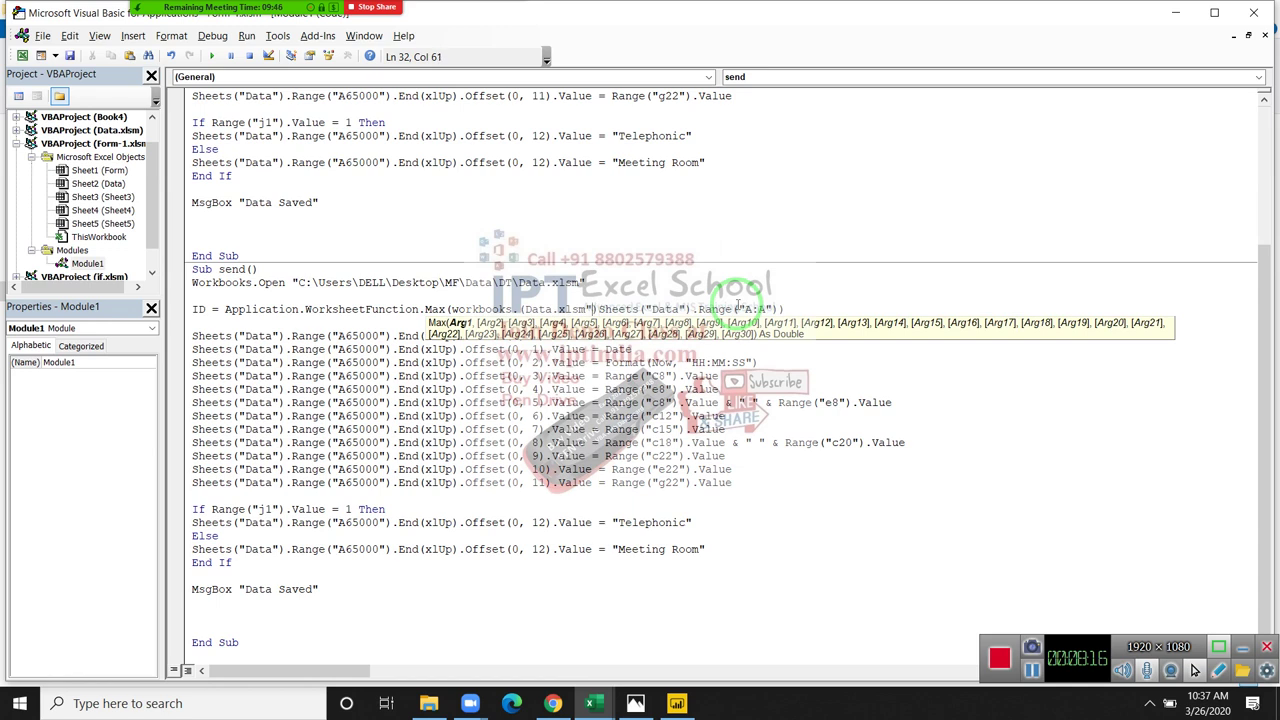
key("Left")
key("Left")
key("Left")
type("\"")
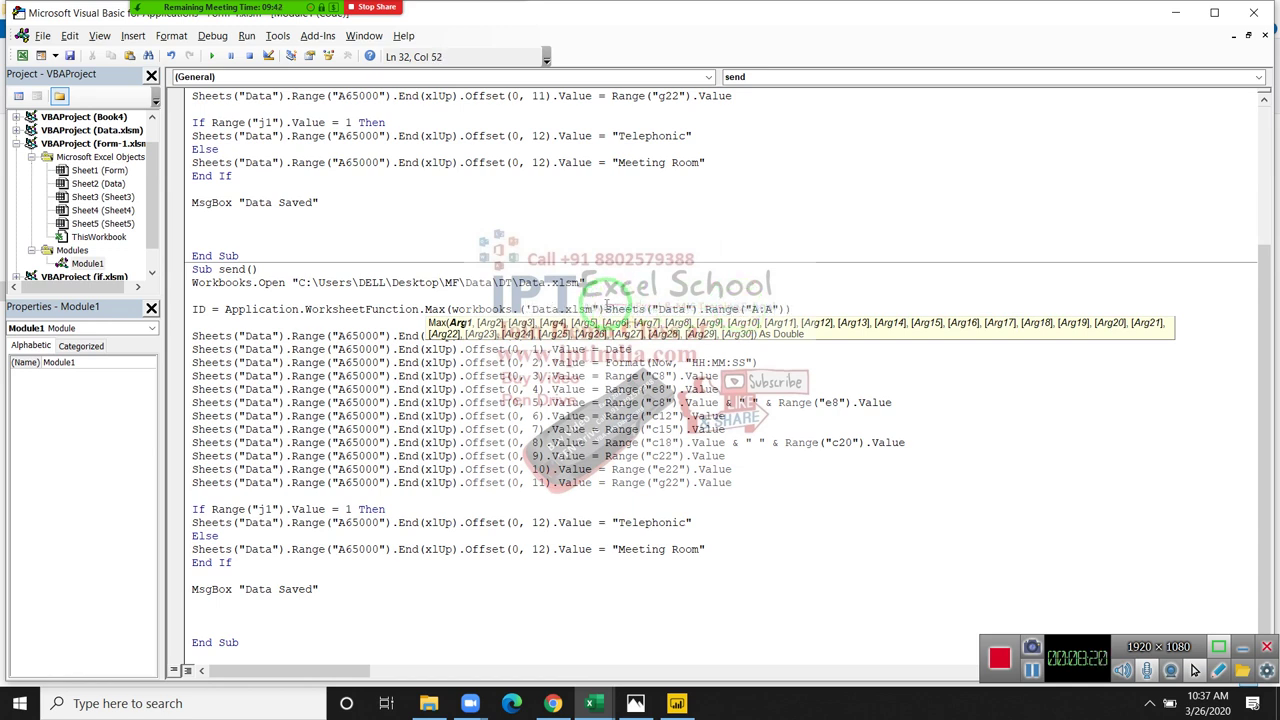
left_click(604, 309)
type(".")
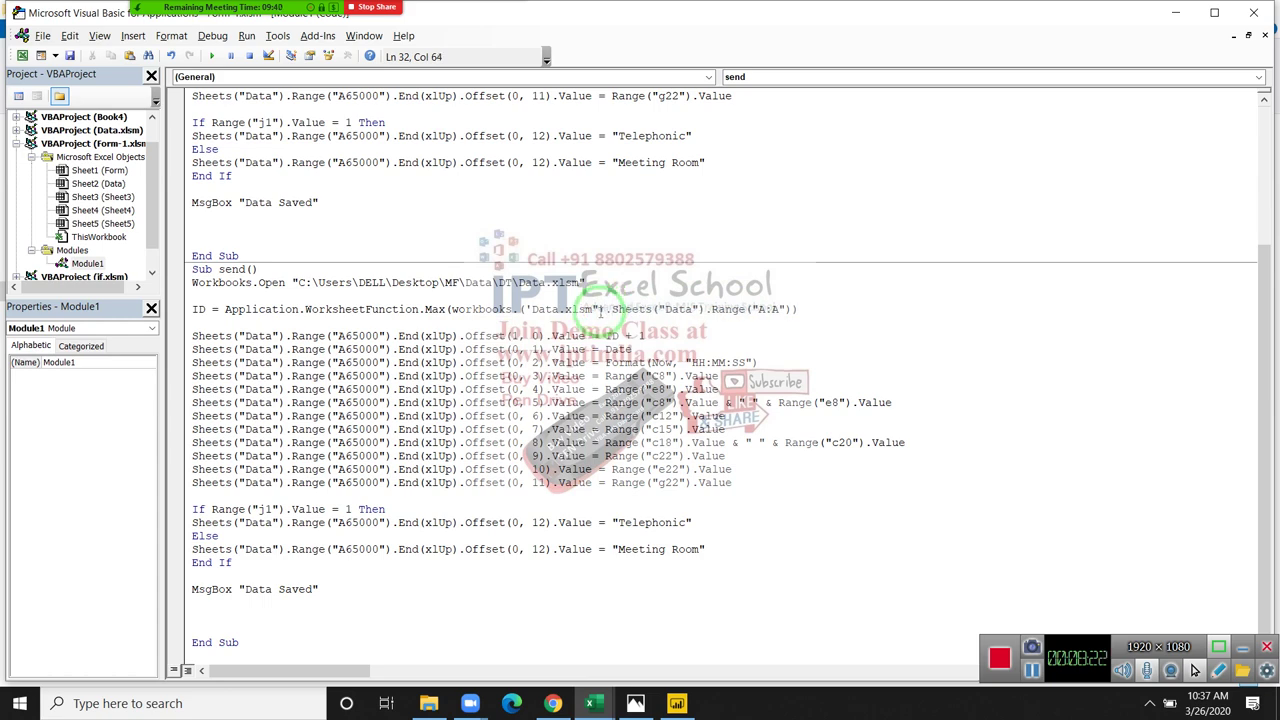
left_click(258, 352)
left_click(650, 419)
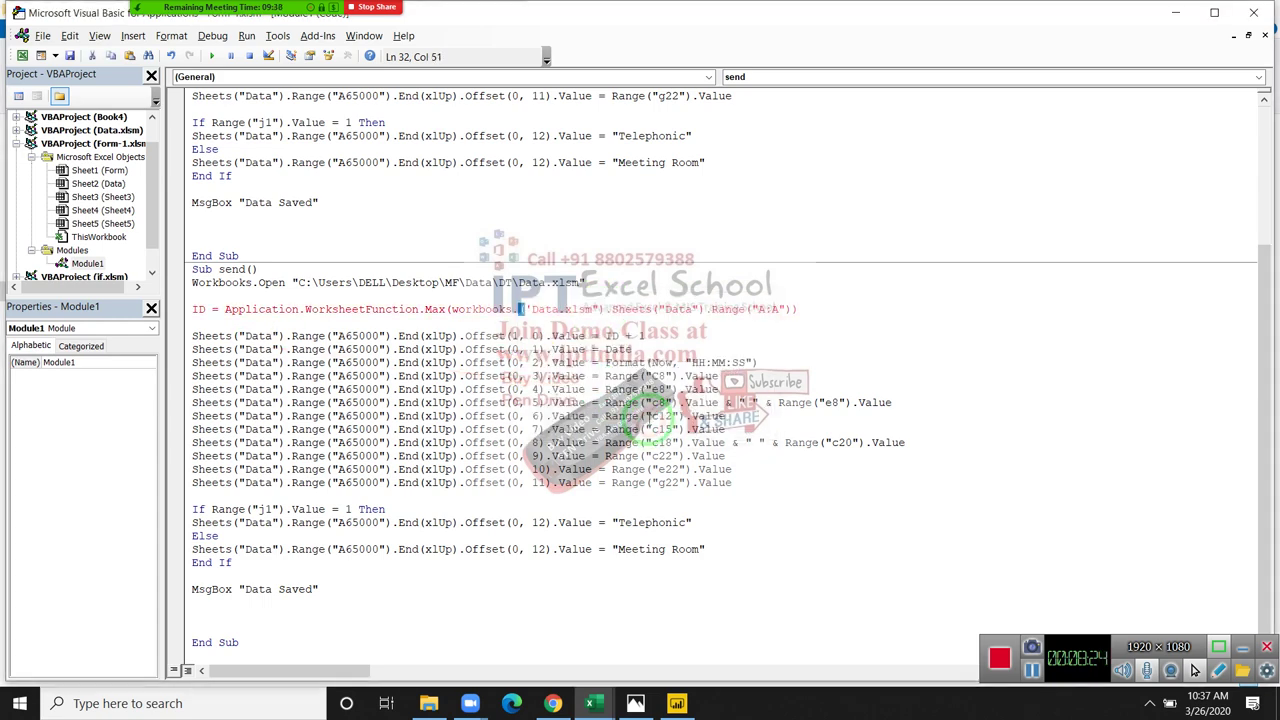
left_click(520, 309)
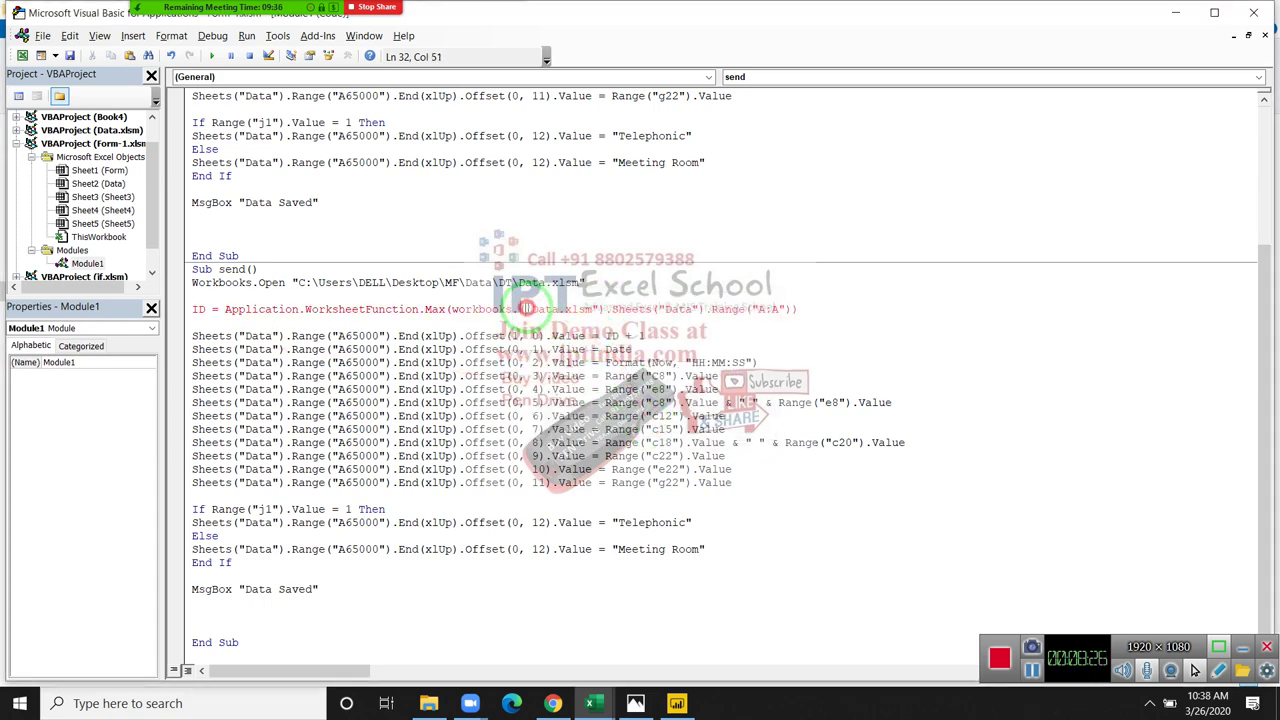
- Remove the stray period so the ID line reads Workbooks("Data.xlsm").Sheets("Data").Range("A:A")
key("Right")
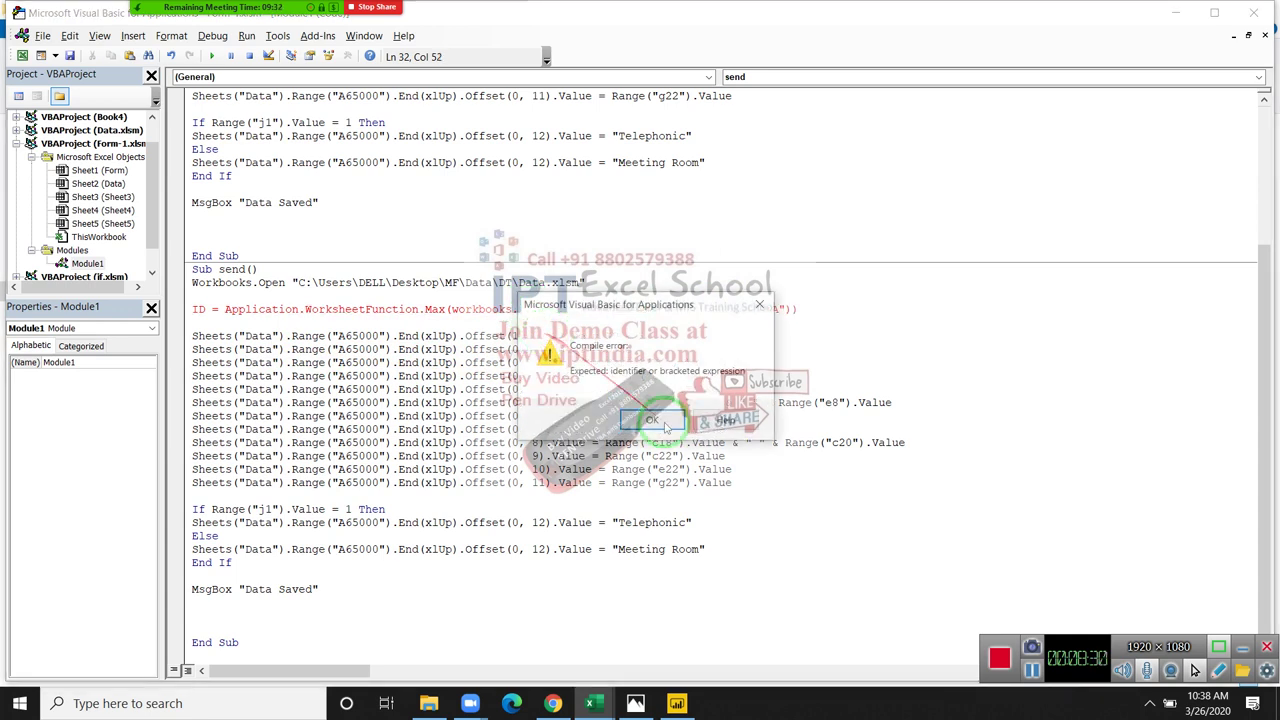
key("Left")
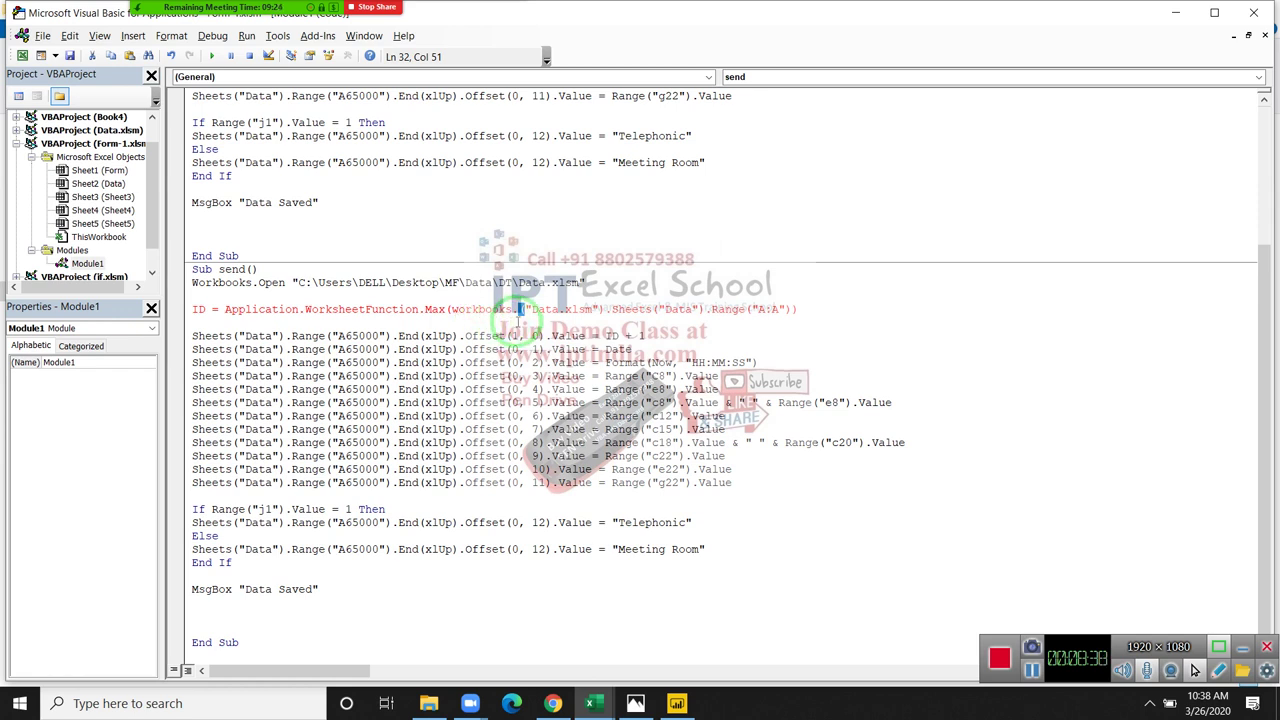
key("BackSpace")
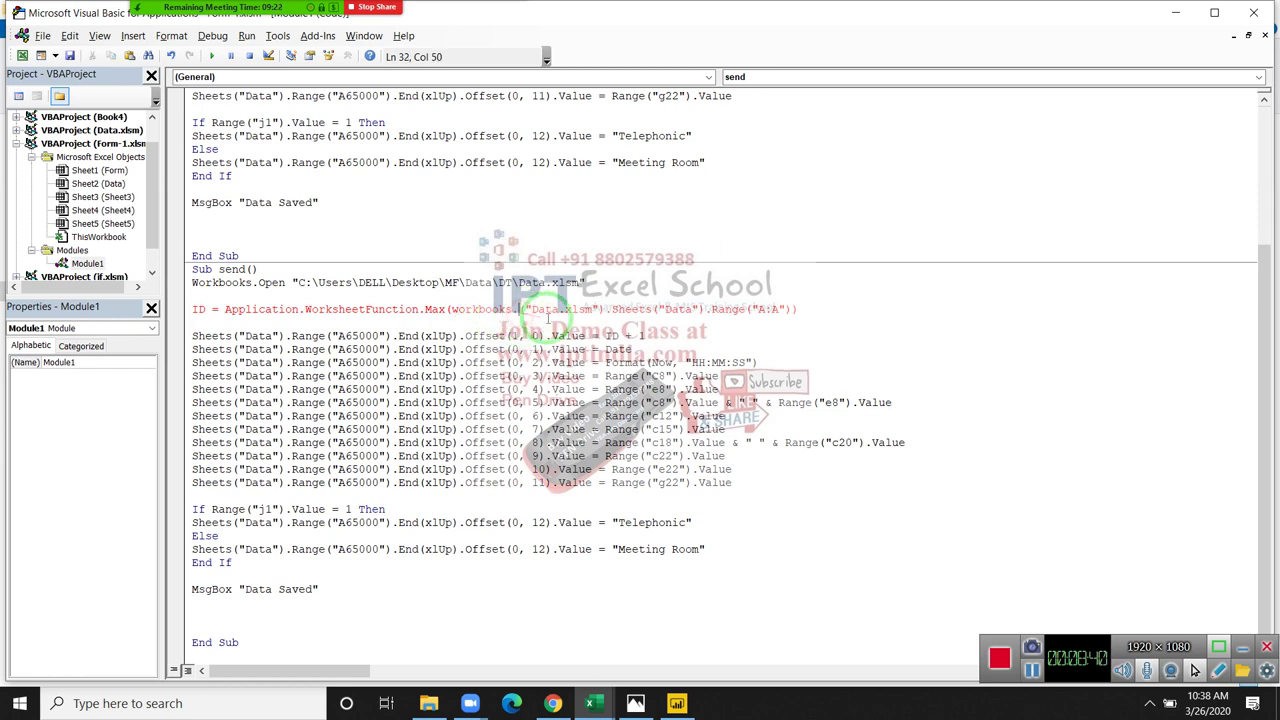
key("Delete")
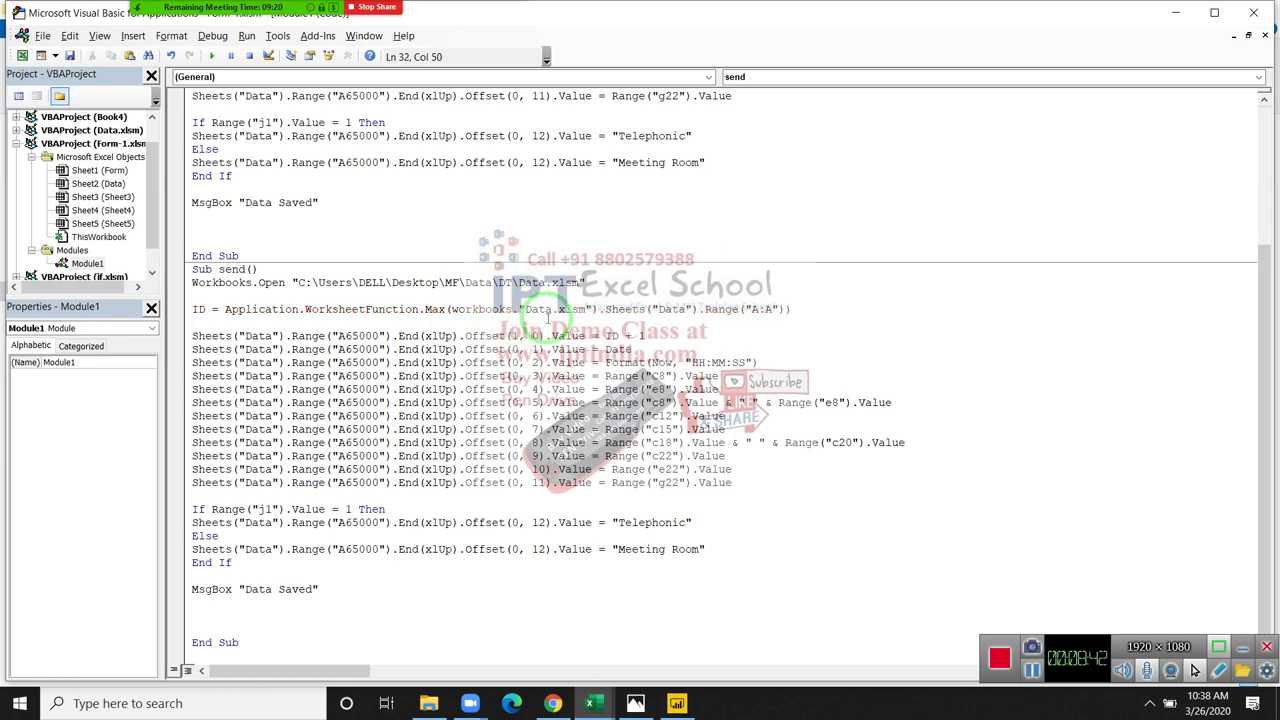
type("(")
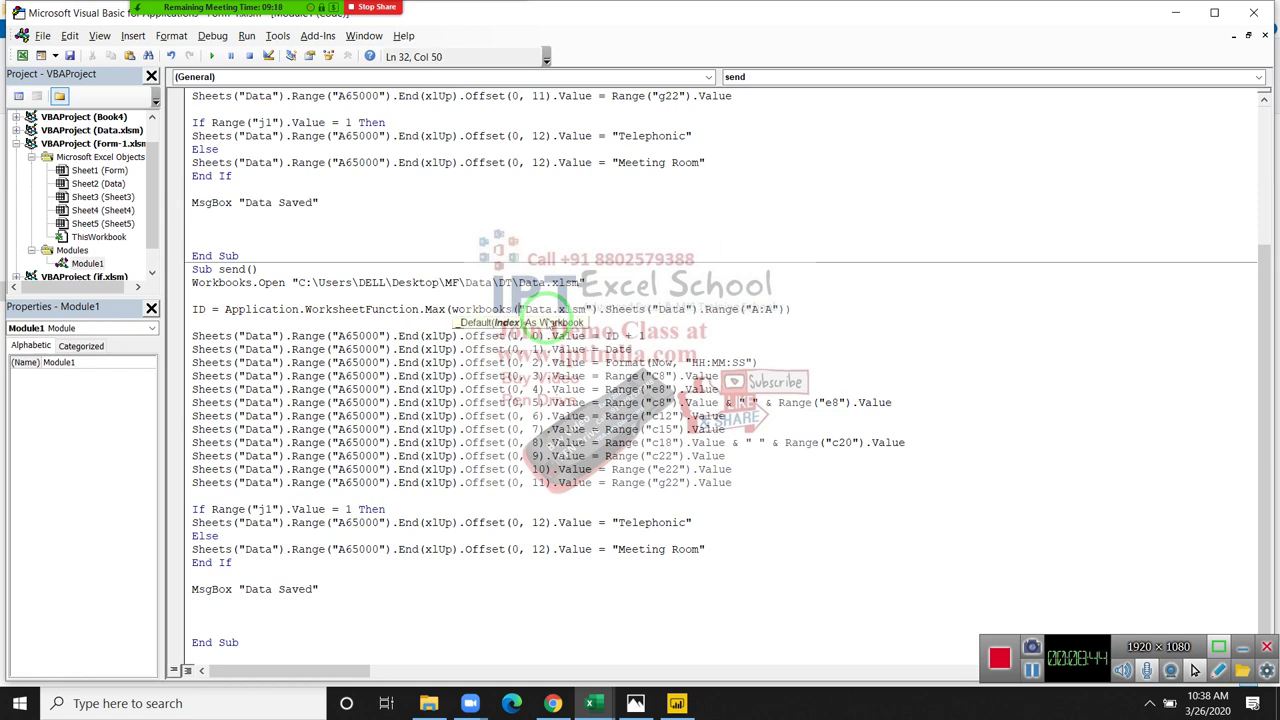
left_click(489, 375)
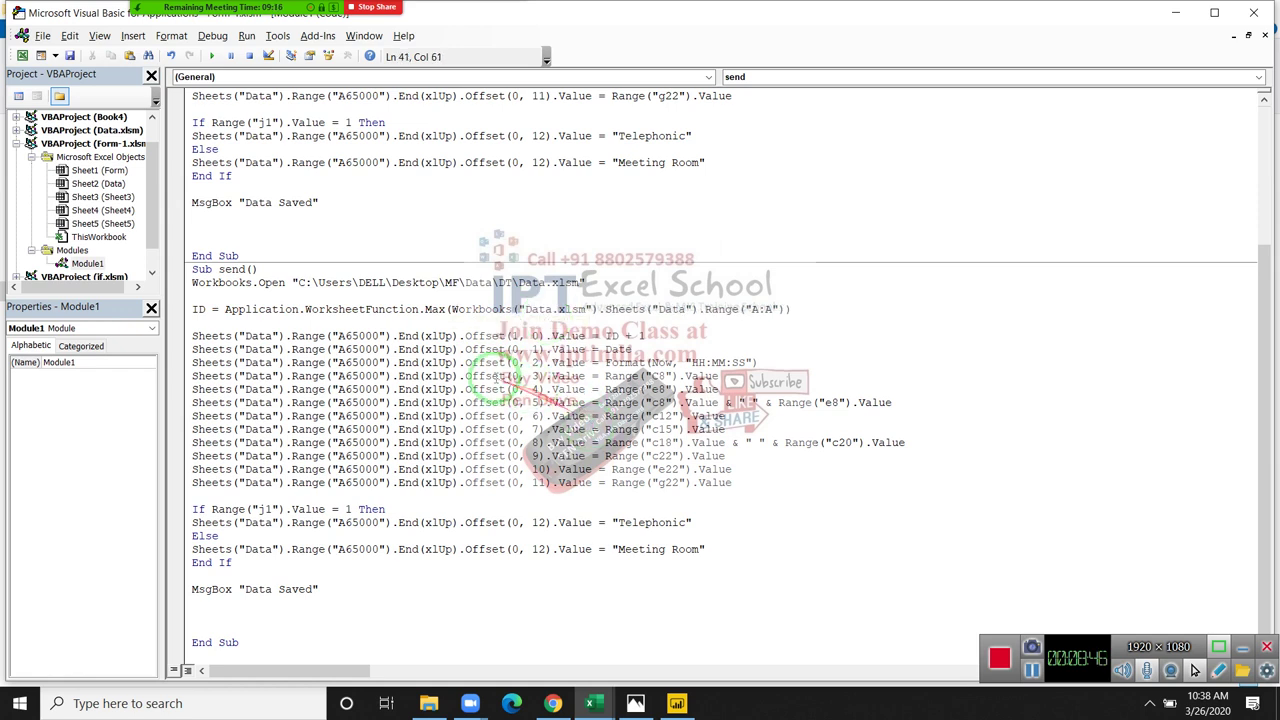
left_click_drag(540, 345, 415, 377)
mouse_move(451, 309)
left_mouse_down()
mouse_move(517, 309)
mouse_move(297, 298)
left_mouse_up()
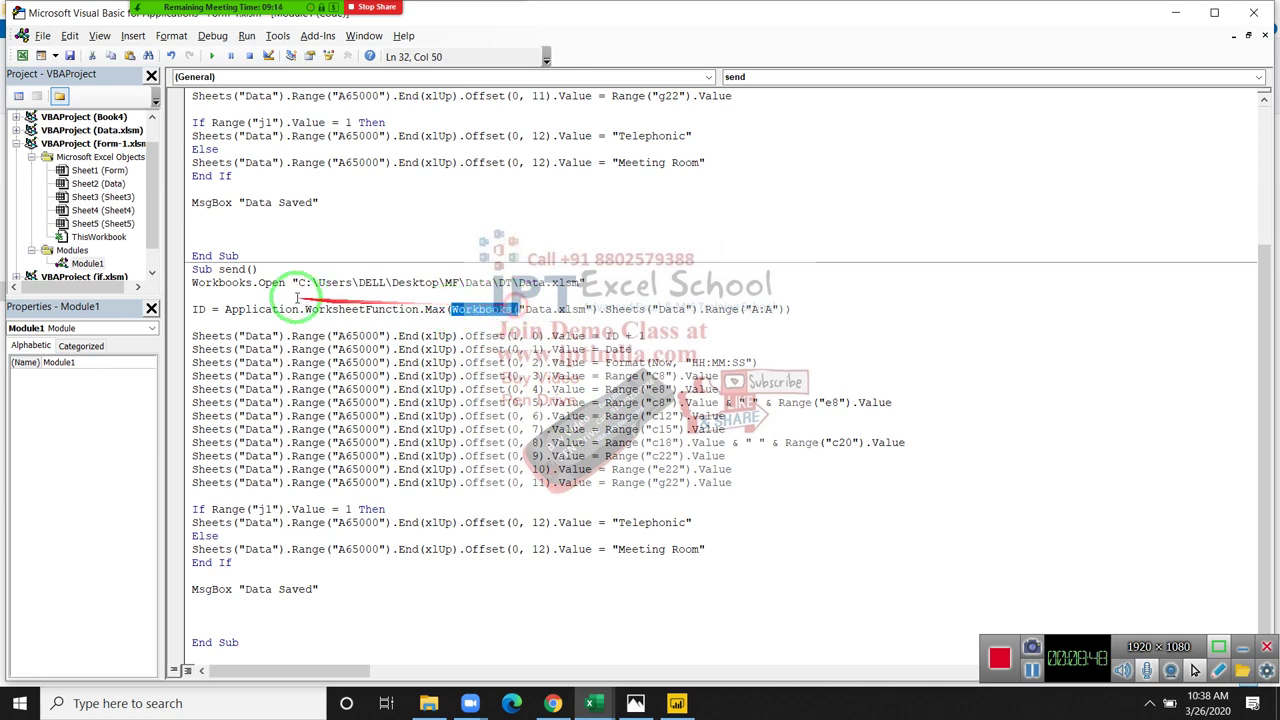
- Add s = ActiveWorkbook.Name above Workbooks.Open and select the Workbooks("Data.xlsm") reference
left_click(194, 283)
key("Return")
key("Up")
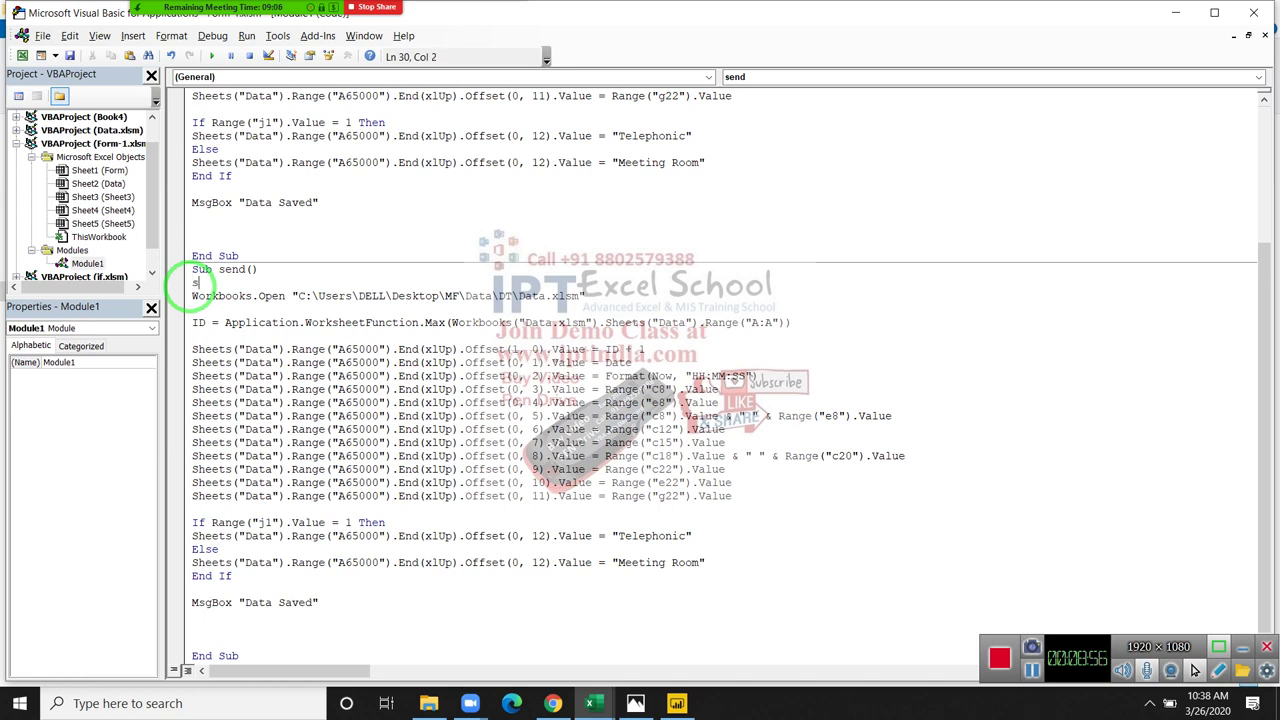
type("active")
type("wo")
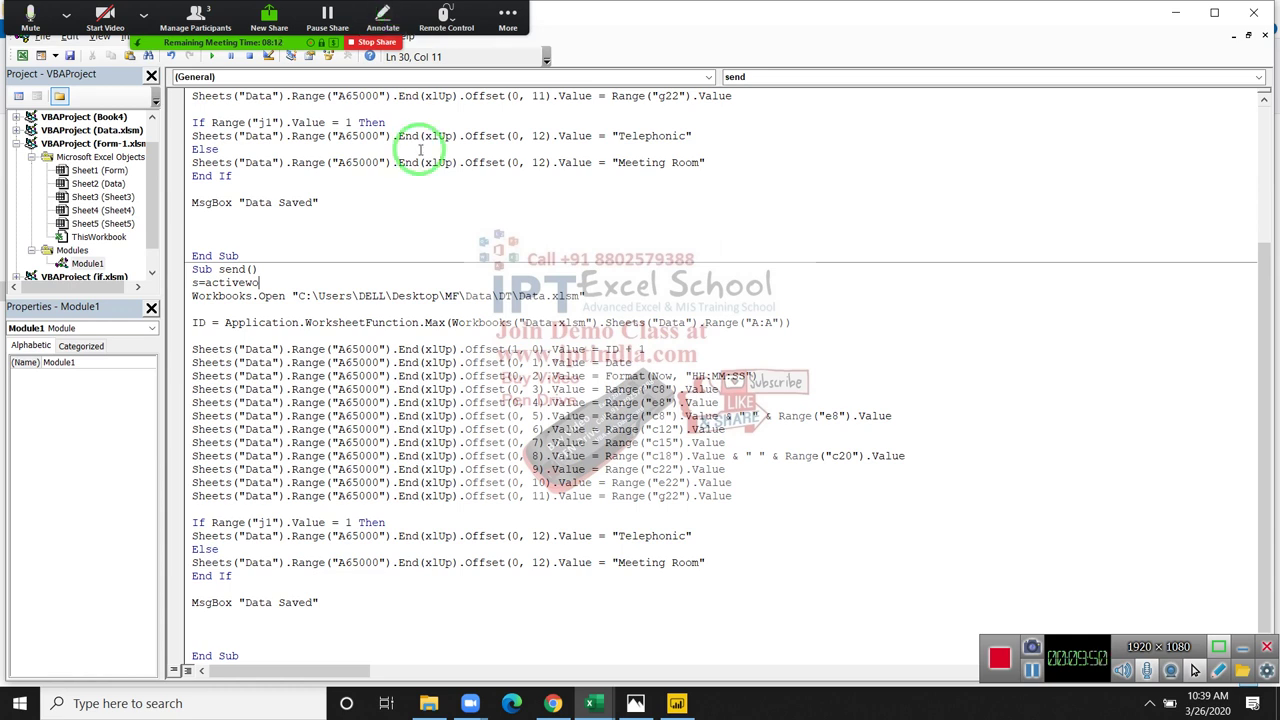
left_click_drag(400, 335, 590, 143)
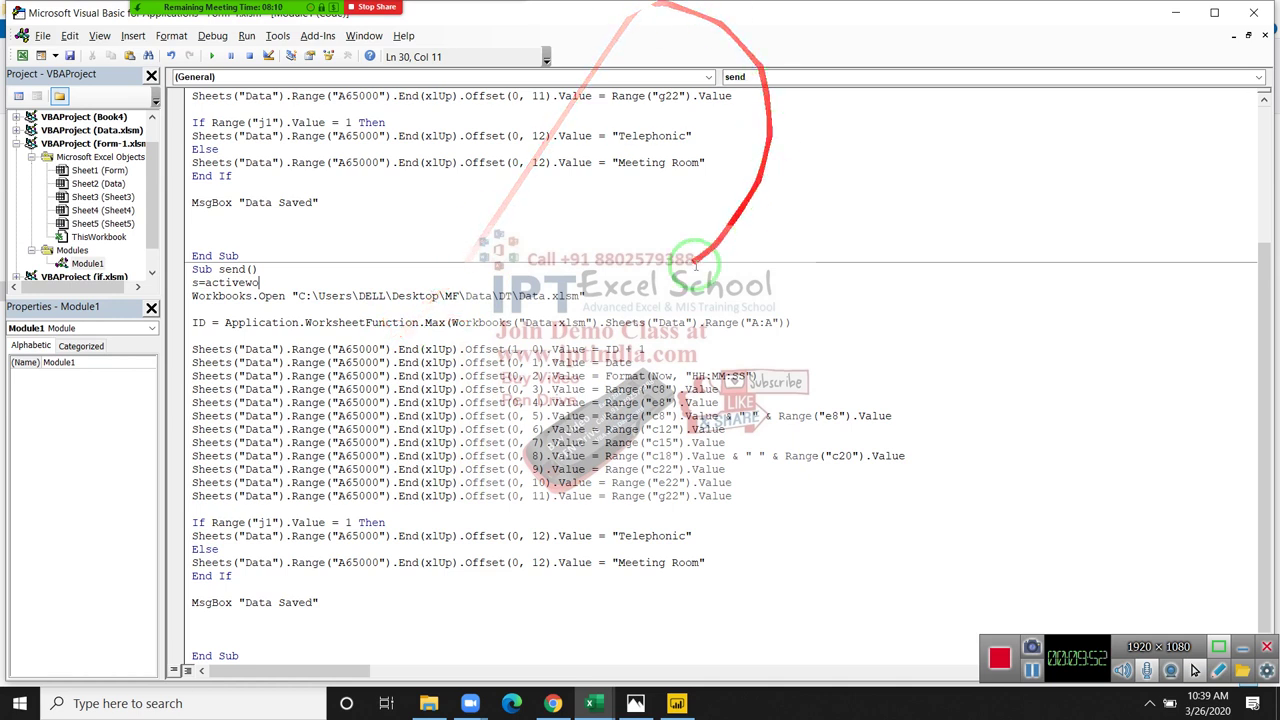
key("BackSpace")
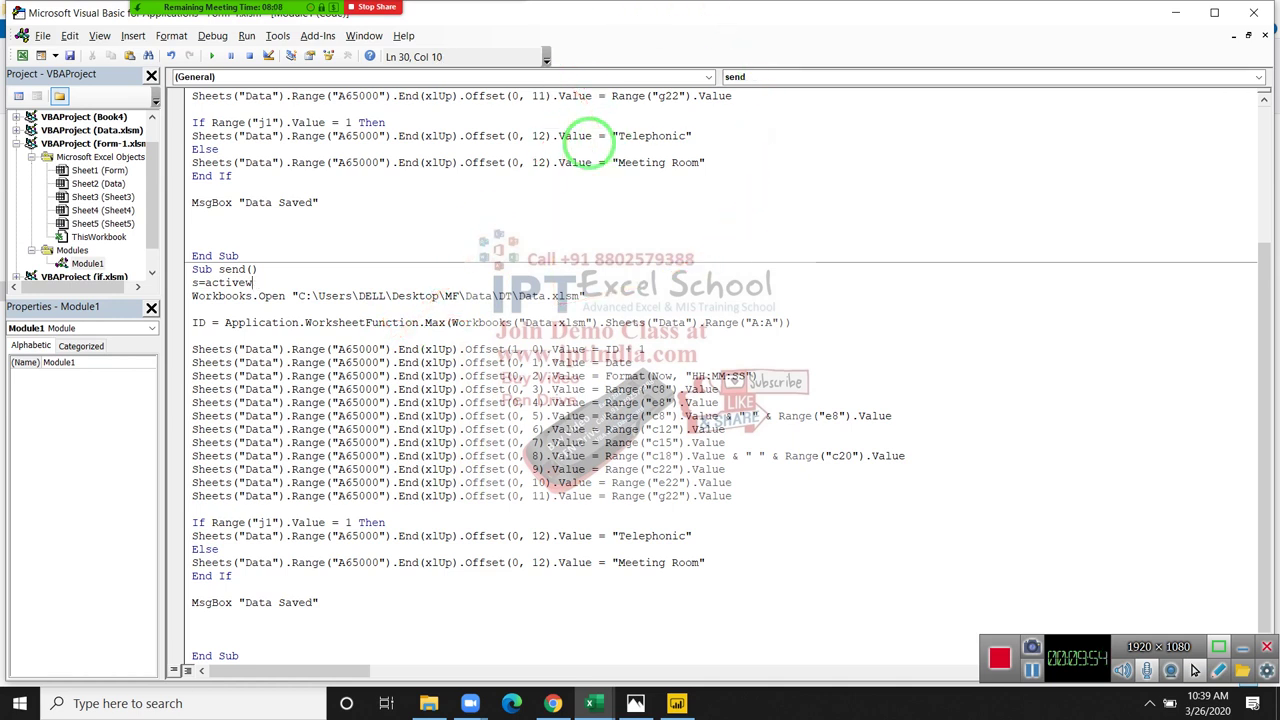
type("or")
type("kbooks.name")
key("Down")
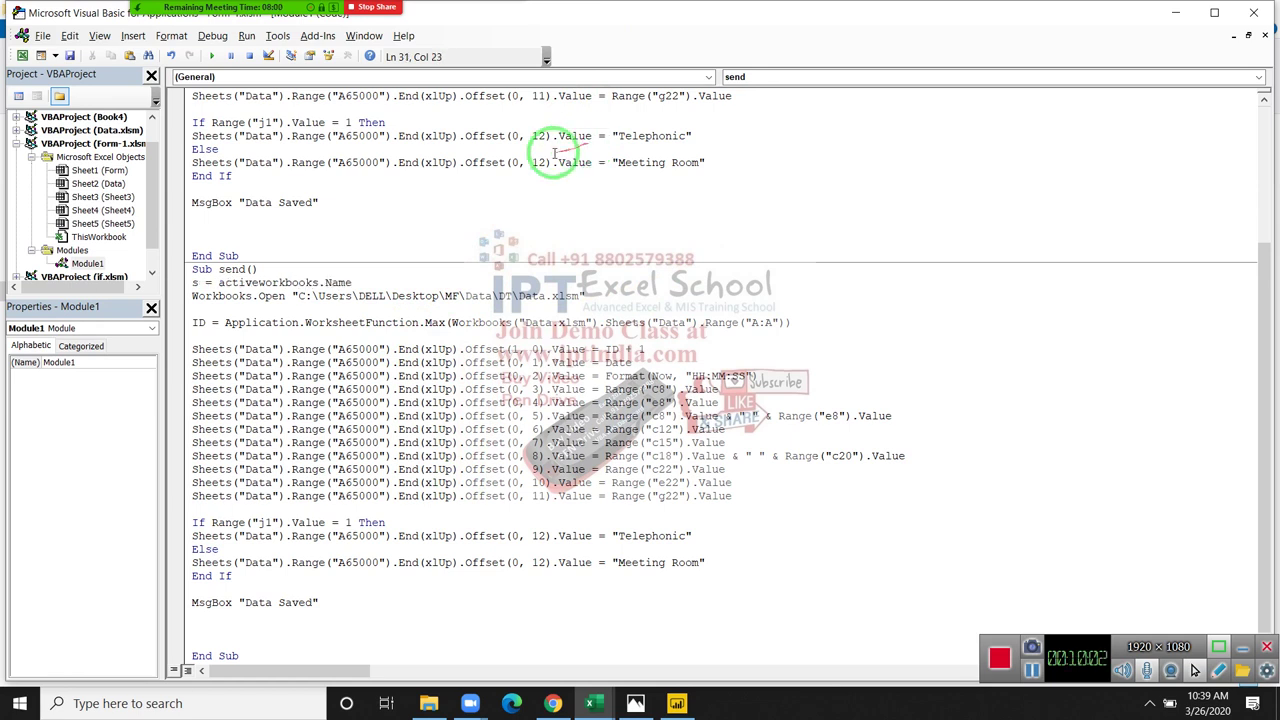
left_click(321, 283)
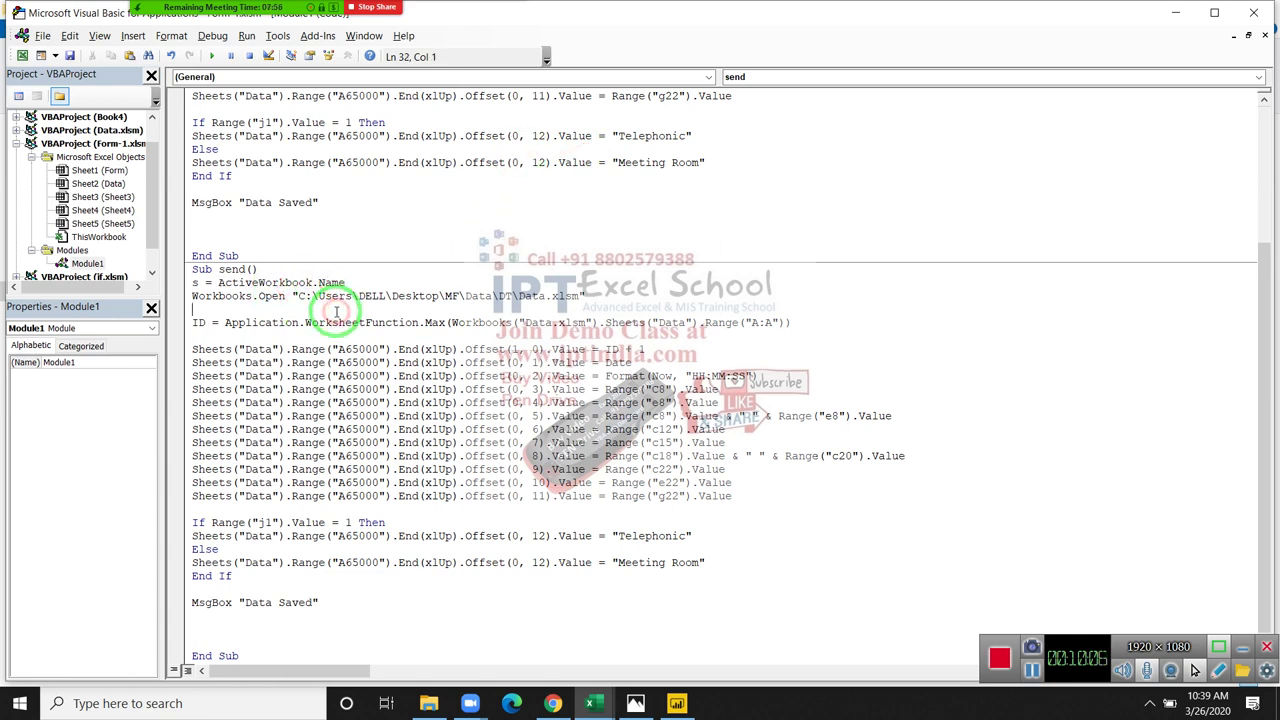
left_click(277, 309)
left_click_drag(285, 330, 697, 386)
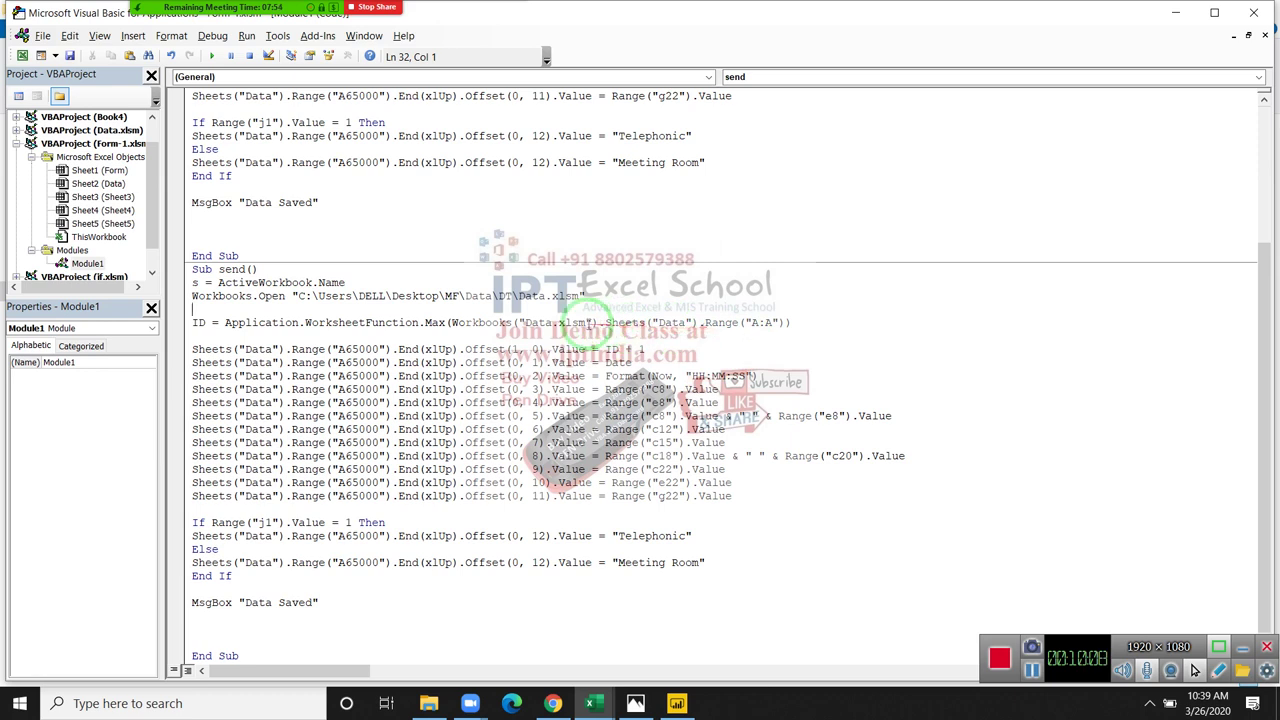
left_click_drag(451, 322, 598, 323)
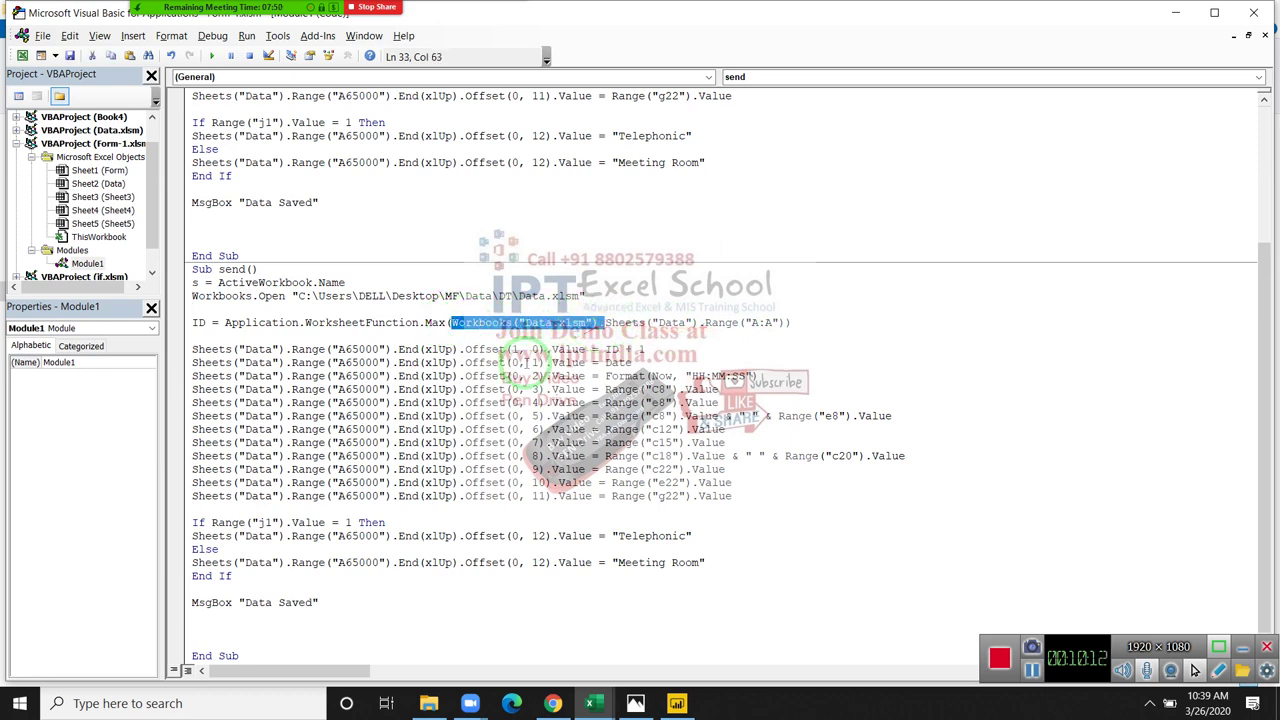
- Prefix each Sheets("Data") line, through Offset(0, 11), Telephonic and Meeting Room, with Workbooks("Data.xlsm")
left_click(191, 349)
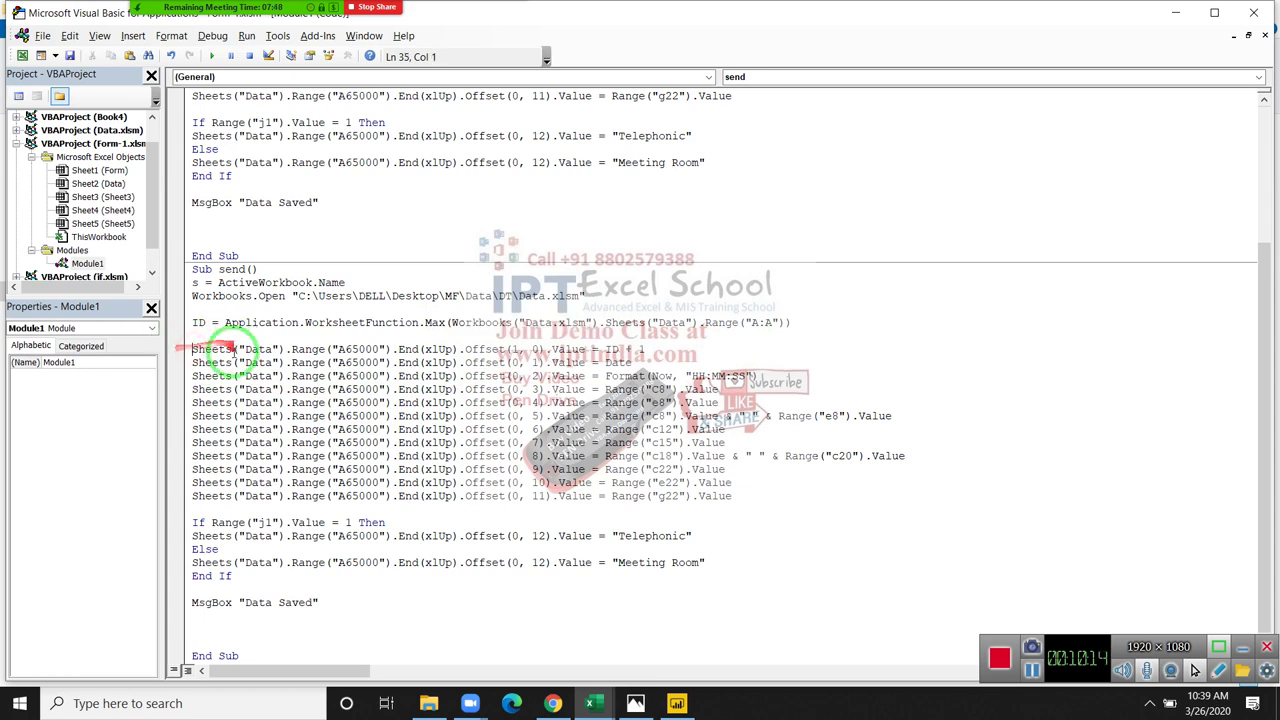
type("Workbooks(\"Data.xlsm\").")
left_click(193, 362)
type("Workbooks(\"Data.xlsm\").")
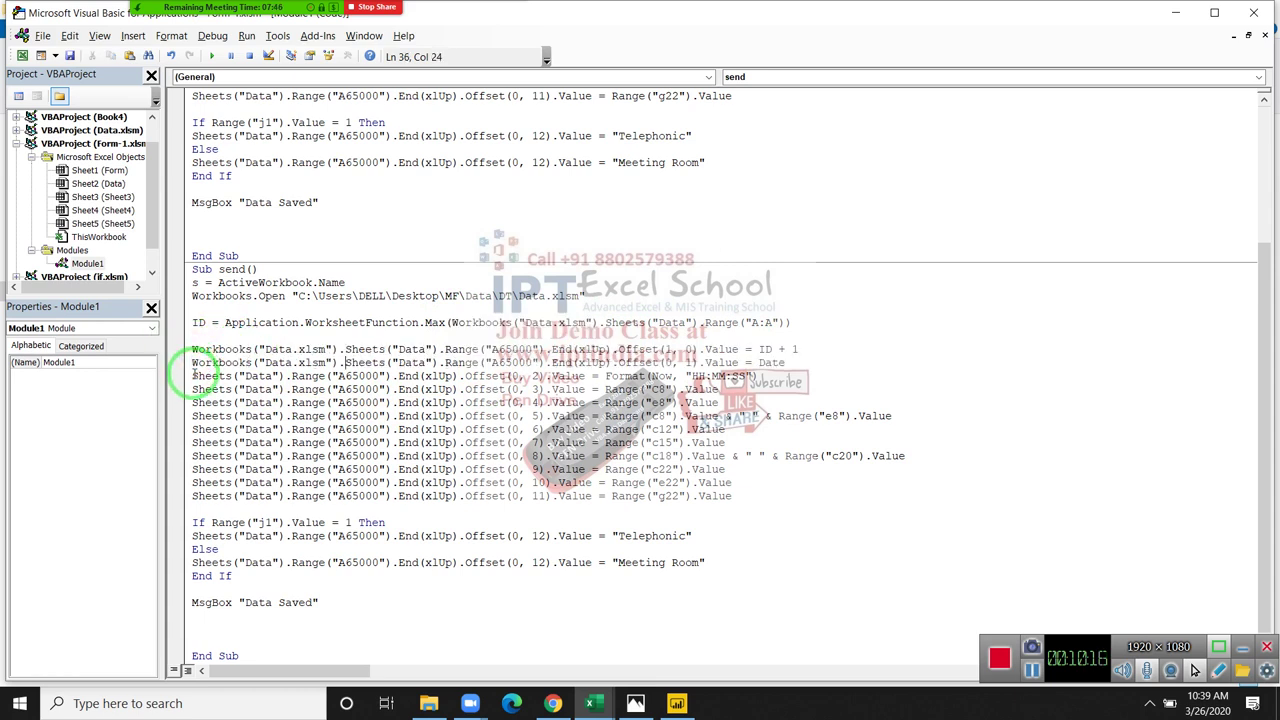
left_click(193, 376)
type("Workbooks(\"Data.xlsm\").")
left_click(192, 389)
type("Workbooks(\"Data.xlsm\").")
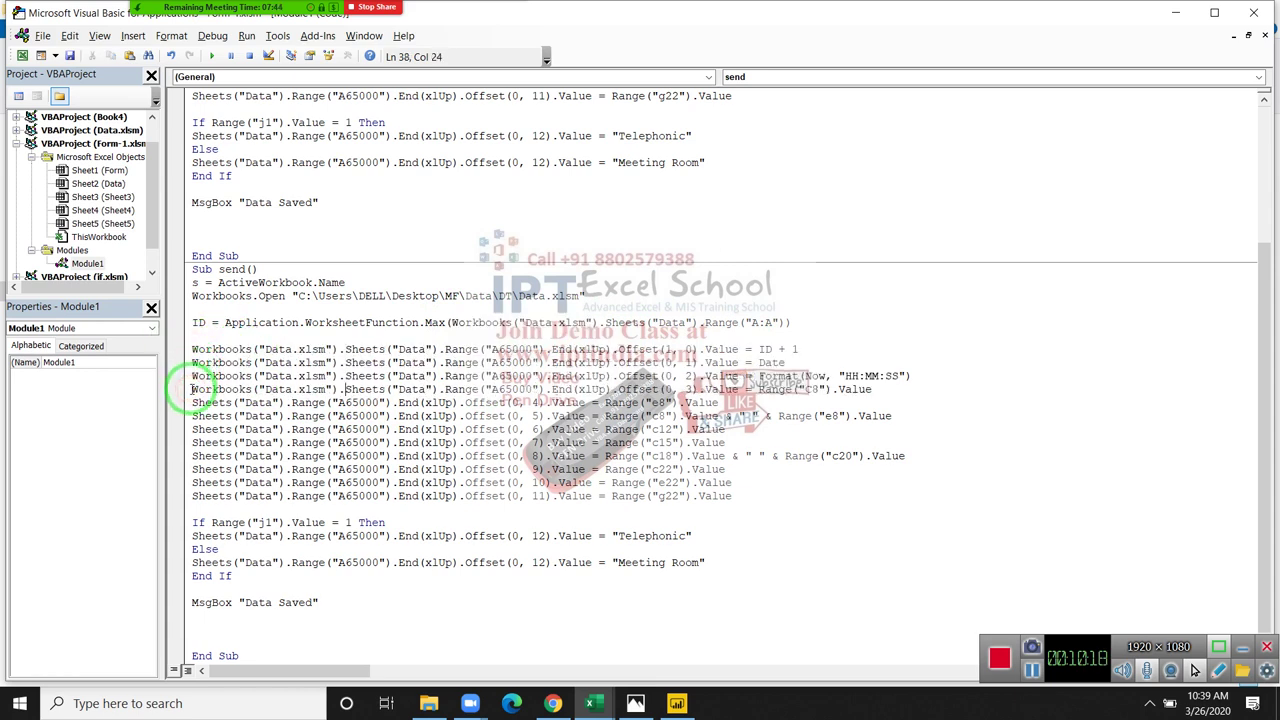
left_click(191, 402)
type("Workbooks(\"Data.xlsm\").")
left_click(193, 415)
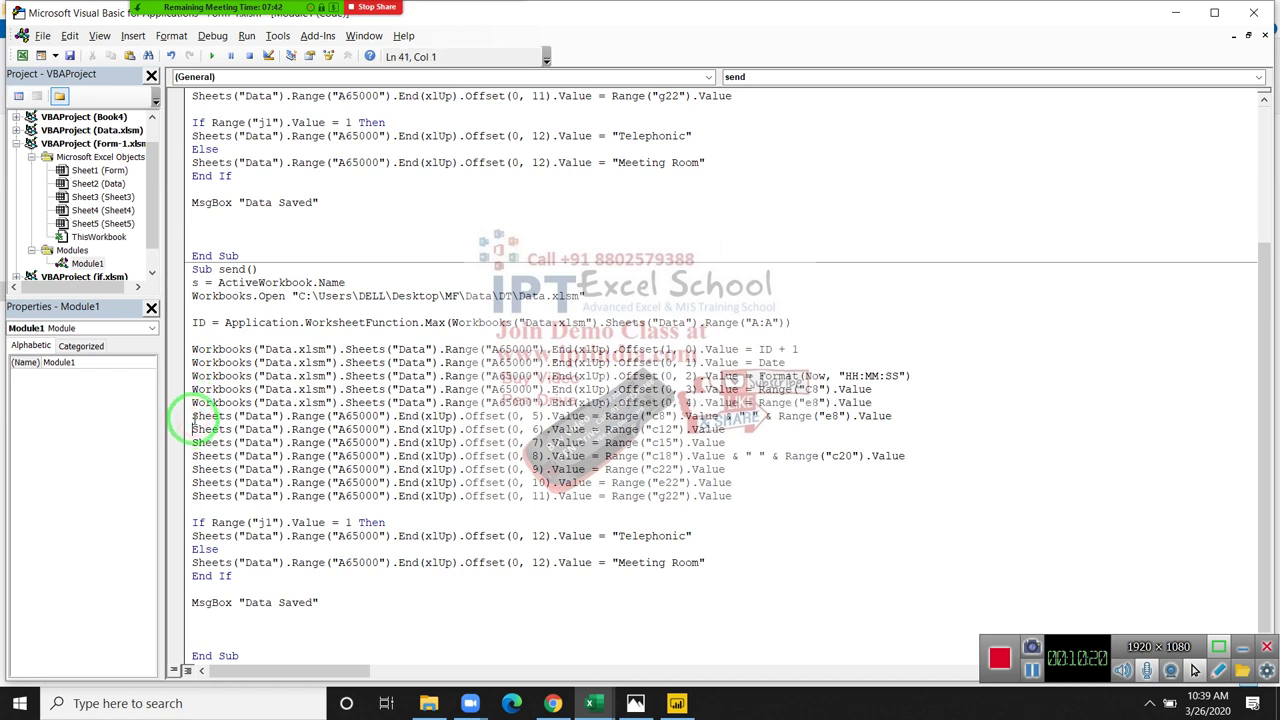
type("Workbooks(\"Data.xlsm\").")
left_click(192, 429)
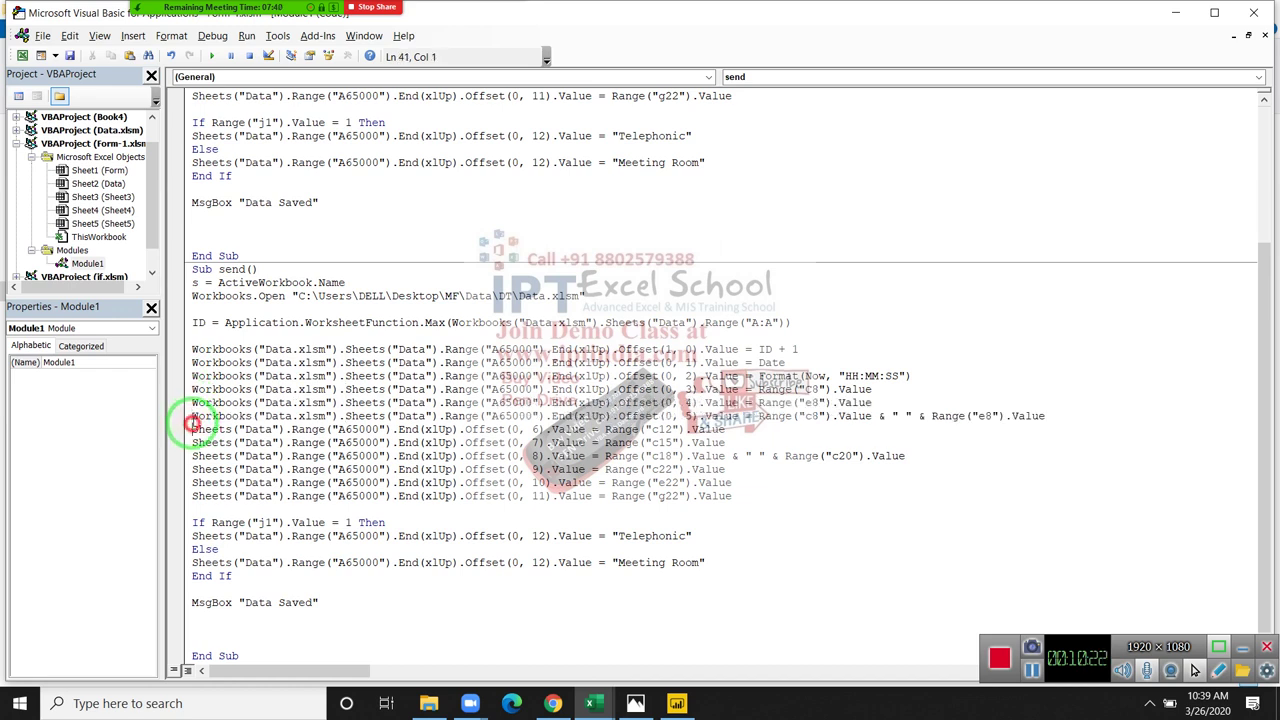
type("Workbooks(\"Data.xlsm\").")
left_click(192, 442)
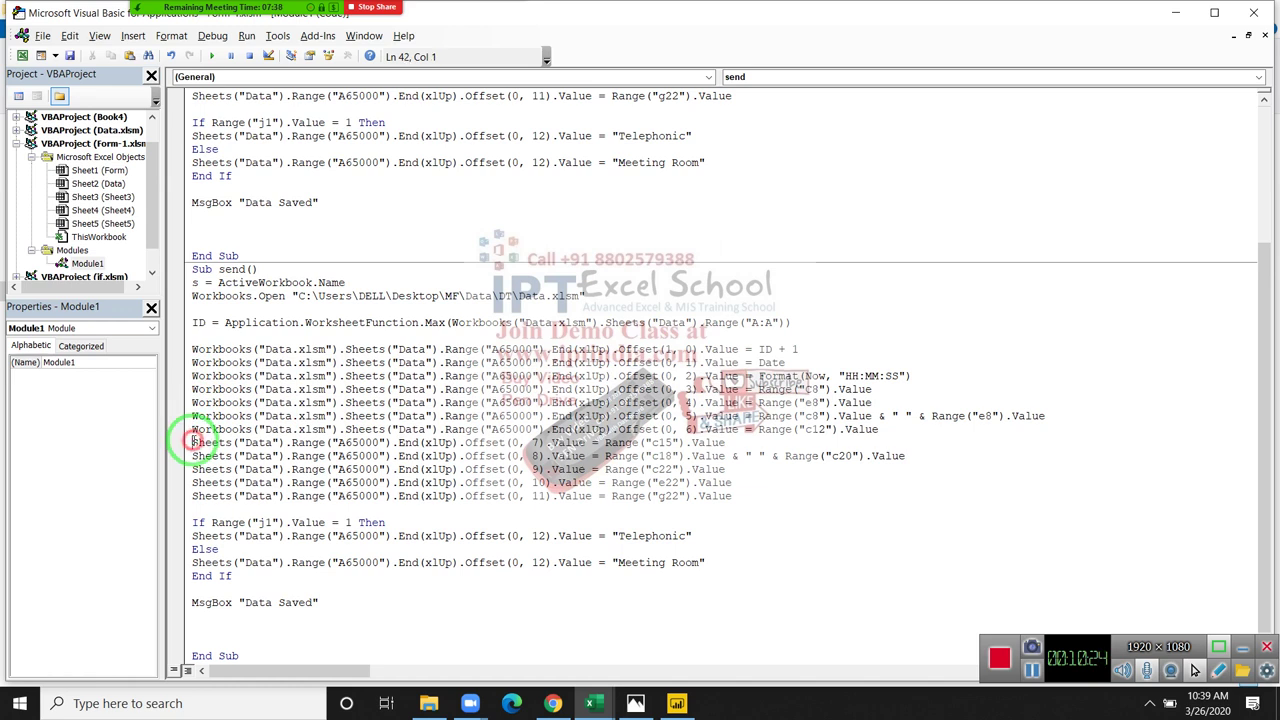
type("Workbooks(\"Data.xlsm\").")
left_click(192, 455)
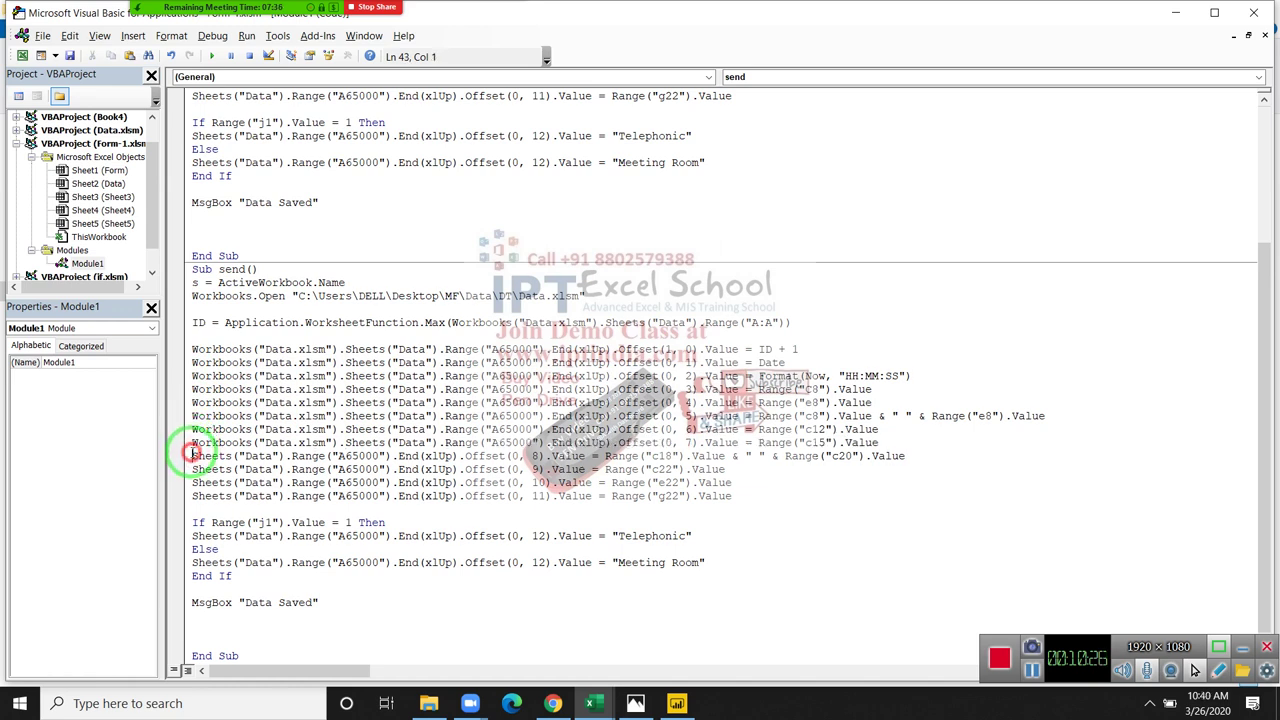
type("Workbooks(\"Data.xlsm\").")
left_click(192, 469)
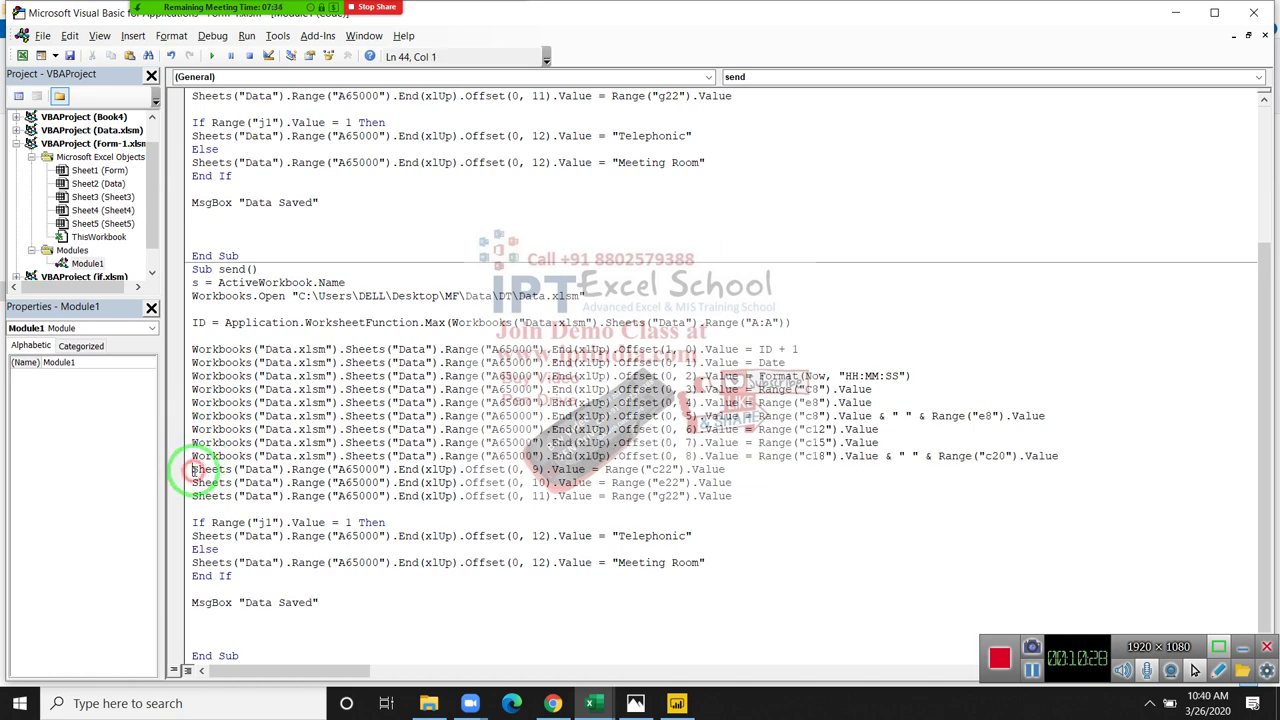
type("Workbooks(\"Data.xlsm\").")
type("Workbooks(\"Data.xlsm\").")
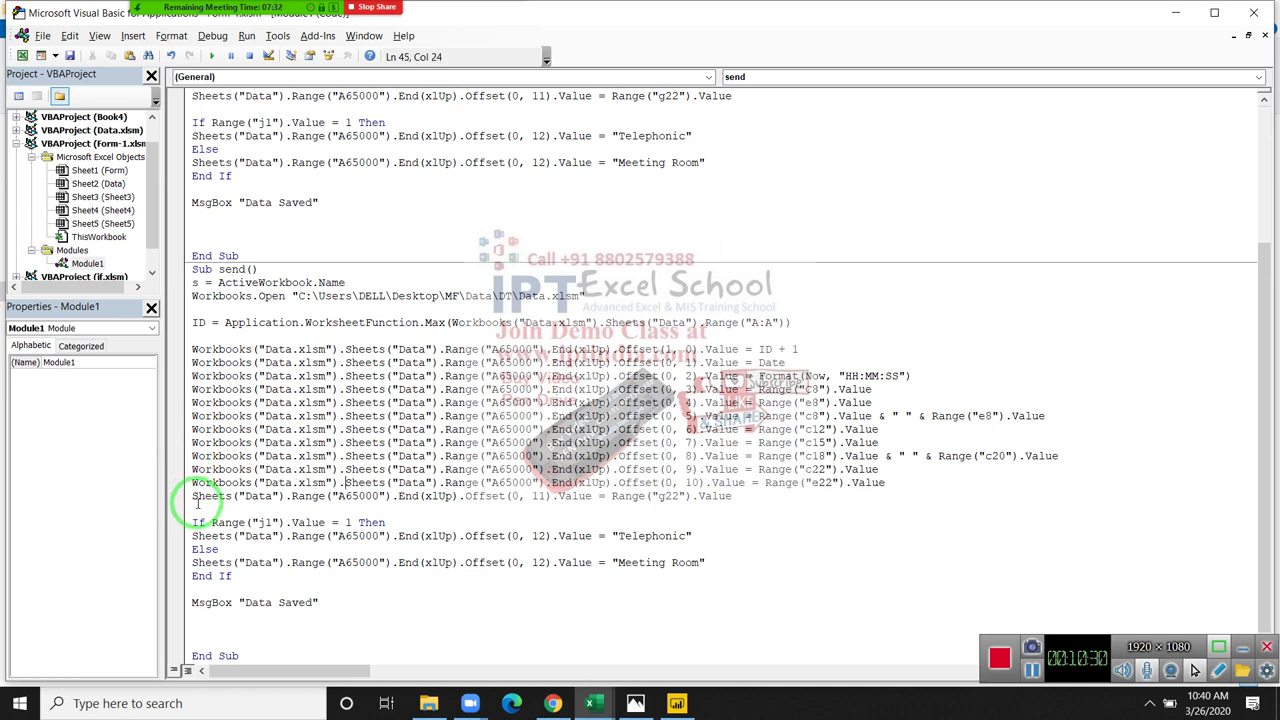
left_click(193, 496)
type("Workbooks(\"Data.xlsm\").")
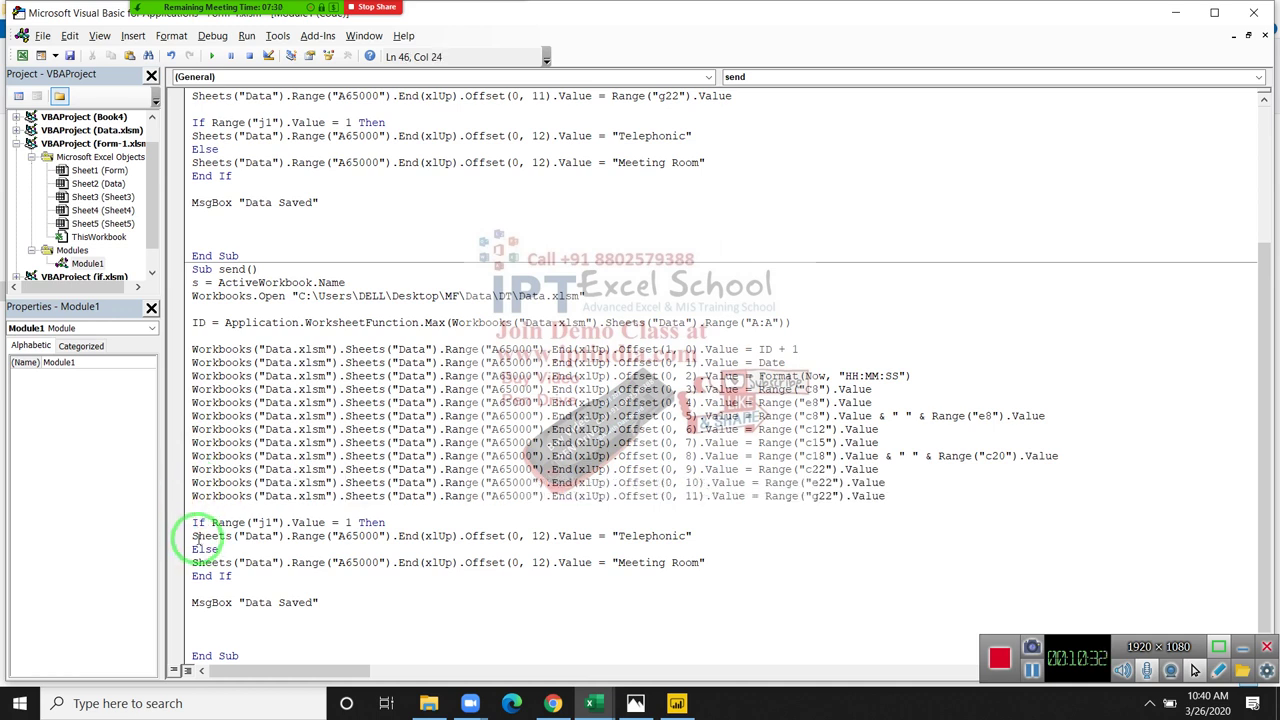
left_click(192, 536)
type("Workbooks(\"Data.xlsm\").")
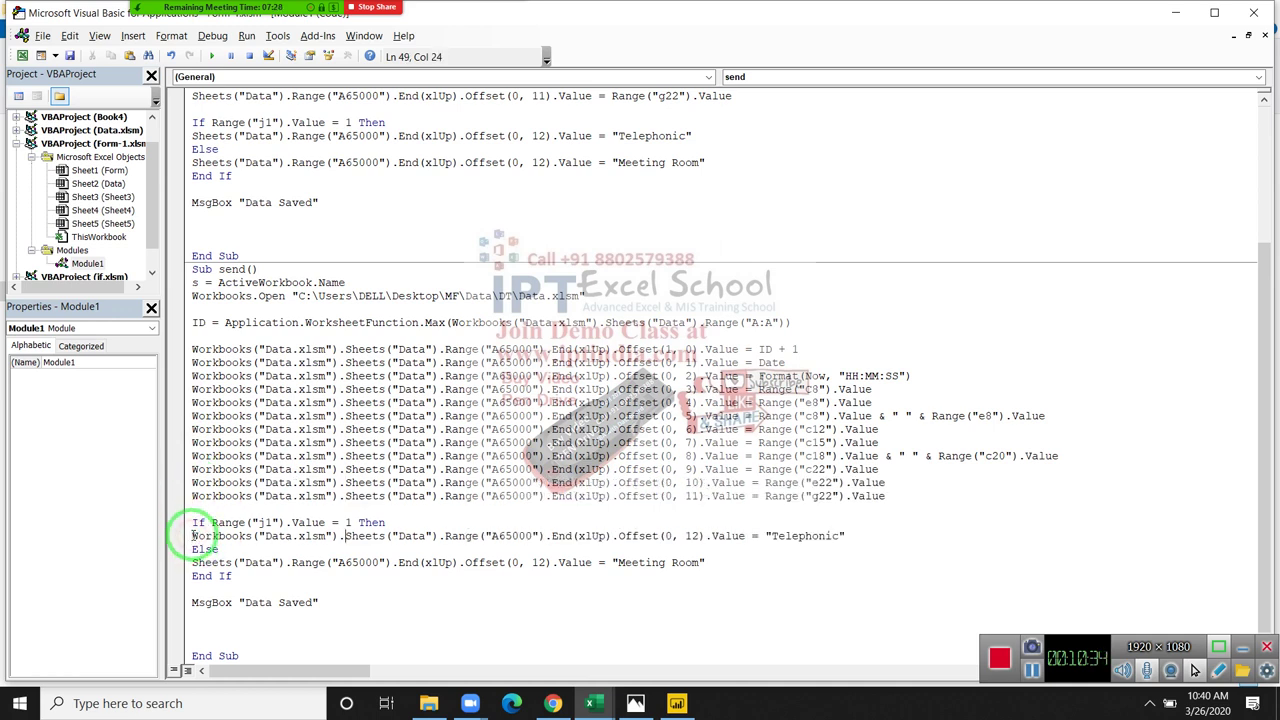
left_click(192, 563)
type("Workbooks(\"Data.xlsm\").")
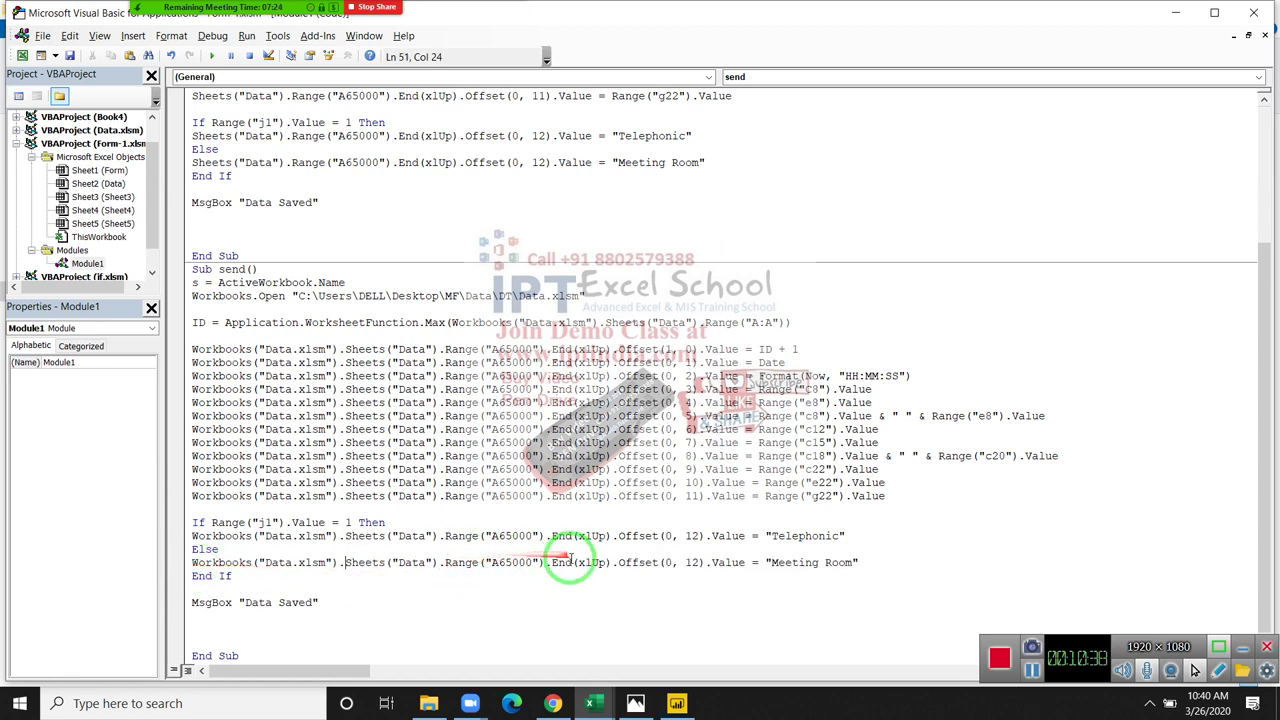
- Place the caret before Range("C8") and check the Form-1 entry form before returning
left_click(514, 483)
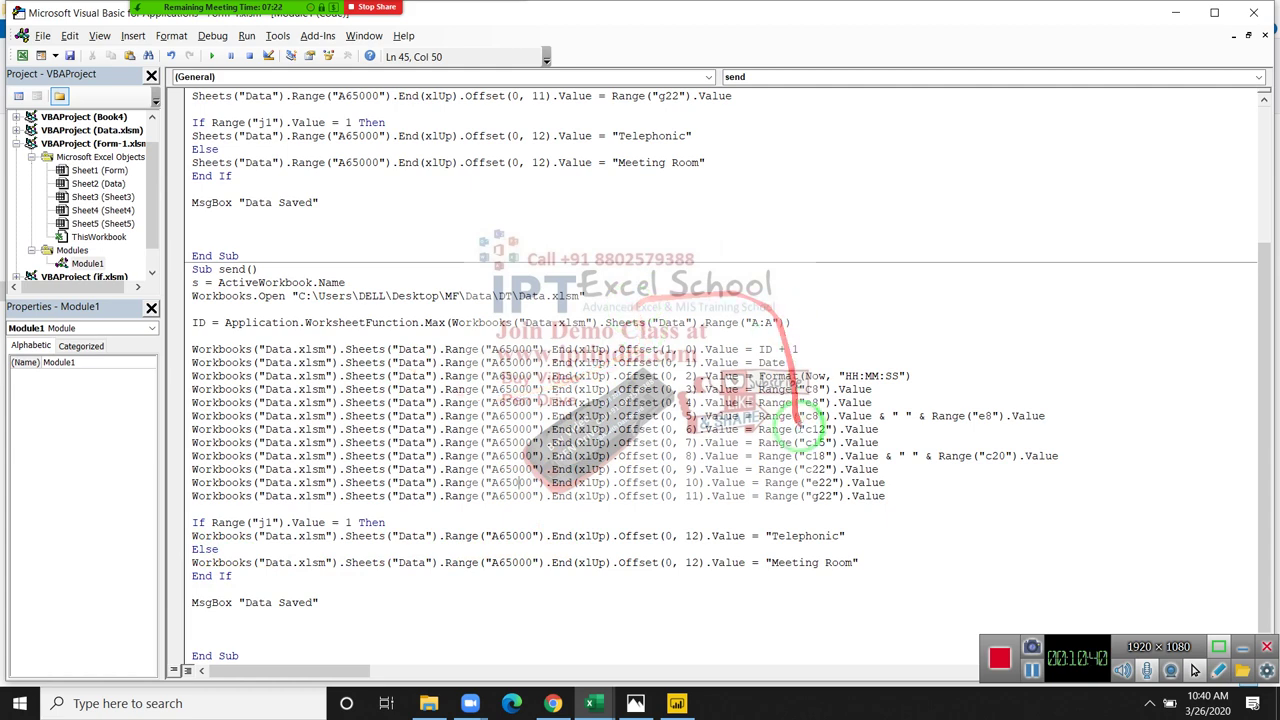
left_click(752, 389)
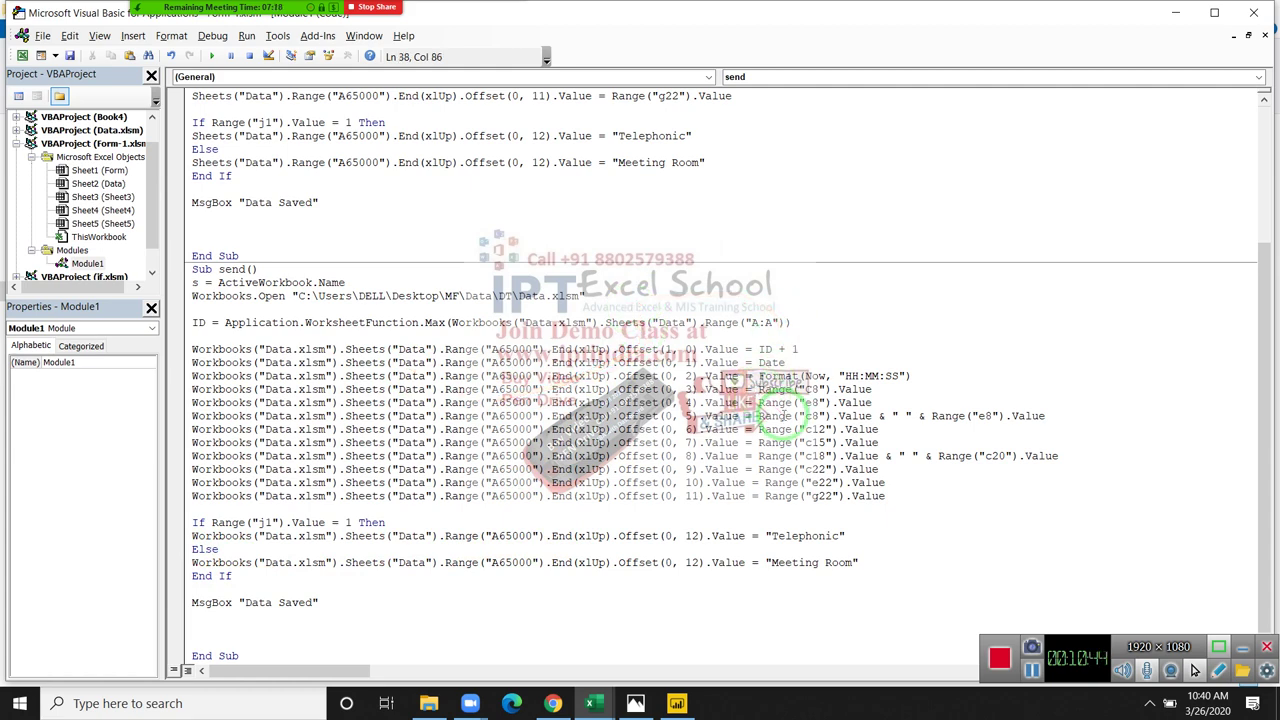
key("alt+Tab")
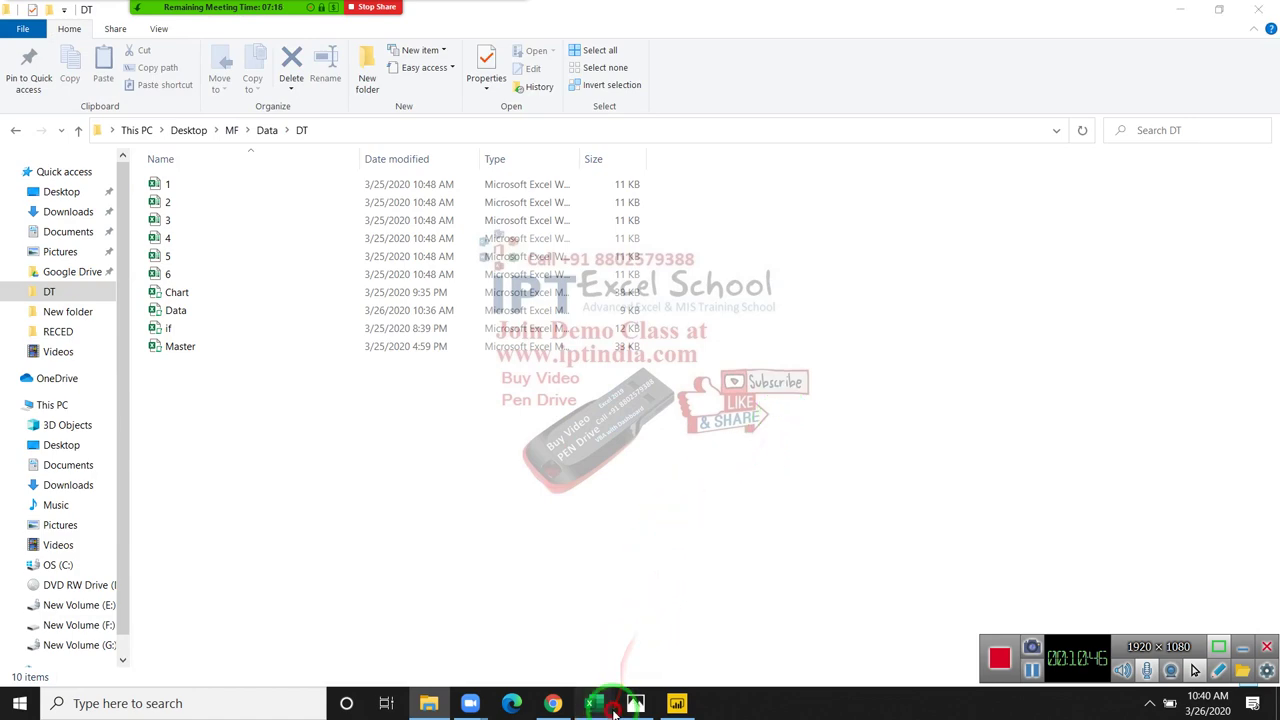
mouse_move(590, 703)
left_click(487, 660)
left_click(690, 625)
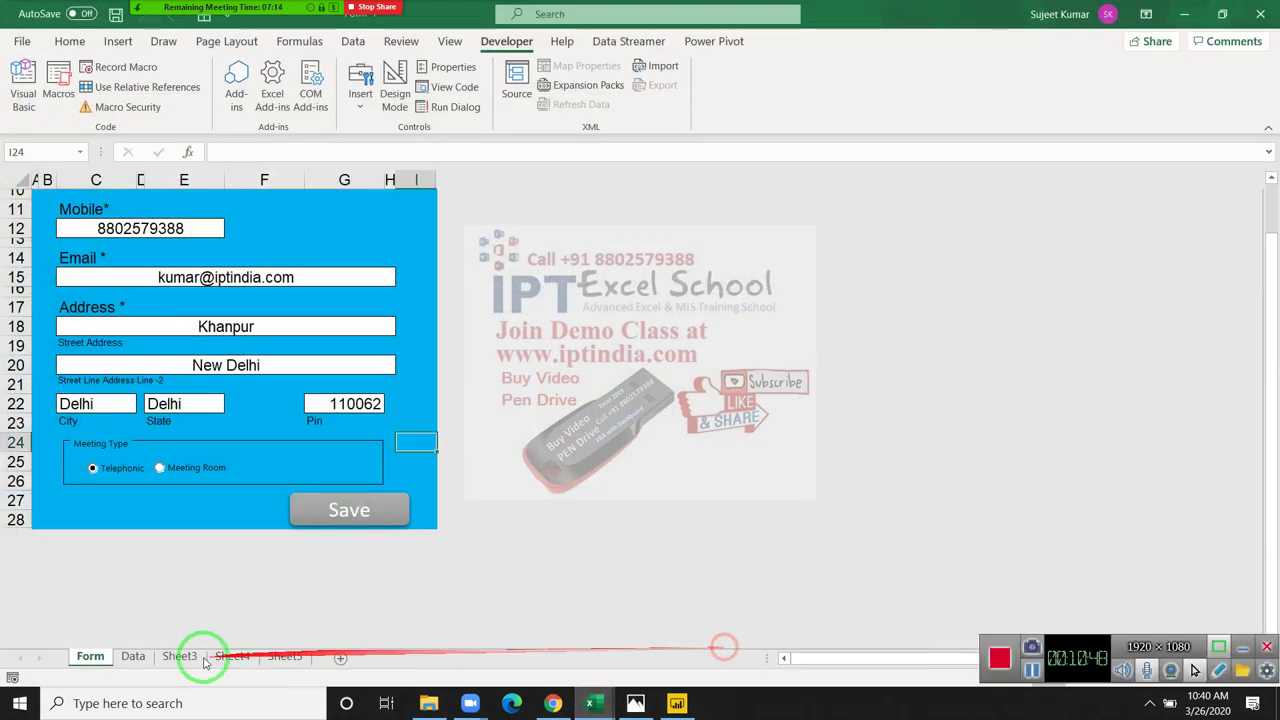
key("alt+Tab")
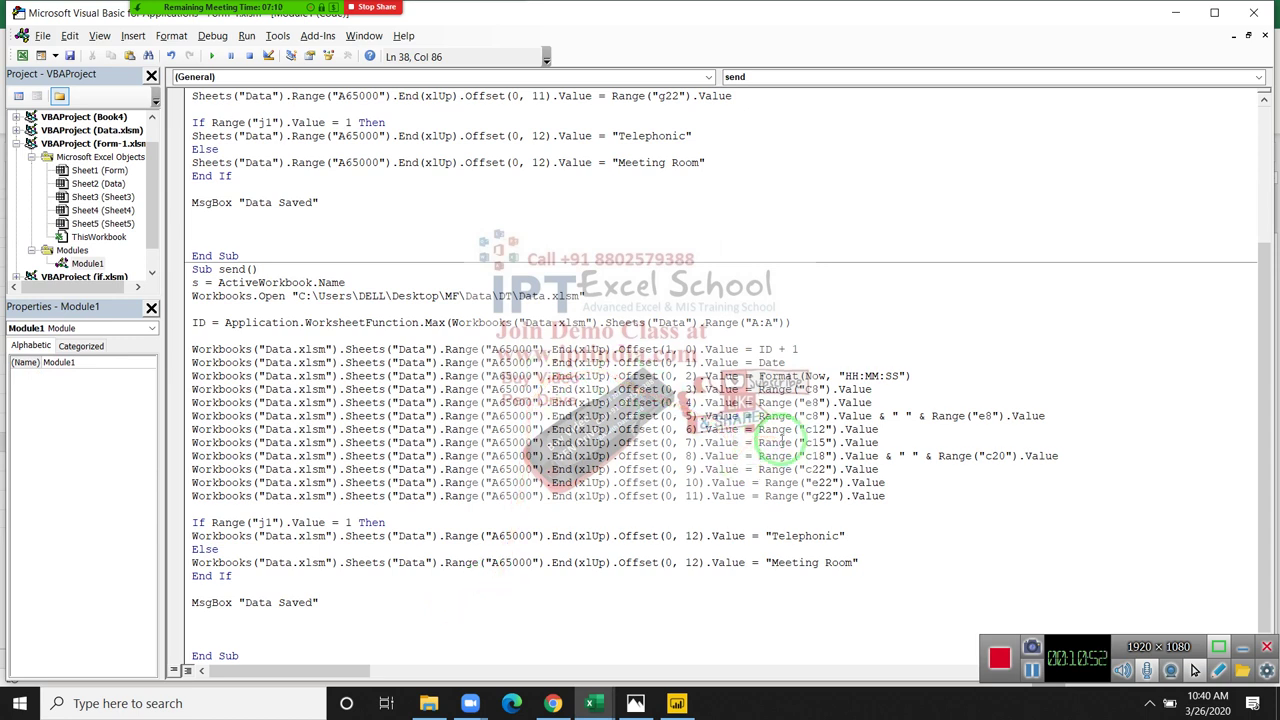
- Qualify the C8, e8, c8, c12 and c15 references with Workbooks(s).Sheets("Form")
type("Work")
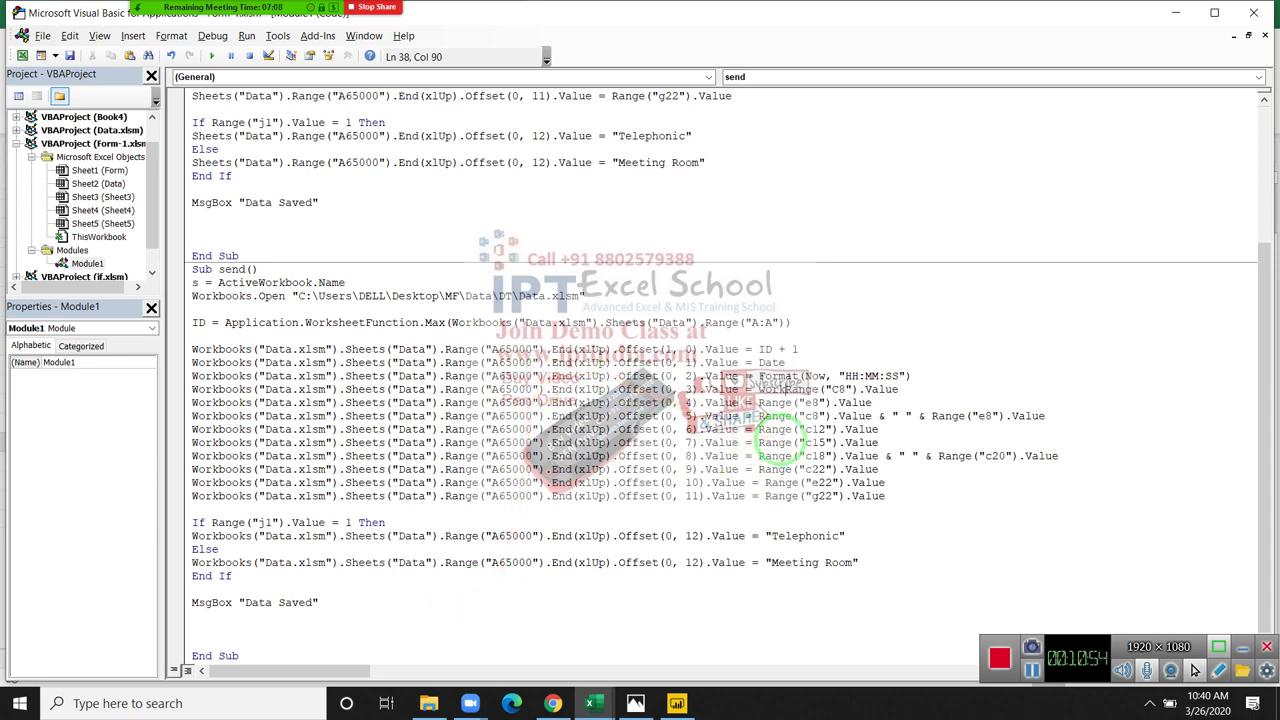
type("books")
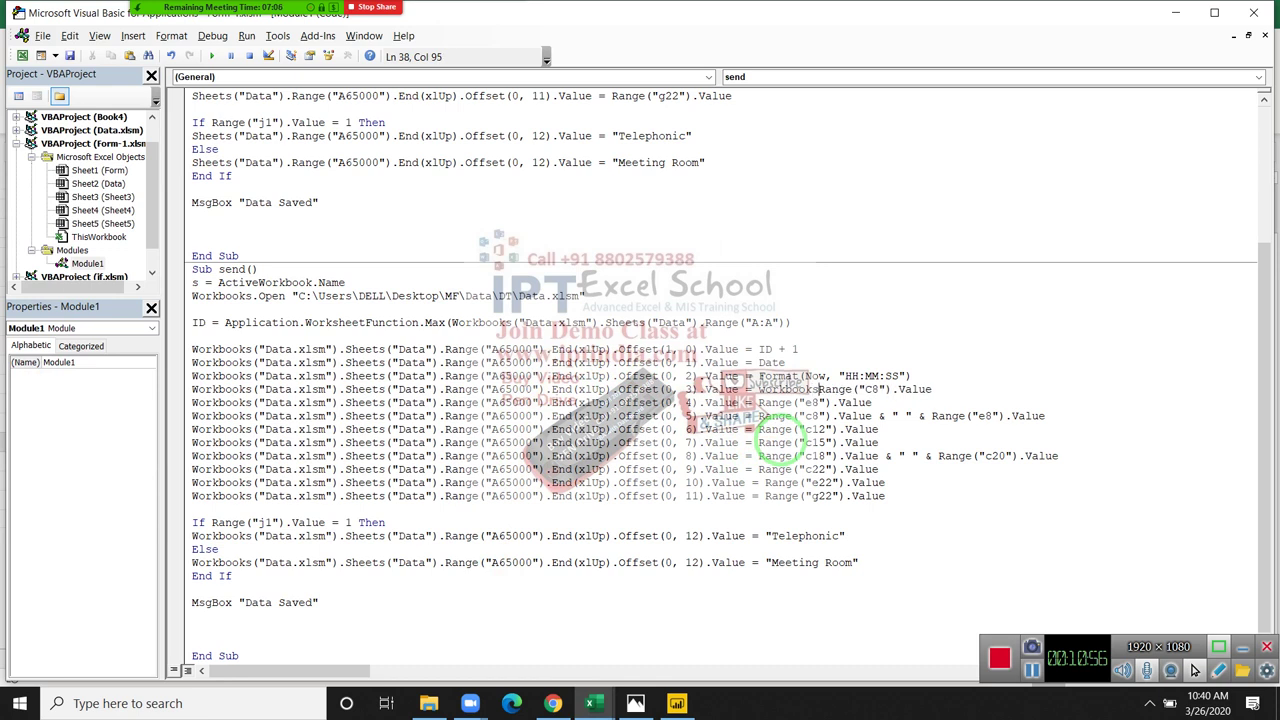
type("(")
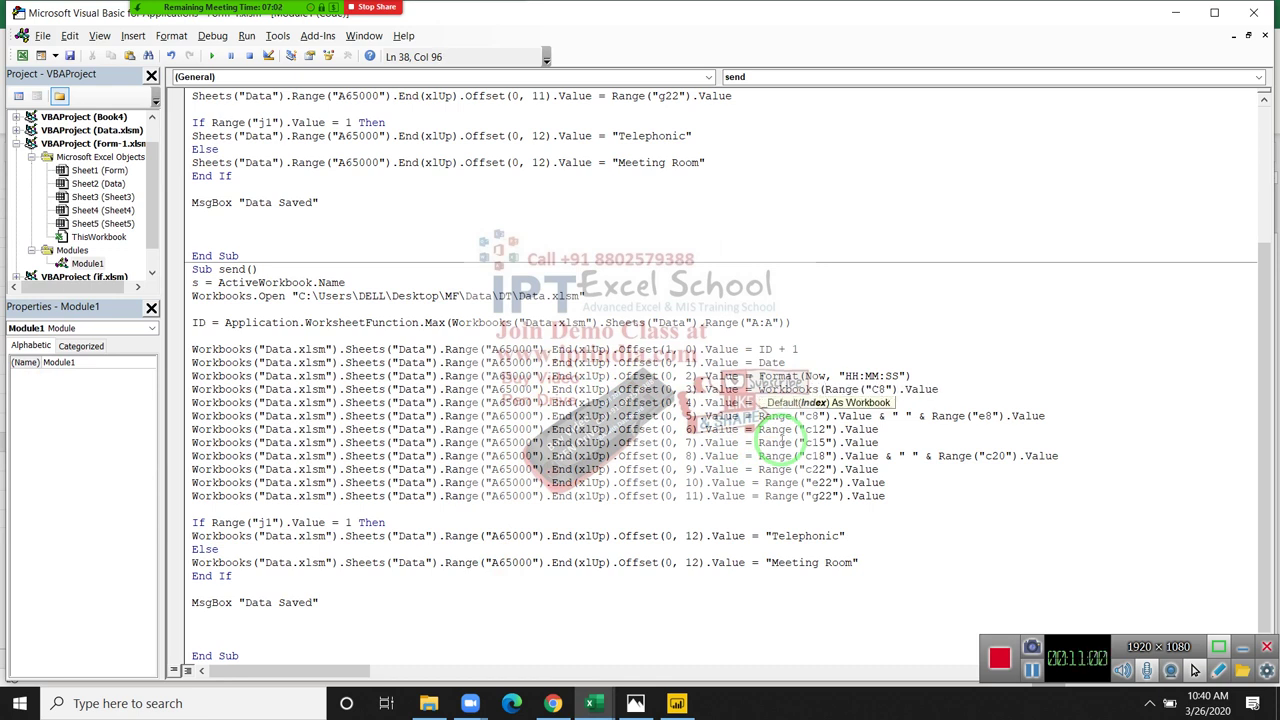
type("s)")
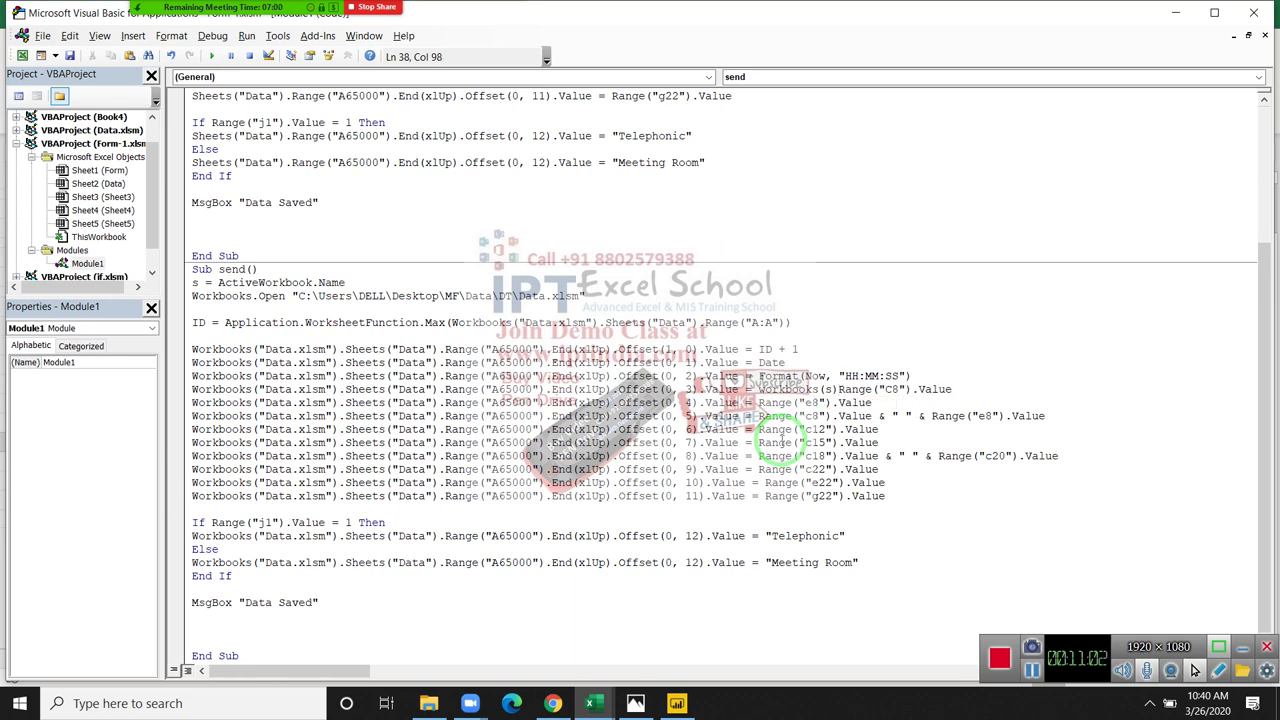
type(".")
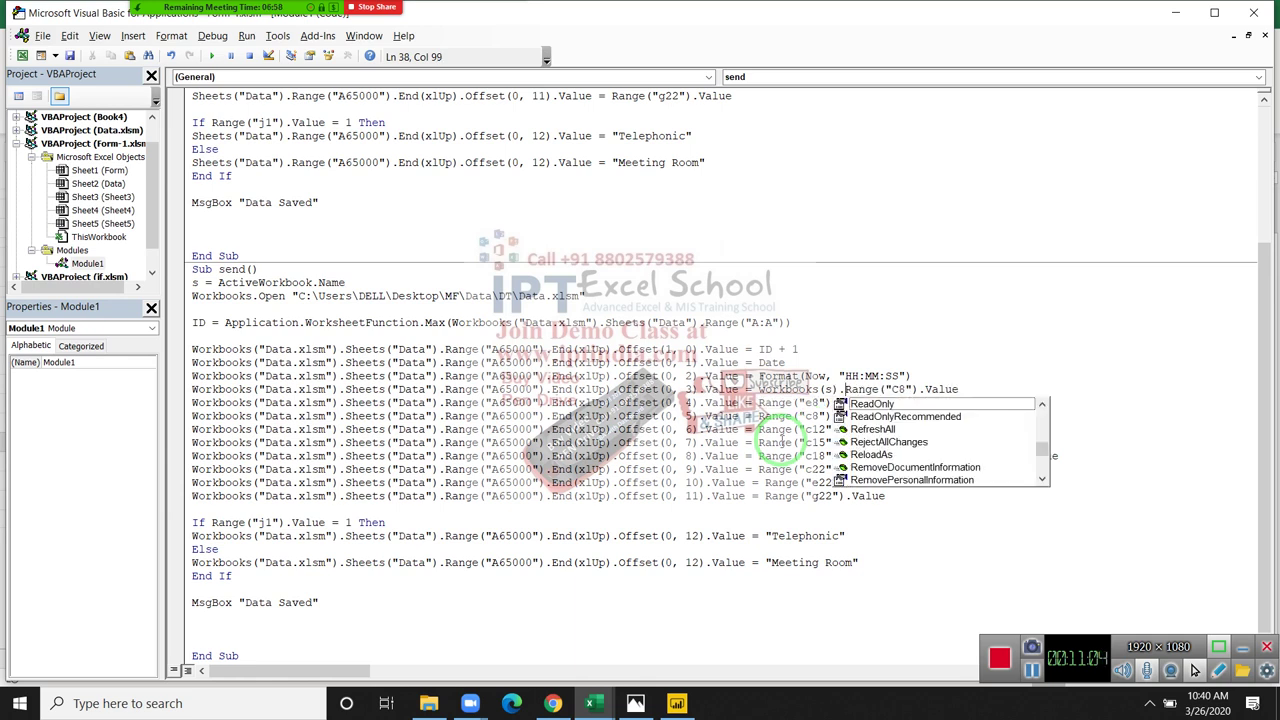
type("sheets")
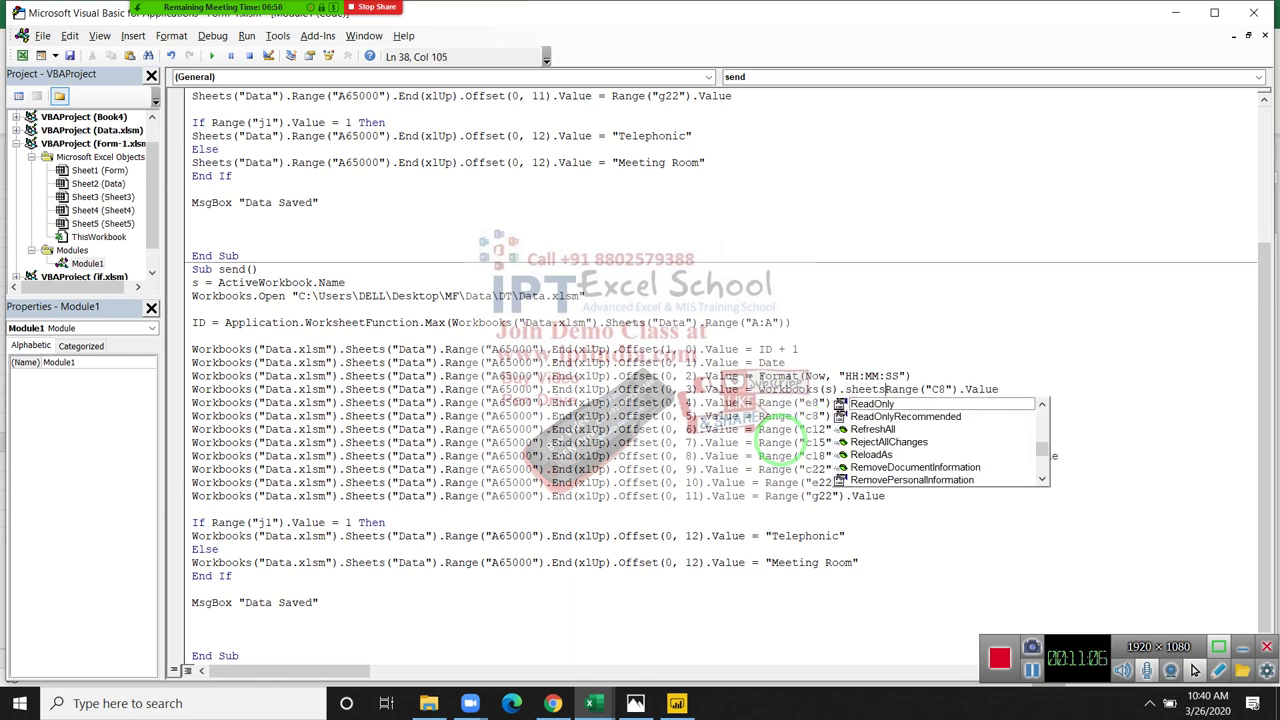
type("(\"For")
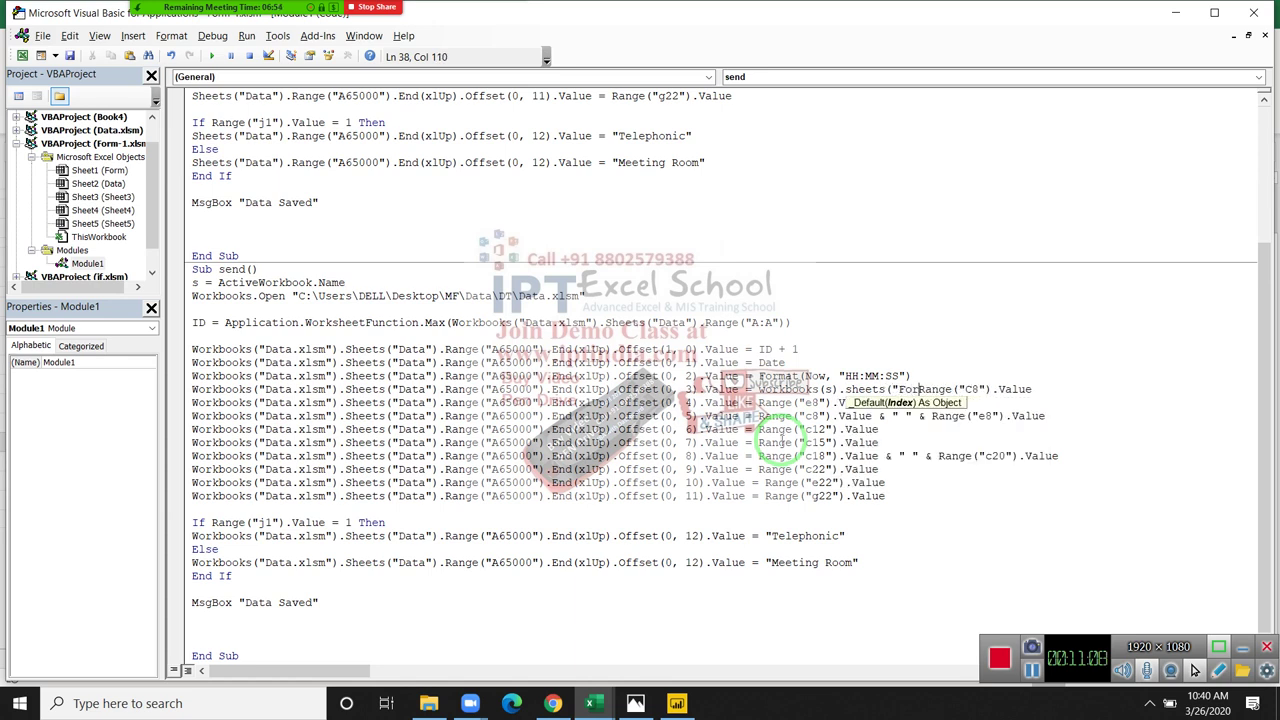
type("m\").")
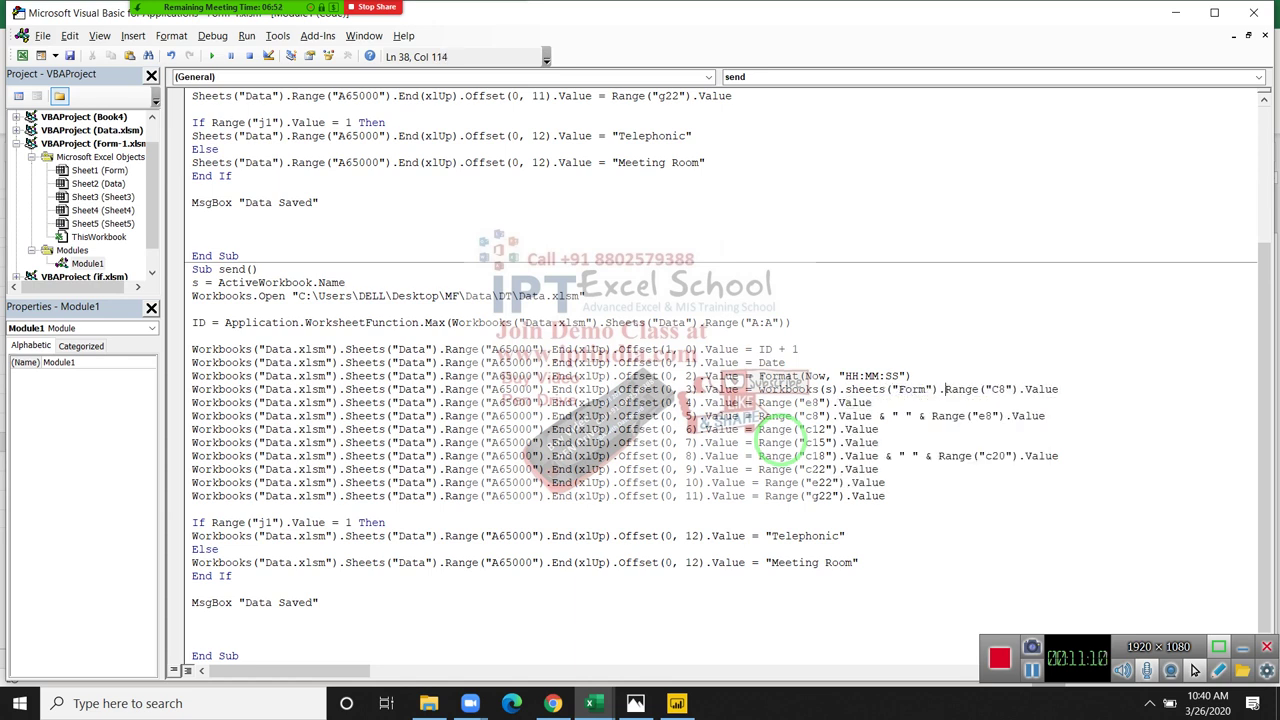
left_click(911, 443)
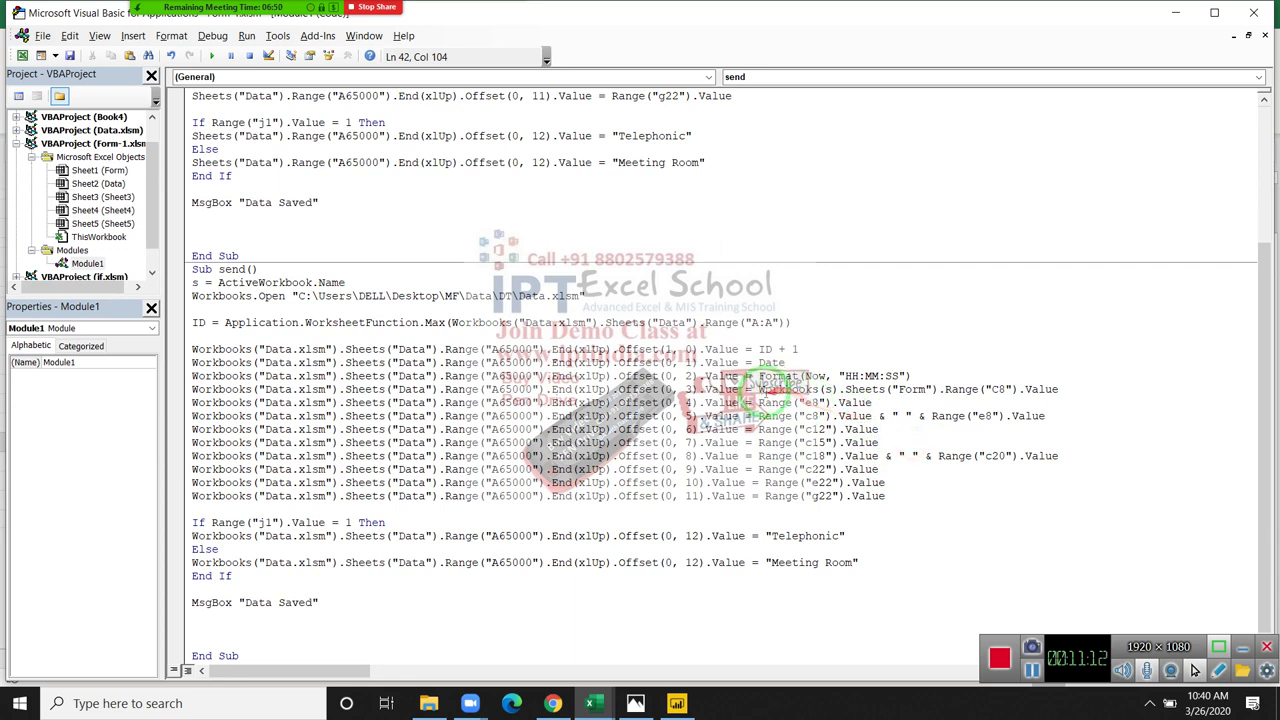
left_click_drag(760, 389, 946, 389)
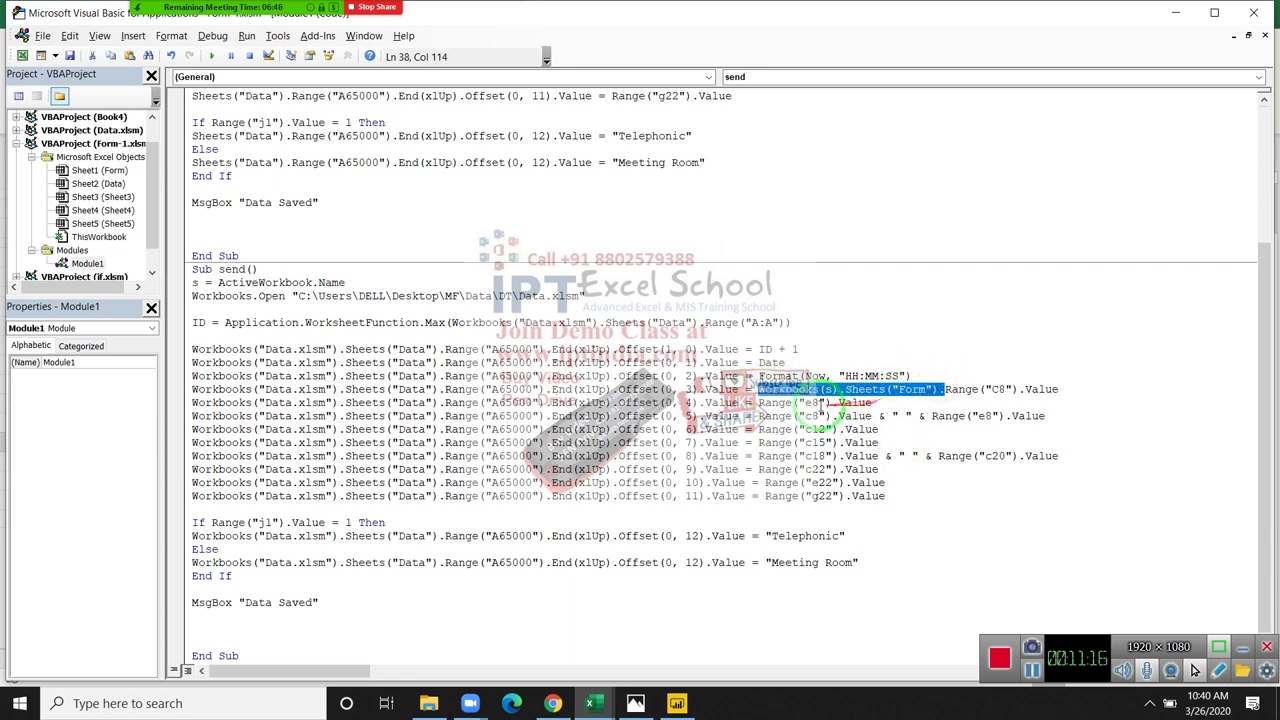
key("ctrl+c")
left_click(758, 402)
key("ctrl+v")
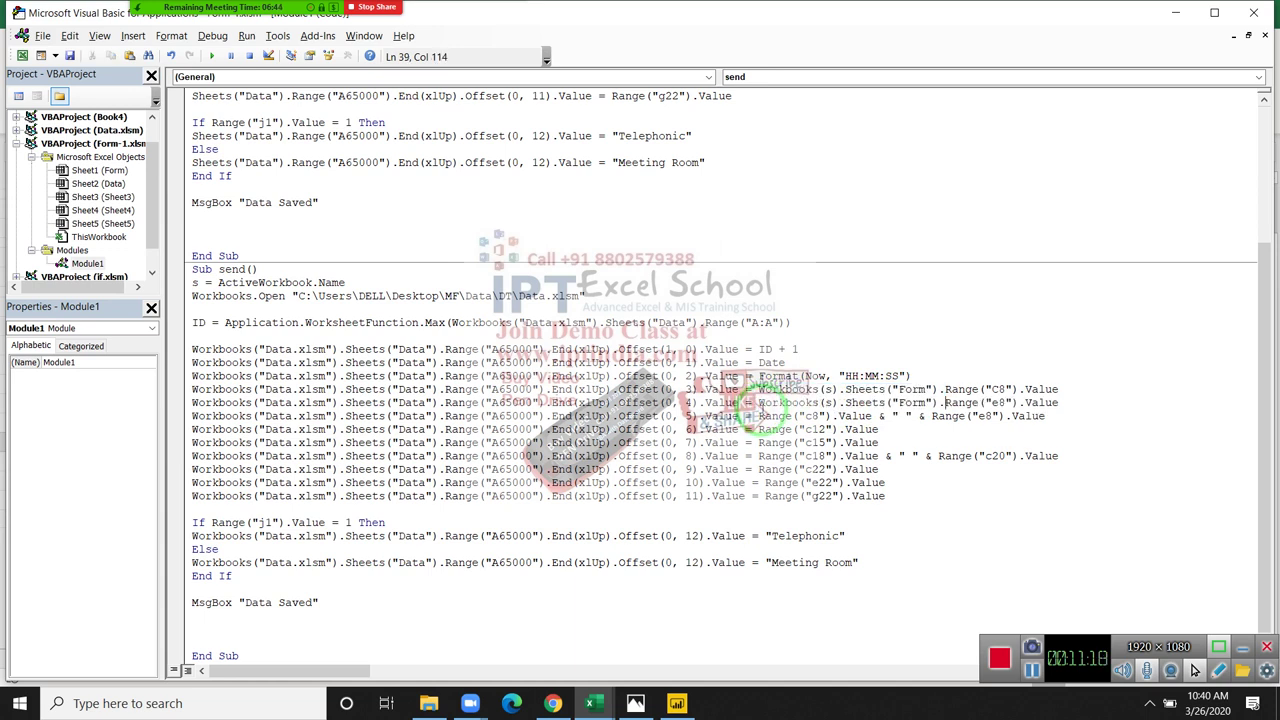
left_click(759, 415)
key("ctrl+v")
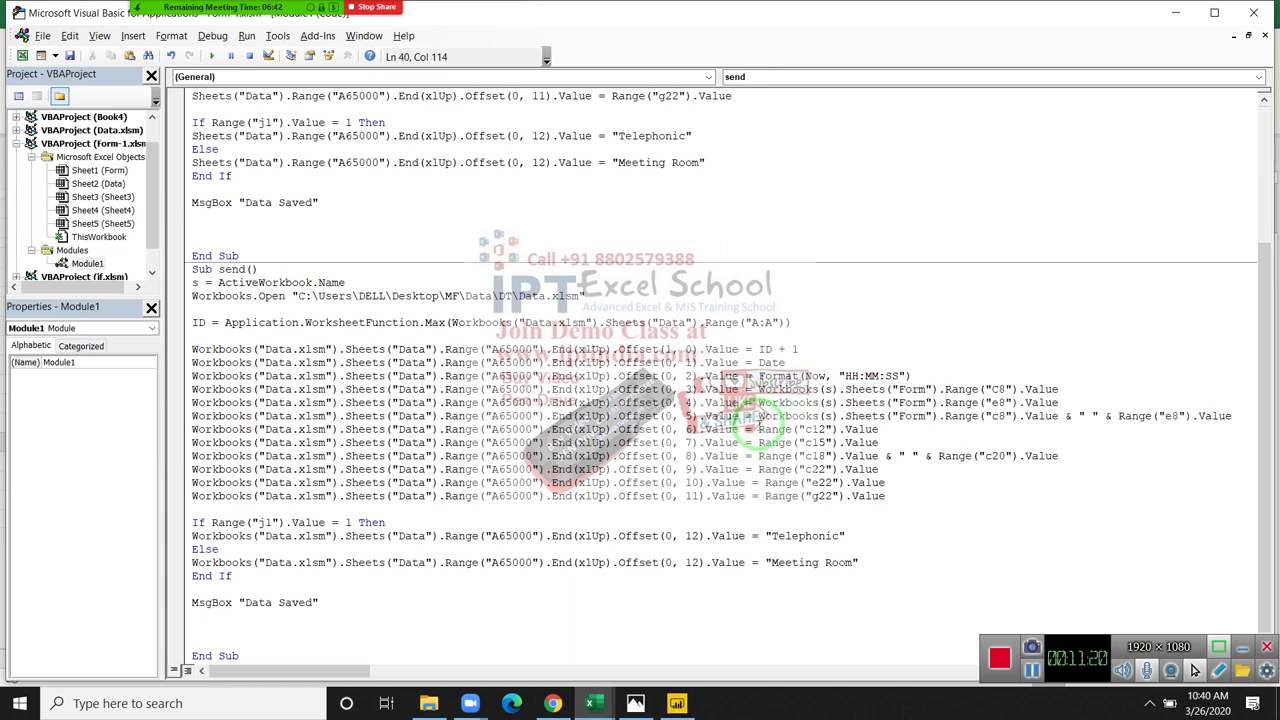
key("ctrl+v")
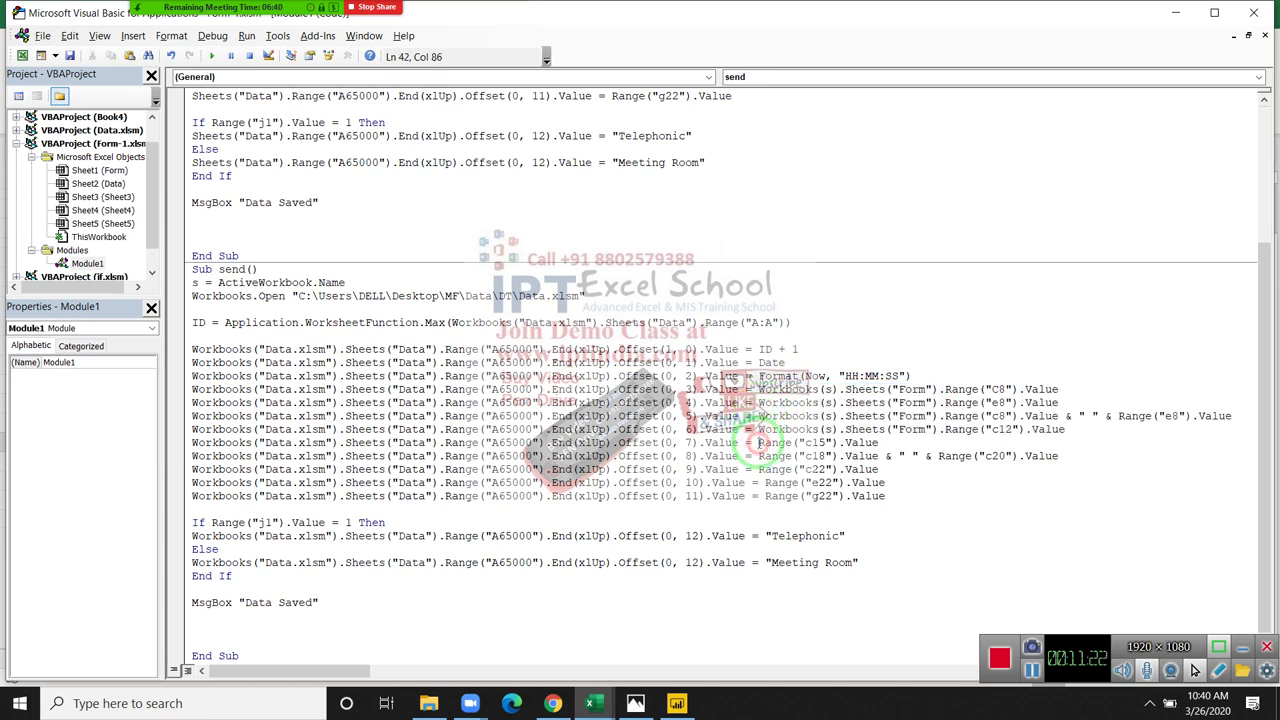
key("ctrl+v")
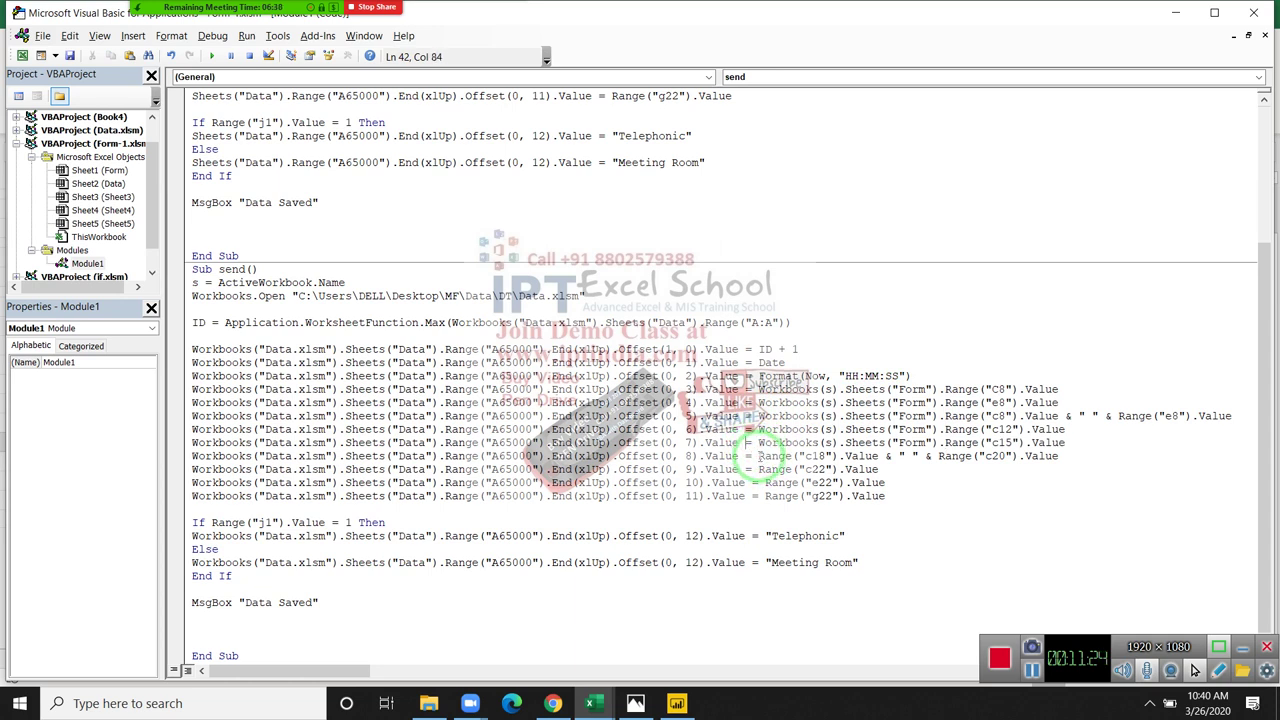
- Qualify the c18, c22, e22, g22 and If-line j1 references with the Form sheet reference
left_click(758, 456)
key("ctrl+v")
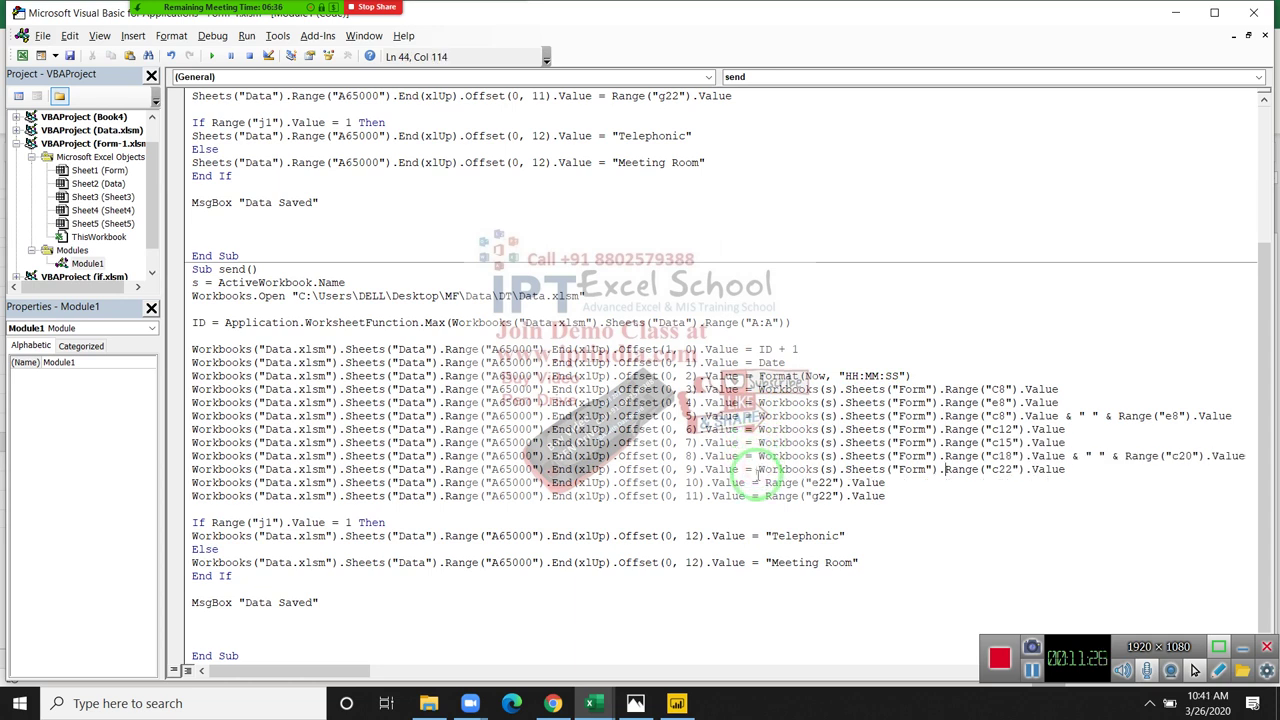
key("ctrl+v")
left_click(765, 482)
key("ctrl+v")
left_click(765, 495)
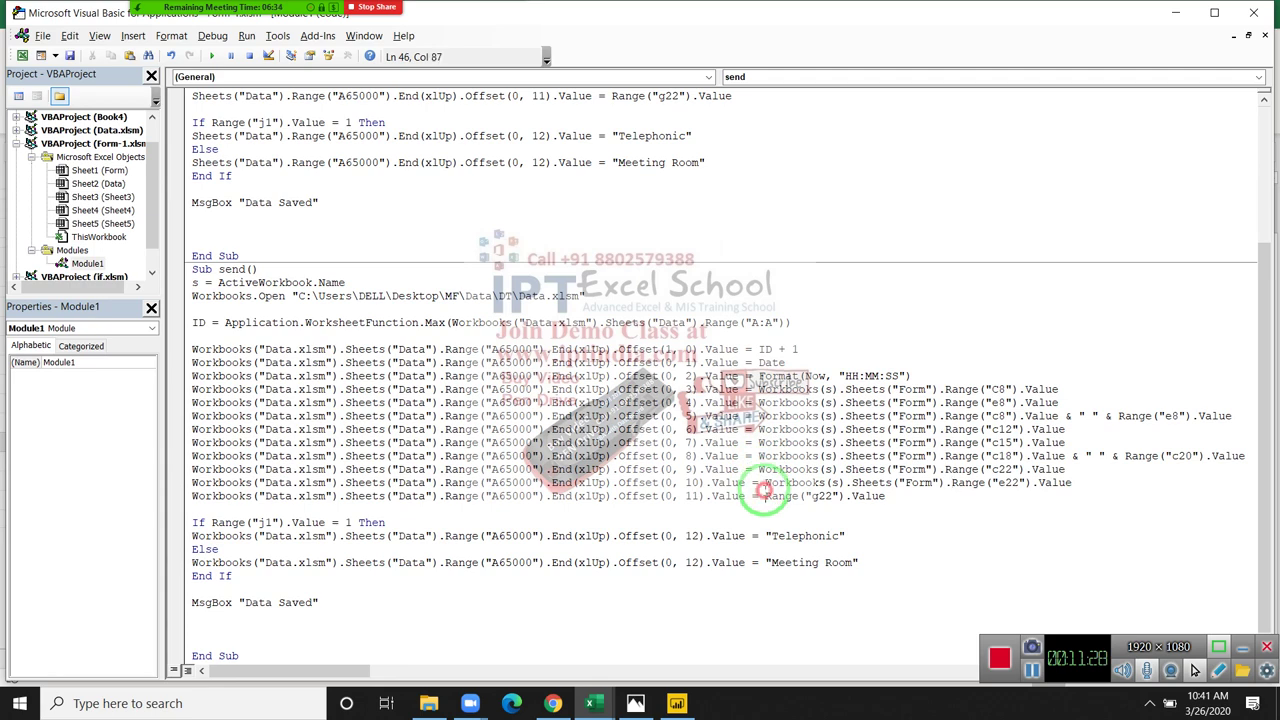
key("ctrl+v")
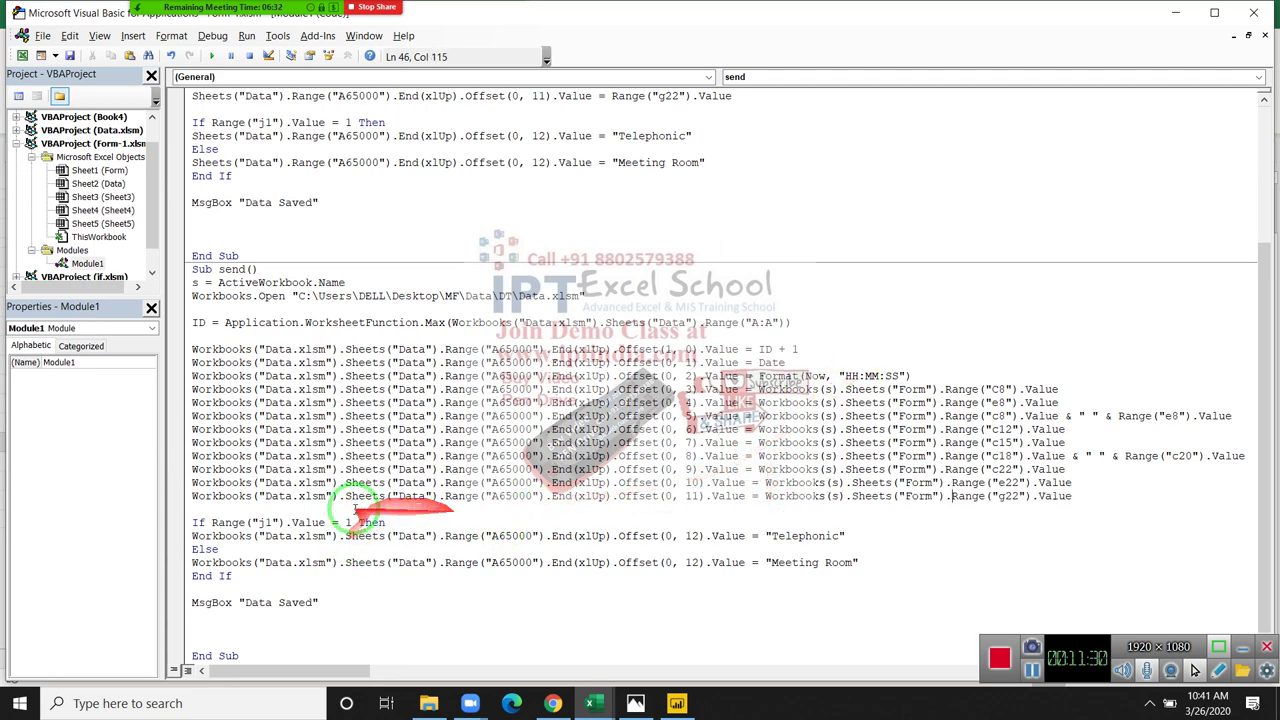
left_click(211, 522)
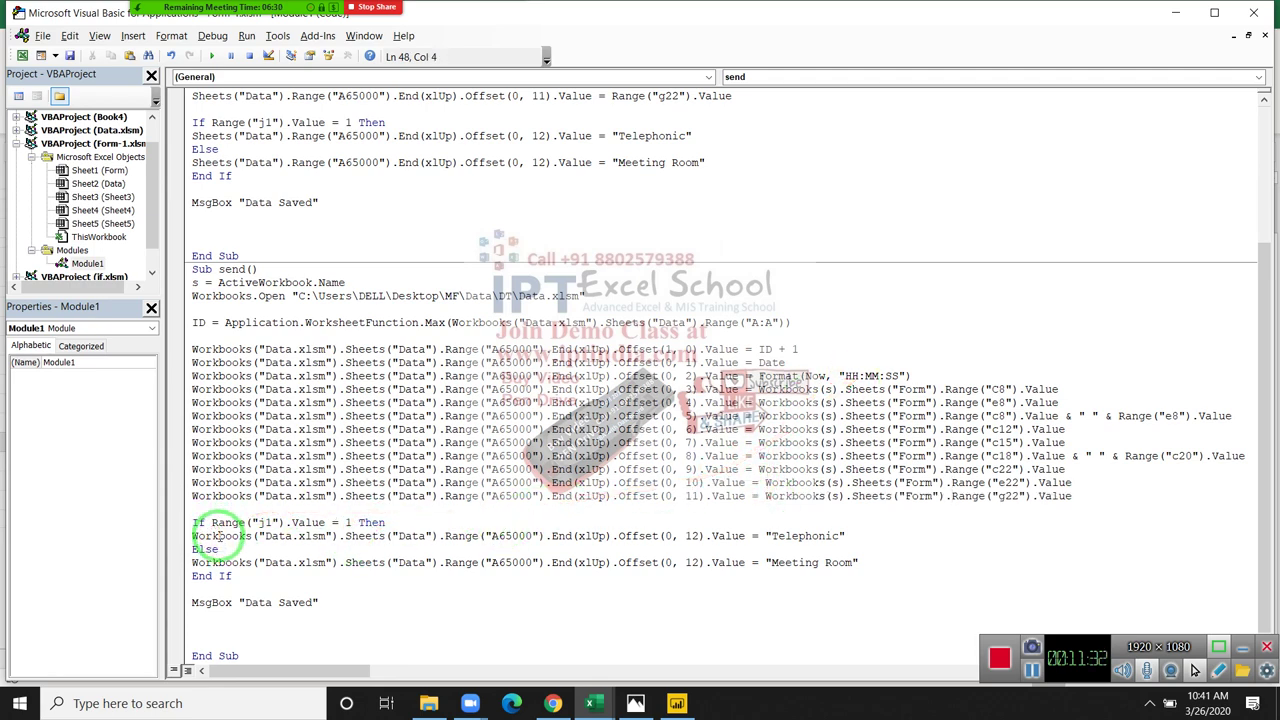
key("ctrl+v")
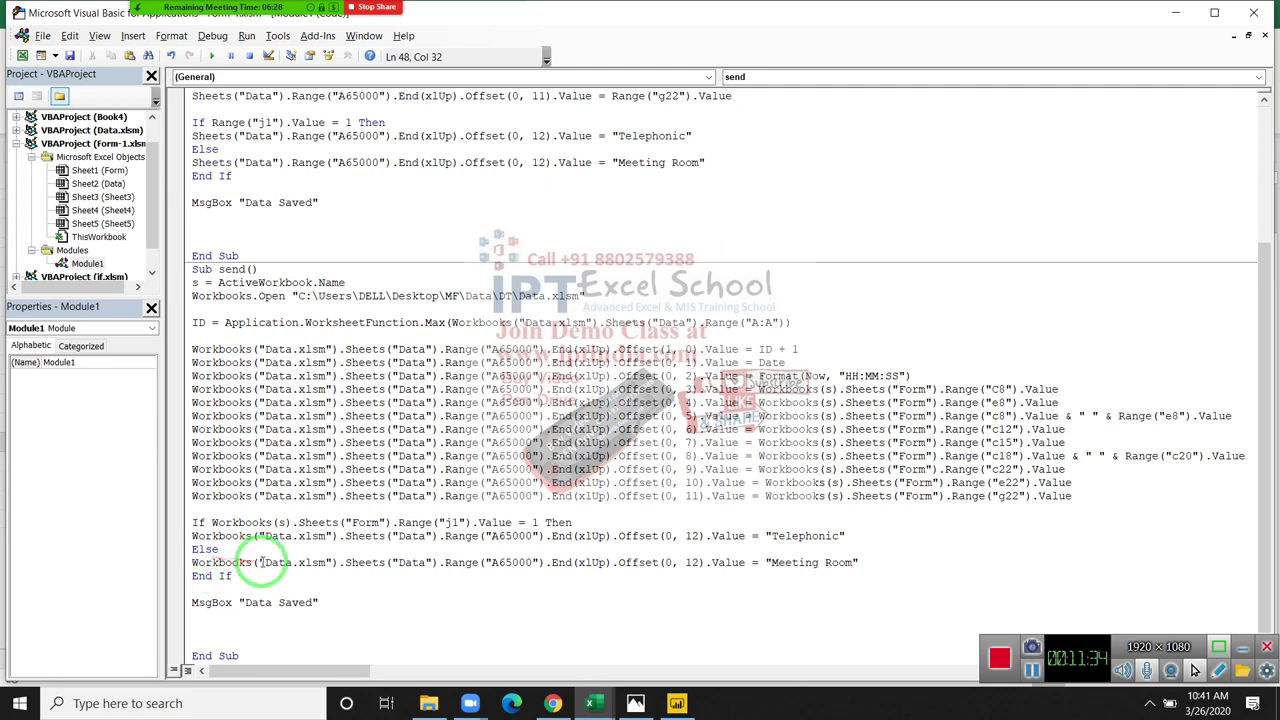
- Qualify the remaining e8 and c20 address references with Workbooks(s).Sheets("Form")
left_click(310, 588)
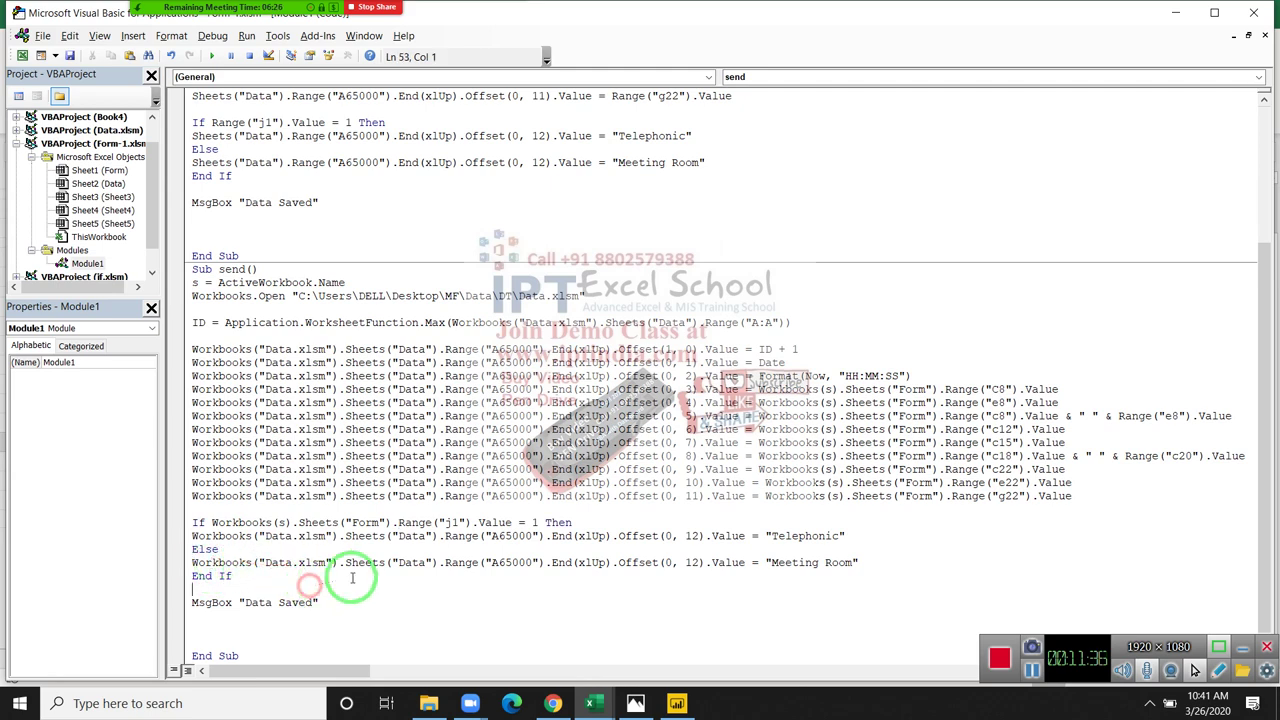
left_click(1108, 416)
key("ctrl+v")
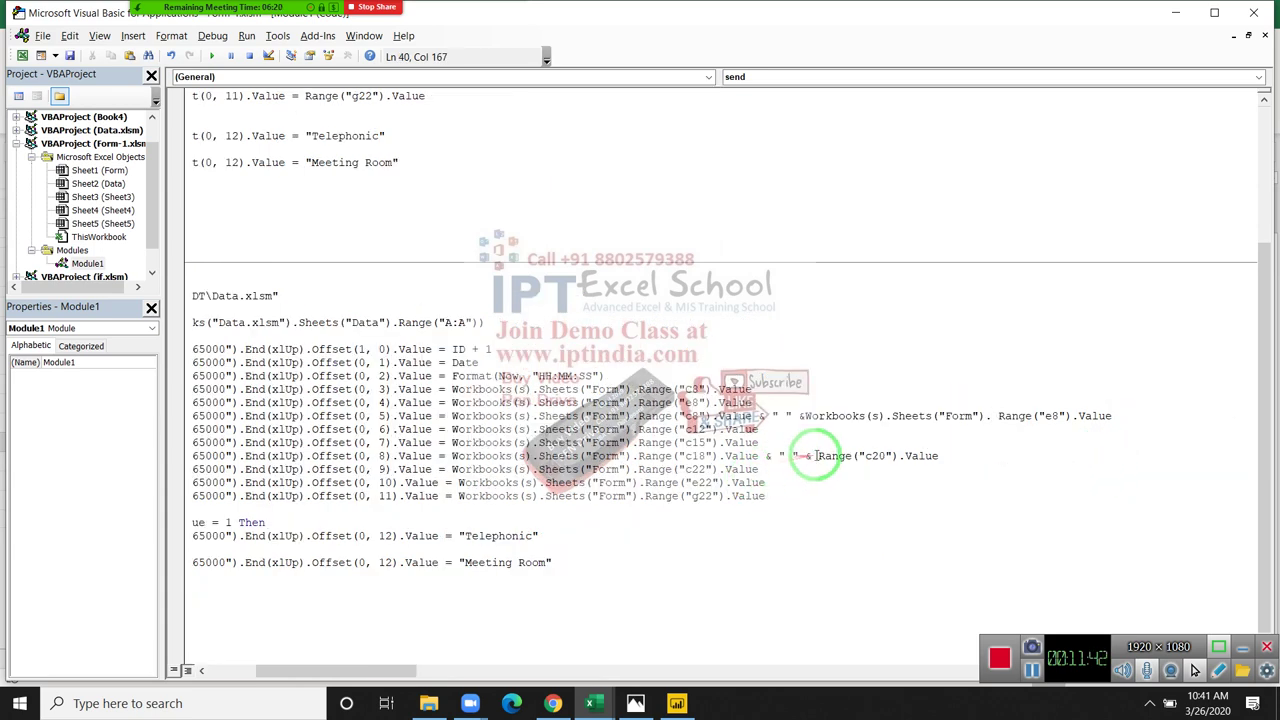
left_click(816, 456)
key("ctrl+v")
left_click(812, 496)
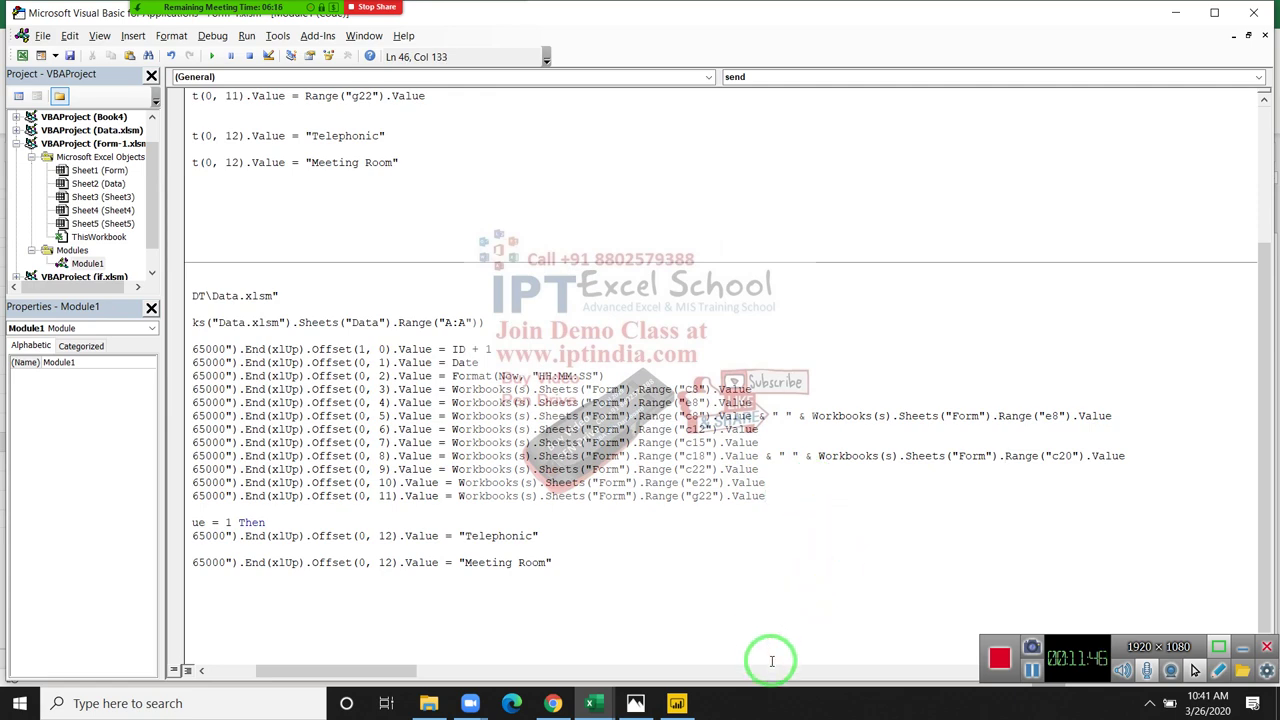
left_click_drag(357, 671, 200, 660)
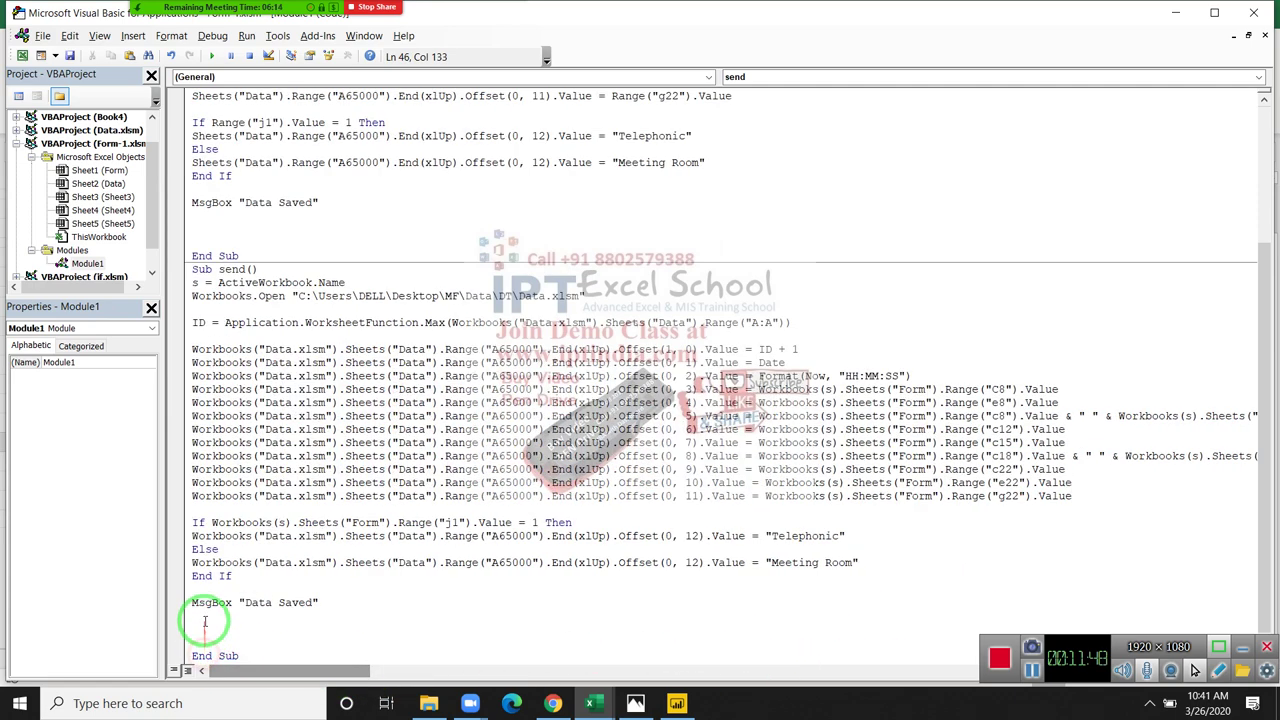
left_click(200, 616)
- Add ActiveWorkbook.Save and ActiveWorkbook.Close lines above the MsgBox via IntelliSense
scroll(200, 616, "down", 1)
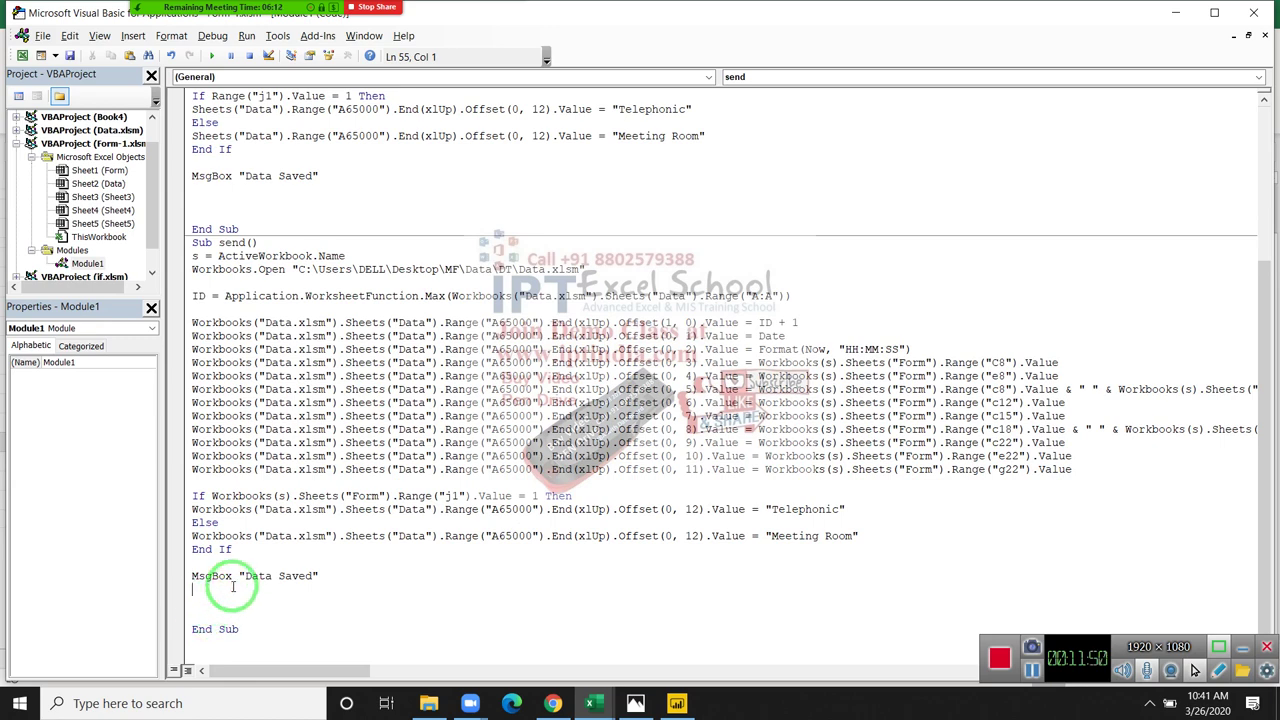
key("Return")
type("activeworkbook")
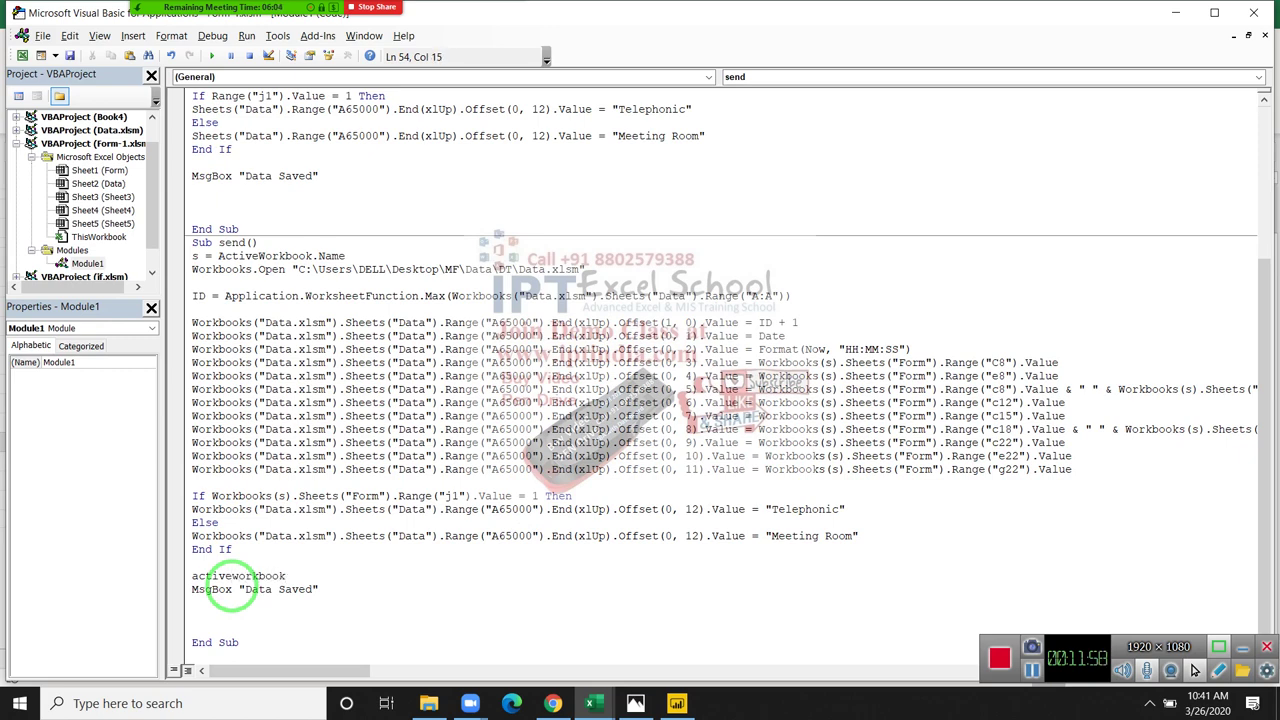
type(".sa")
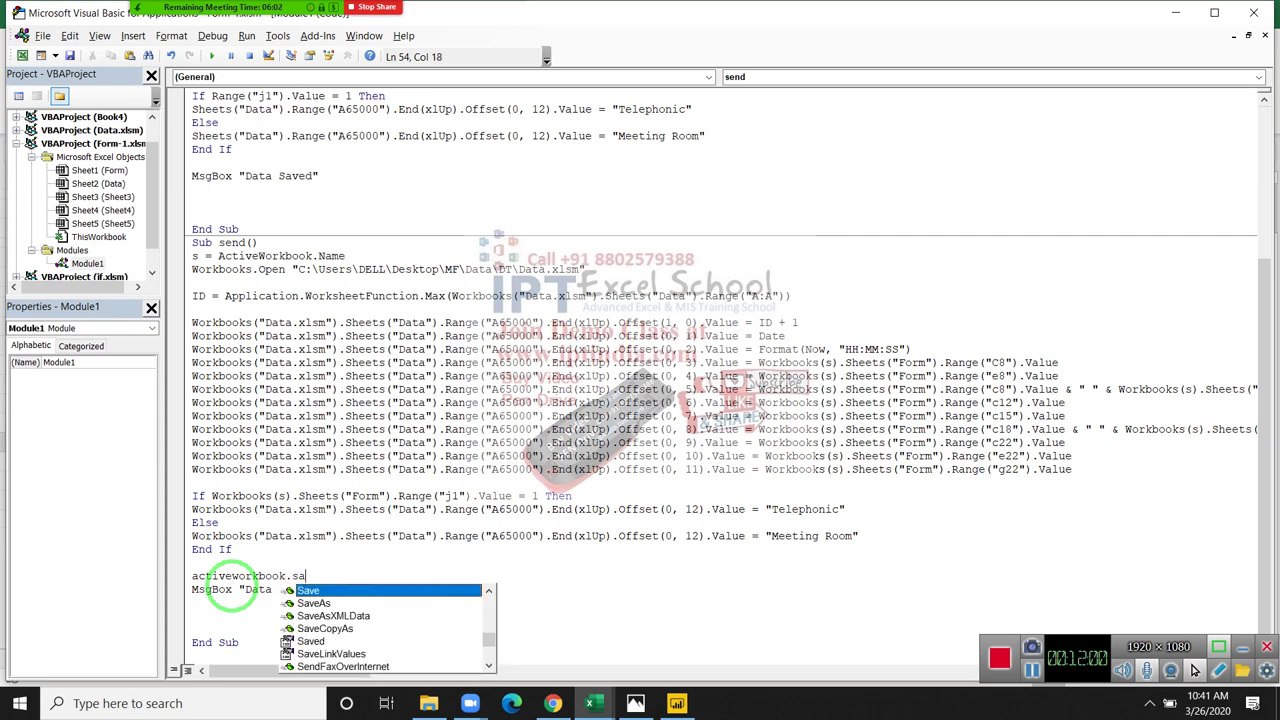
key("Tab")
key("Return")
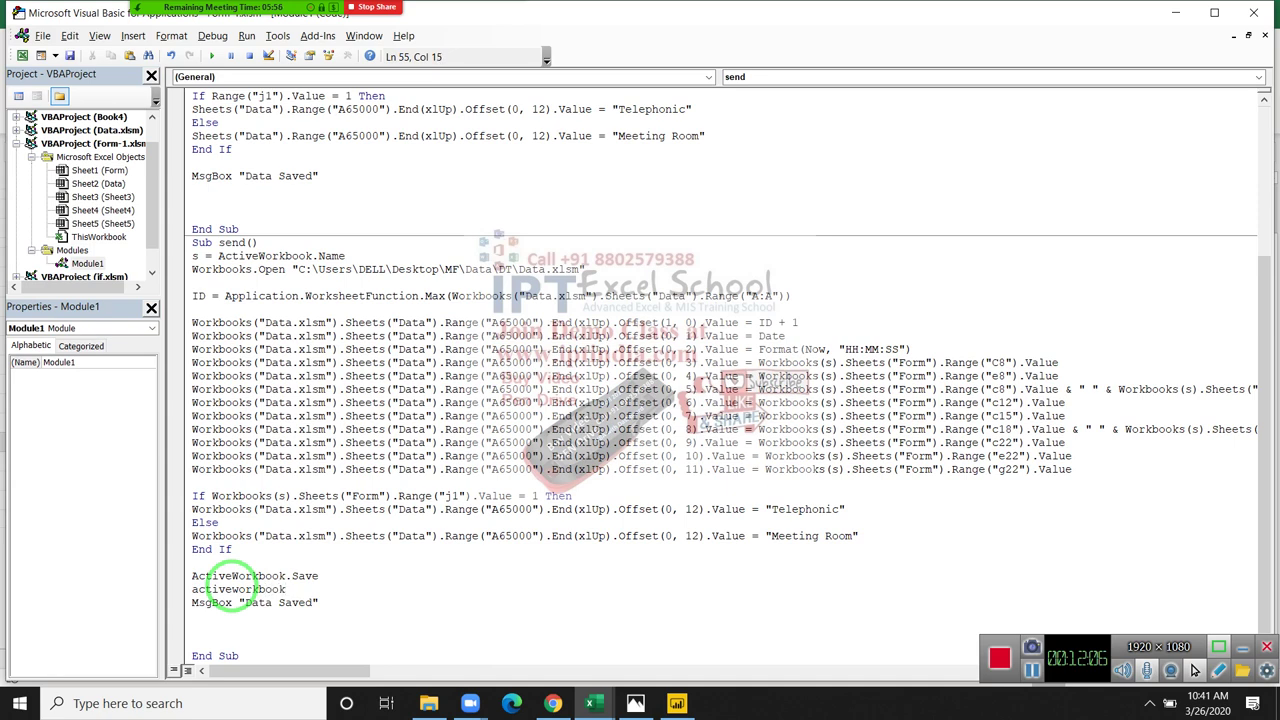
type(".clo")
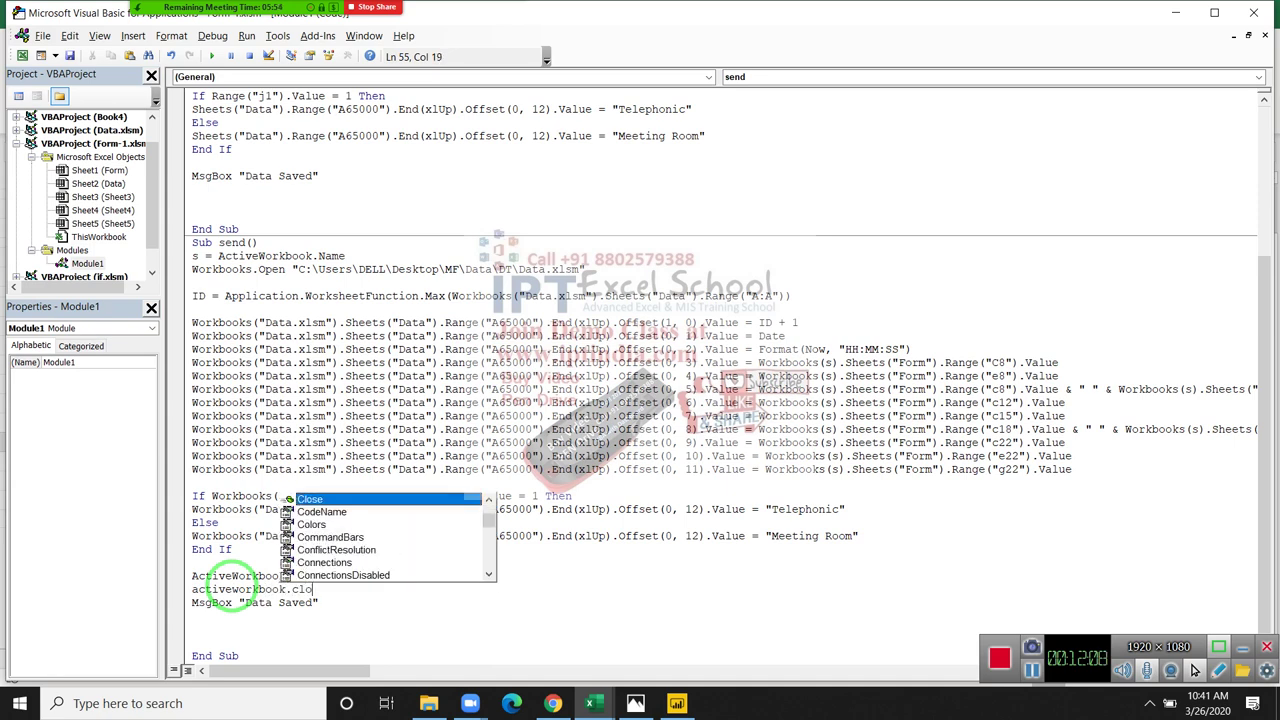
key("Tab")
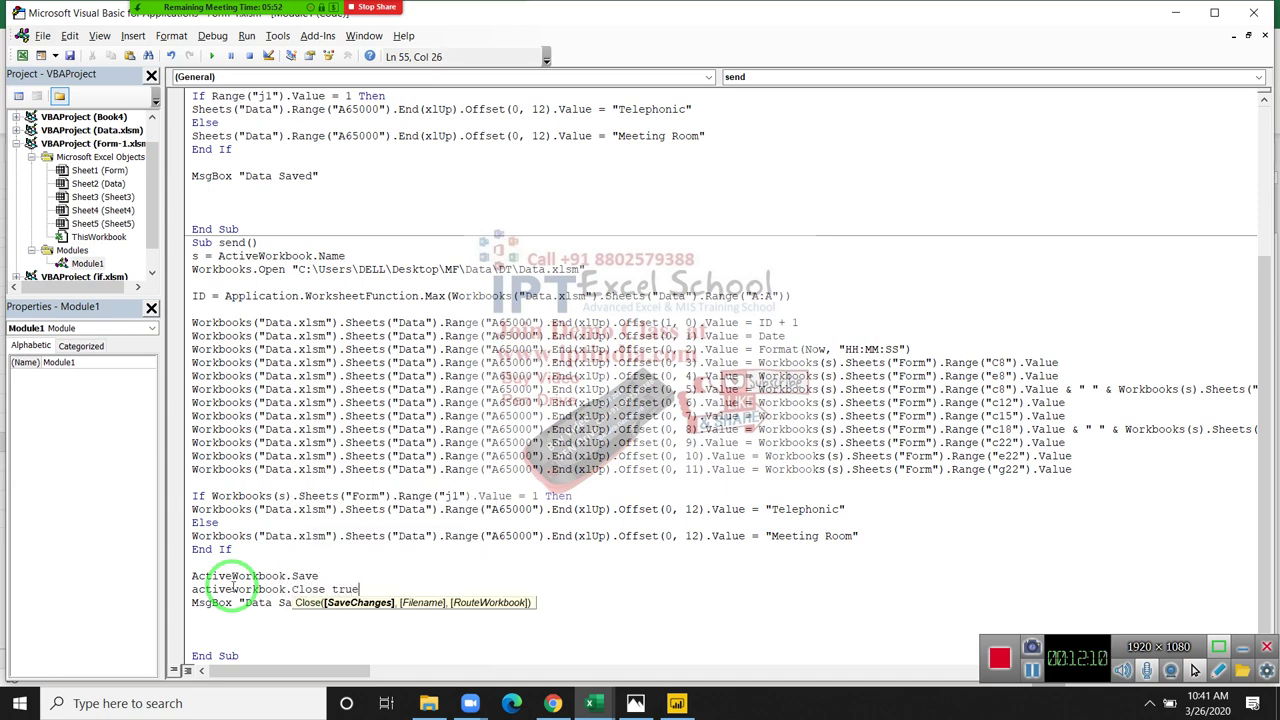
- Finish the ActiveWorkbook.Close True line and return to Excel's Form sheet
left_click(326, 521)
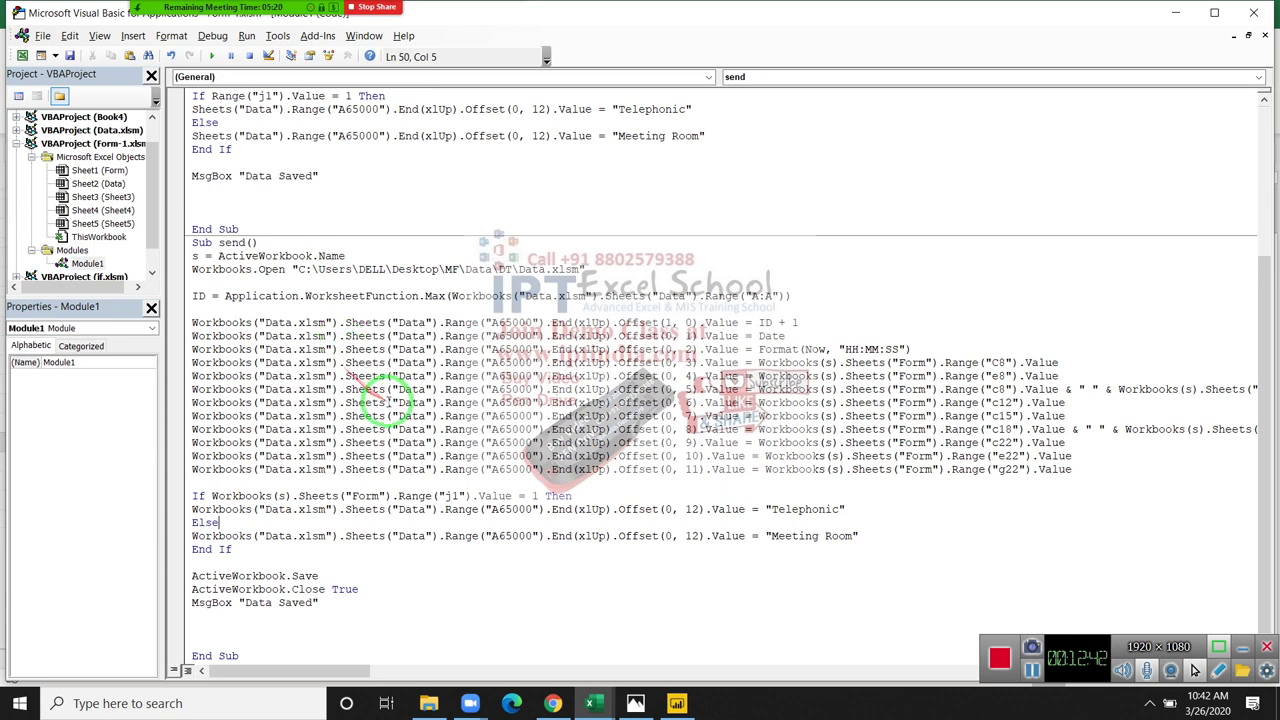
left_click(450, 517)
scroll(450, 517, "down", 1)
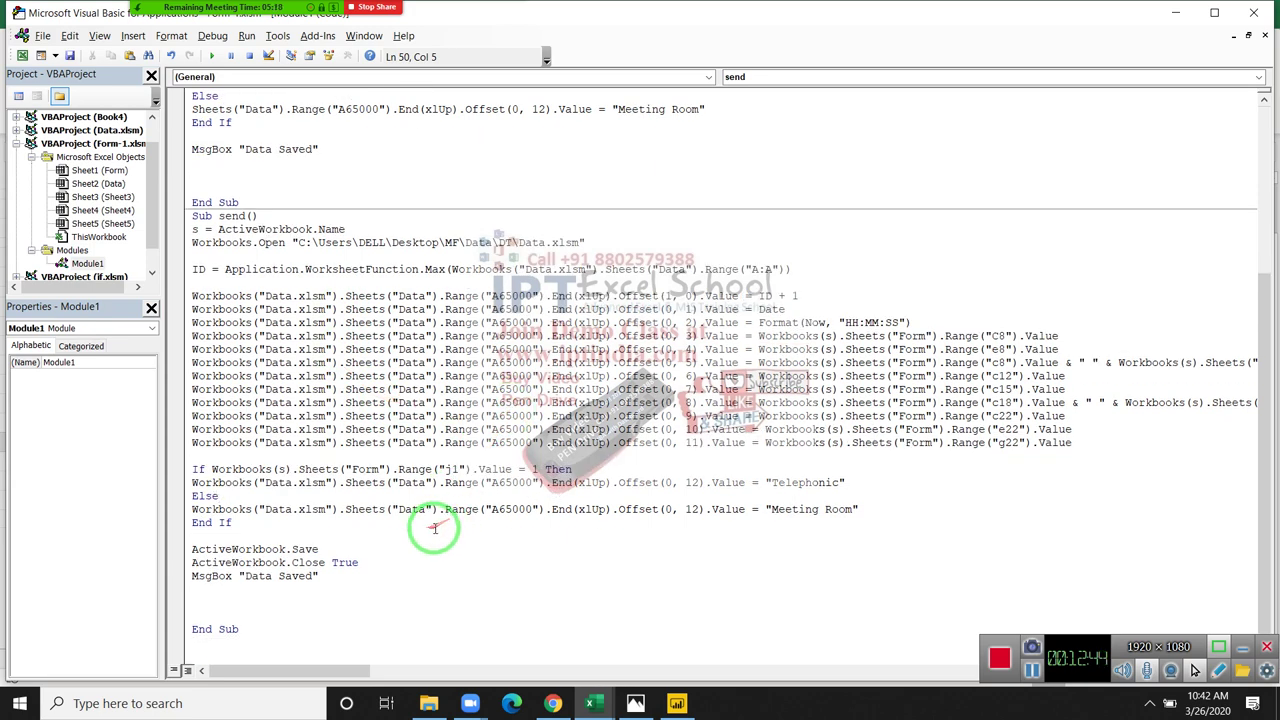
key("alt+F11")
left_click(372, 513)
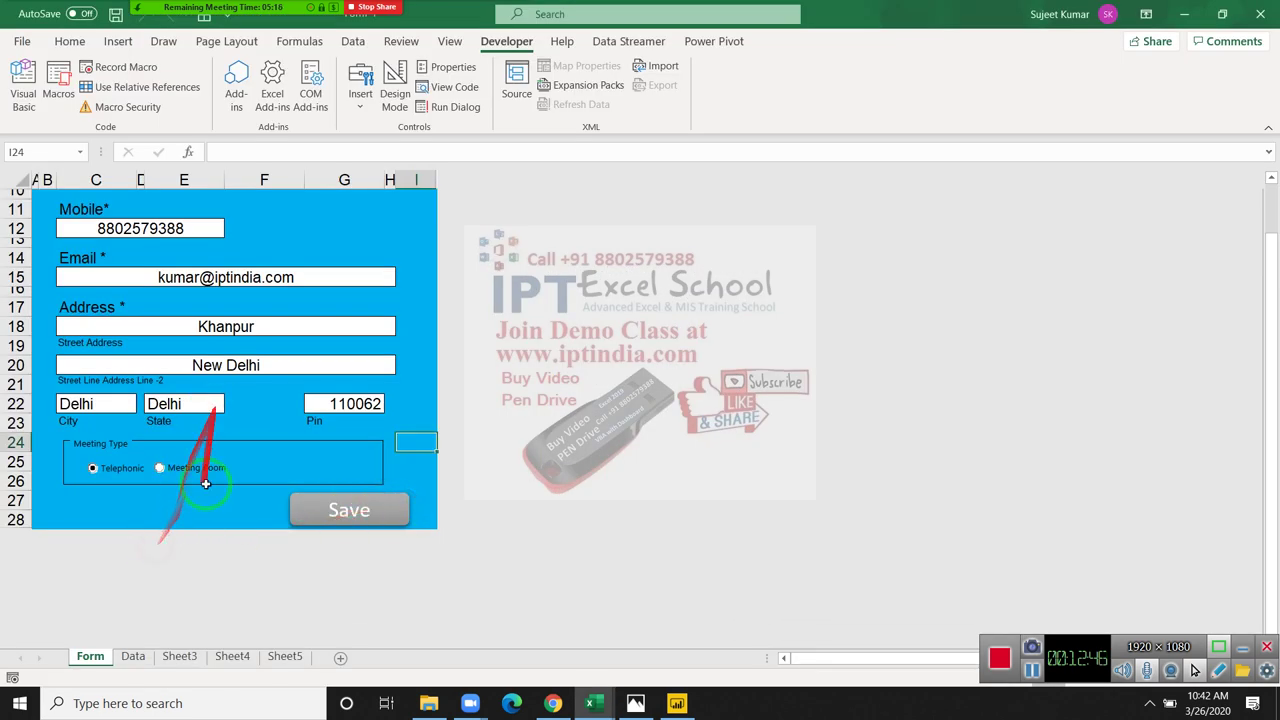
- Draw a new form button to the left of the Save button, skipping macro assignment
left_click(356, 100)
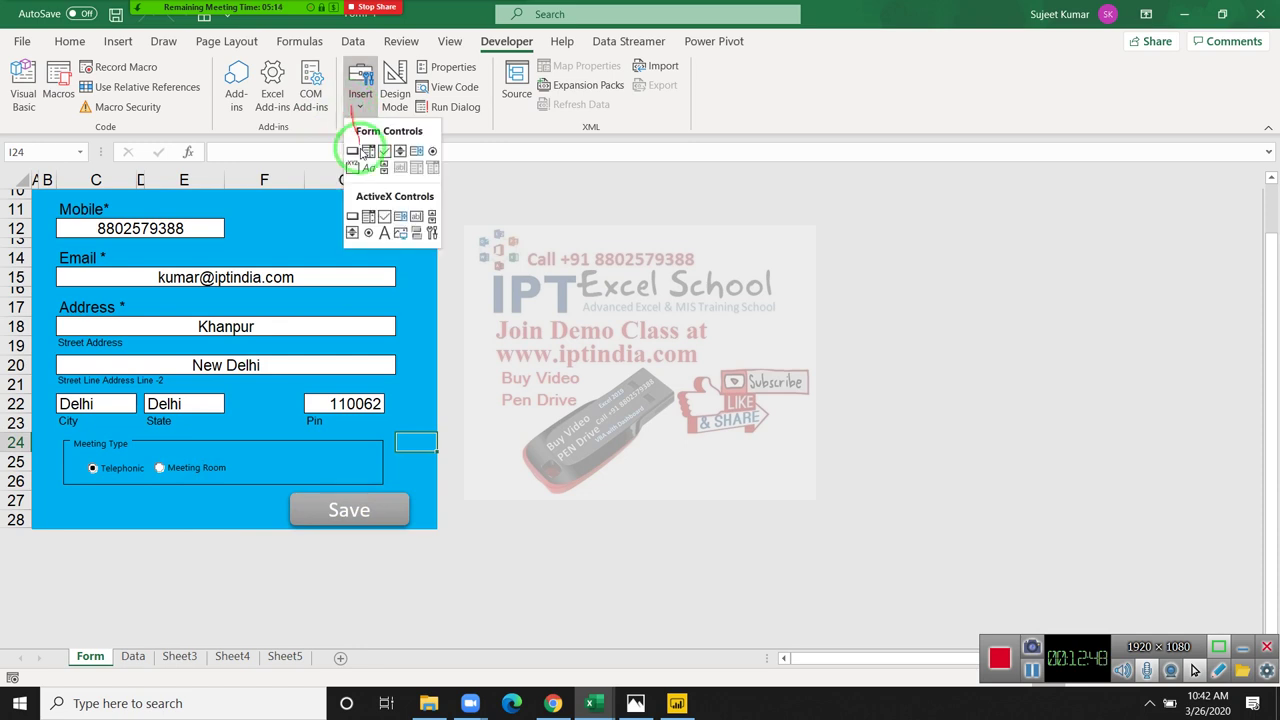
left_click(352, 151)
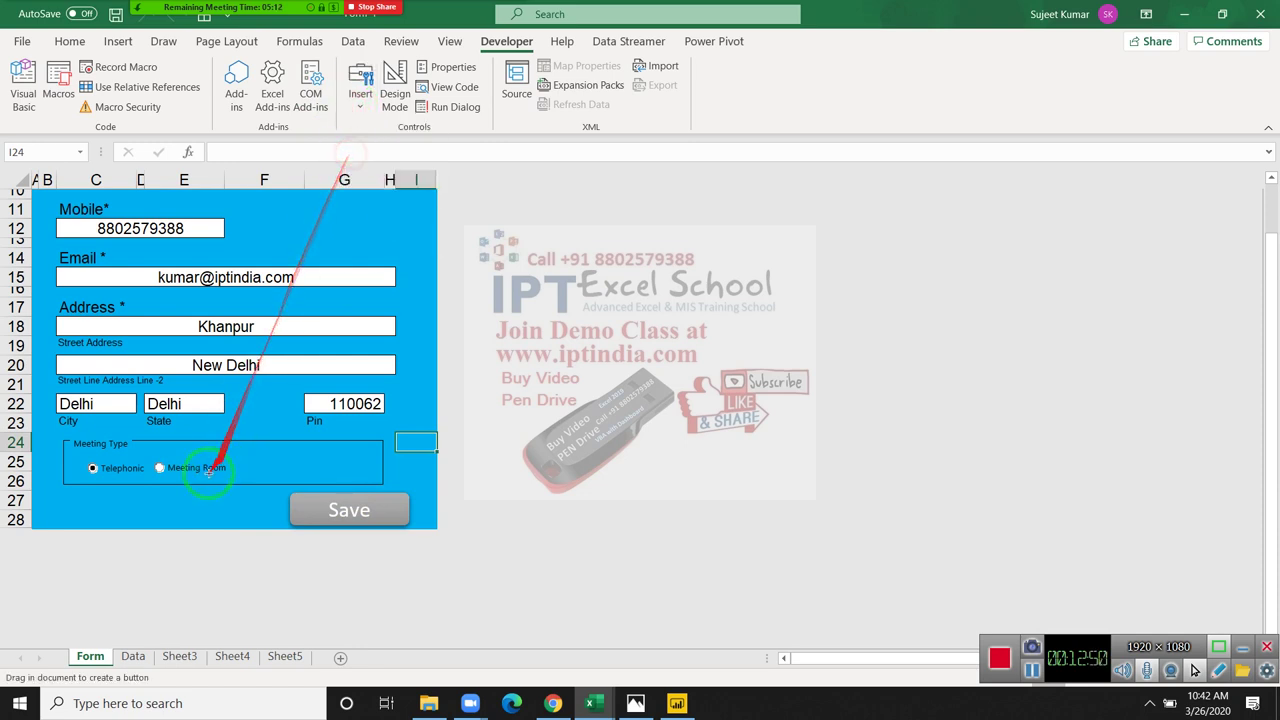
left_click_drag(192, 506, 260, 516)
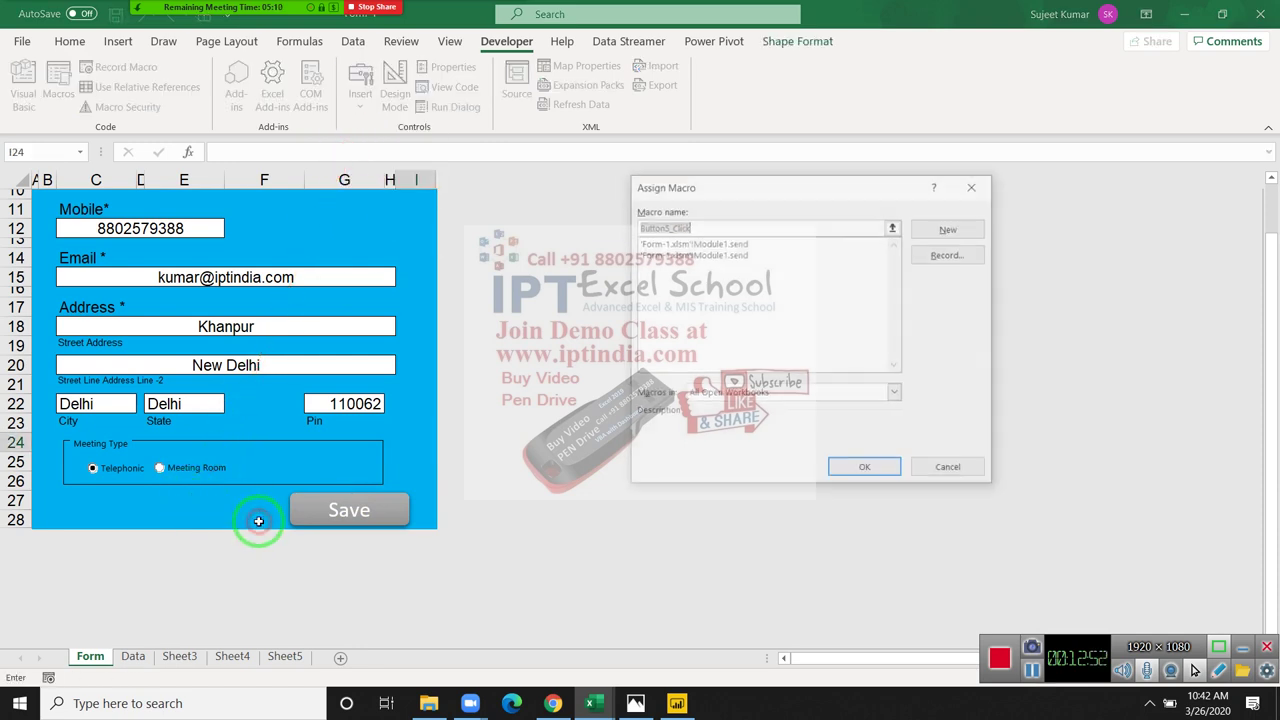
key("Escape")
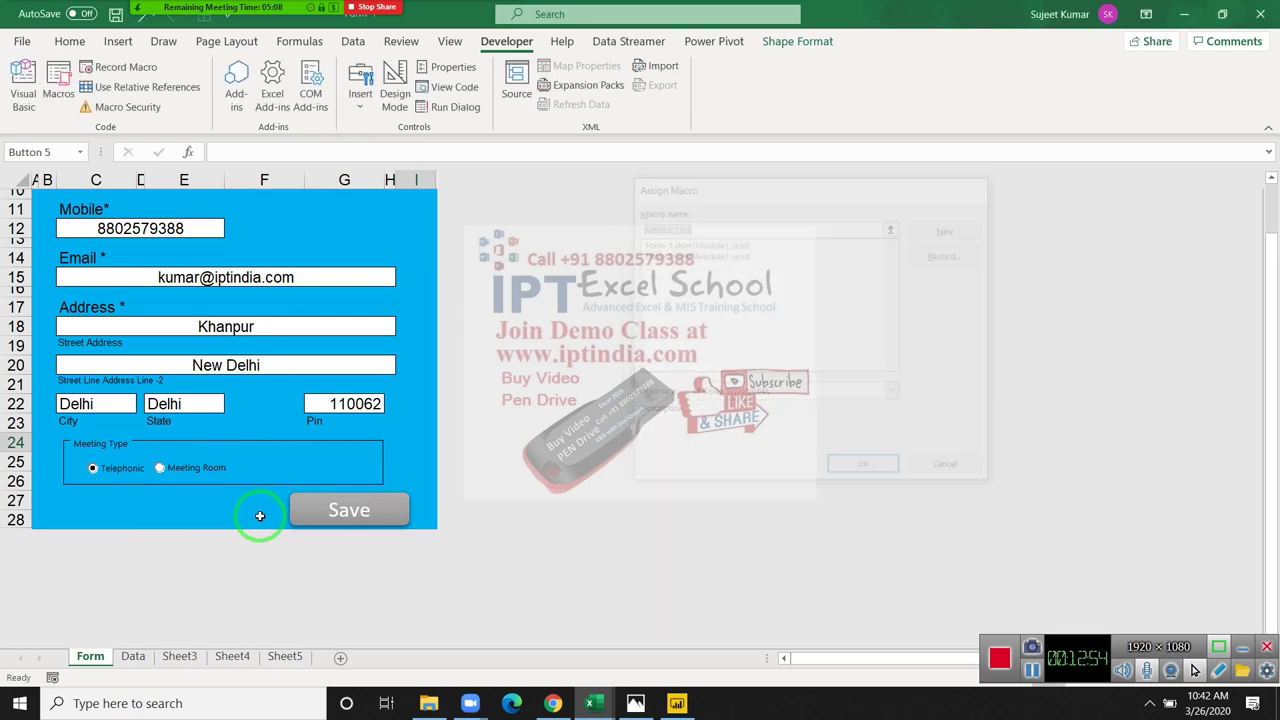
- In the VBA editor, rename the send macro to sendF
key("alt+F11")
left_click_drag(470, 468, 413, 508)
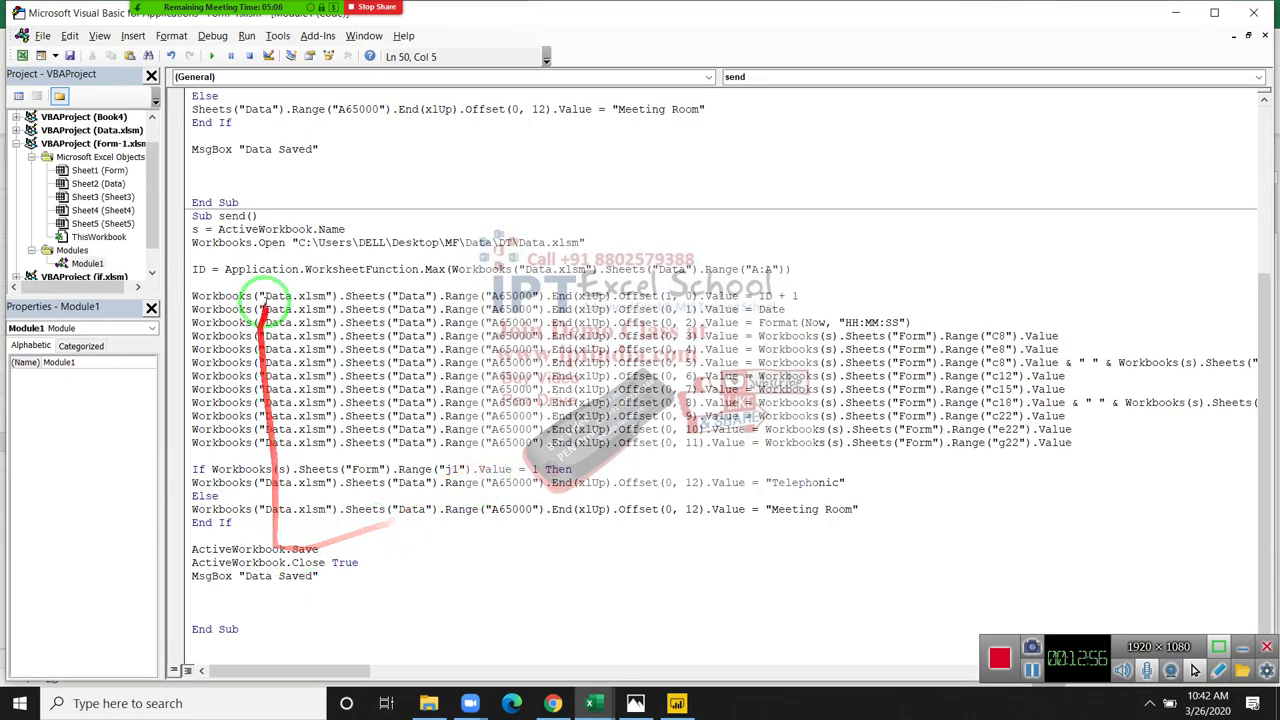
left_click(245, 217)
type("F")
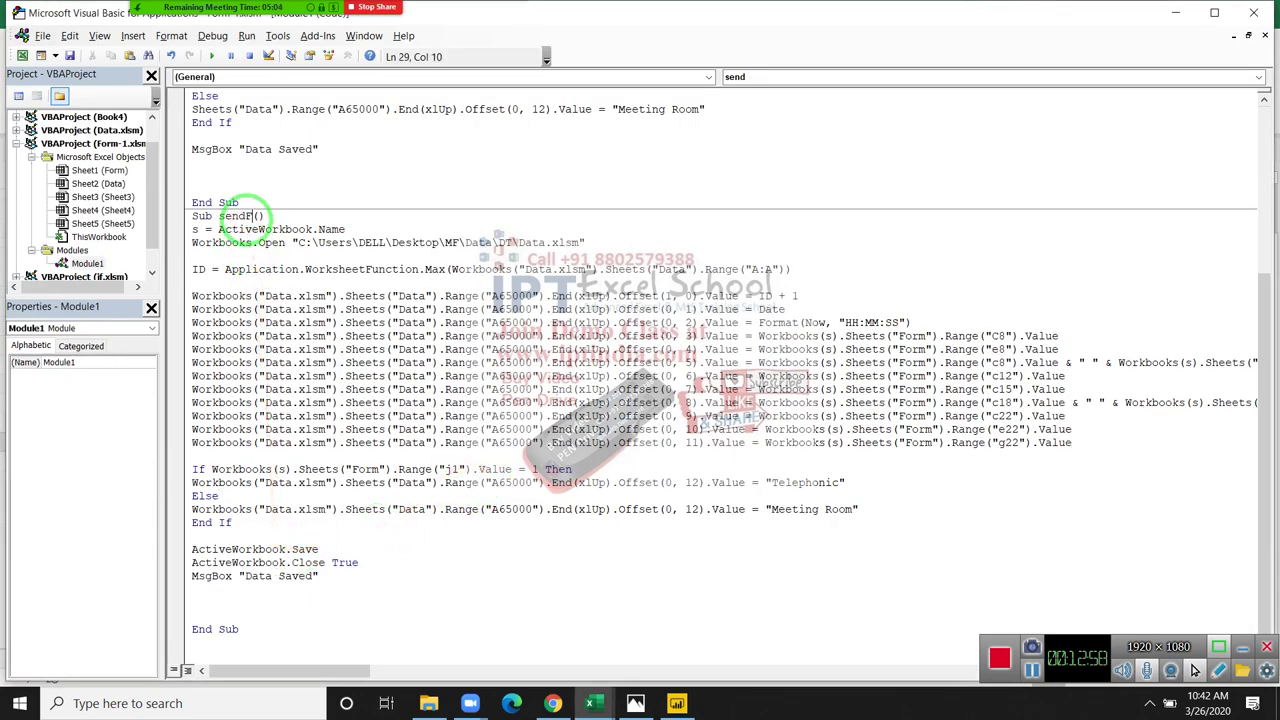
- Back on the Form sheet, relabel the new button as 'Send F'
key("alt+F11")
left_click_drag(300, 392, 278, 456)
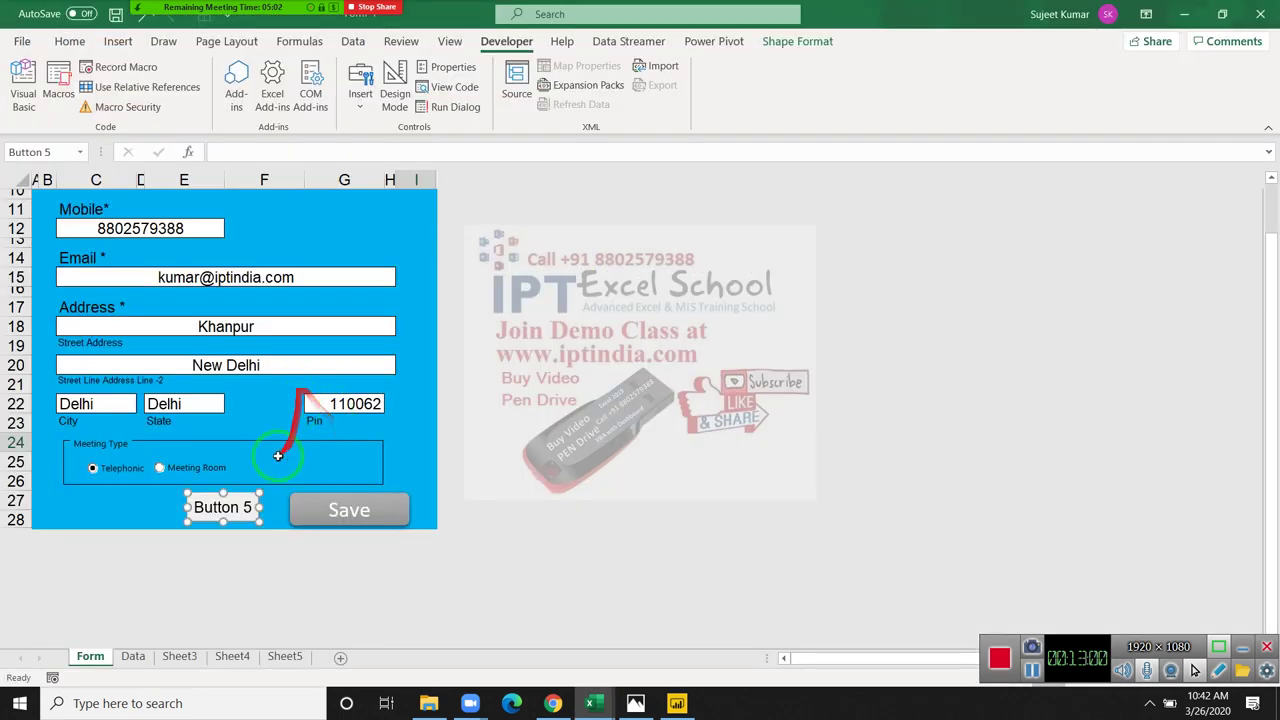
left_click(222, 507)
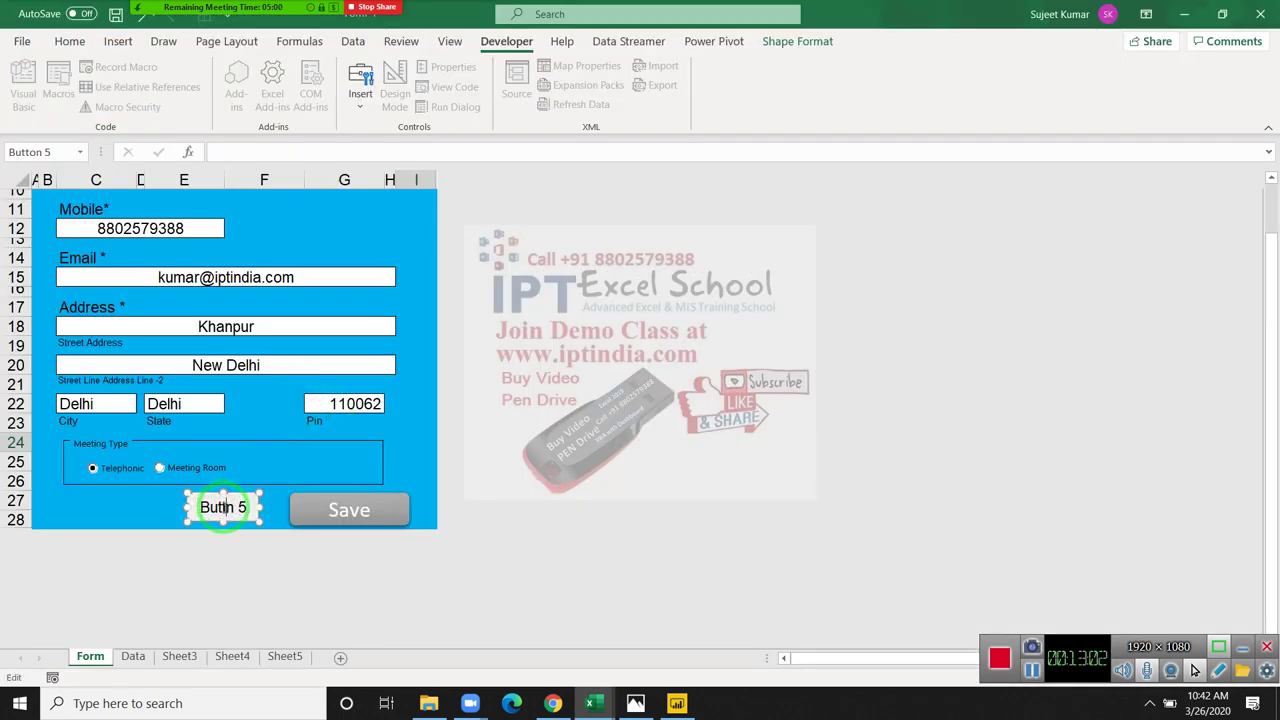
key("Delete")
key("Delete")
key("Delete")
type("Send F")
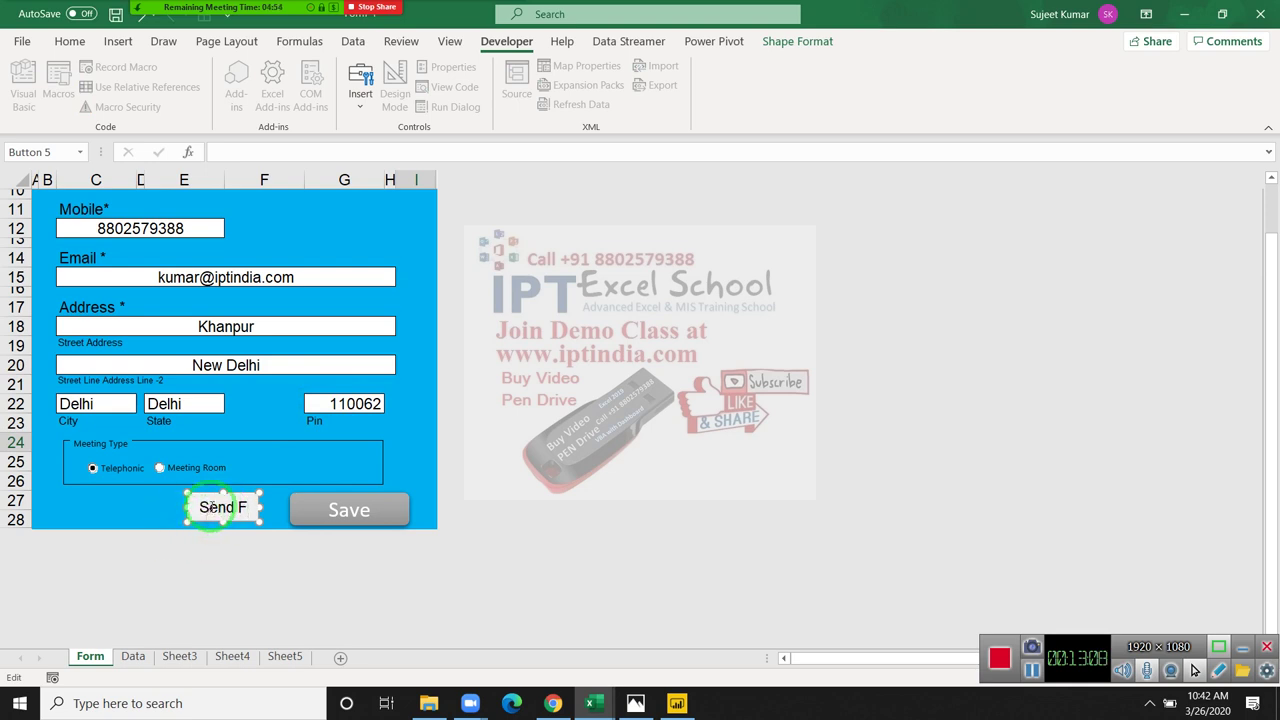
left_click(152, 507)
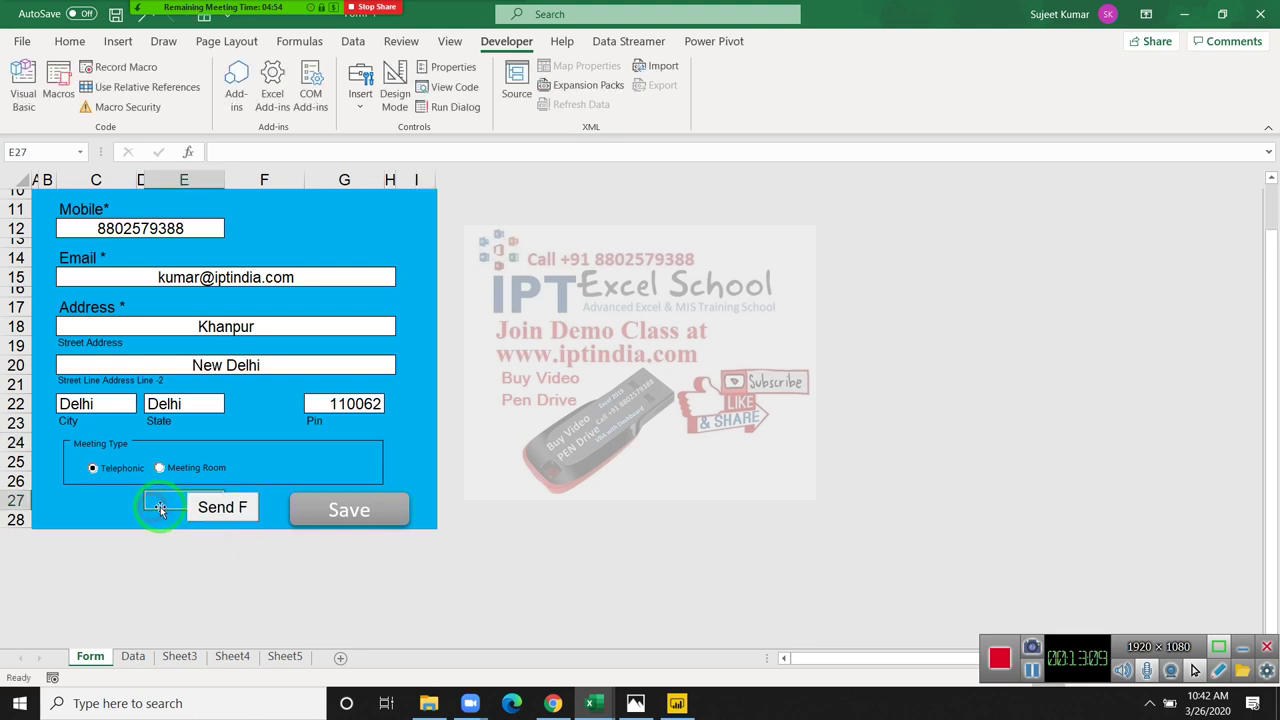
- Assign the sendF macro to the Send F button
right_click(250, 516)
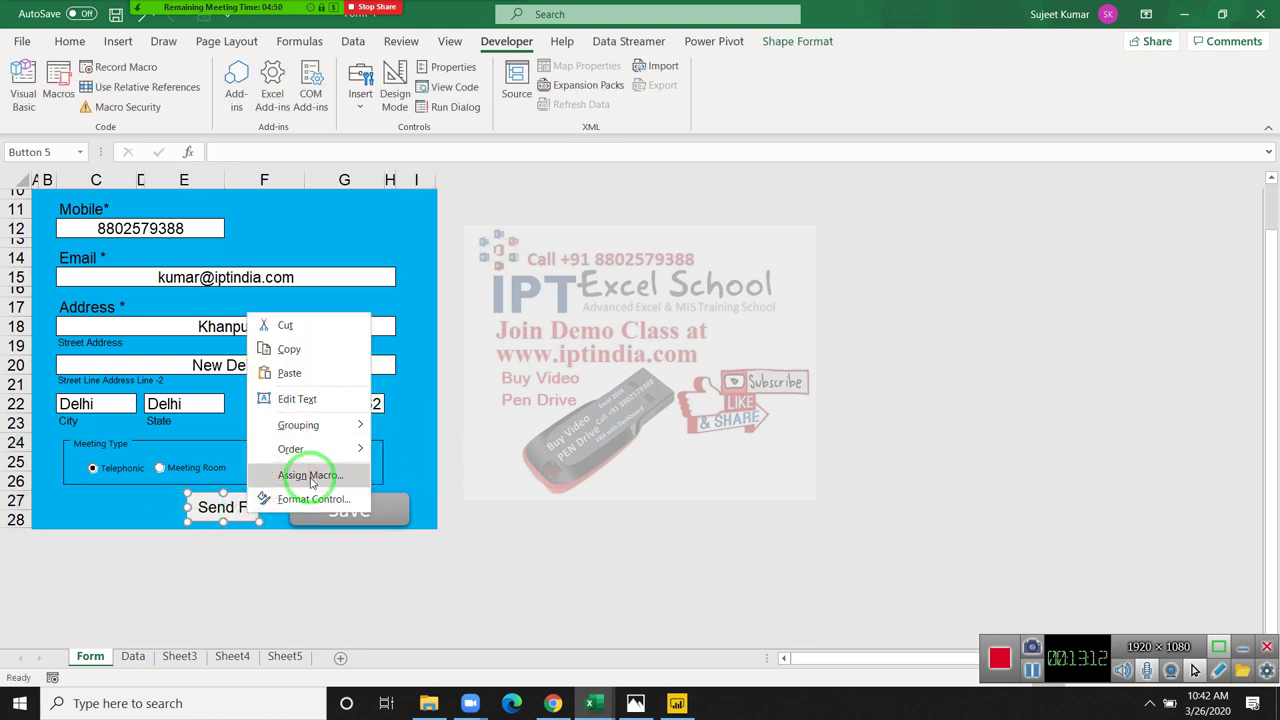
left_click(310, 475)
left_click(148, 388)
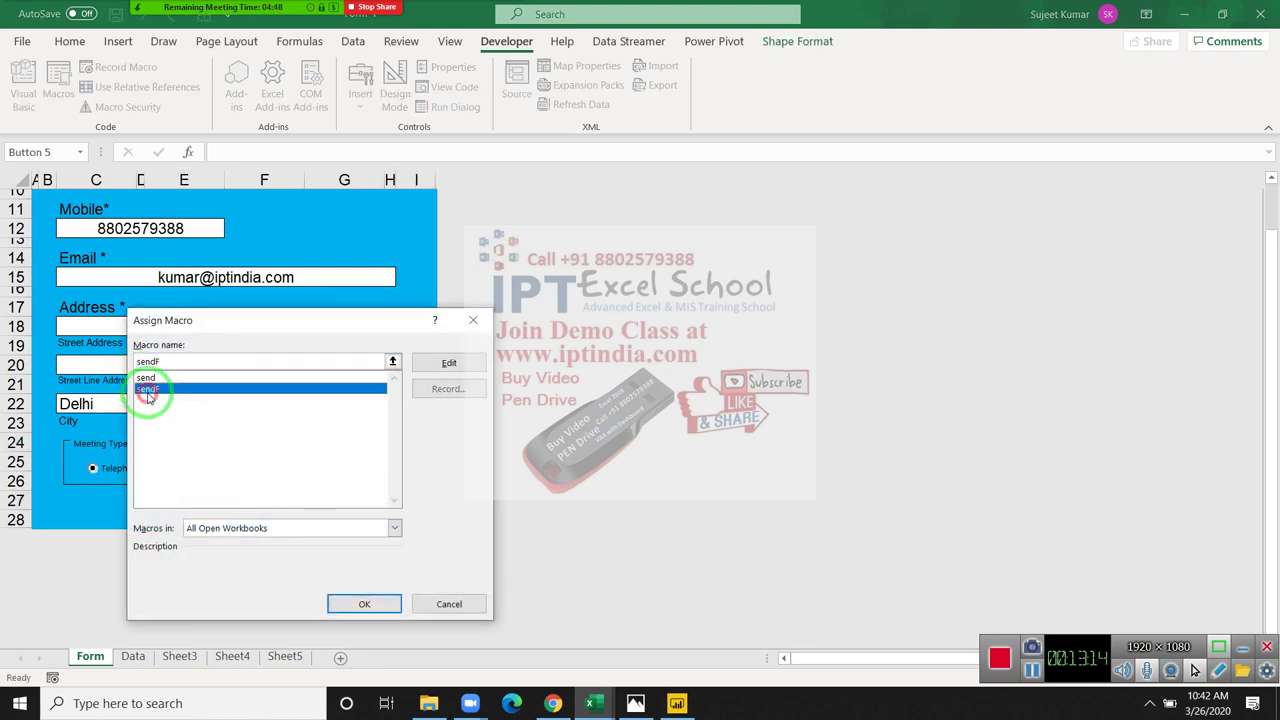
left_click(352, 605)
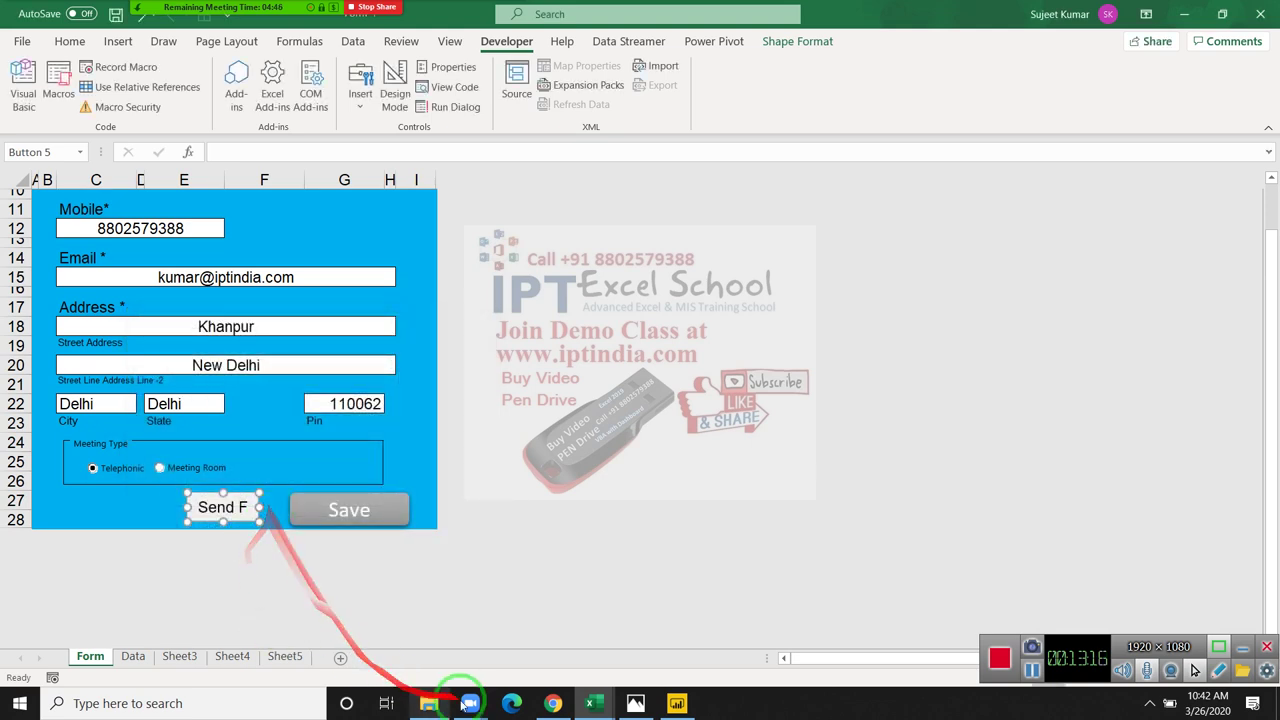
- On the Form-1 workbook, run Send F to submit the entry and dismiss the Data Saved message
mouse_move(582, 707)
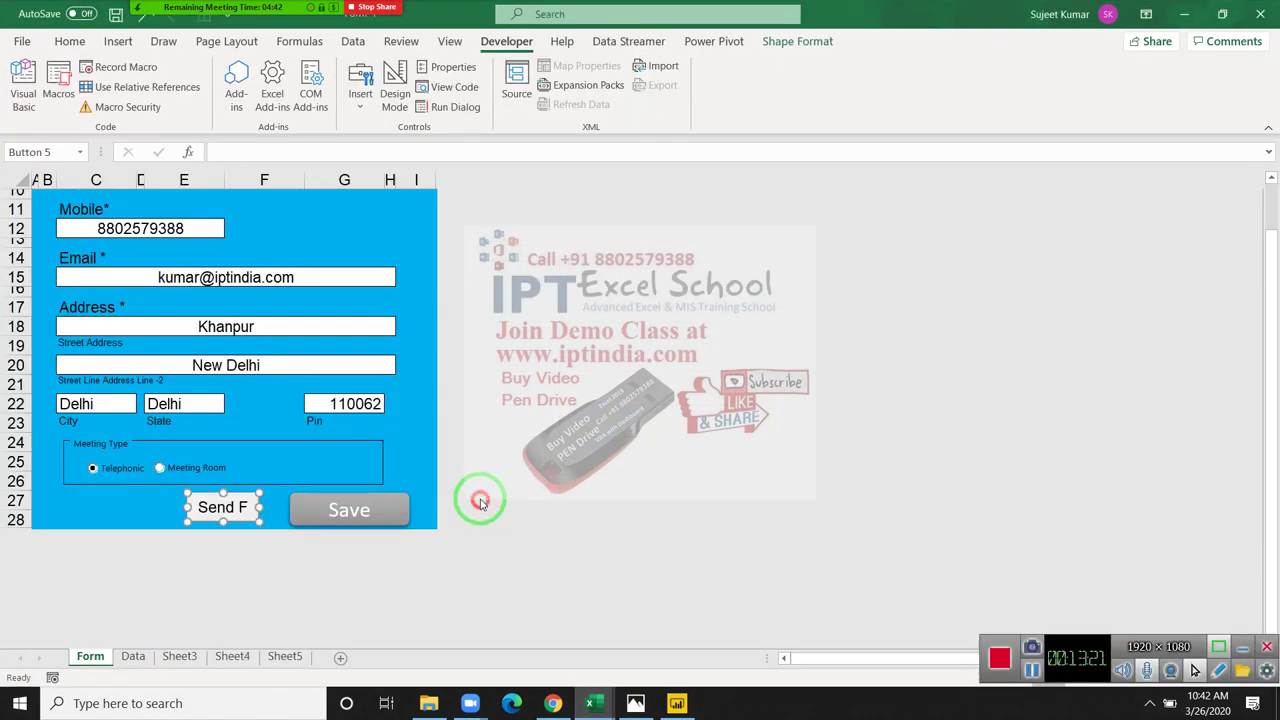
left_click_drag(474, 510, 200, 573)
scroll(200, 573, "up", 2)
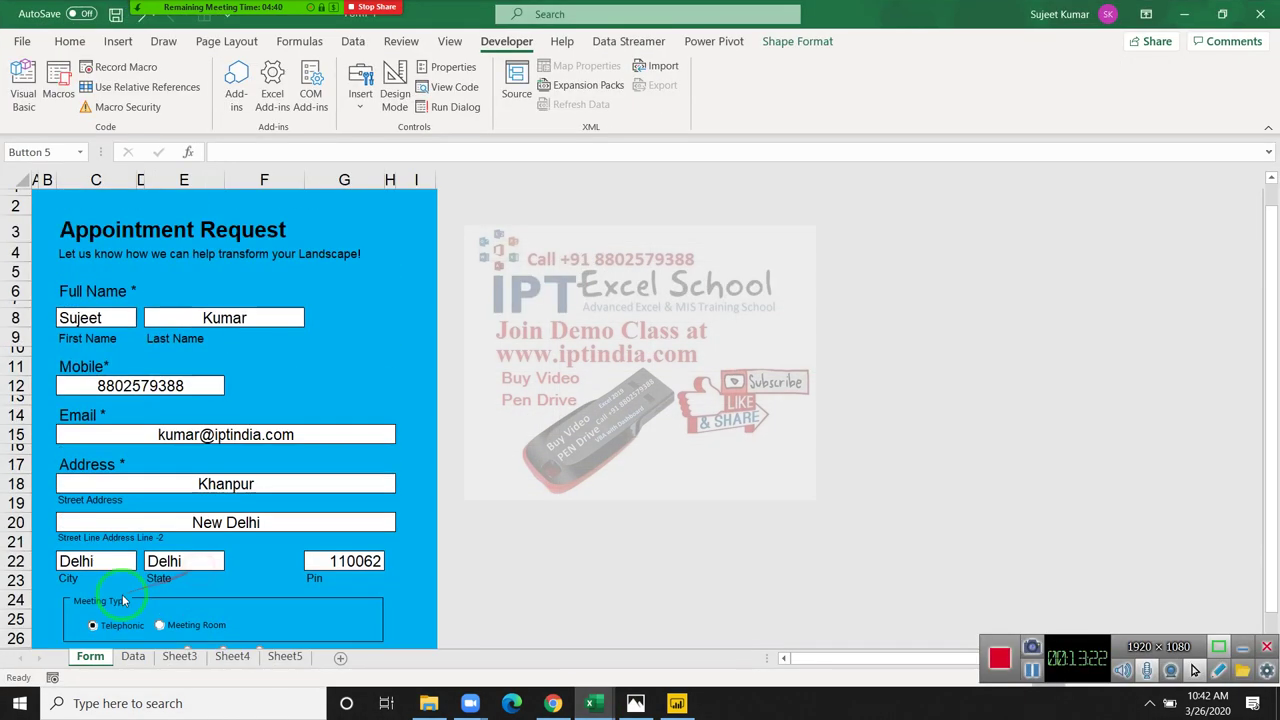
left_click(130, 623)
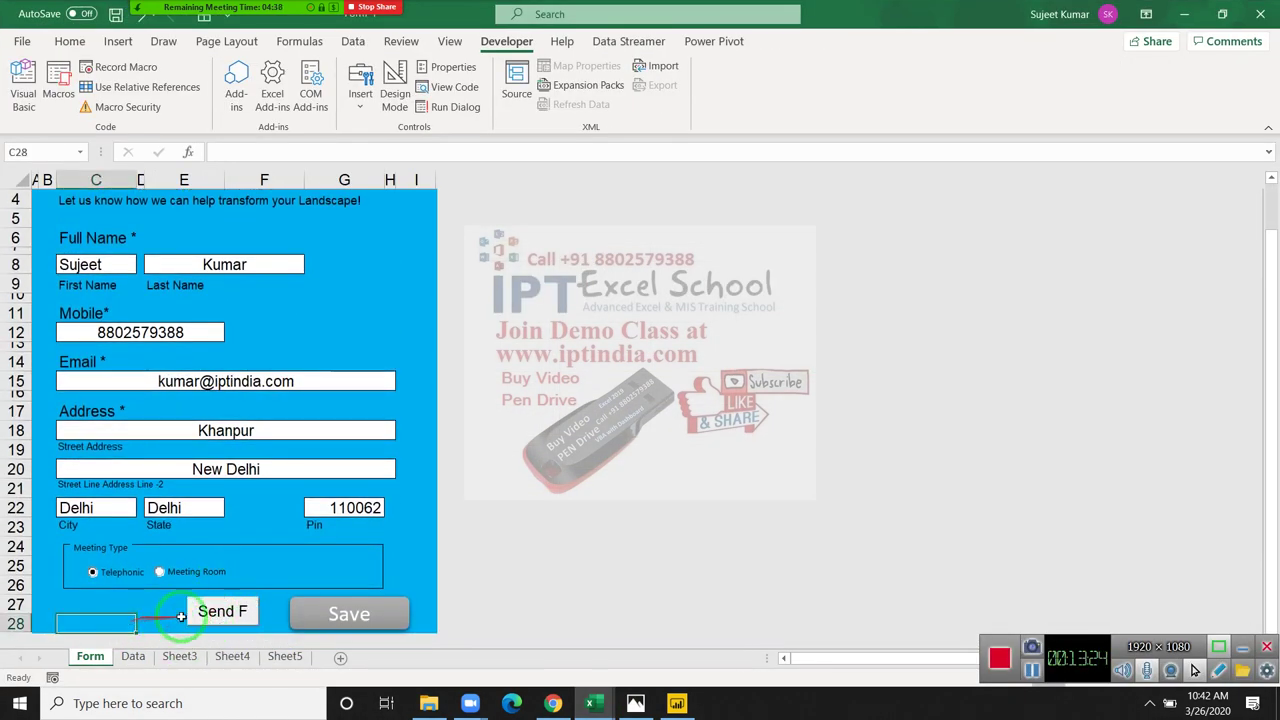
left_click(216, 613)
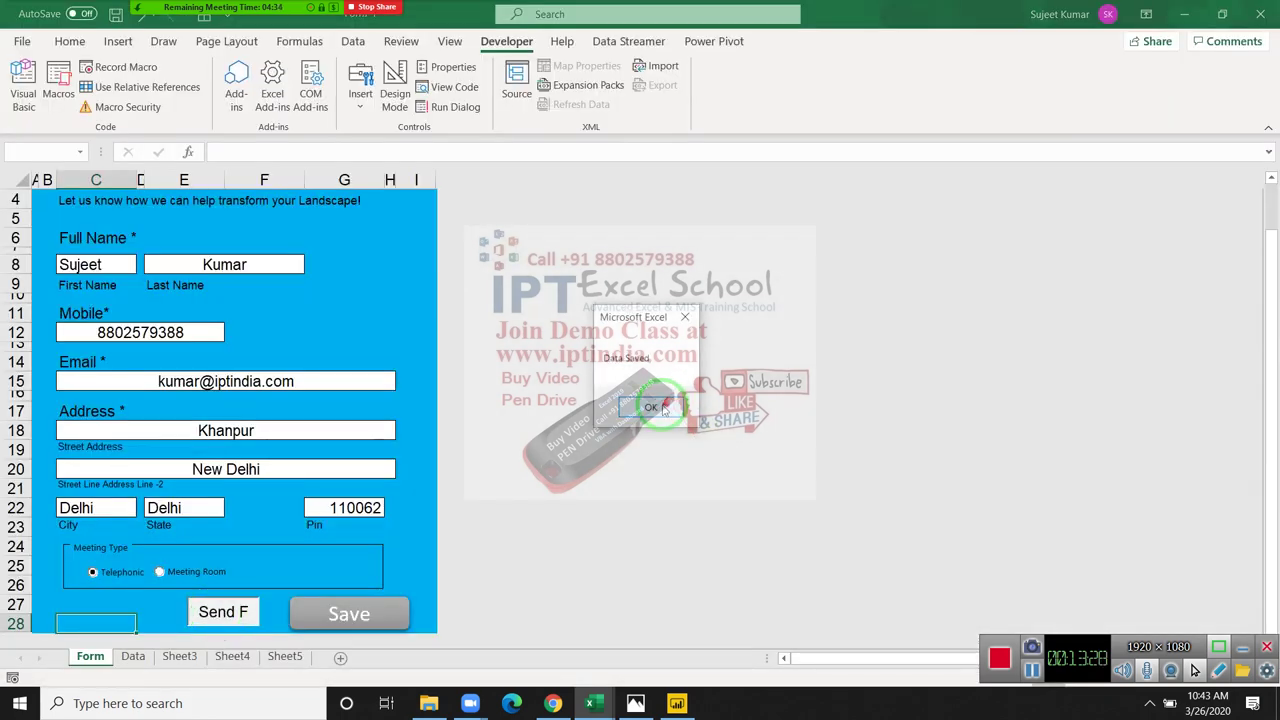
left_click(662, 406)
- Open Data.xlsm from the DT folder to check the saved record
left_click(443, 703)
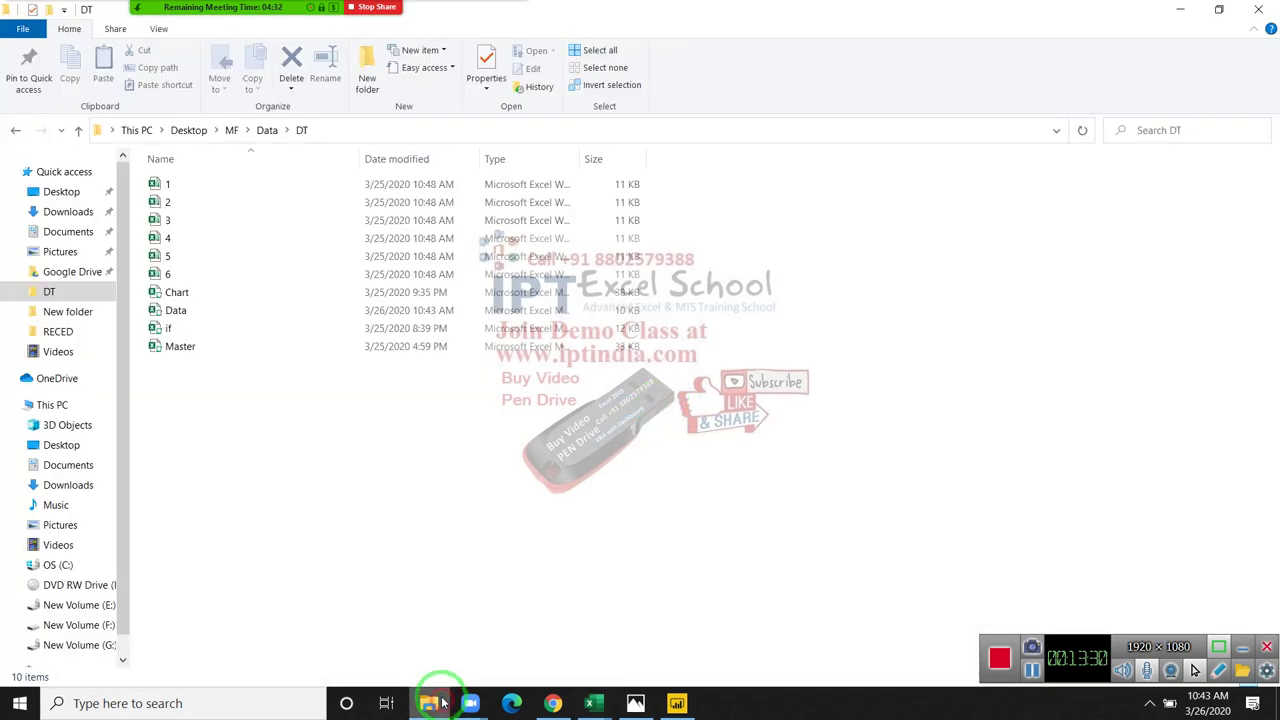
left_click(174, 314)
double_click(174, 316)
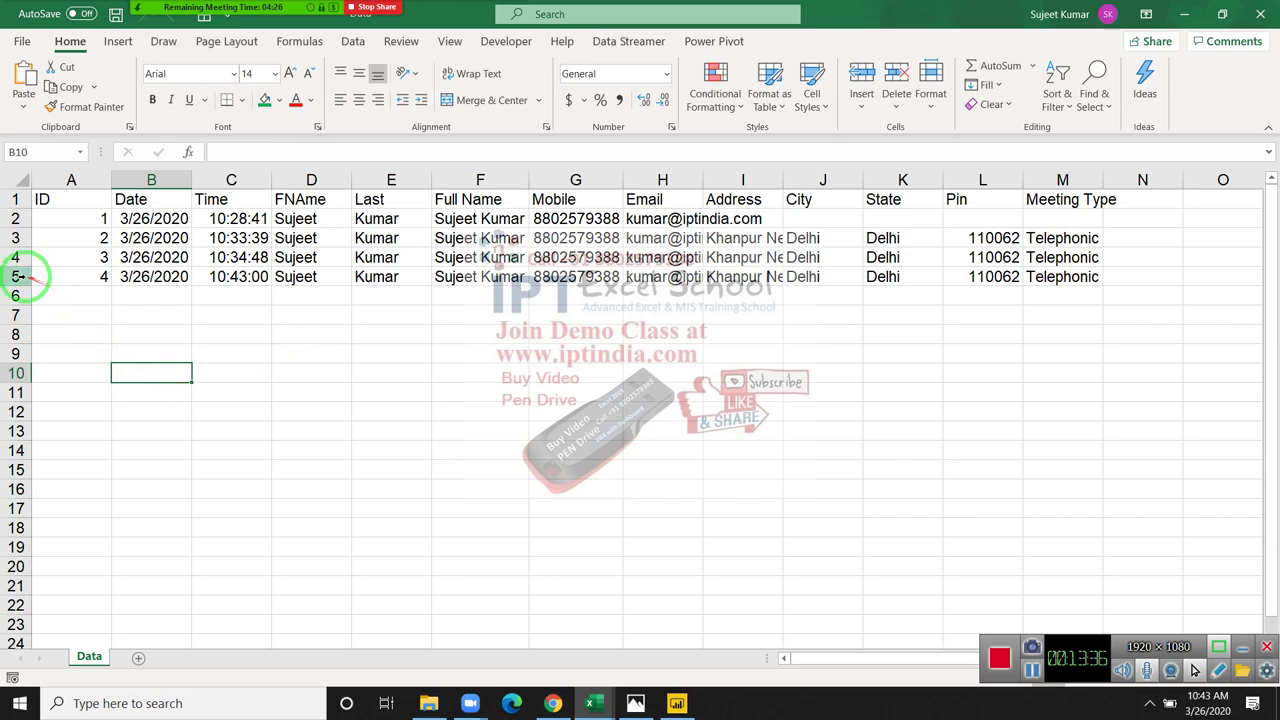
- Check the new entry in row 5 and its time in C5, then close Data.xlsm
left_click(18, 277)
left_click(203, 279)
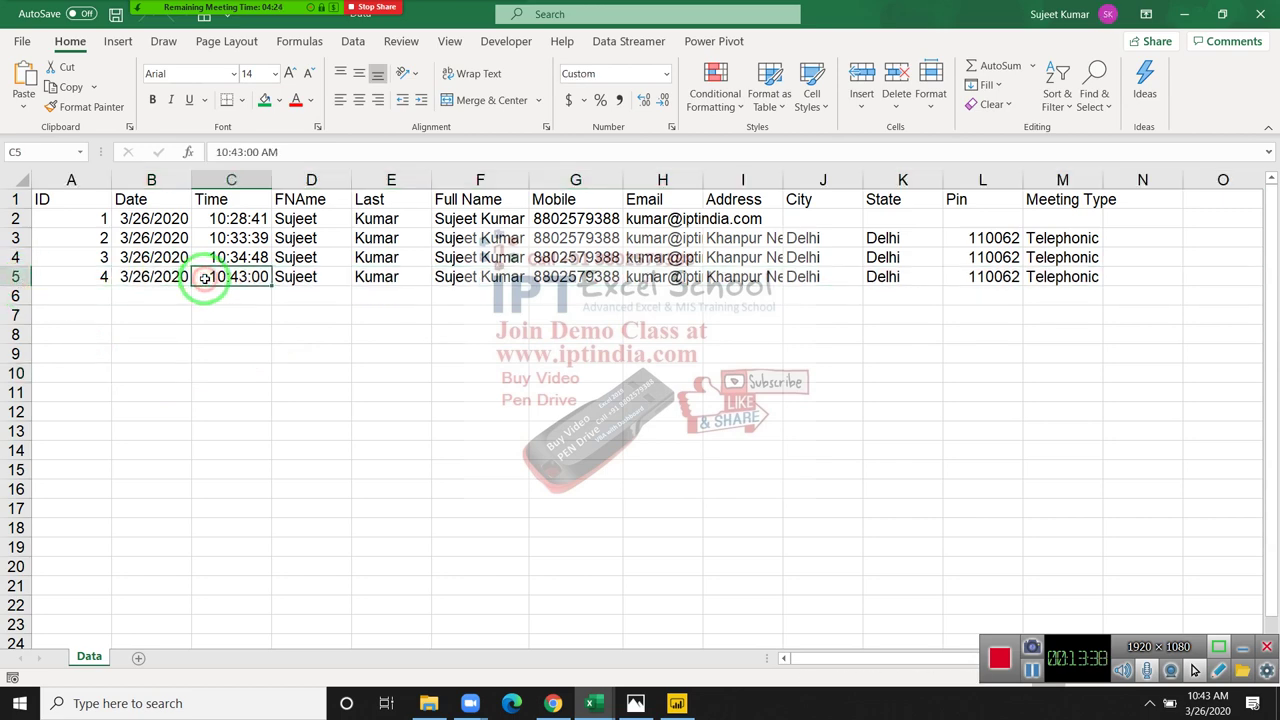
mouse_move(1214, 697)
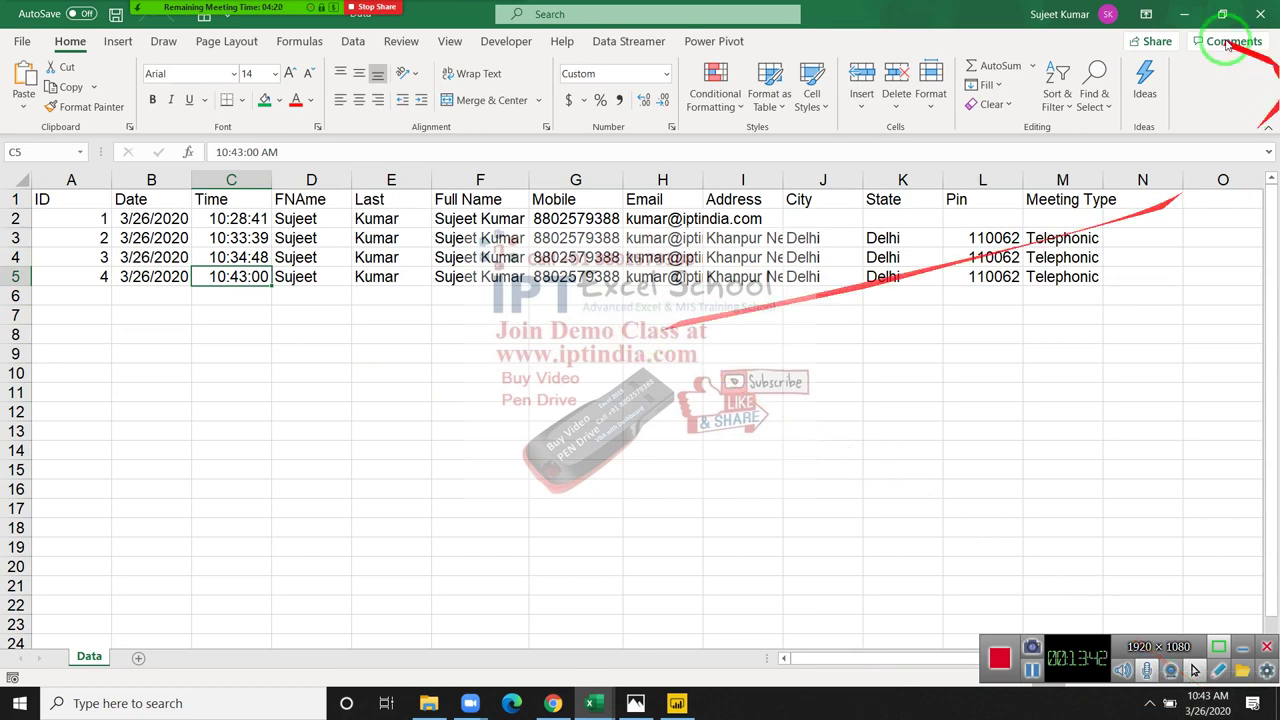
left_click(1262, 14)
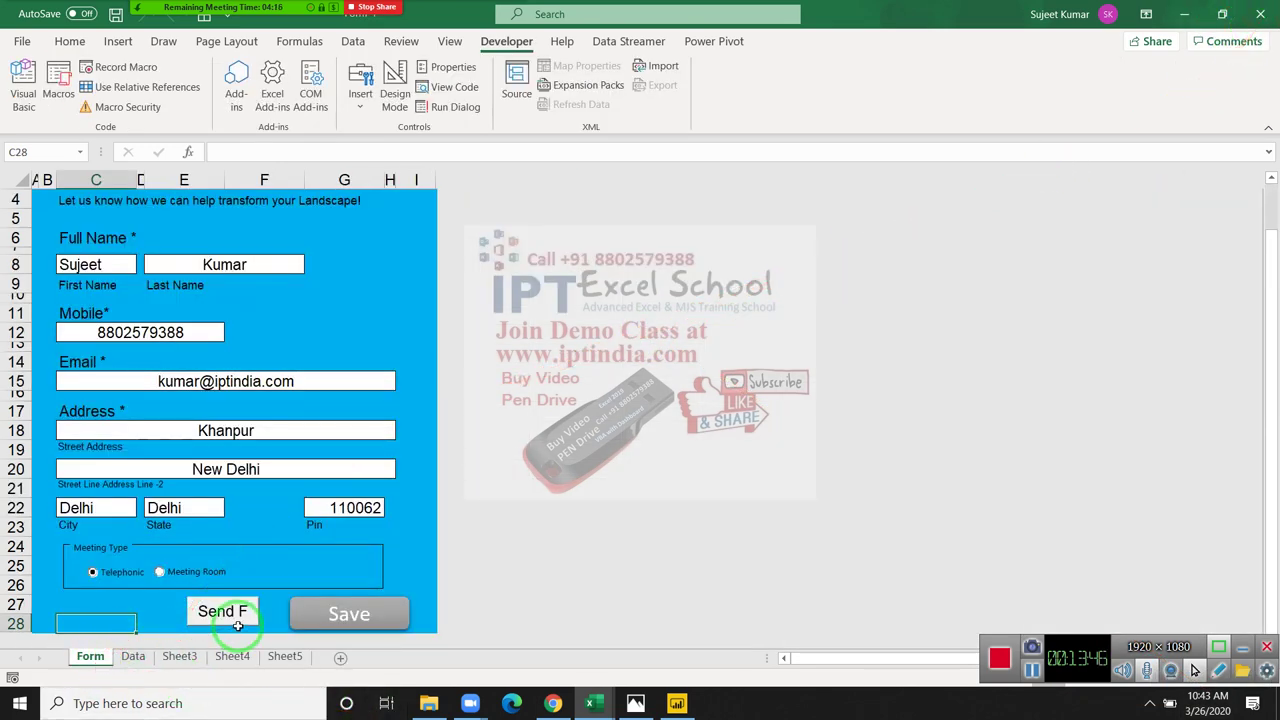
- Switch to the VBA editor and highlight the sendF line that opens Data.xlsm
key("alt+Tab")
key("Tab")
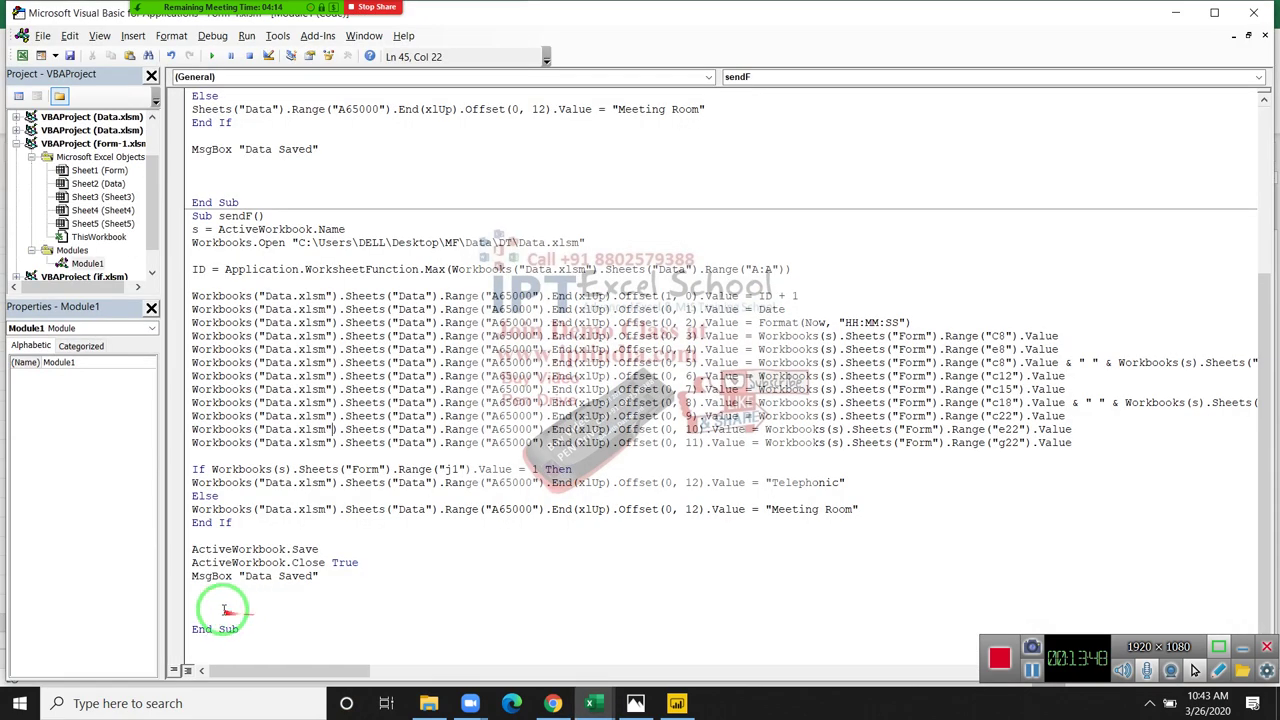
scroll(257, 441, "up", 4)
scroll(257, 441, "up", 2)
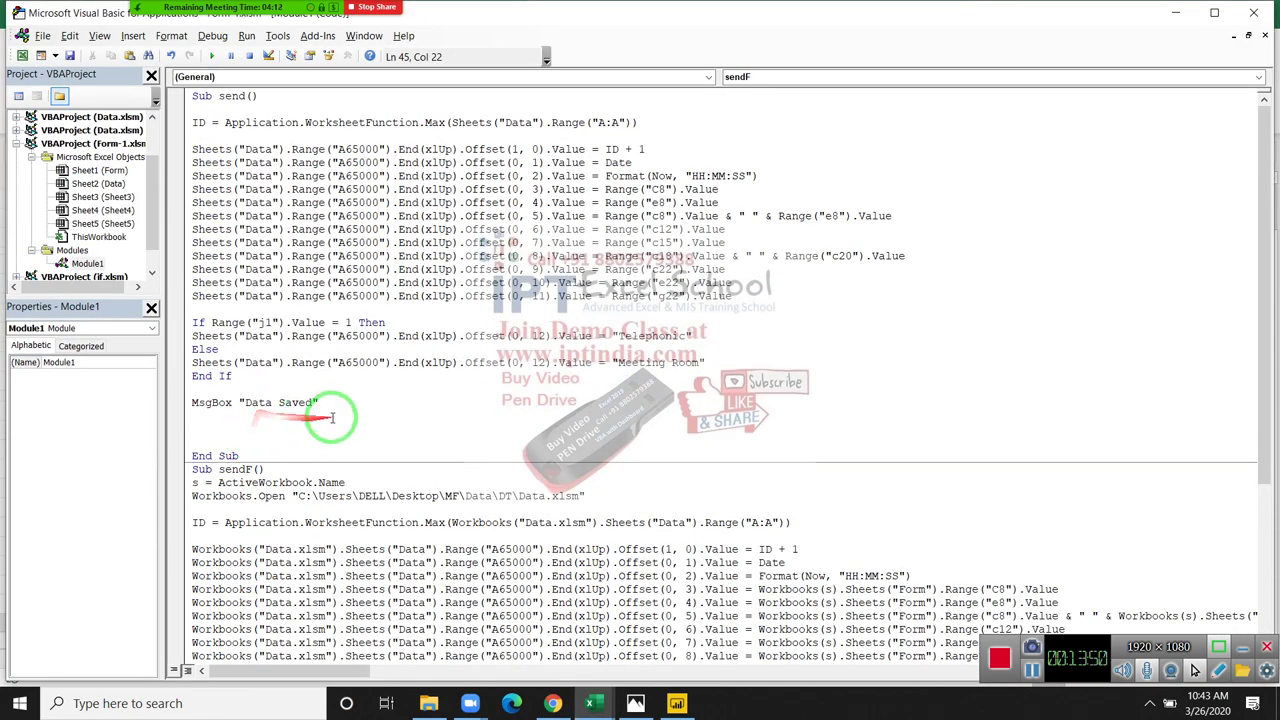
mouse_move(322, 404)
left_mouse_down()
mouse_move(262, 347)
mouse_move(185, 107)
left_mouse_up()
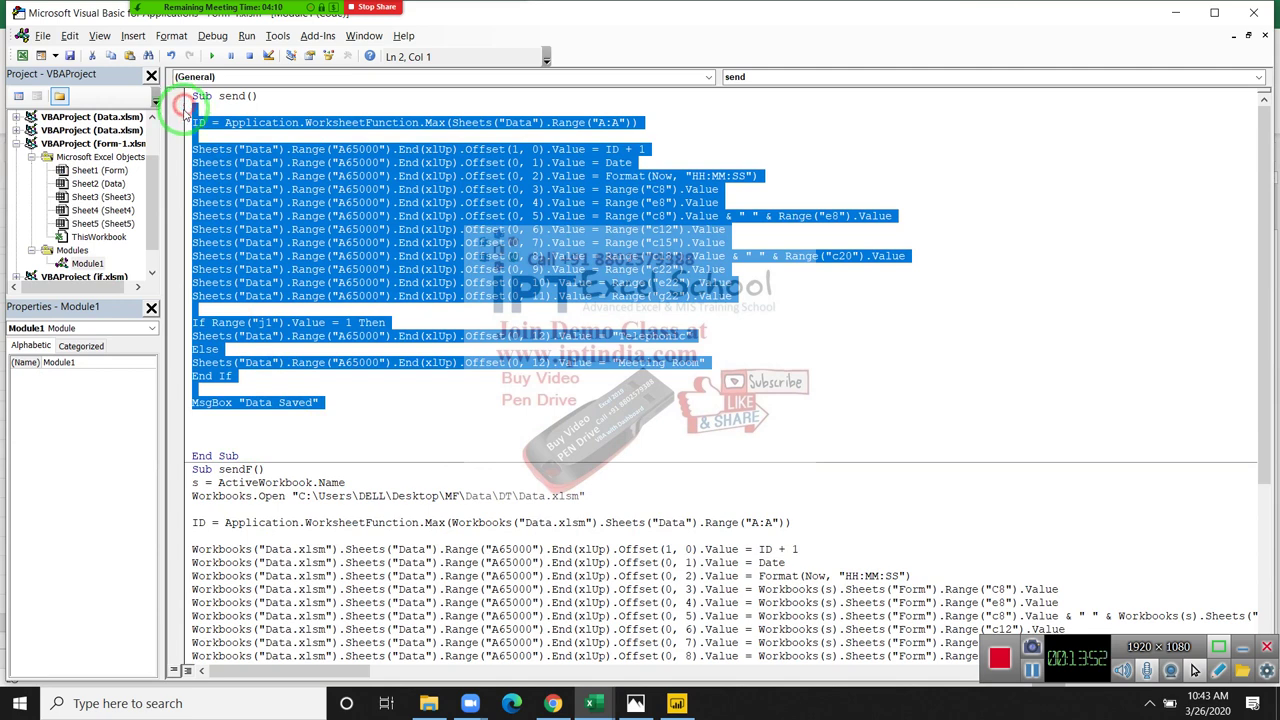
scroll(286, 251, "down", 3)
scroll(251, 300, "down", 1)
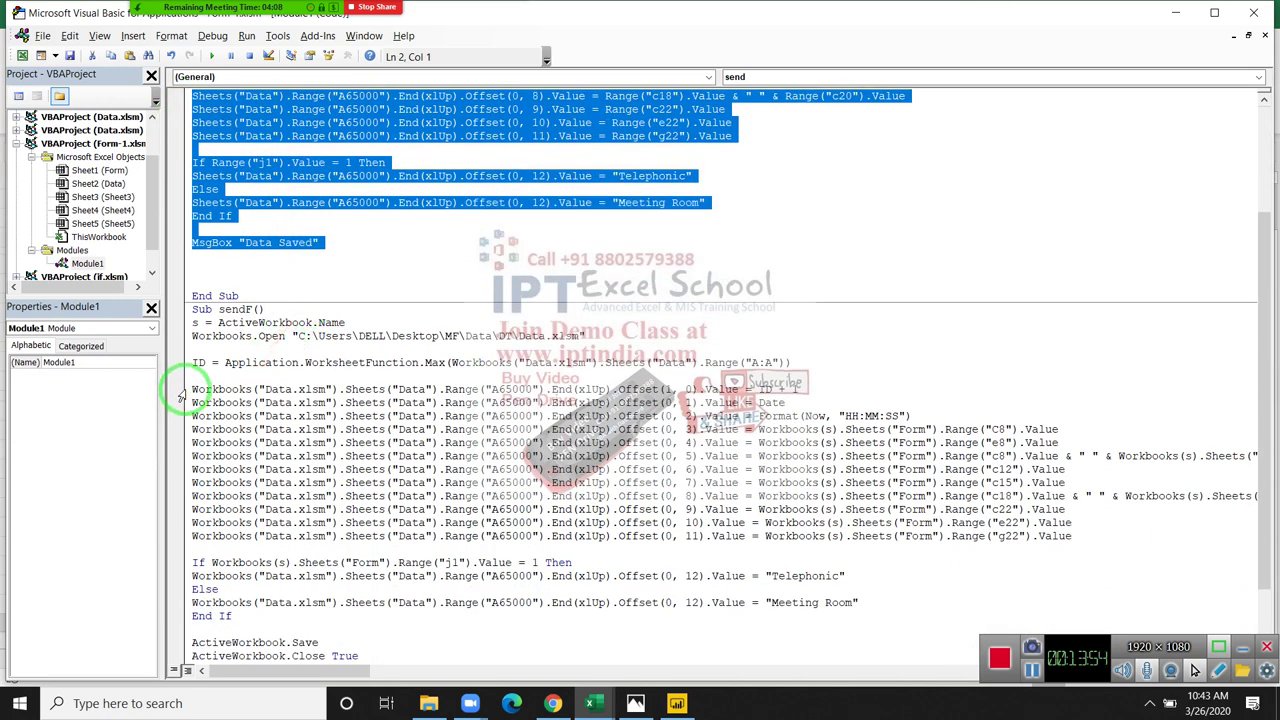
left_click(181, 396)
left_click(183, 345)
left_click(181, 337)
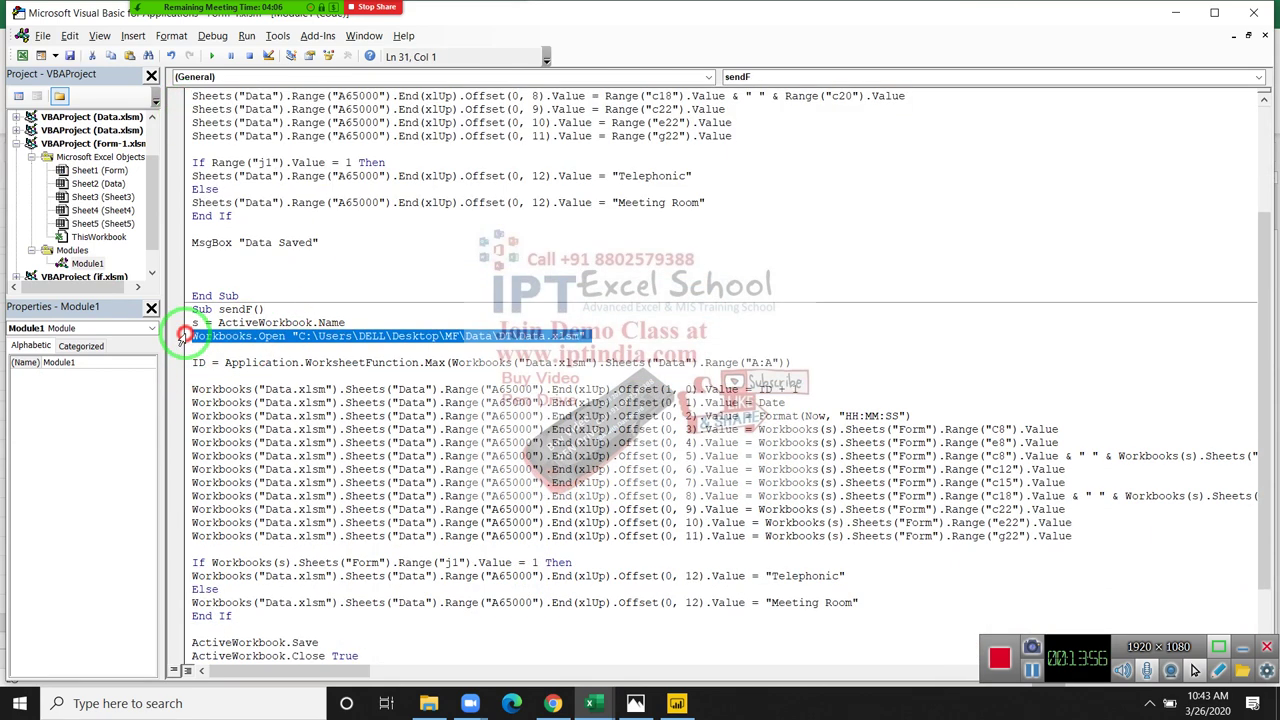
- Highlight the Data sheet and Form sheet references, then the Workbooks.Open line again
scroll(182, 340, "down", 1)
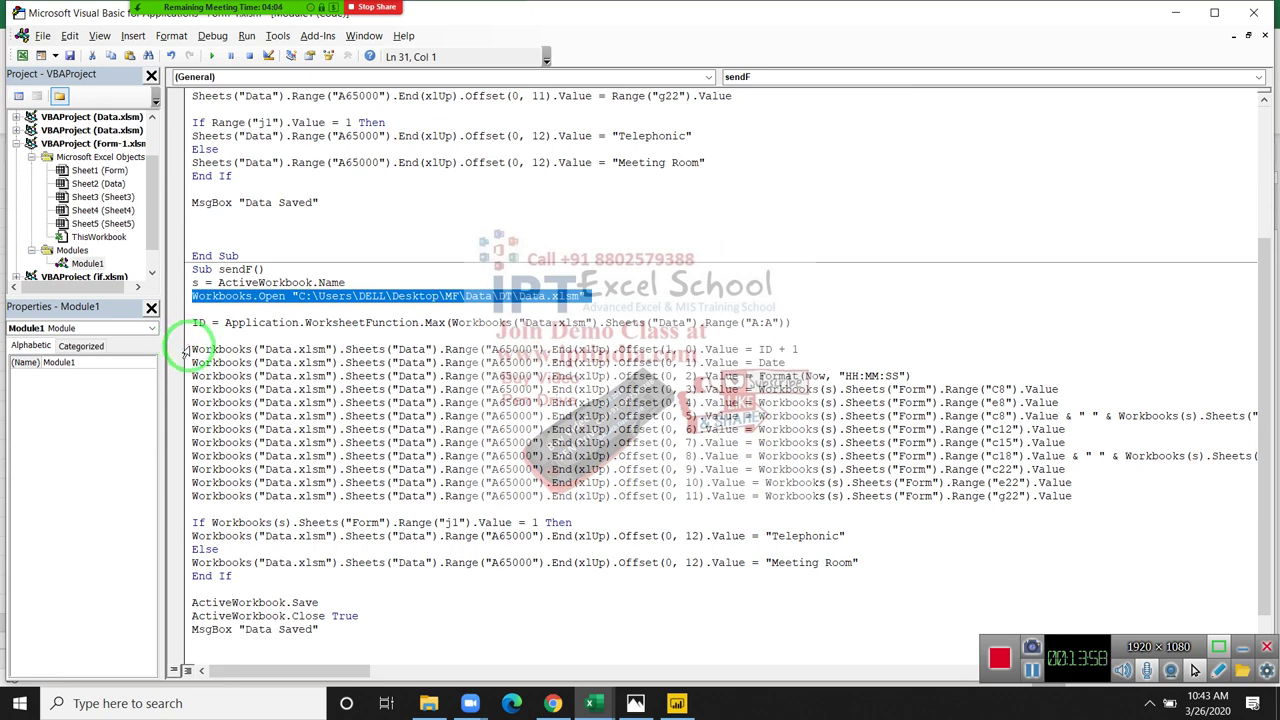
mouse_move(193, 349)
left_mouse_down()
mouse_move(418, 362)
mouse_move(439, 348)
left_mouse_up()
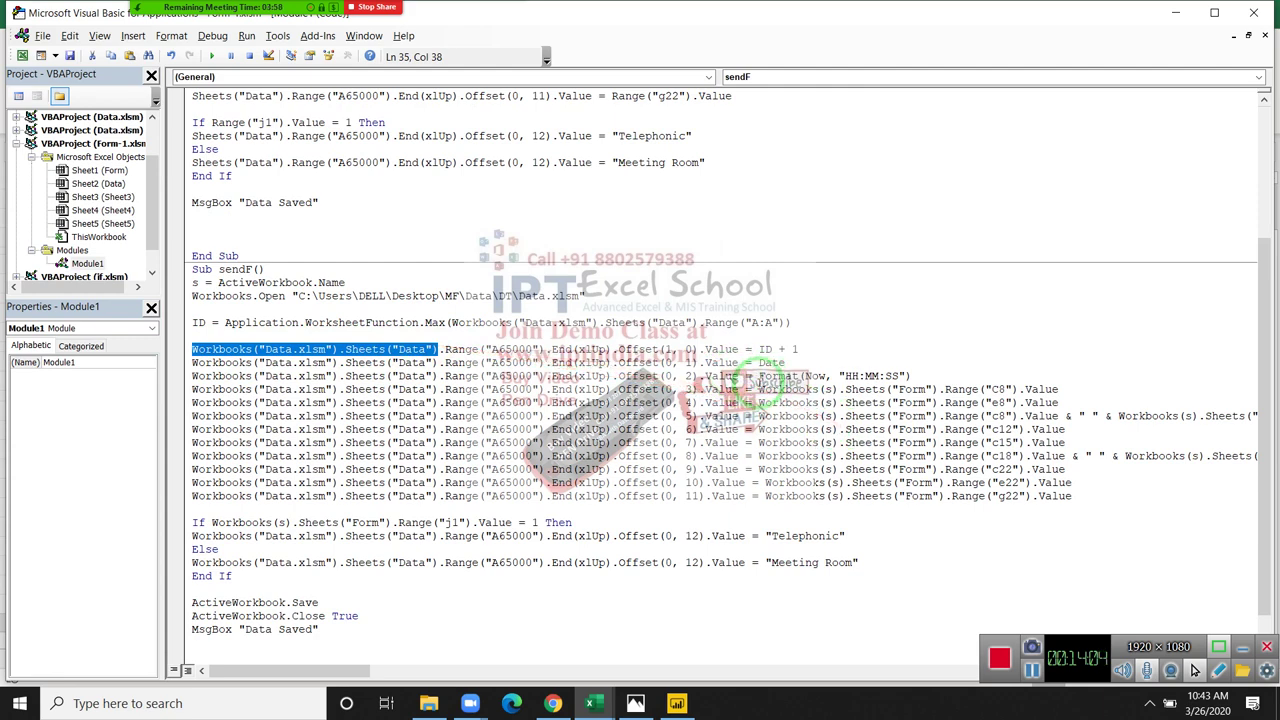
left_click_drag(757, 389, 906, 389)
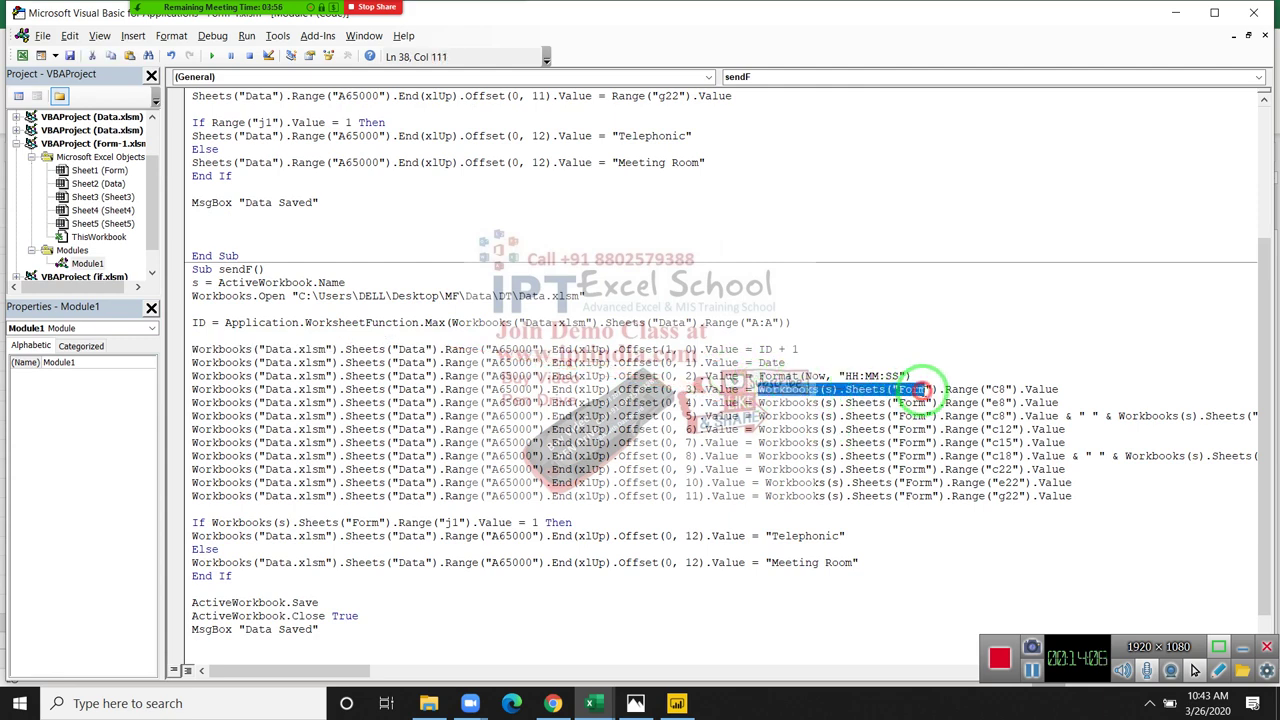
scroll(910, 386, "up", 3)
scroll(903, 383, "up", 2)
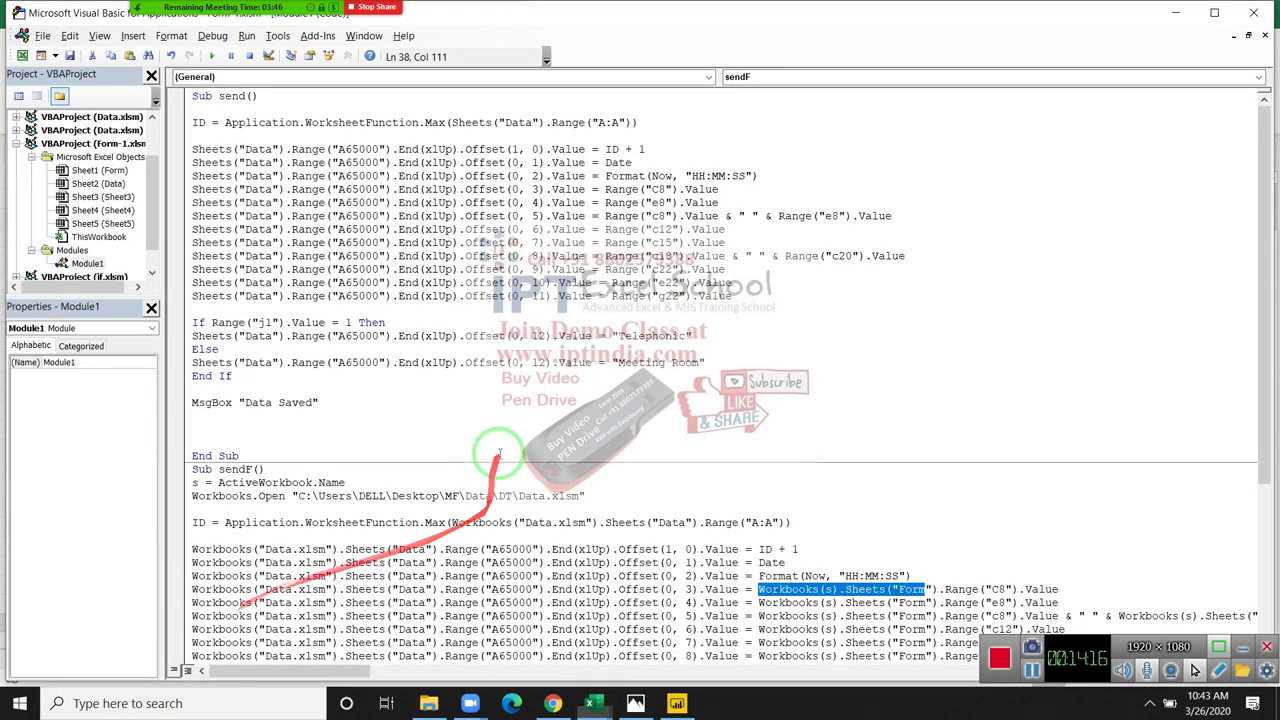
scroll(330, 440, "down", 2)
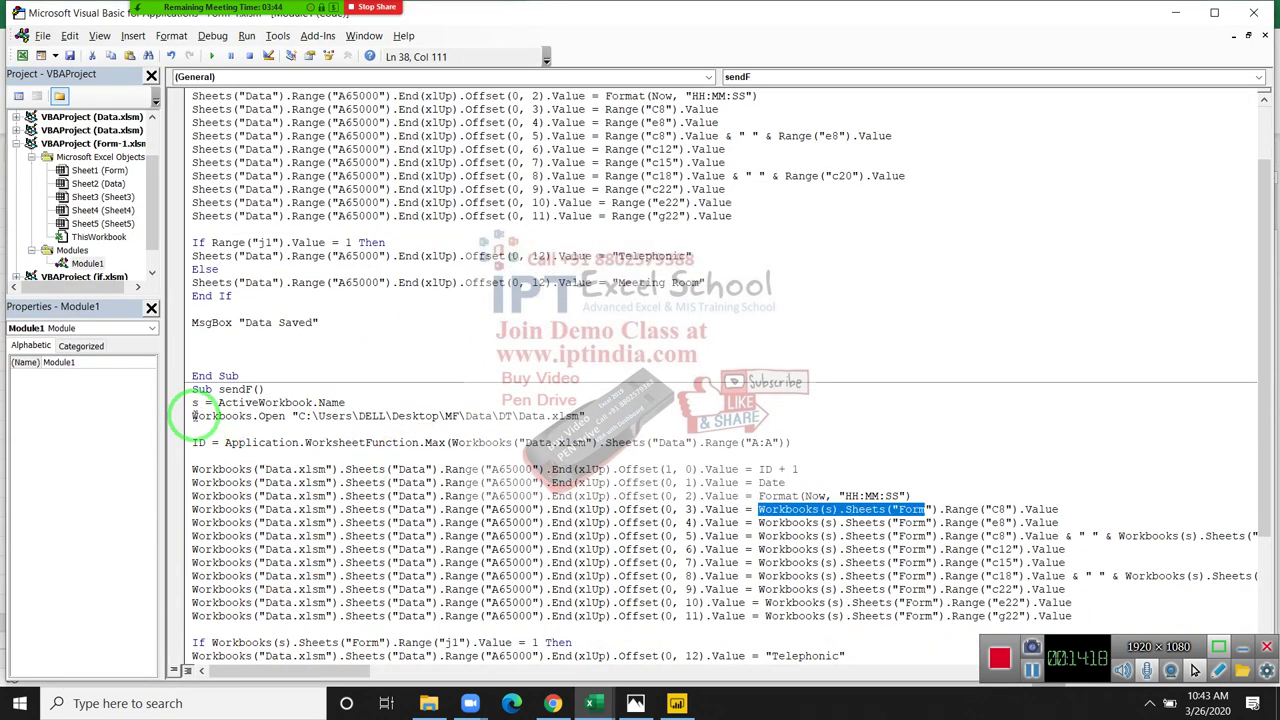
left_click_drag(193, 415, 197, 427)
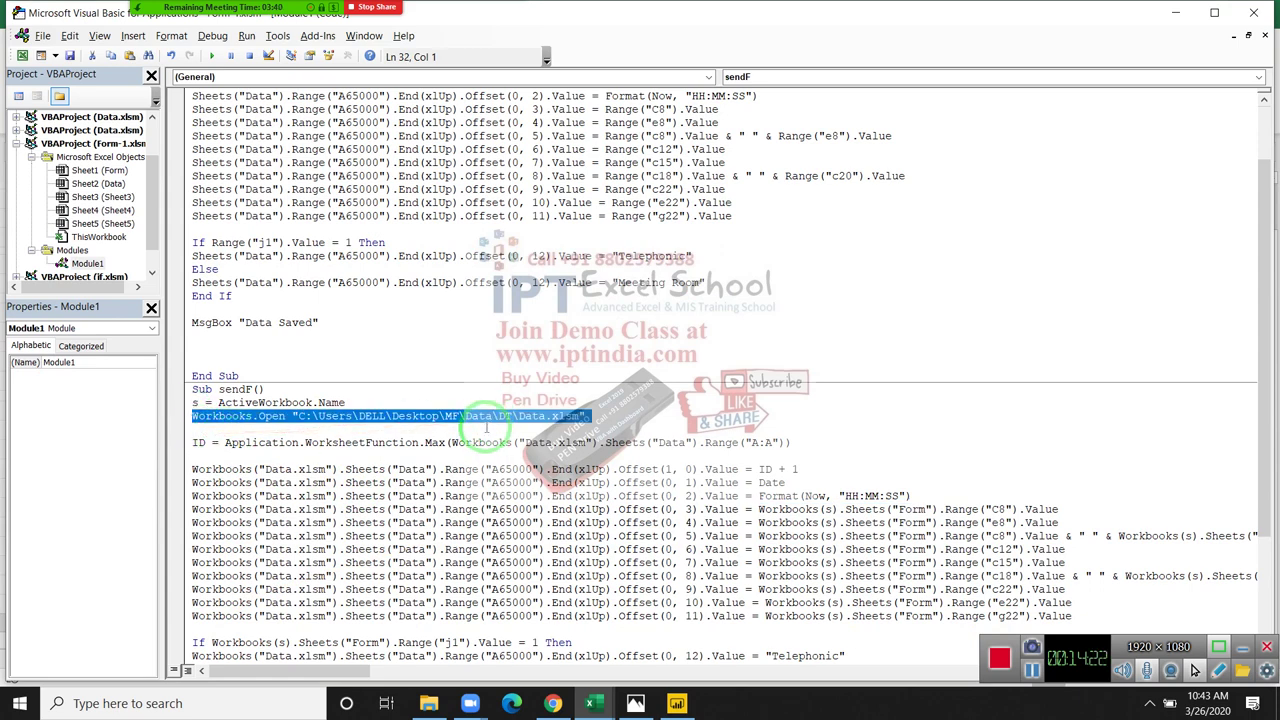
- Review the rest of sendF through save, close and the Data Saved message
scroll(487, 428, "down", 3)
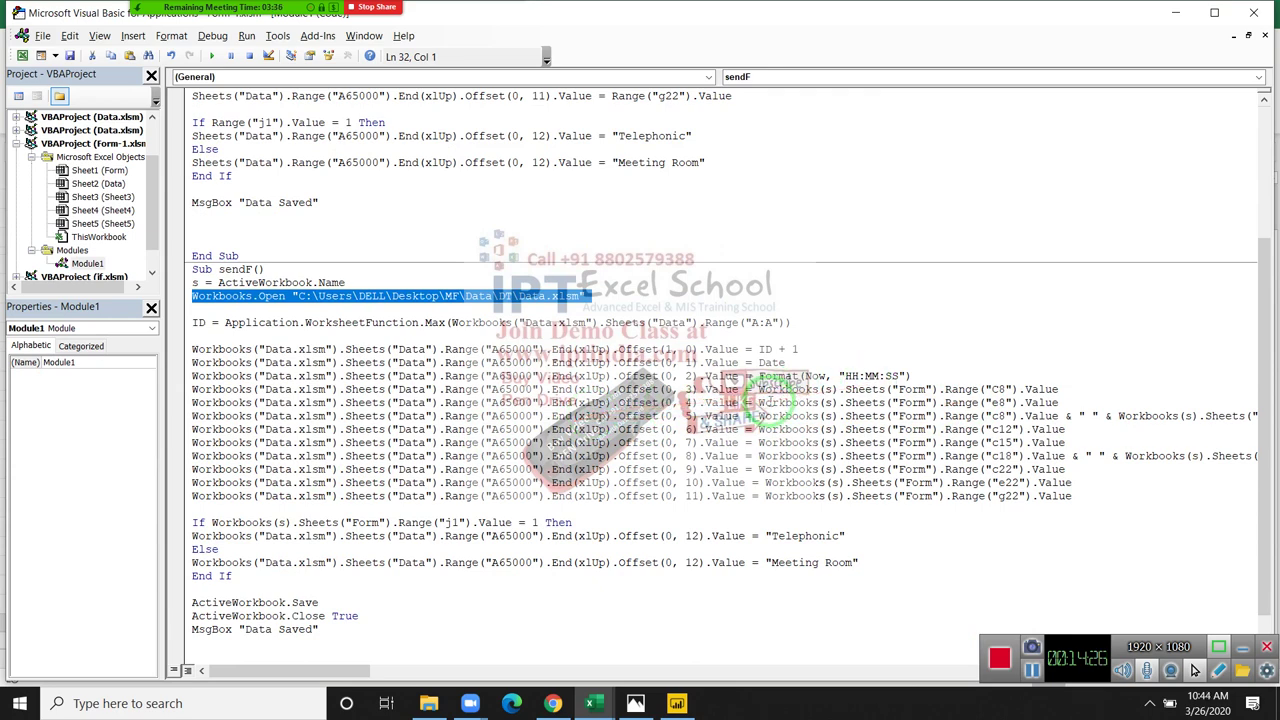
scroll(770, 400, "down", 1)
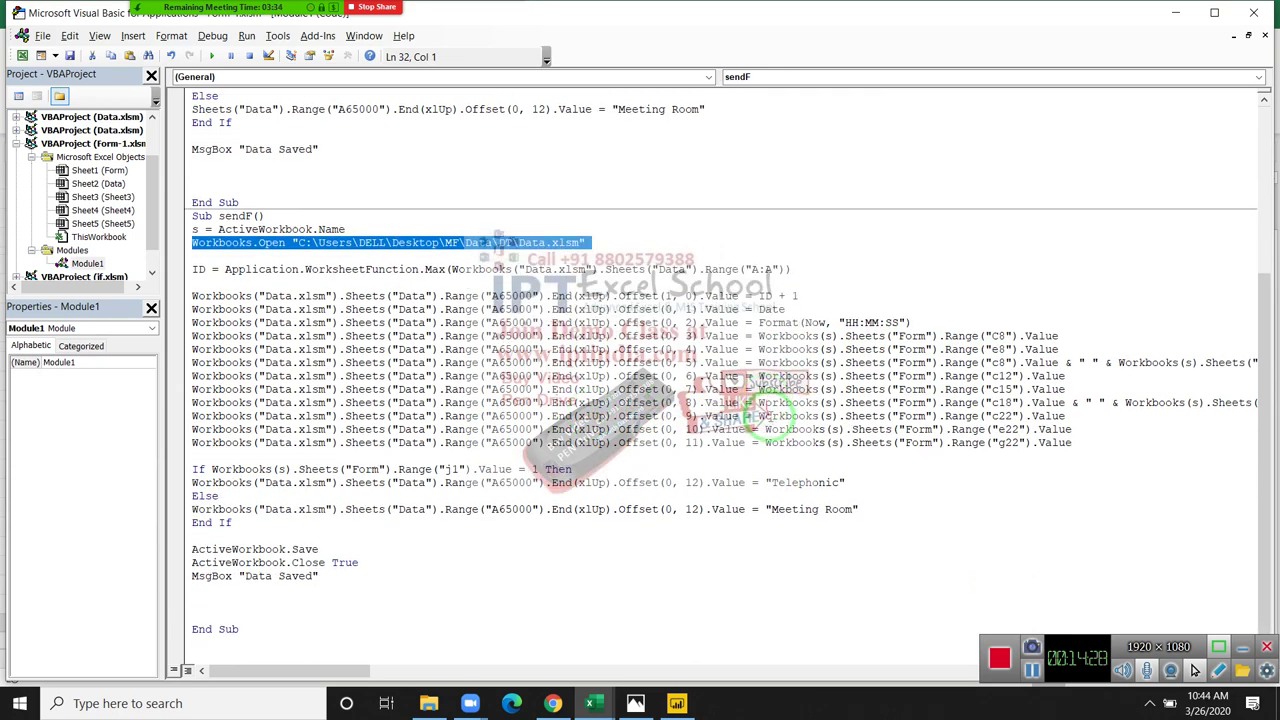
left_click(508, 176)
mouse_move(158, 28)
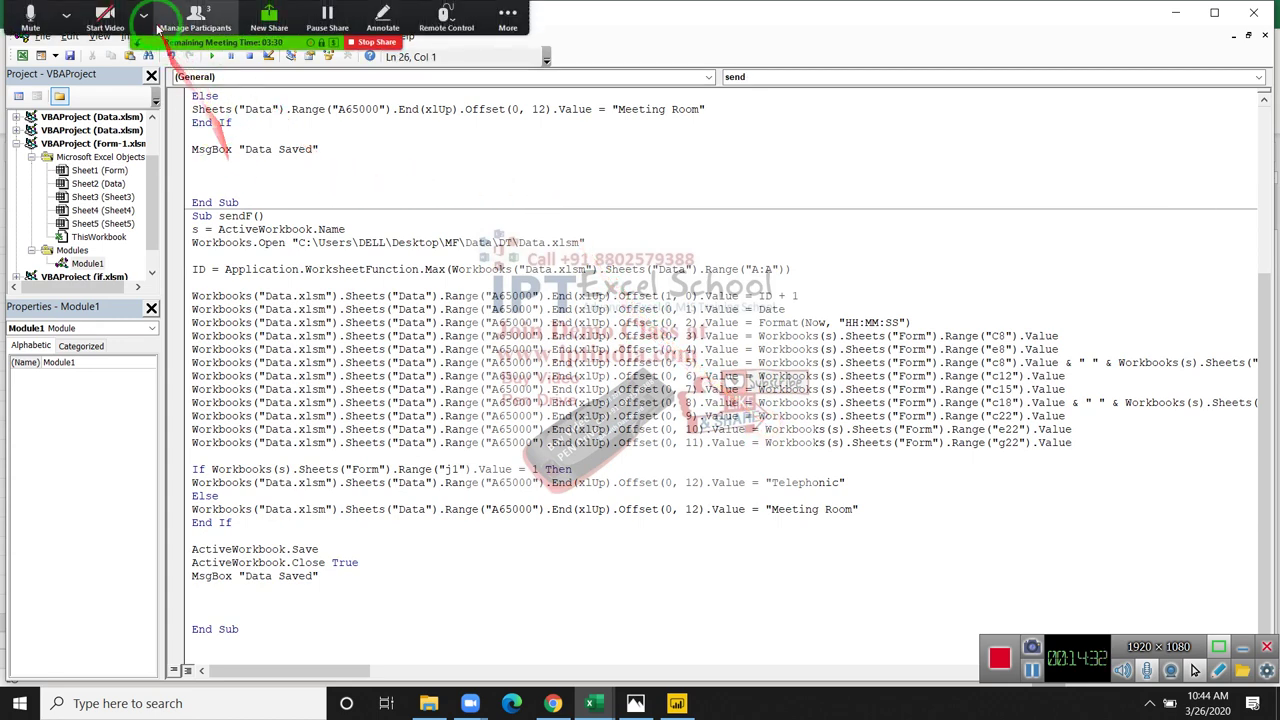
left_click(178, 17)
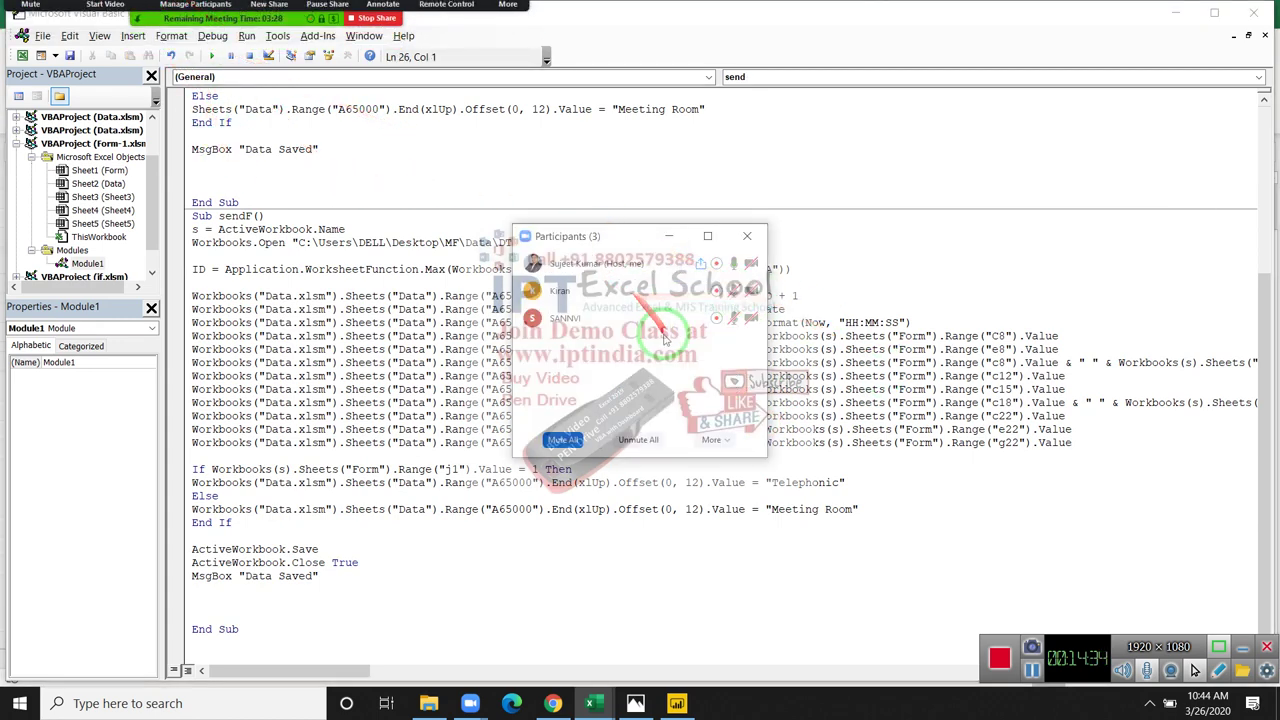
mouse_move(683, 323)
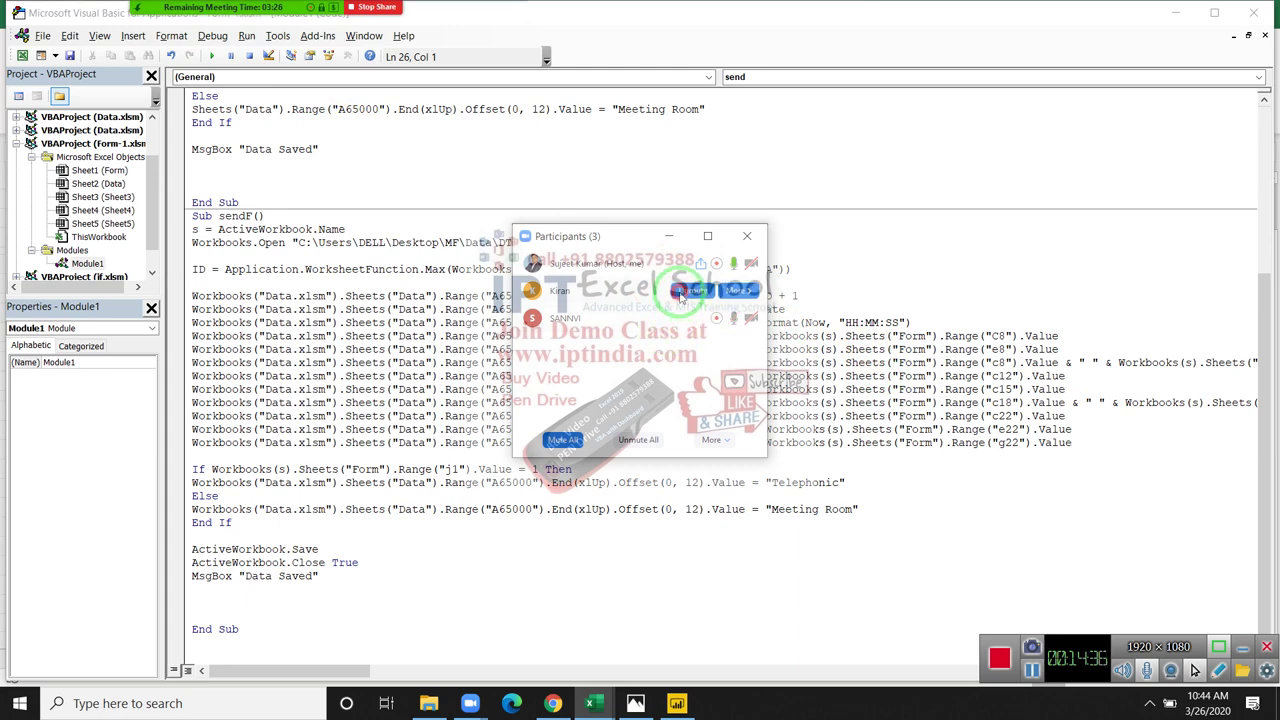